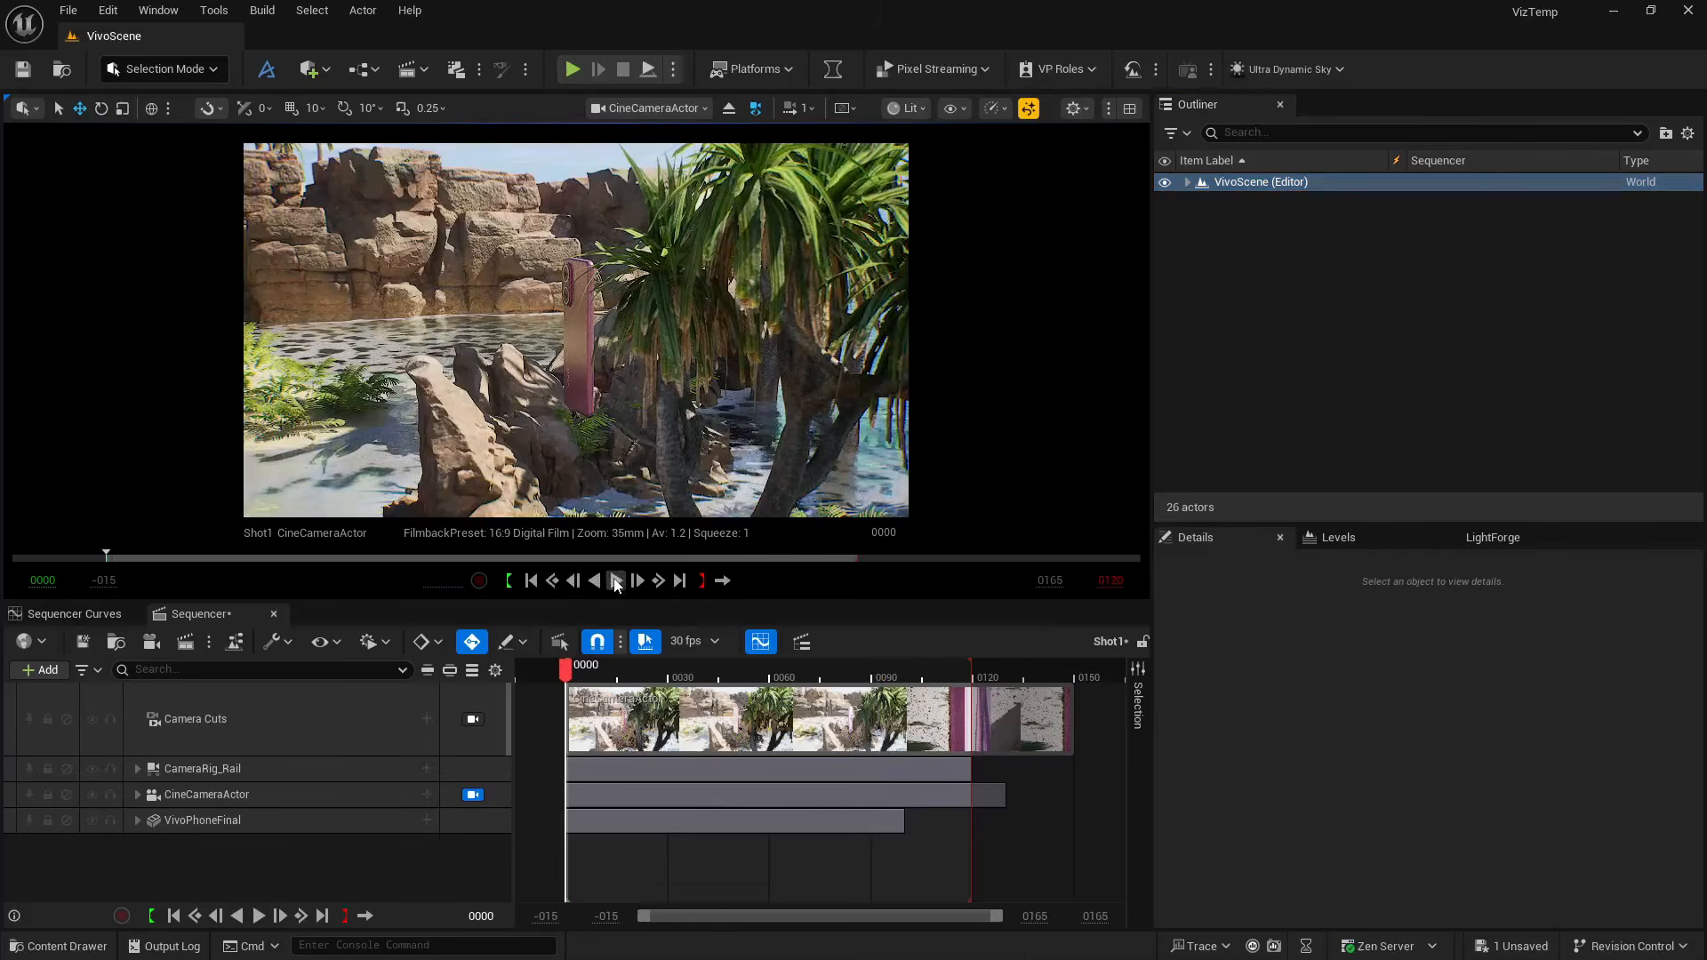
# Play the Shot1 sequence and inspect the camera rail from the free perspective view with scene icons shown
pyautogui.click(615, 581)
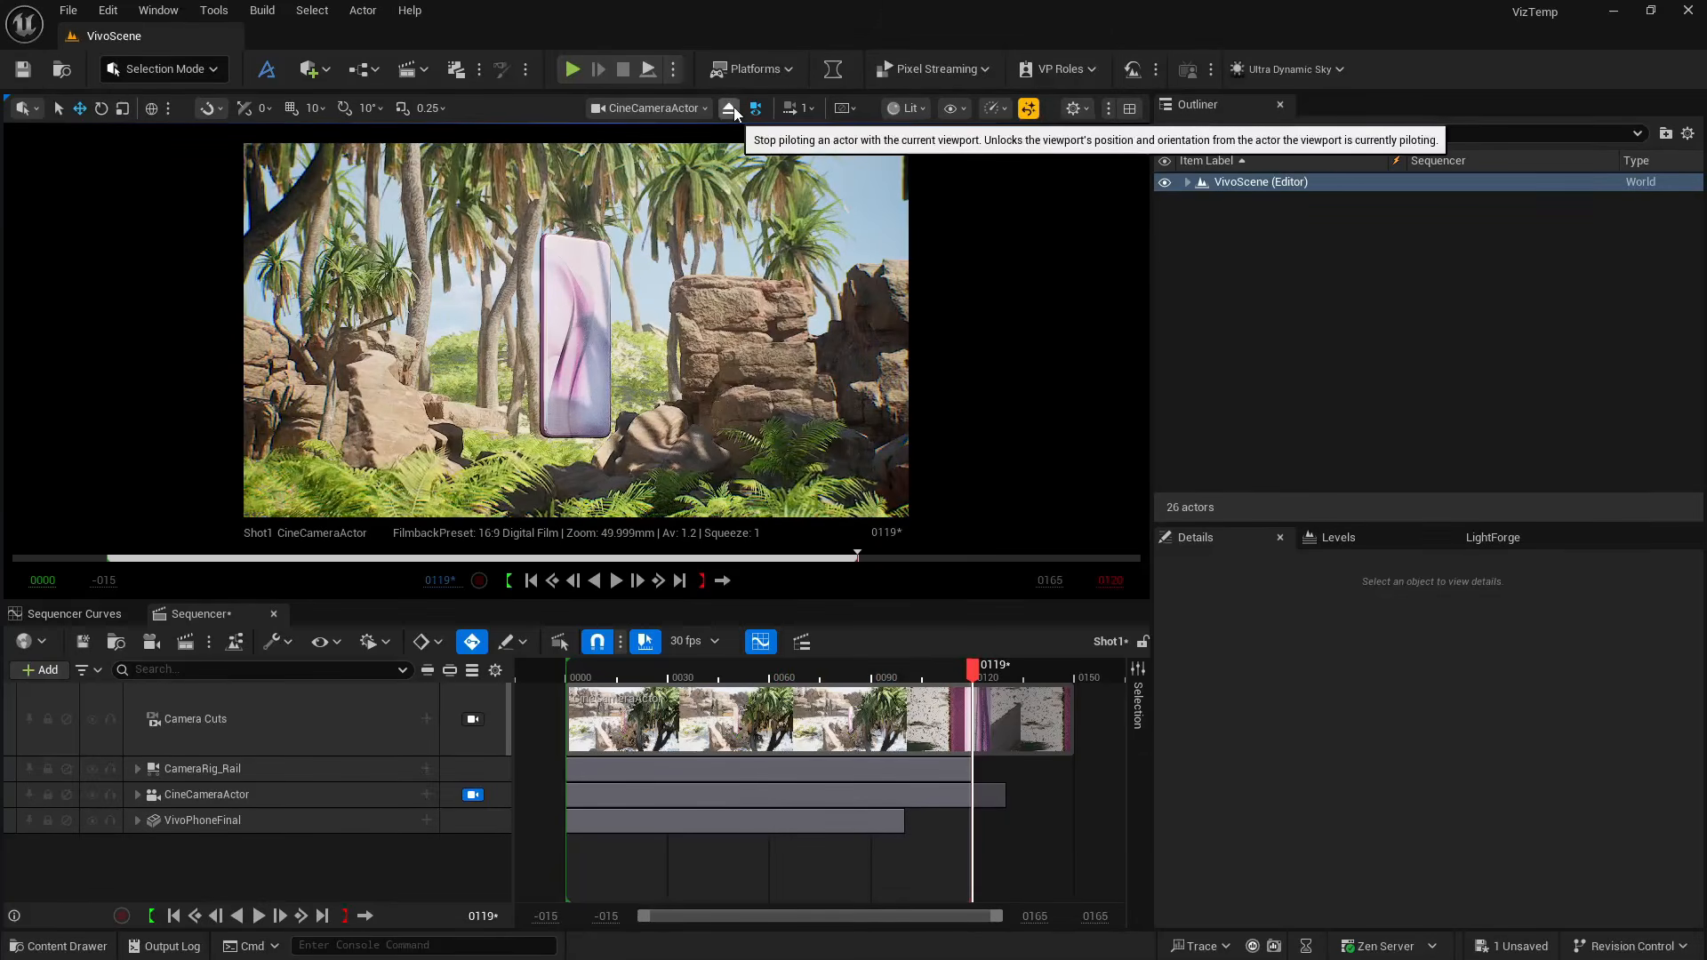
pyautogui.click(731, 108)
pyautogui.moveTo(817, 346)
pyautogui.mouseDown(button='right')
pyautogui.moveTo(693, 384)
pyautogui.moveTo(560, 351)
pyautogui.moveTo(831, 374)
pyautogui.moveTo(843, 361)
pyautogui.moveTo(823, 363)
pyautogui.mouseUp(button='right')
pyautogui.press('g')
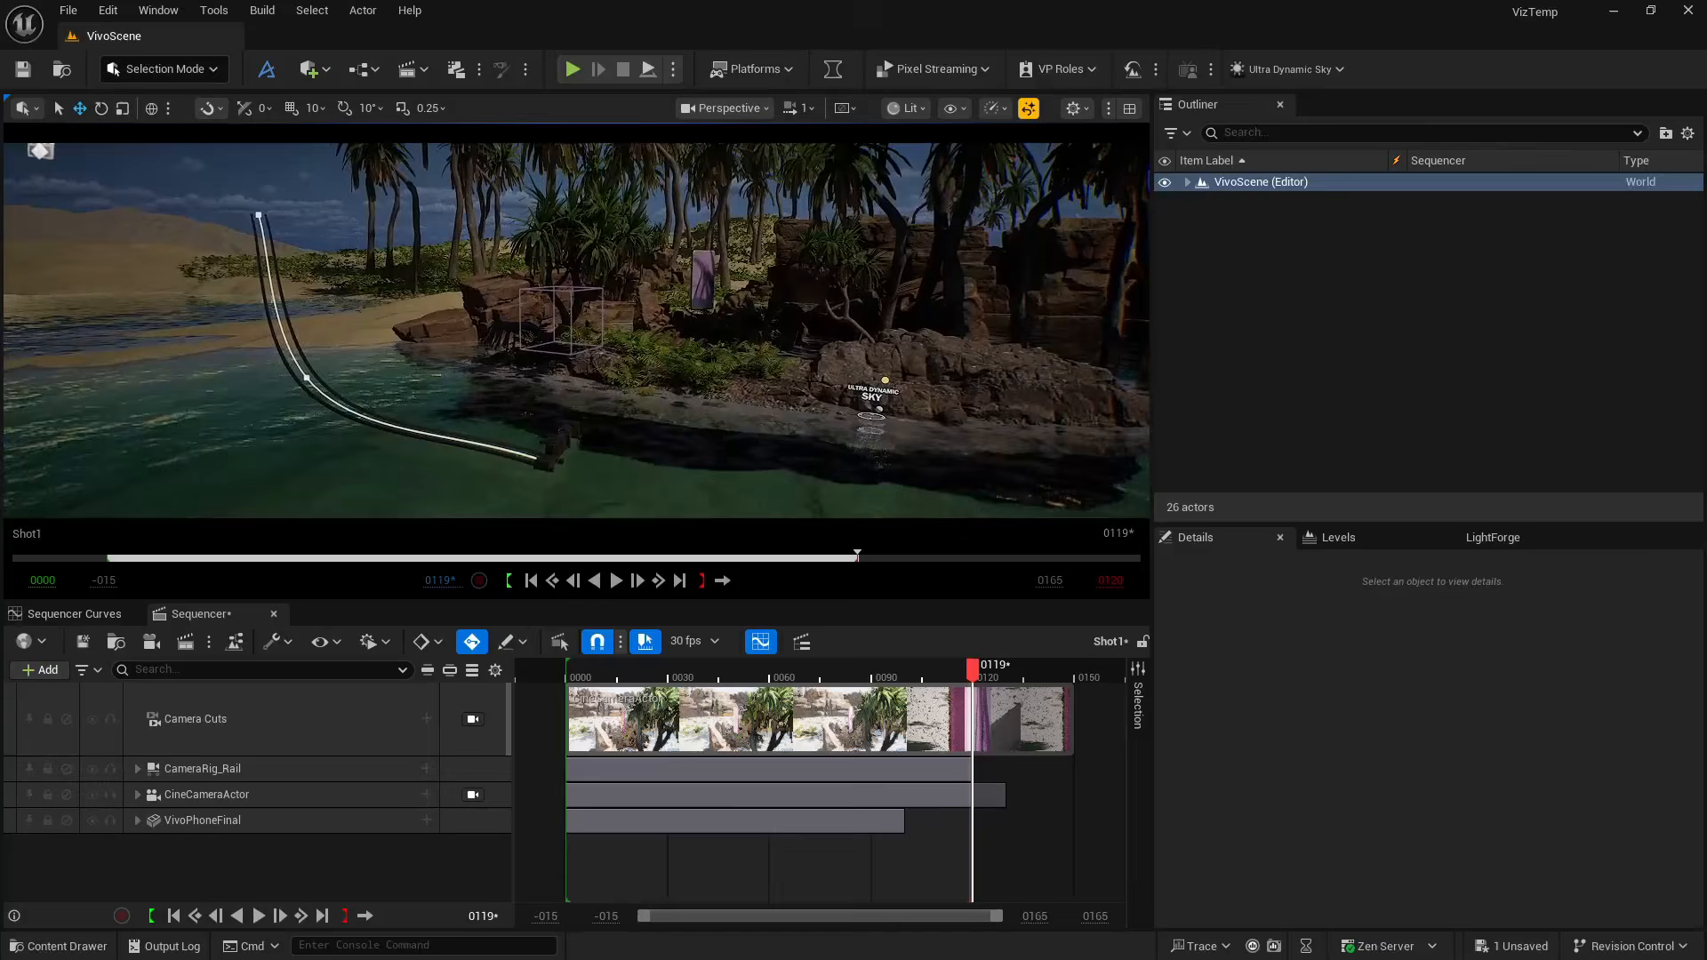
# Scrub the sequence to frame 114 and look through CineCameraActor
pyautogui.moveTo(973, 680); pyautogui.dragTo(953, 623)
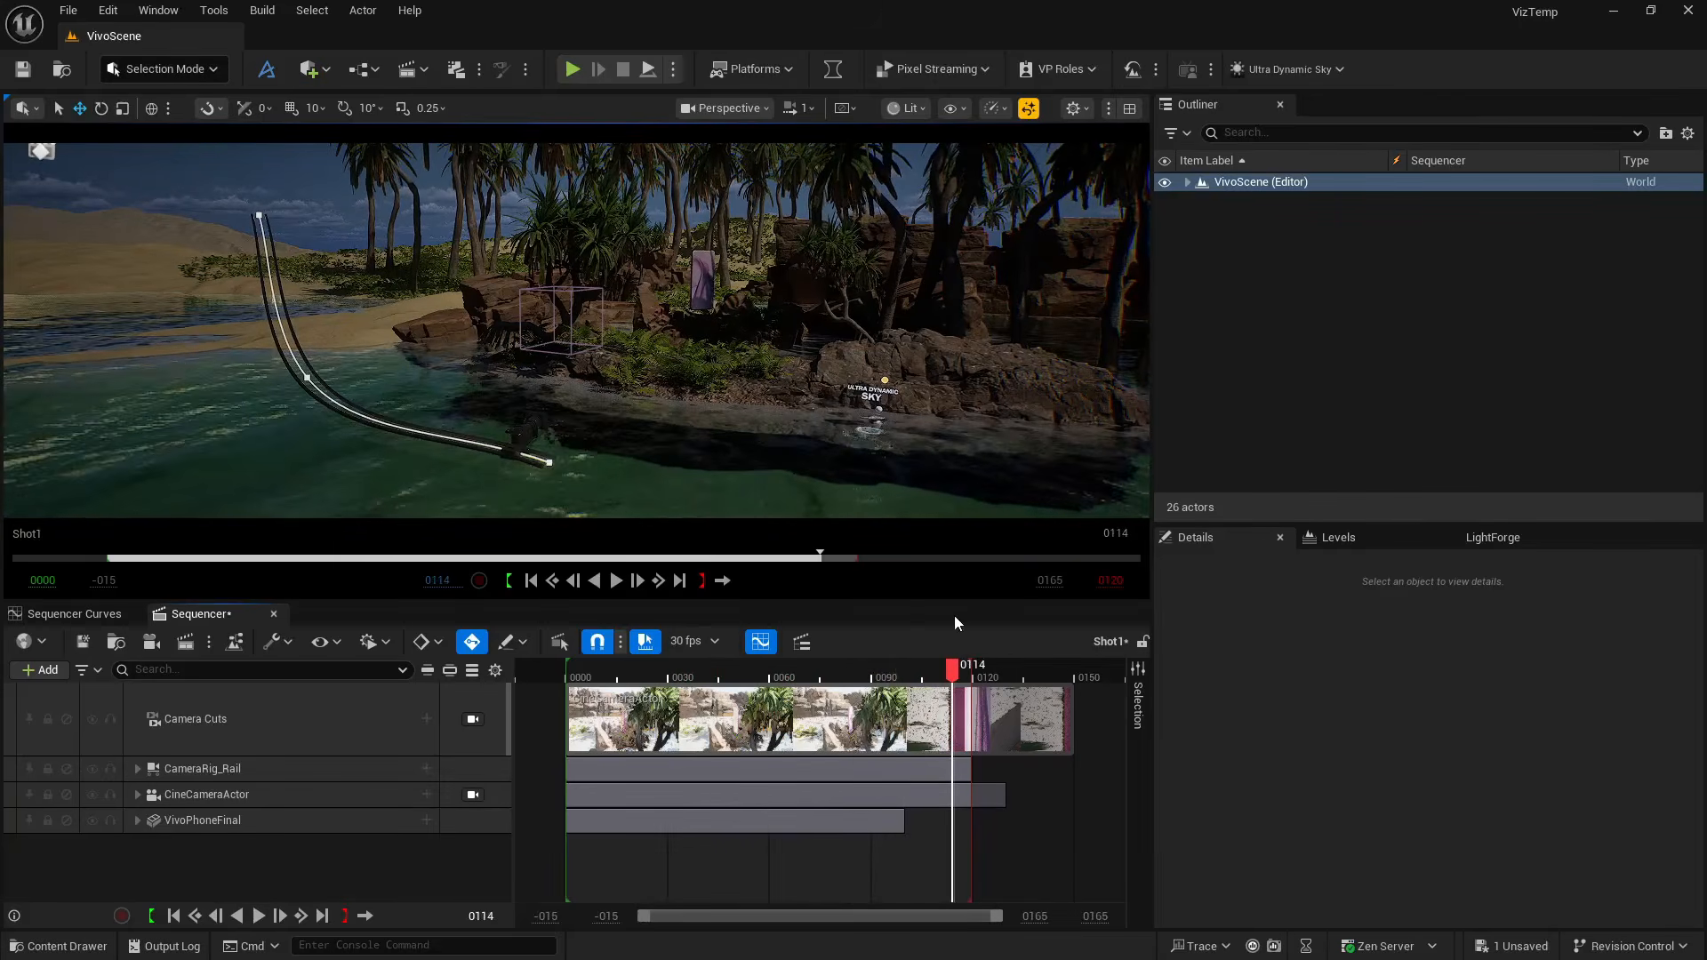
pyautogui.click(731, 108)
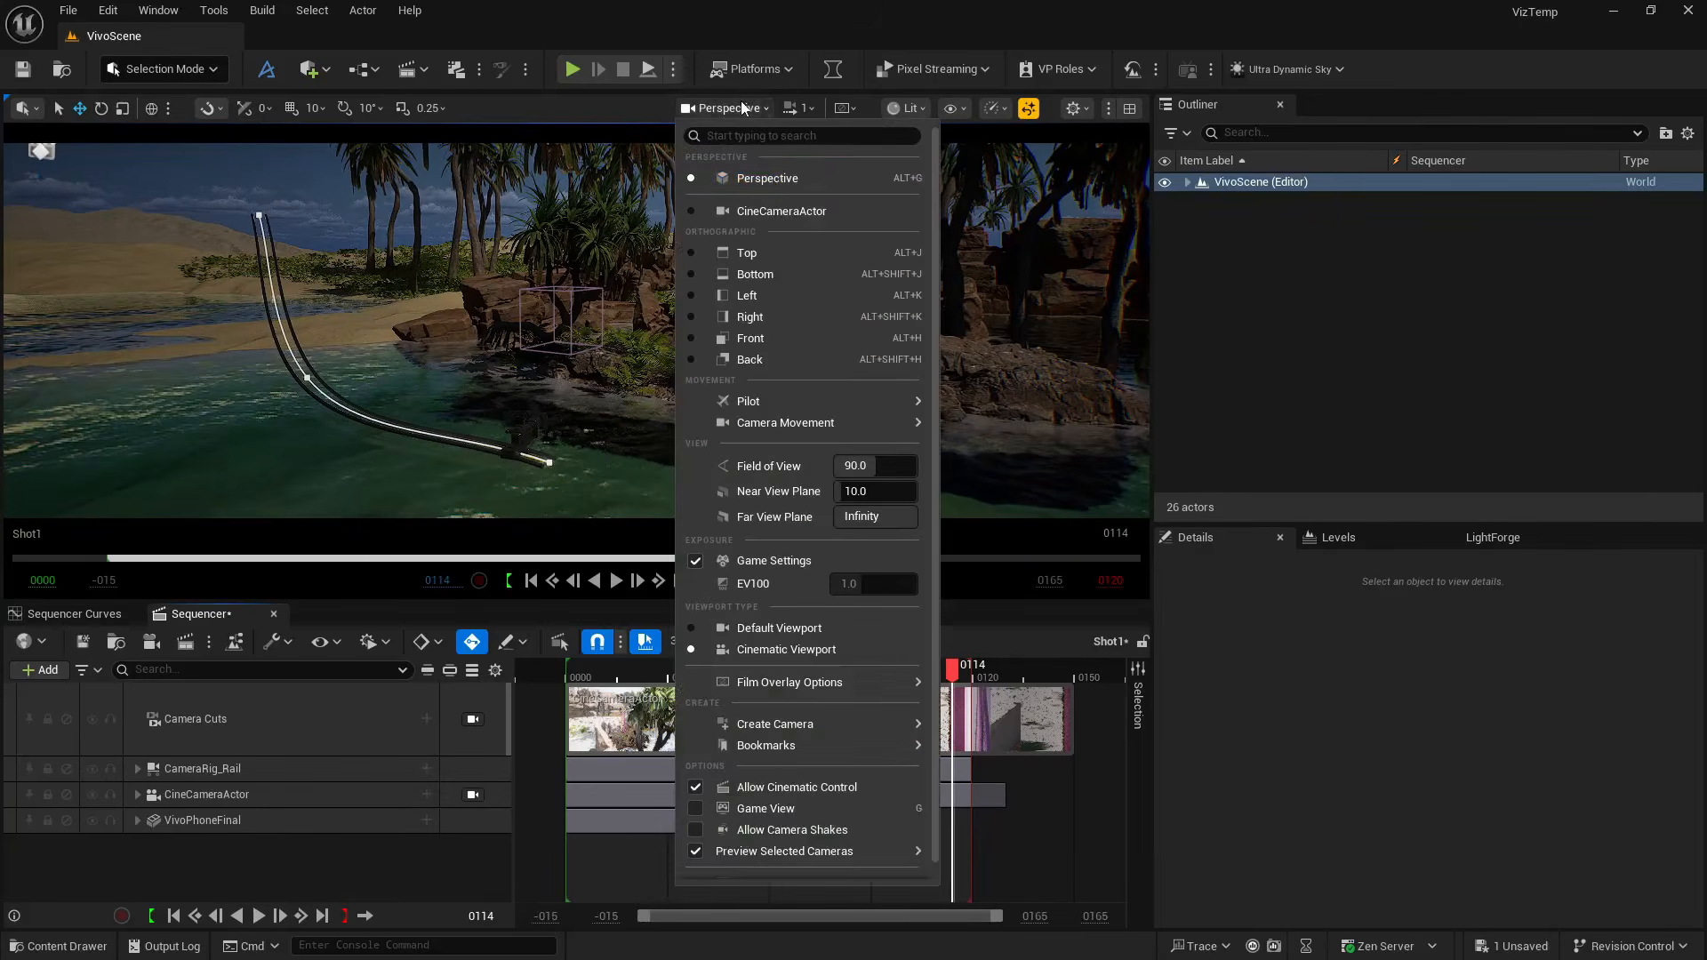
pyautogui.click(767, 211)
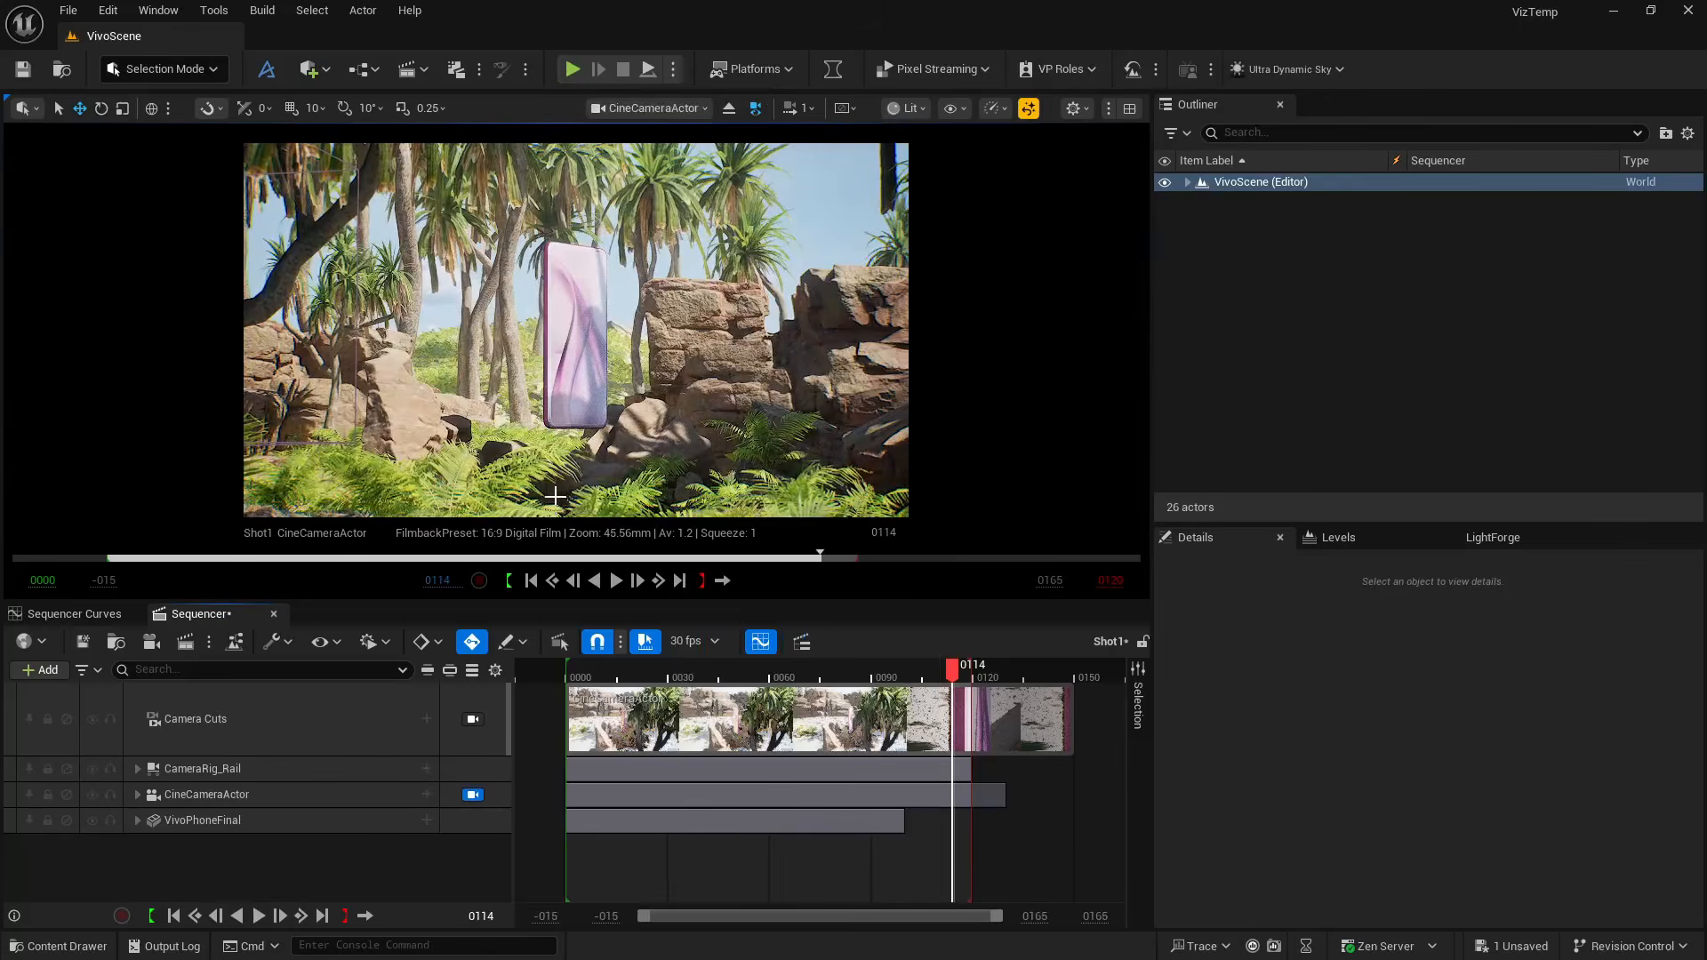
# Switch to the Fab window to view the Ultra Dynamic Sky product page, and minimize it again
pyautogui.press('super')
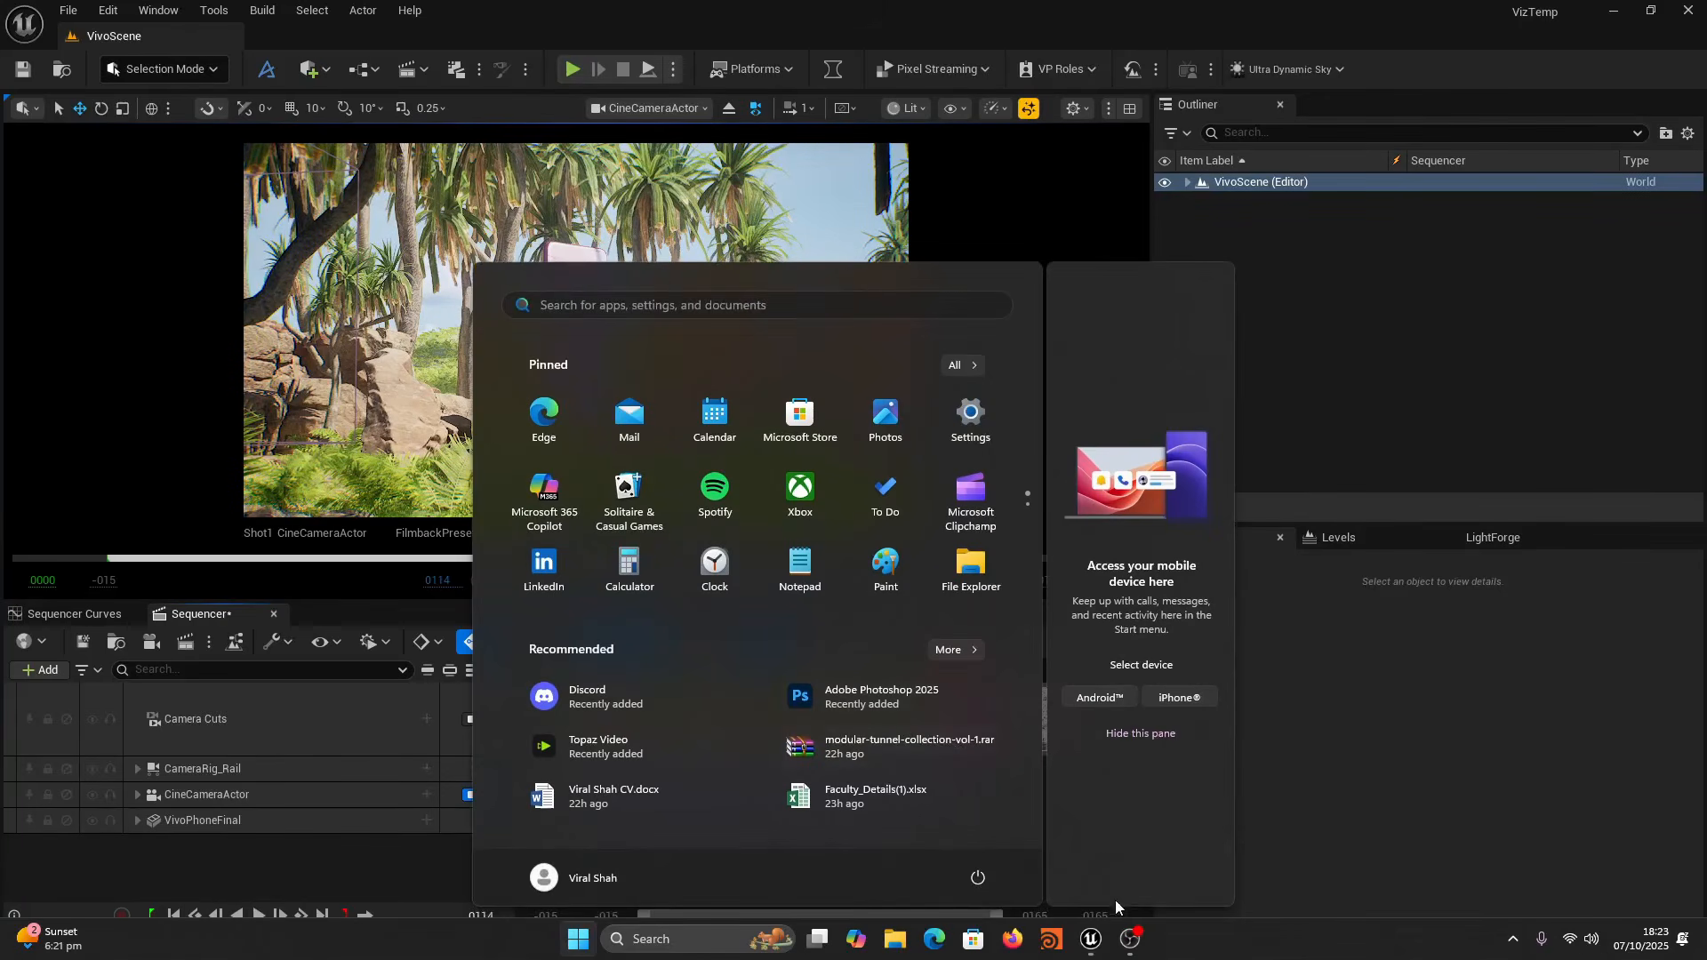
pyautogui.moveTo(1123, 944)
pyautogui.click(1114, 910)
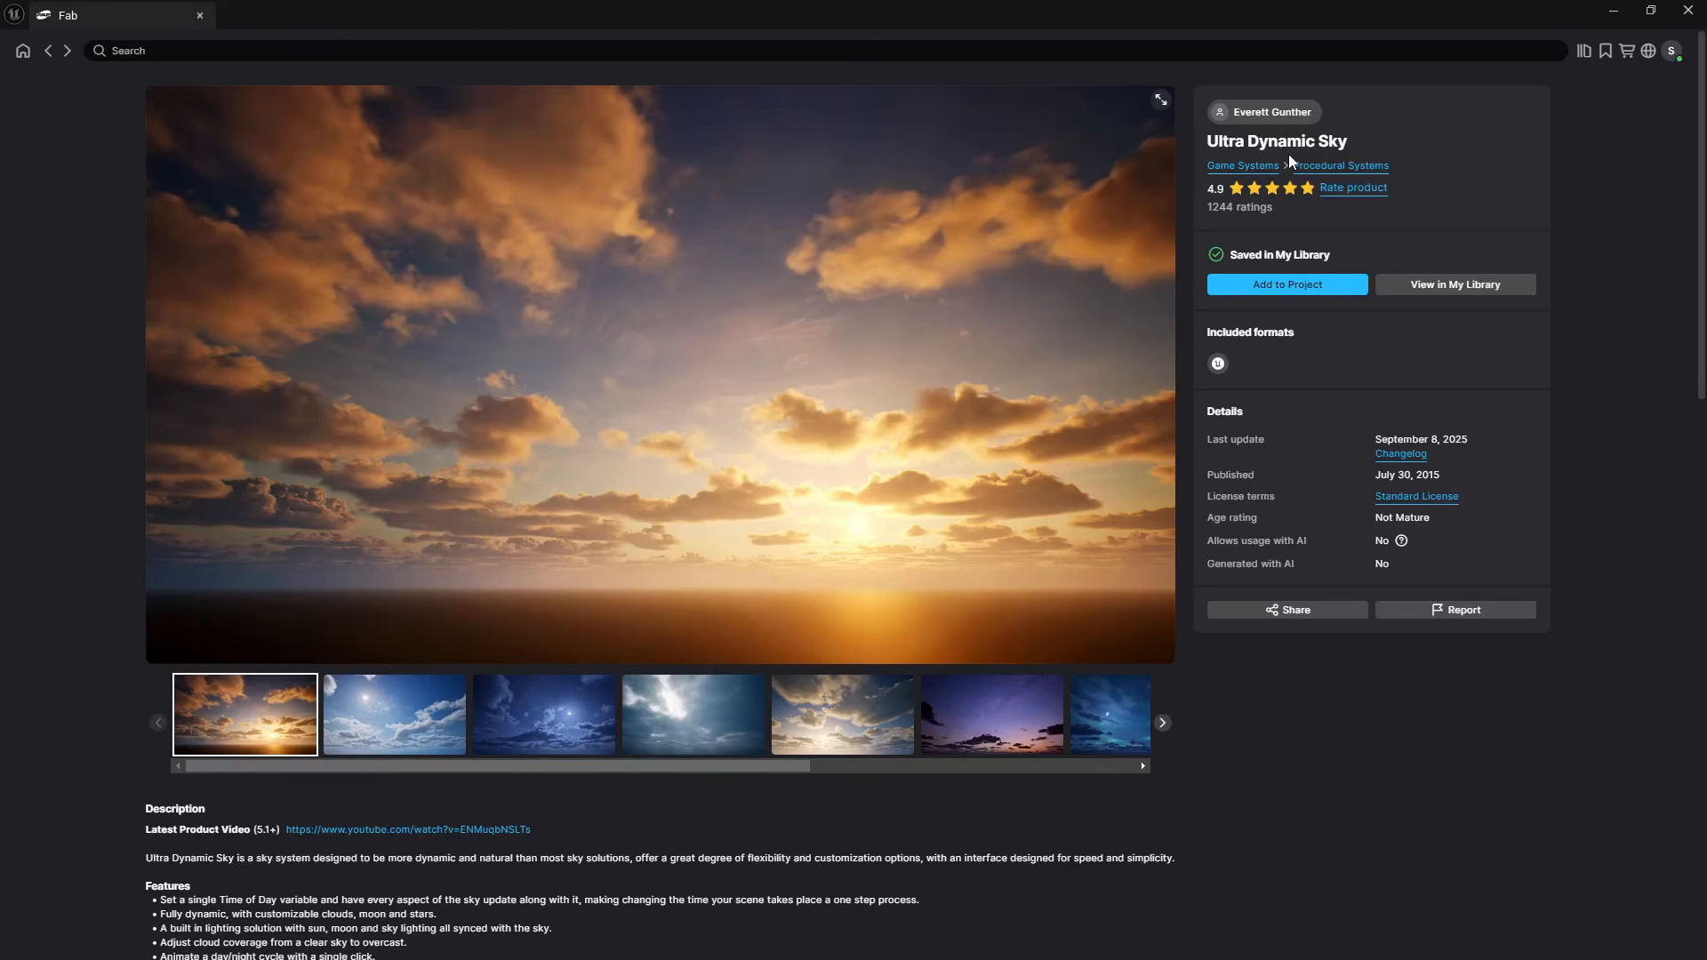
pyautogui.click(1609, 12)
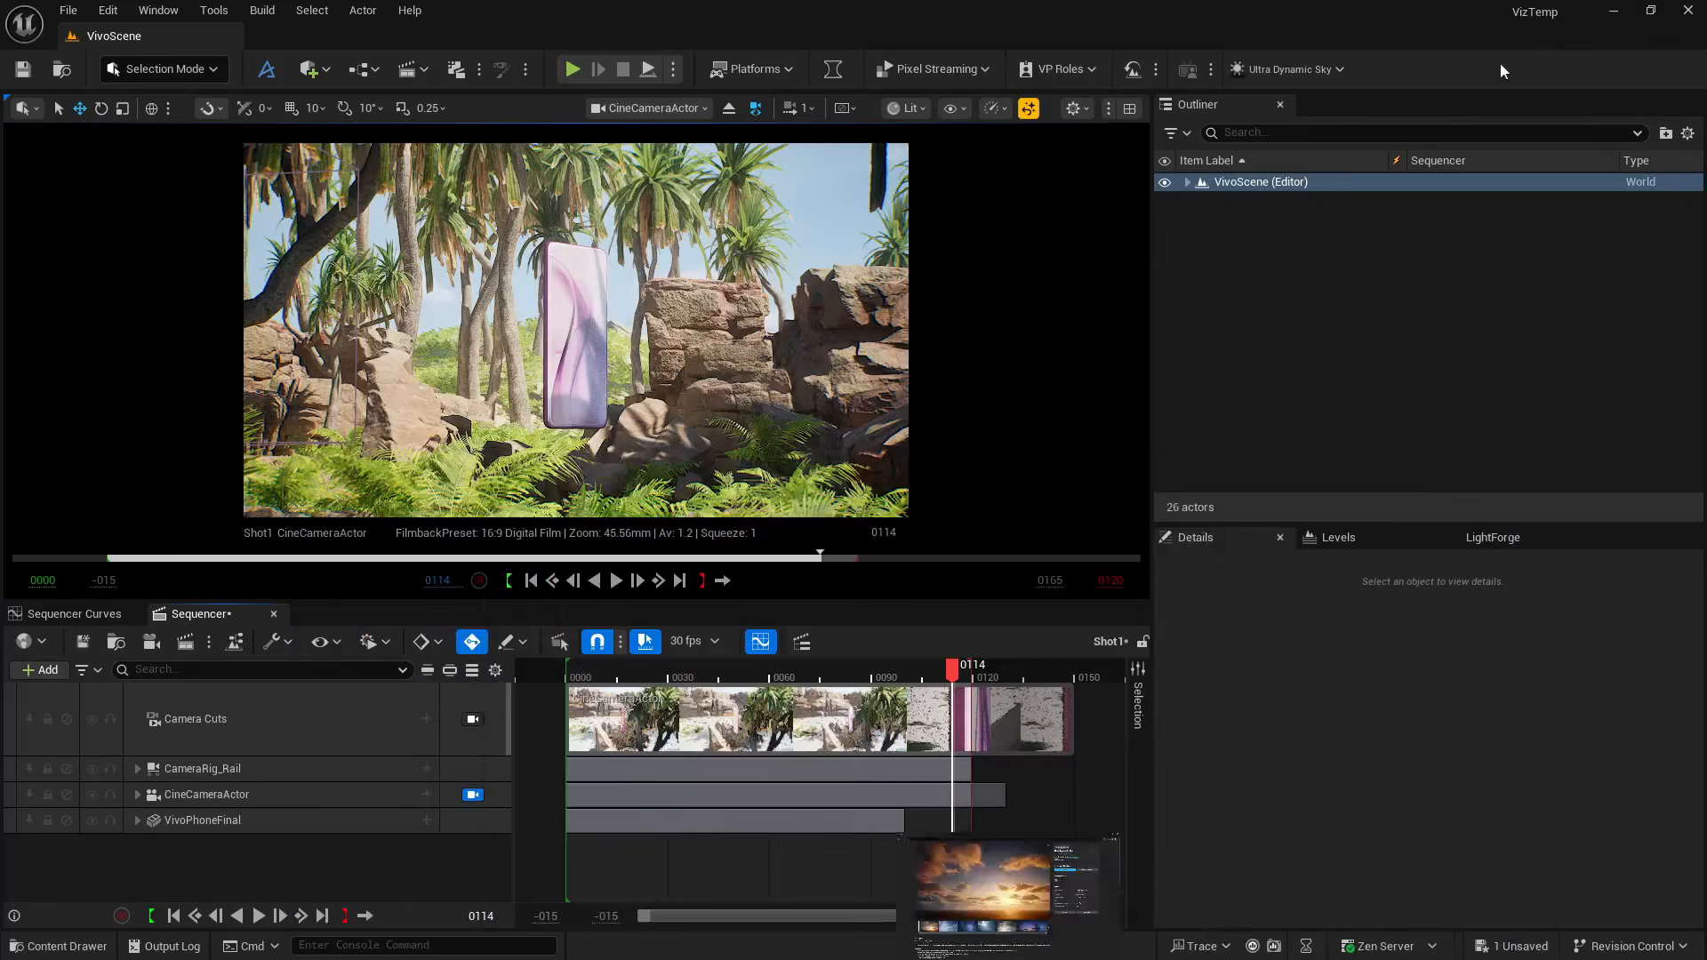
# Create a new Cine Camera Actor from a free perspective view facing the phone across the ferns
pyautogui.click(729, 109)
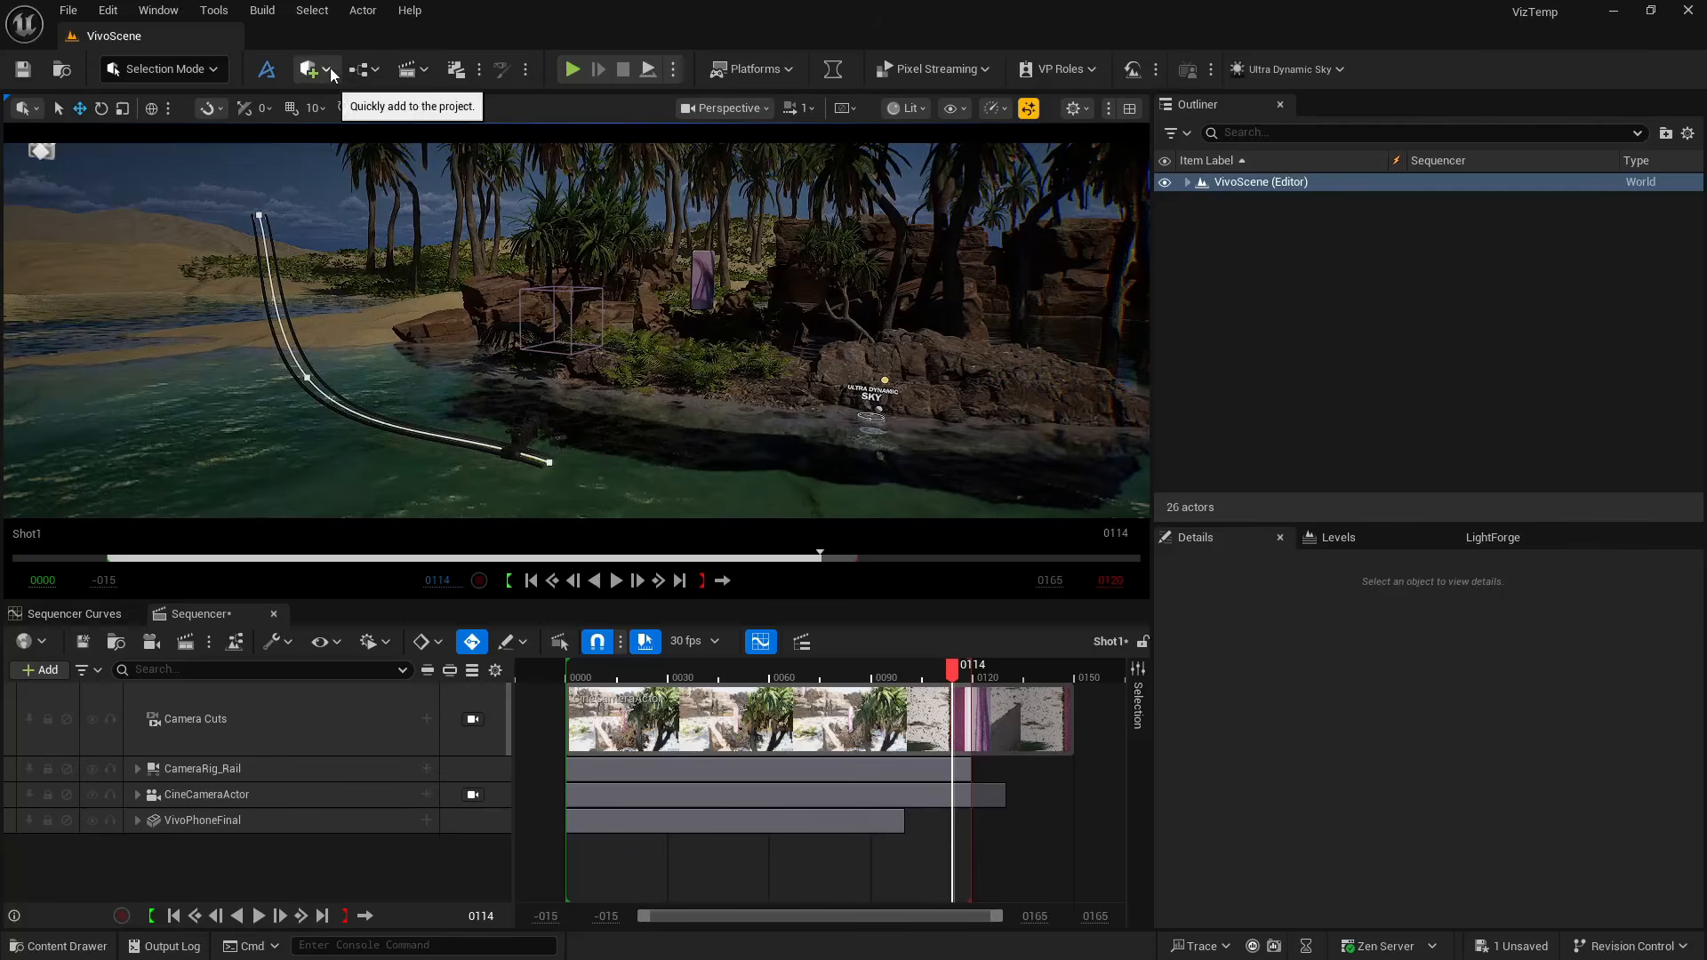
pyautogui.press('w')
pyautogui.moveTo(658, 282); pyautogui.dragTo(762, 258, button='right')
pyautogui.press('q')
pyautogui.scroll(-3, 738, 269)
pyautogui.scroll(-3, 737, 258)
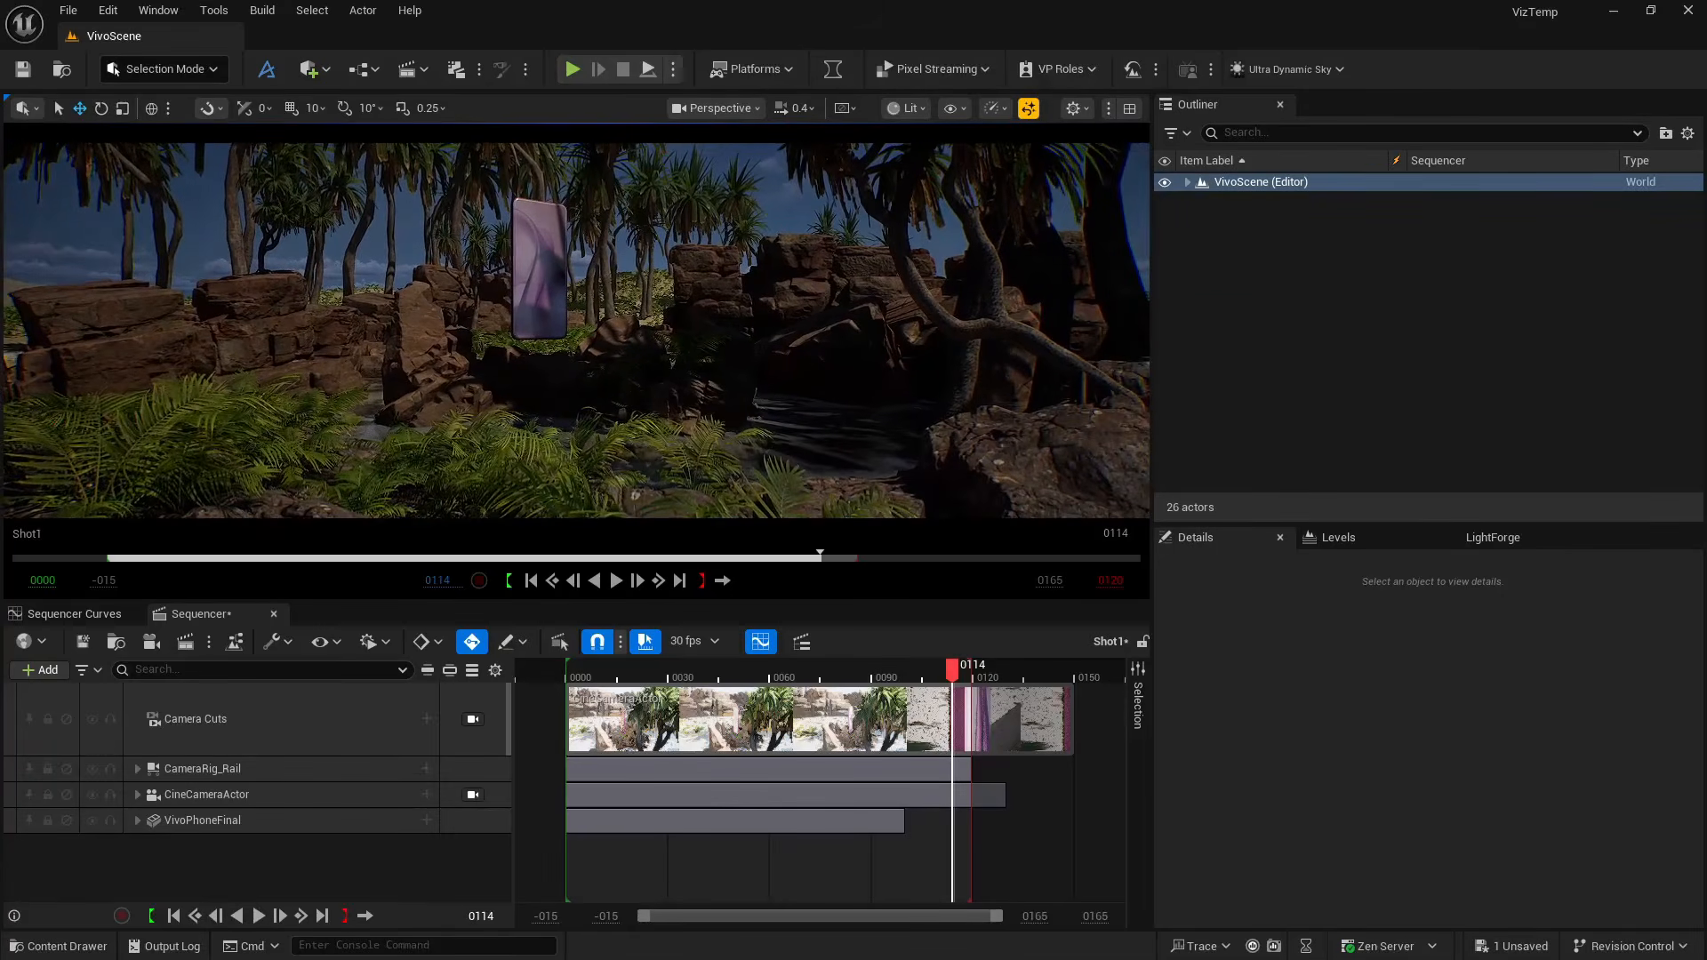
pyautogui.click(331, 70)
pyautogui.moveTo(419, 274)
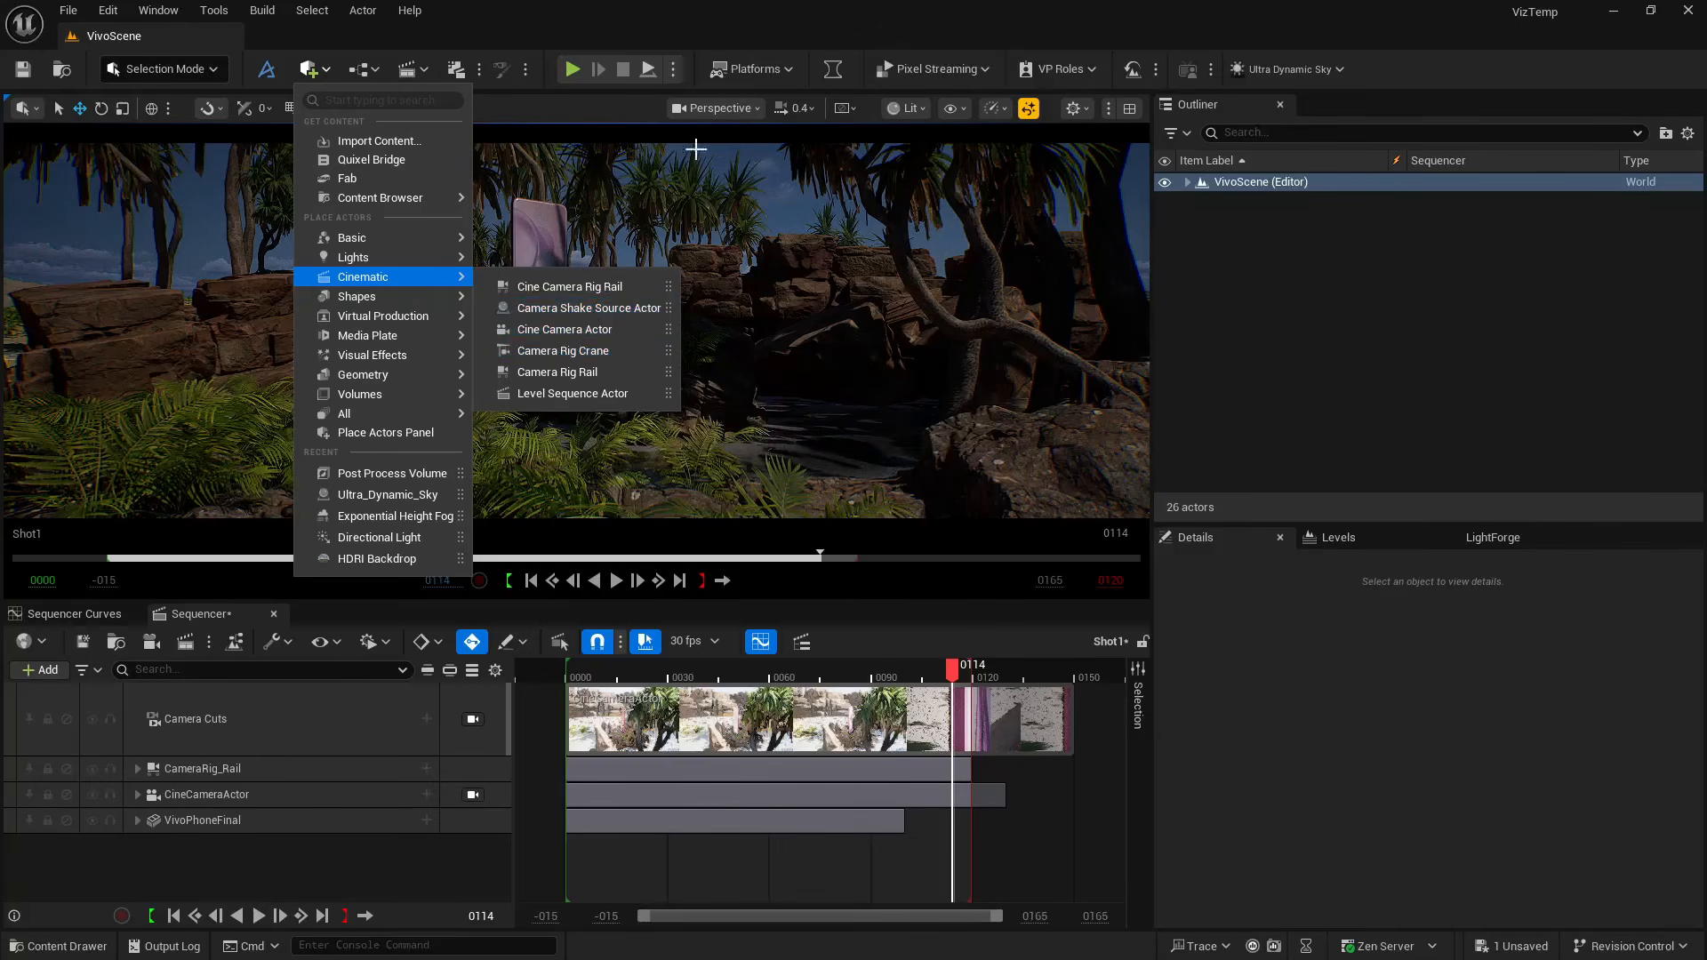
pyautogui.click(707, 110)
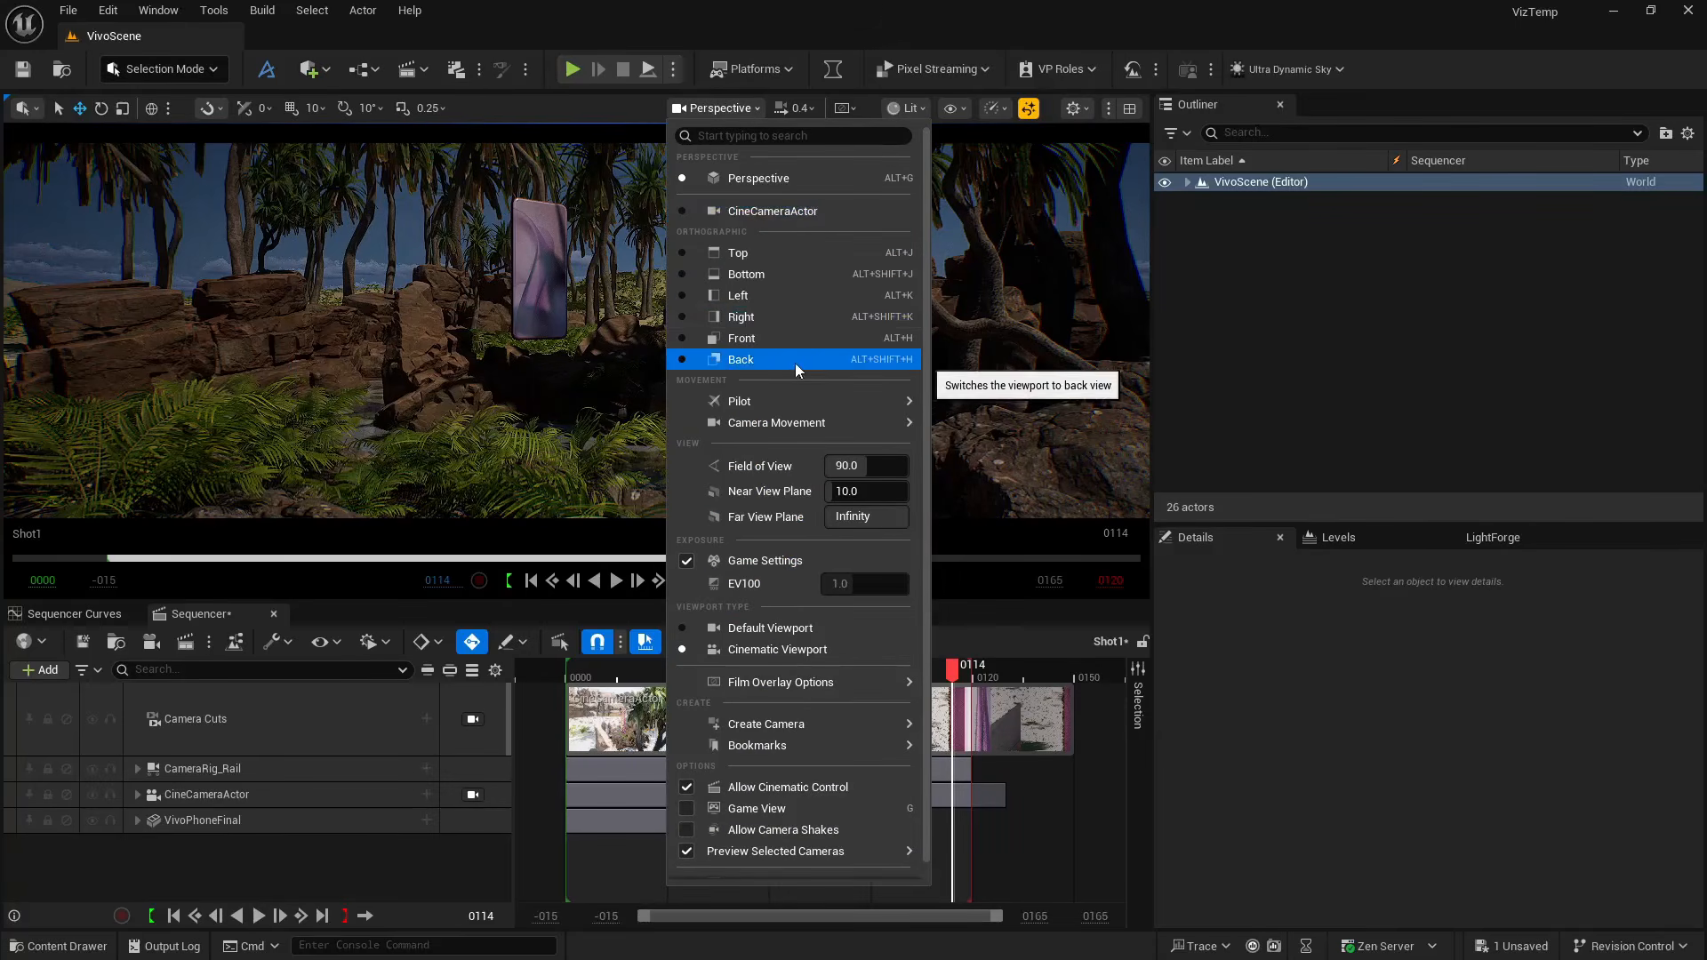
pyautogui.moveTo(833, 724)
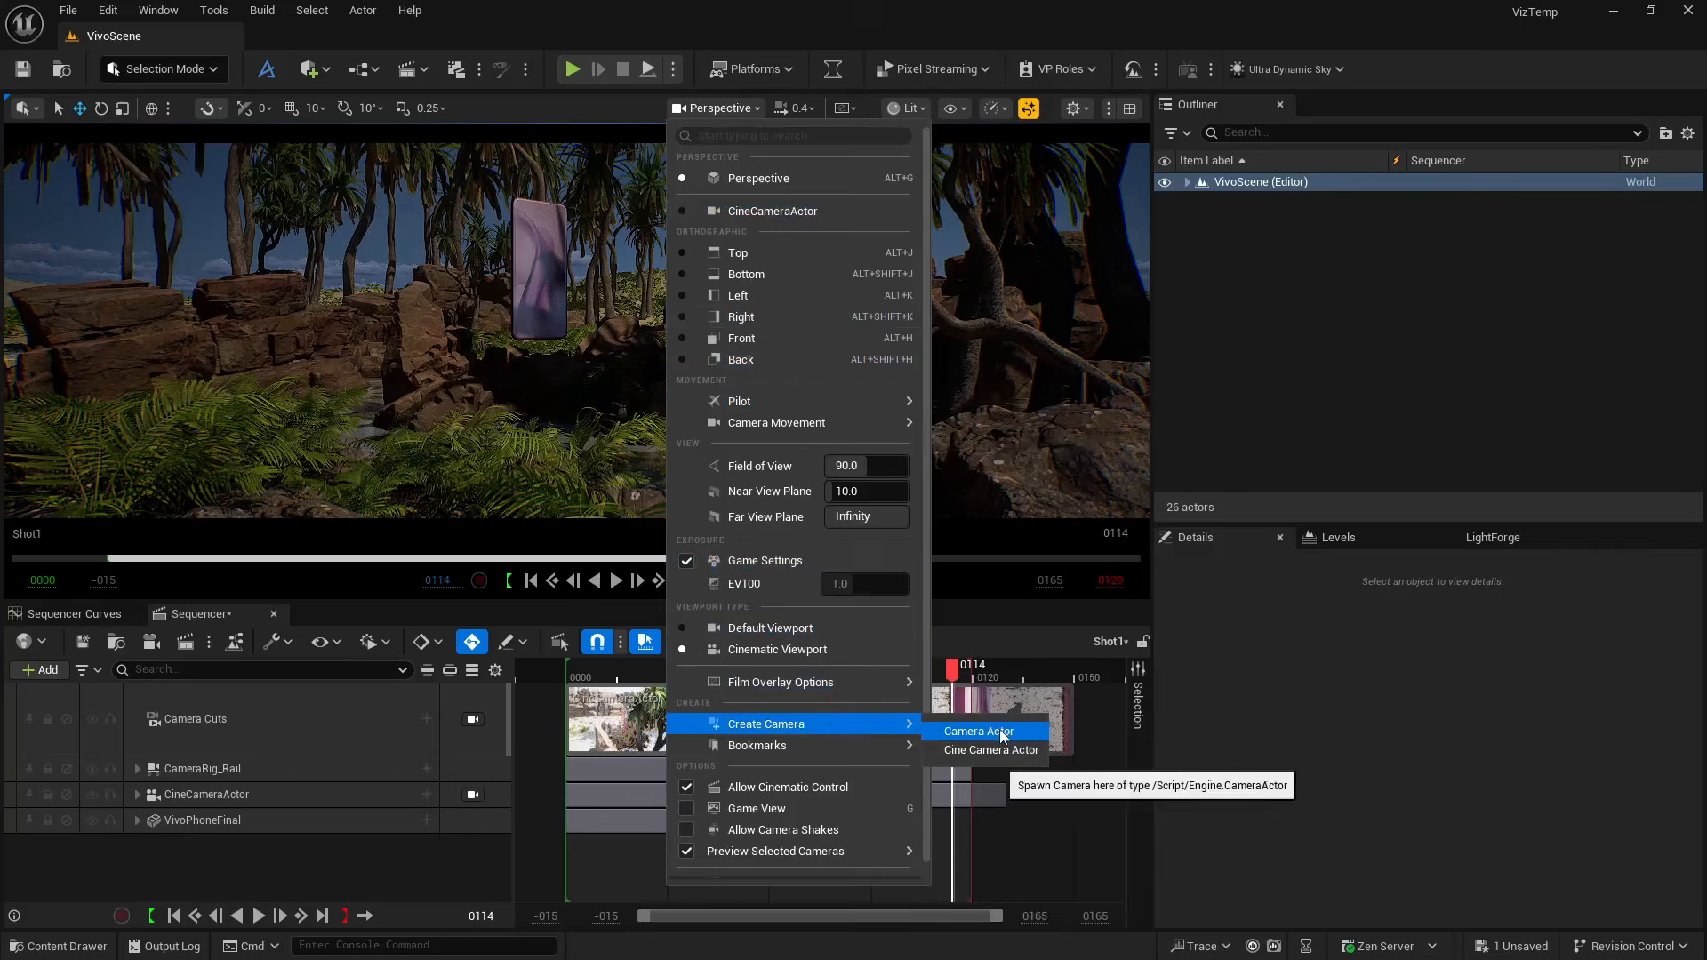
pyautogui.click(1006, 750)
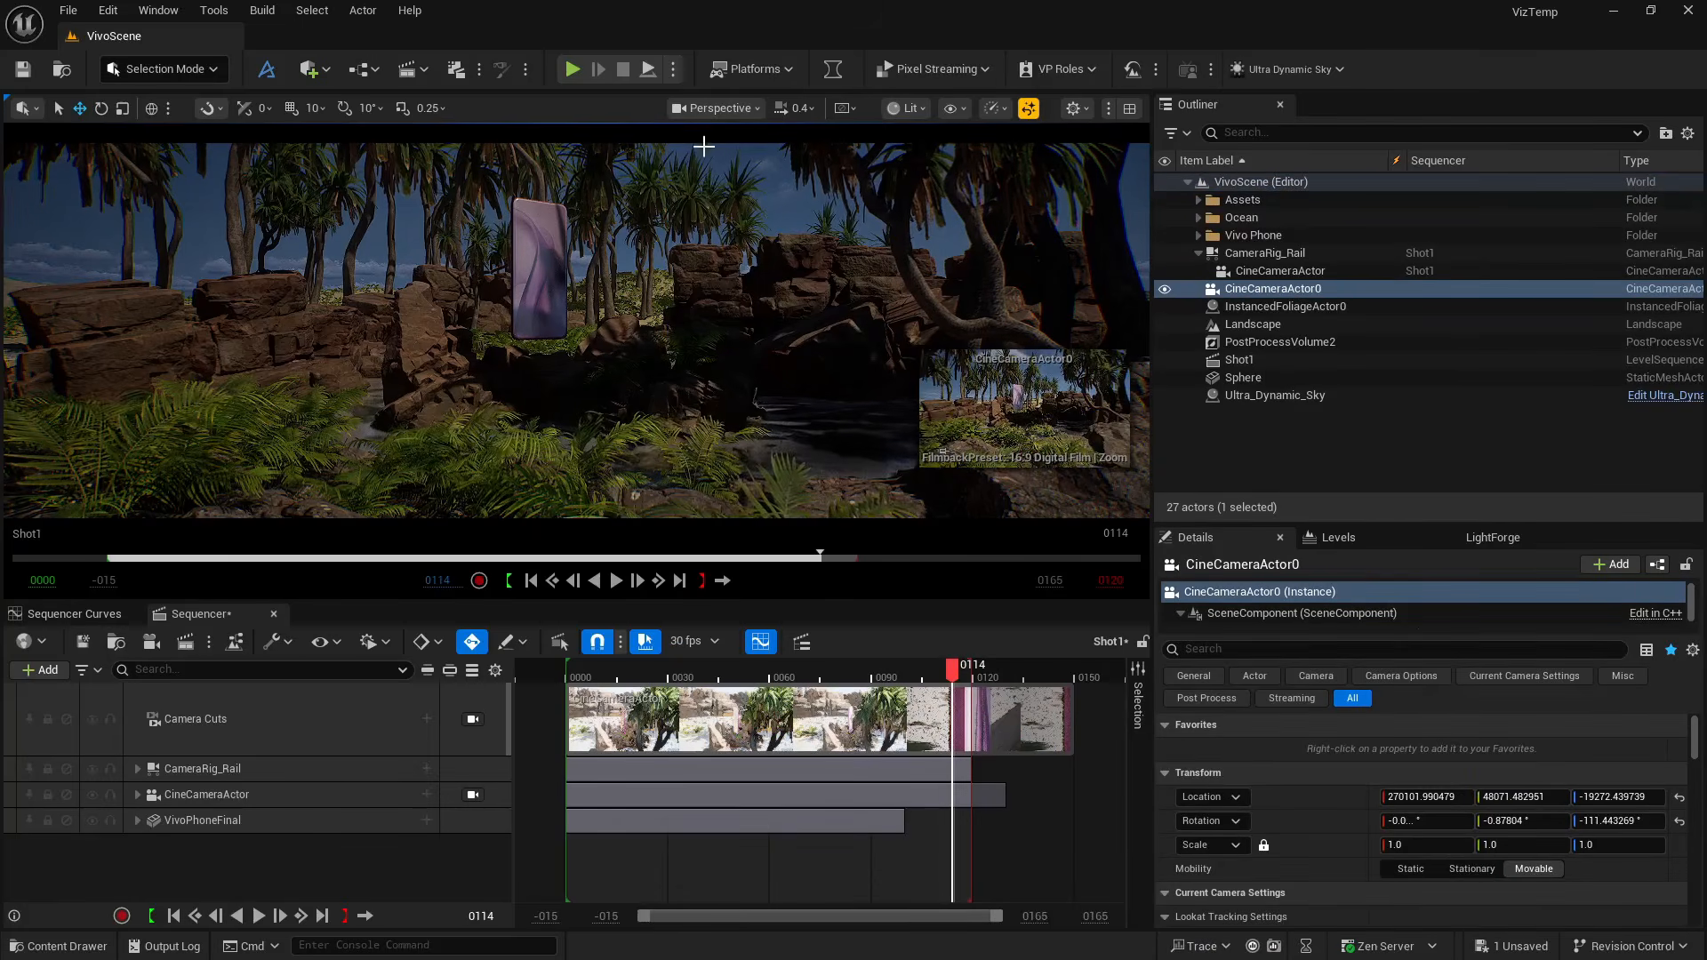
# Look through the new CineCameraActor0 and set its filmback to 16:9 Film
pyautogui.click(732, 107)
pyautogui.click(729, 232)
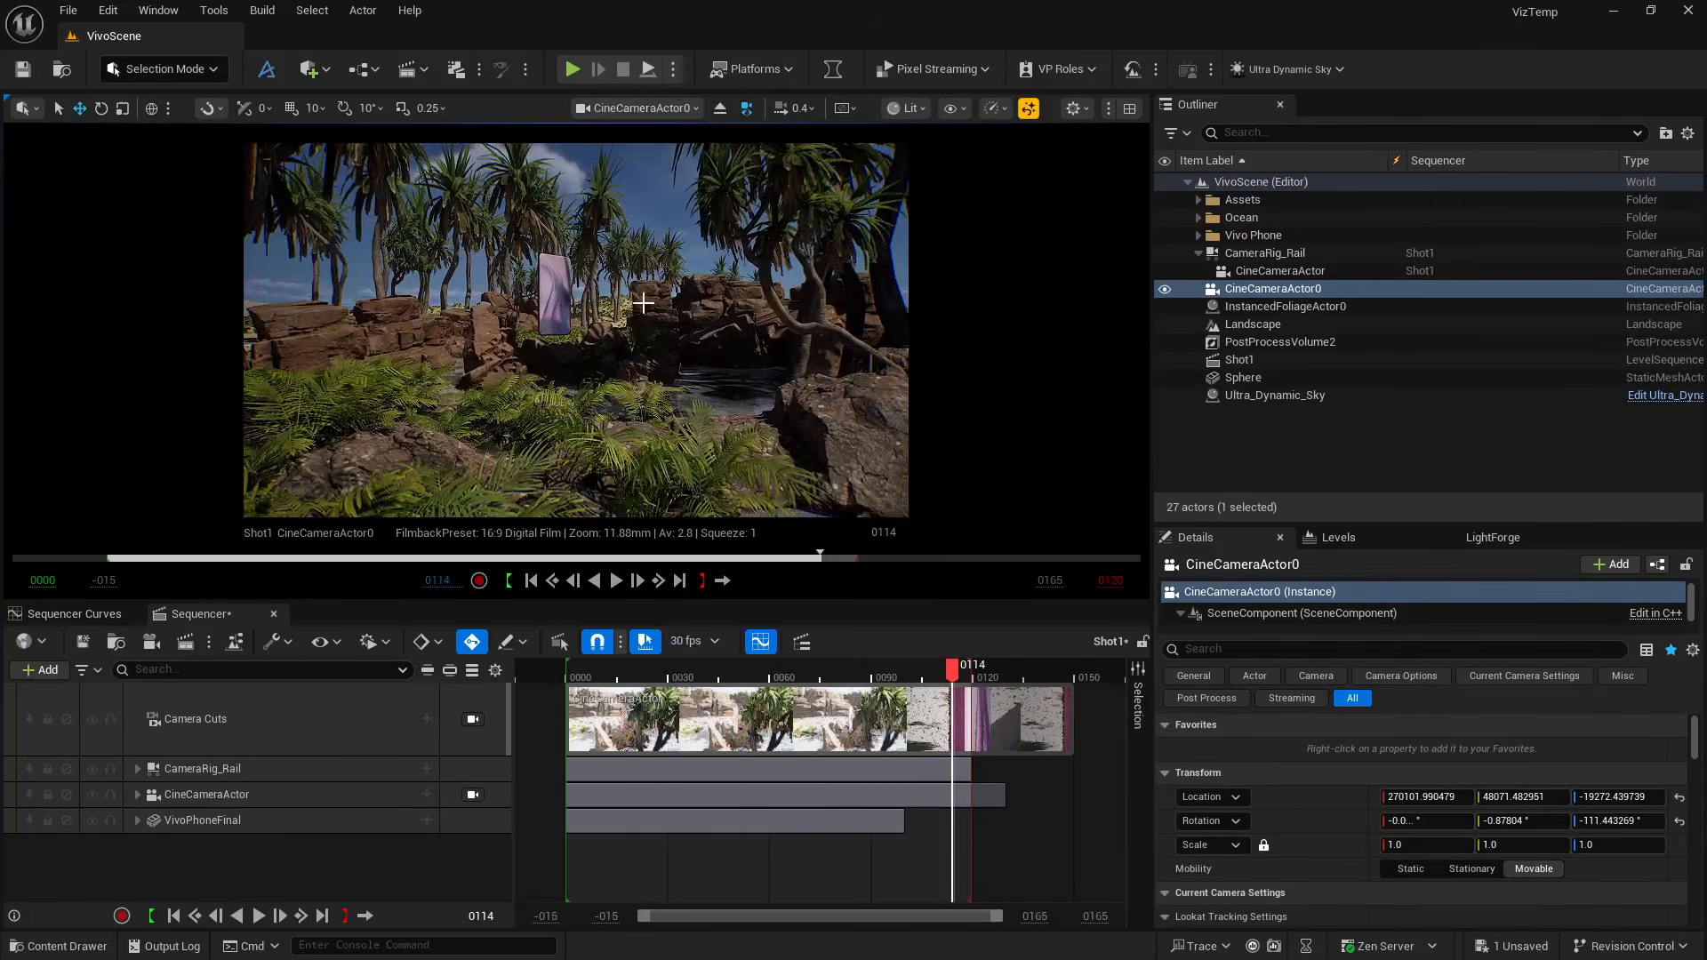
pyautogui.scroll(-5, 1277, 787)
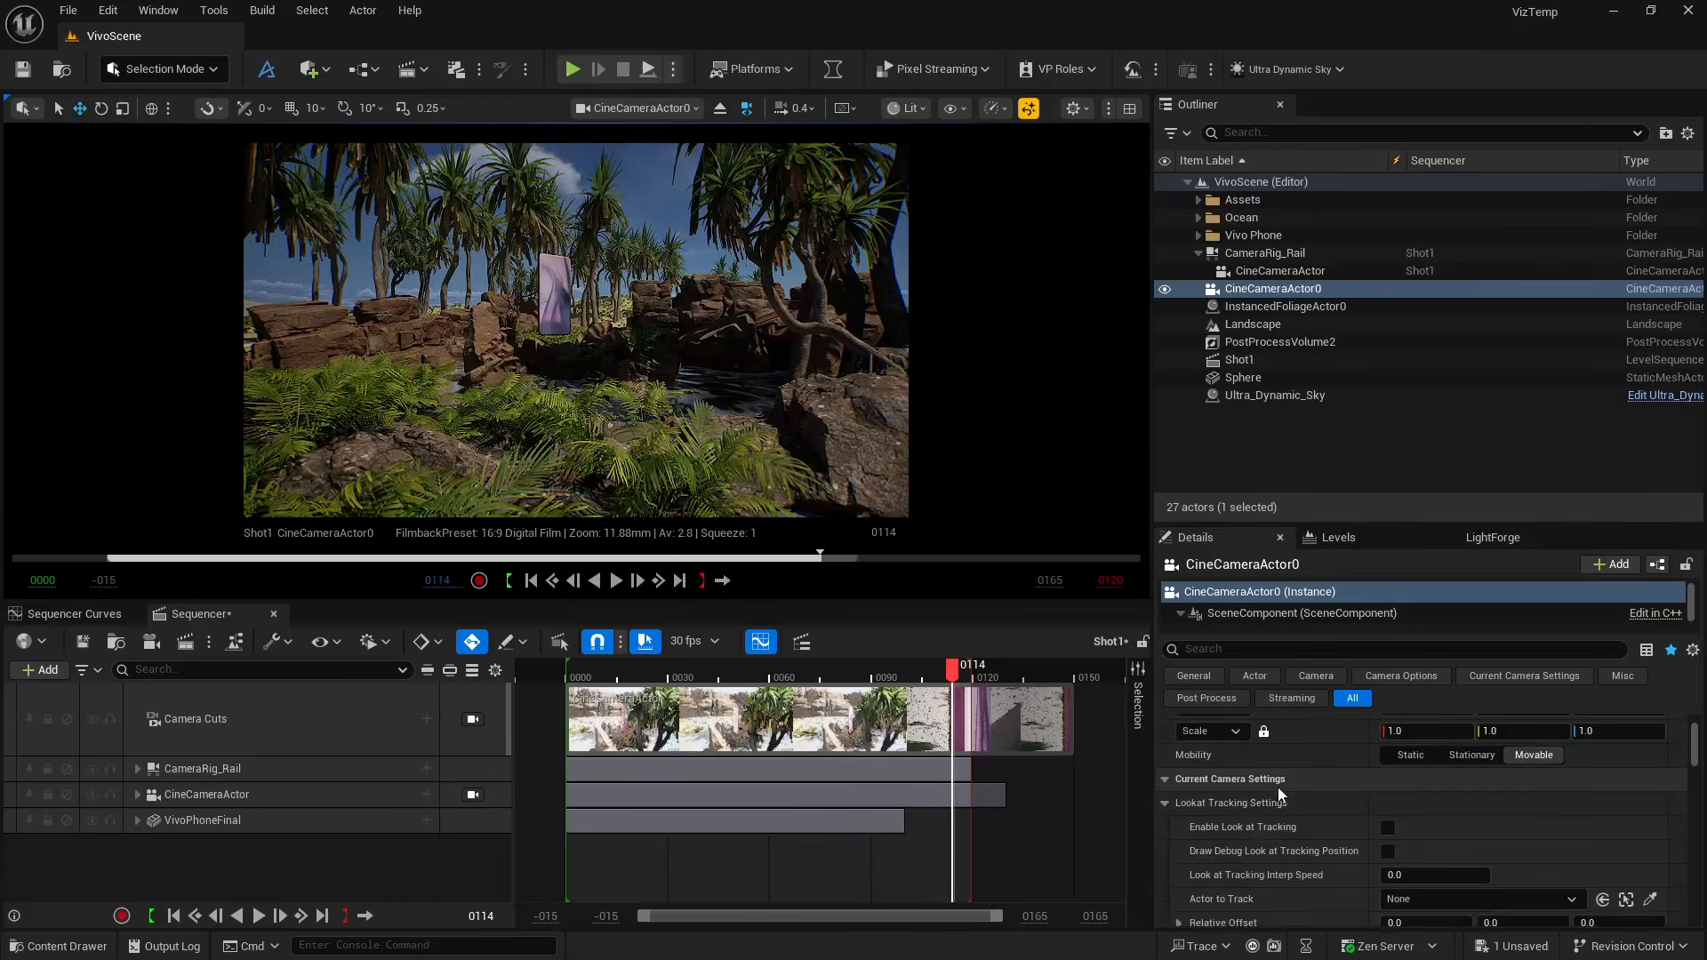
pyautogui.scroll(-5, 1278, 786)
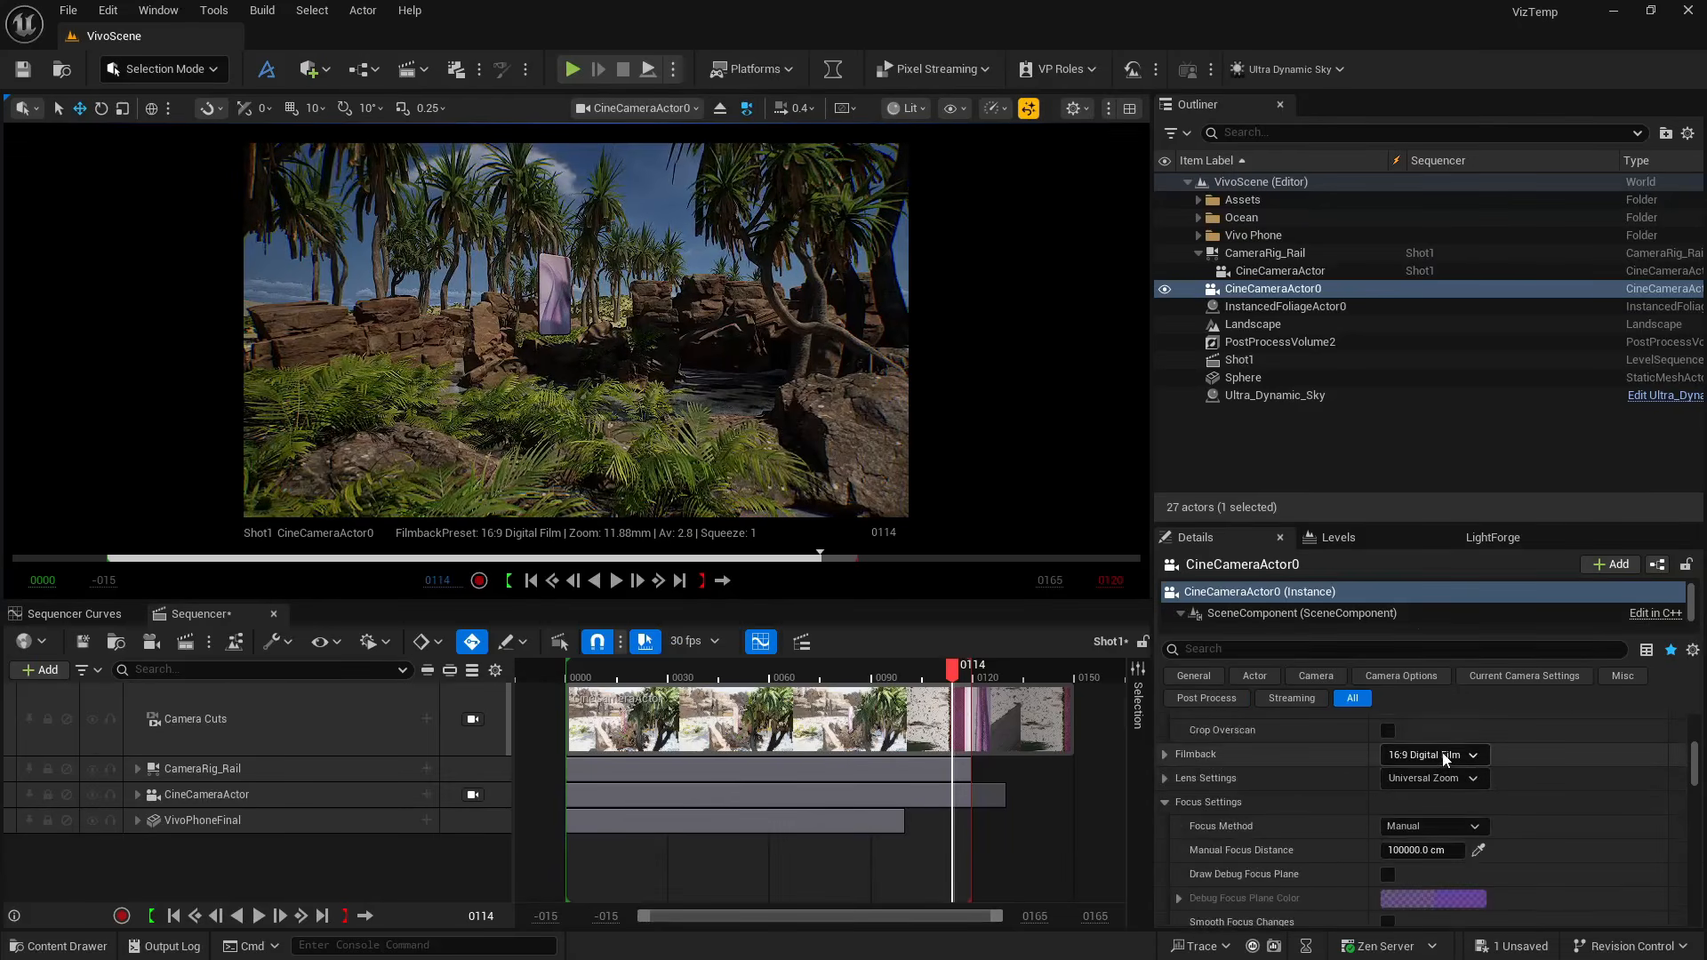
pyautogui.click(1433, 754)
pyautogui.click(1430, 534)
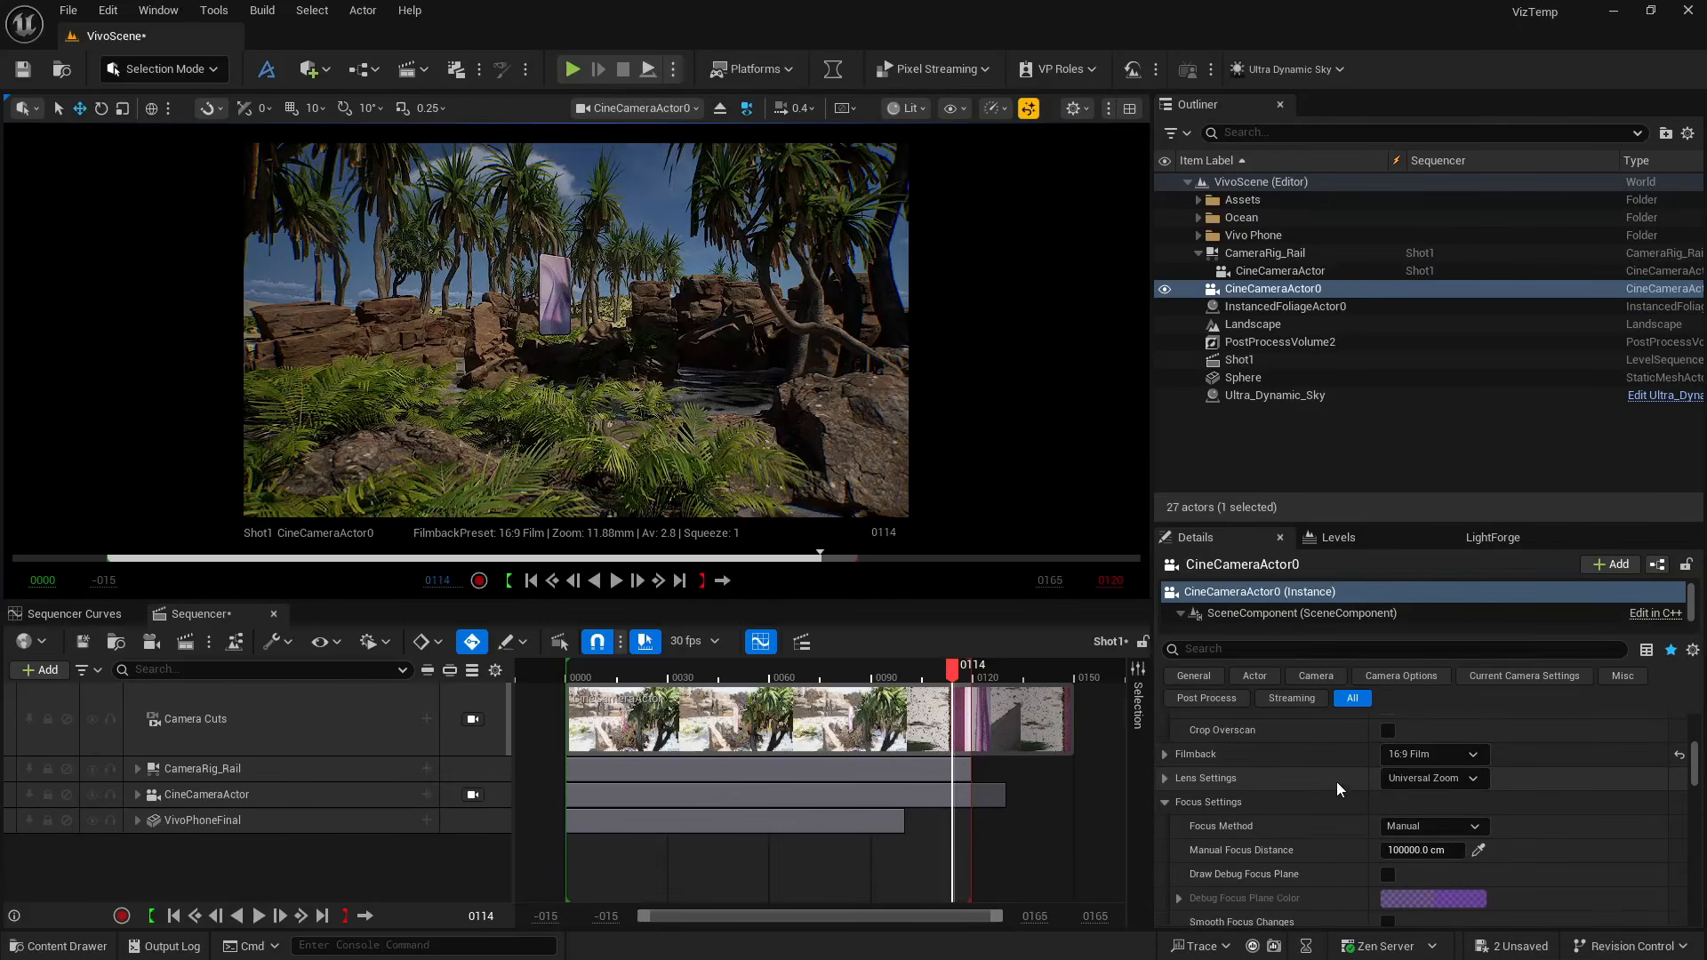
# Set CineCameraActor0's current focal length to 34
pyautogui.scroll(-2, 1319, 763)
pyautogui.scroll(-2, 1319, 762)
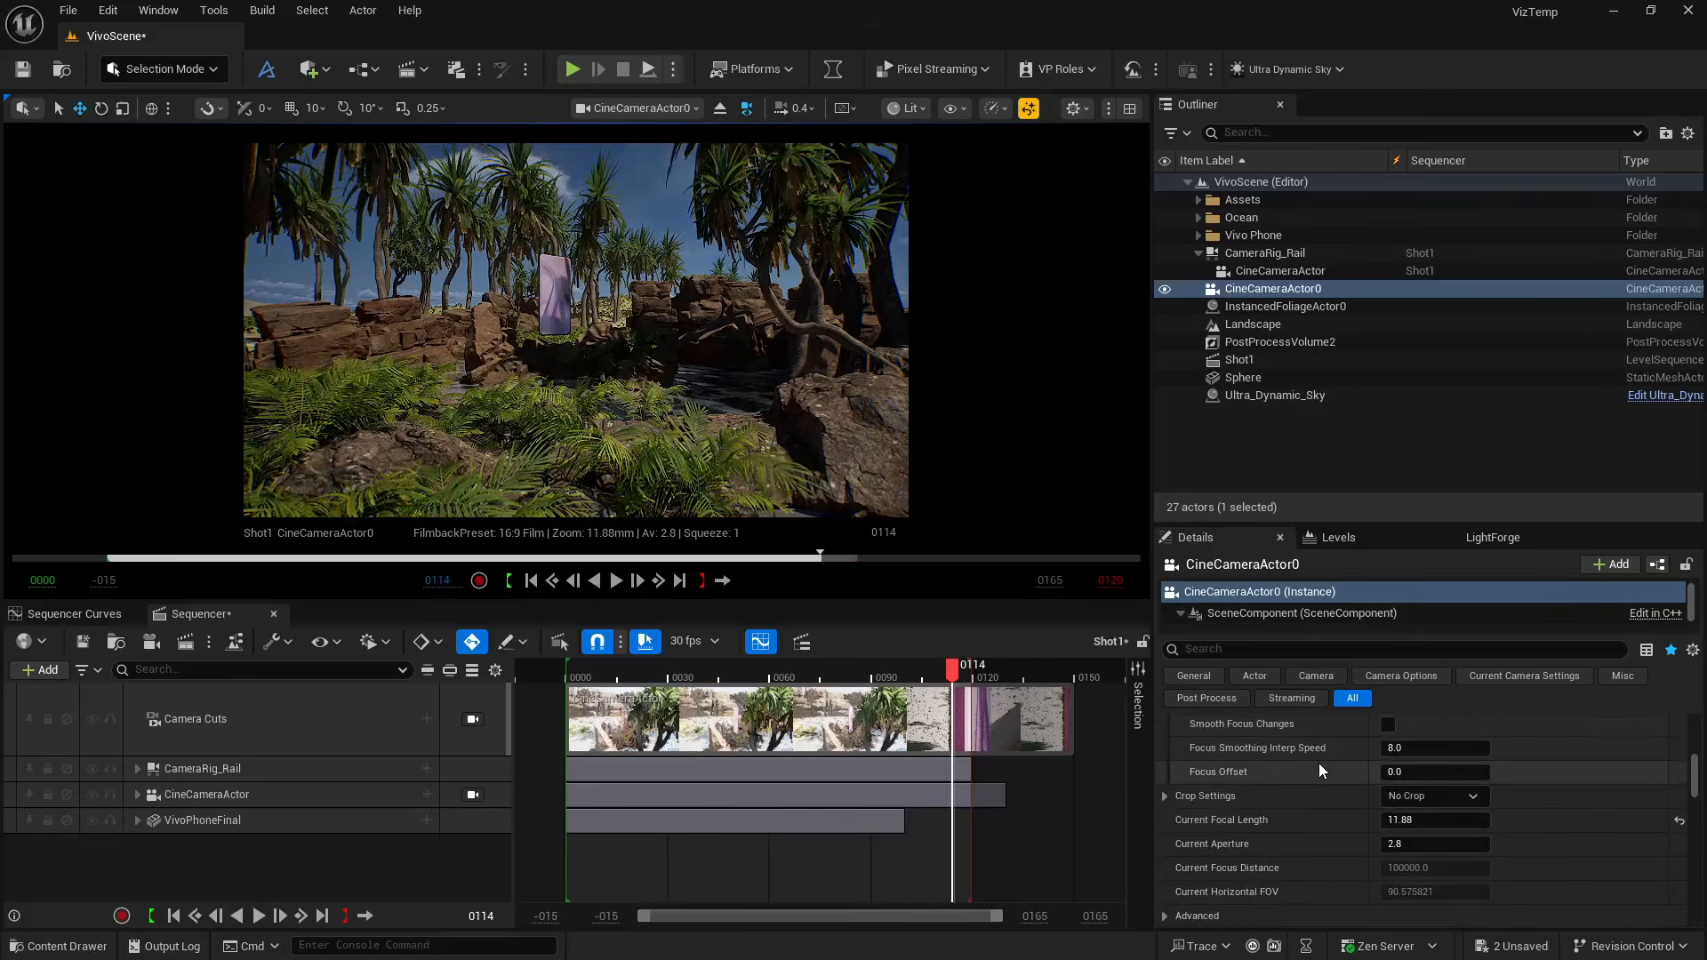
pyautogui.click(1414, 820)
pyautogui.write('3')
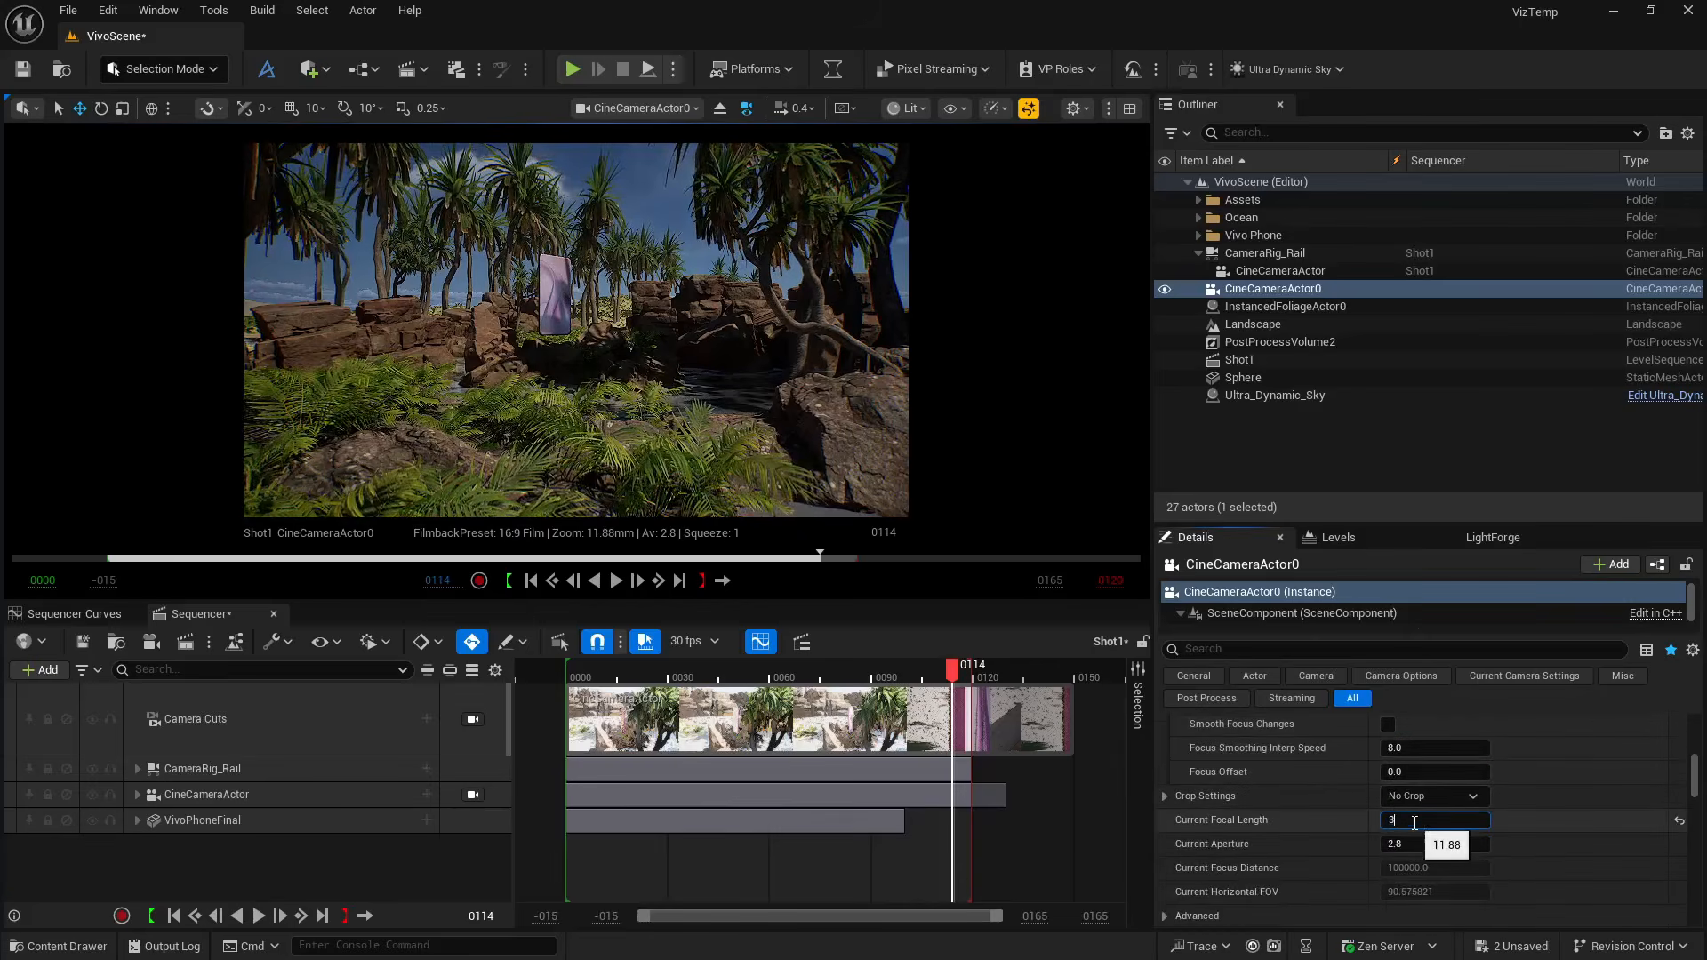
pyautogui.write('4')
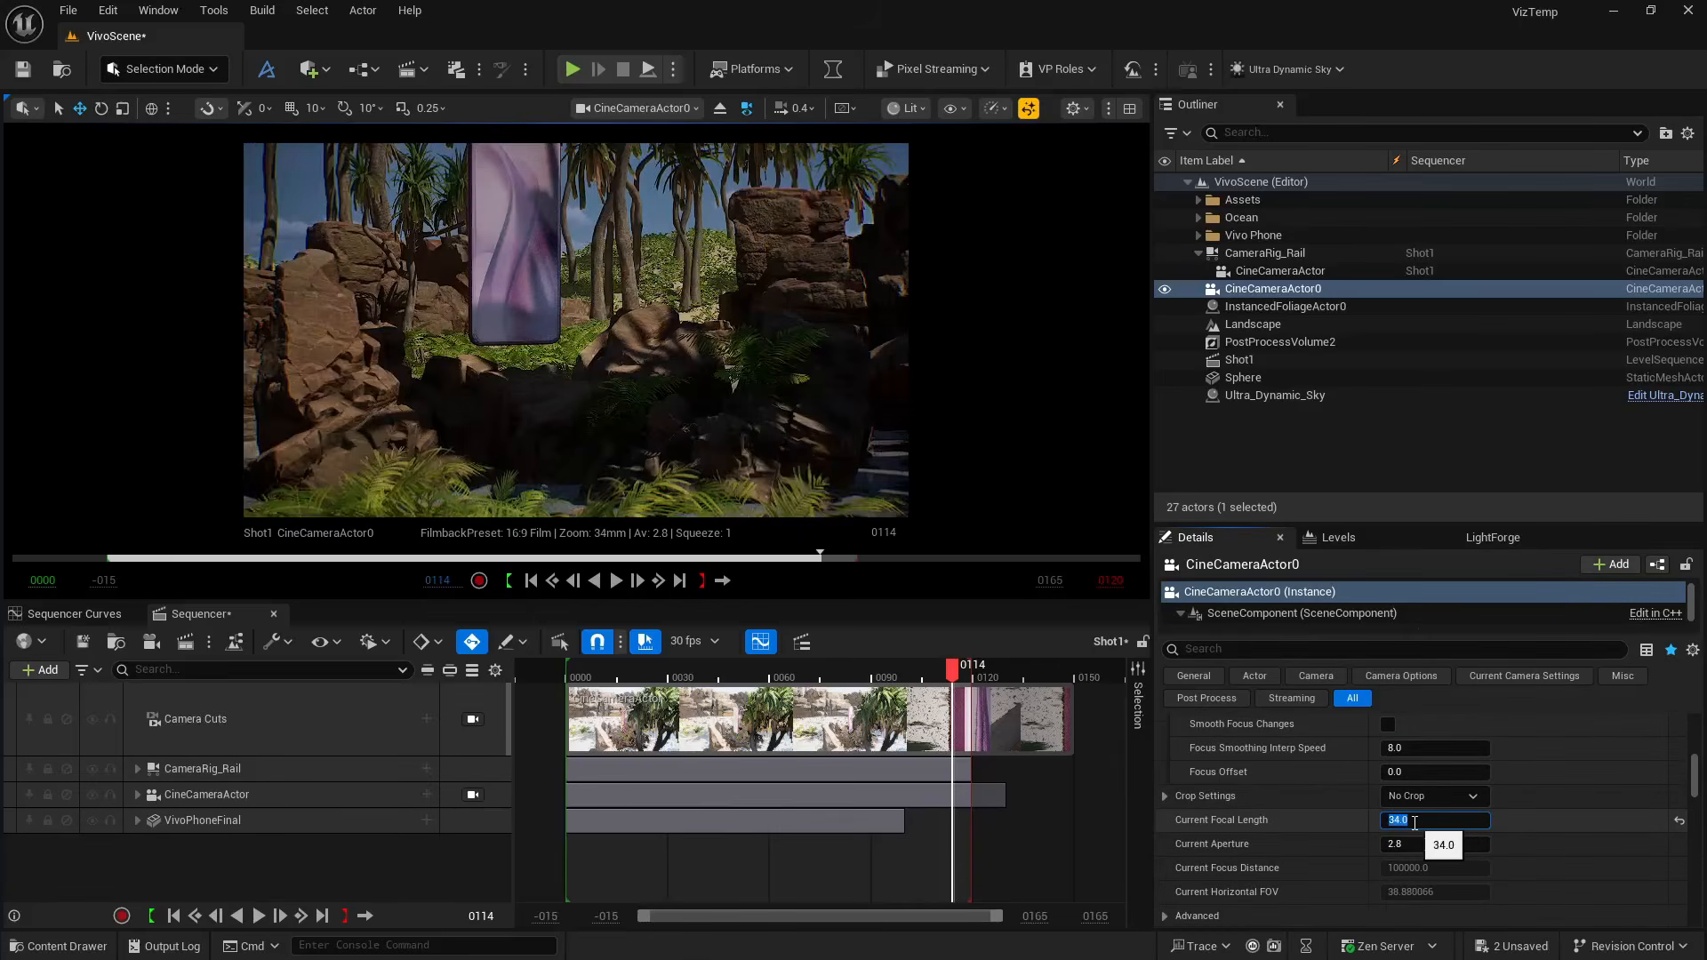
pyautogui.press('Return')
# Move the piloted CineCameraActor0 back and sideways to frame the whole phone near the centre of the shot
pyautogui.press('s')
pyautogui.moveTo(576, 330); pyautogui.dragTo(615, 293, button='right')
pyautogui.press('s')
pyautogui.press('a')
pyautogui.press('a')
pyautogui.press('a')
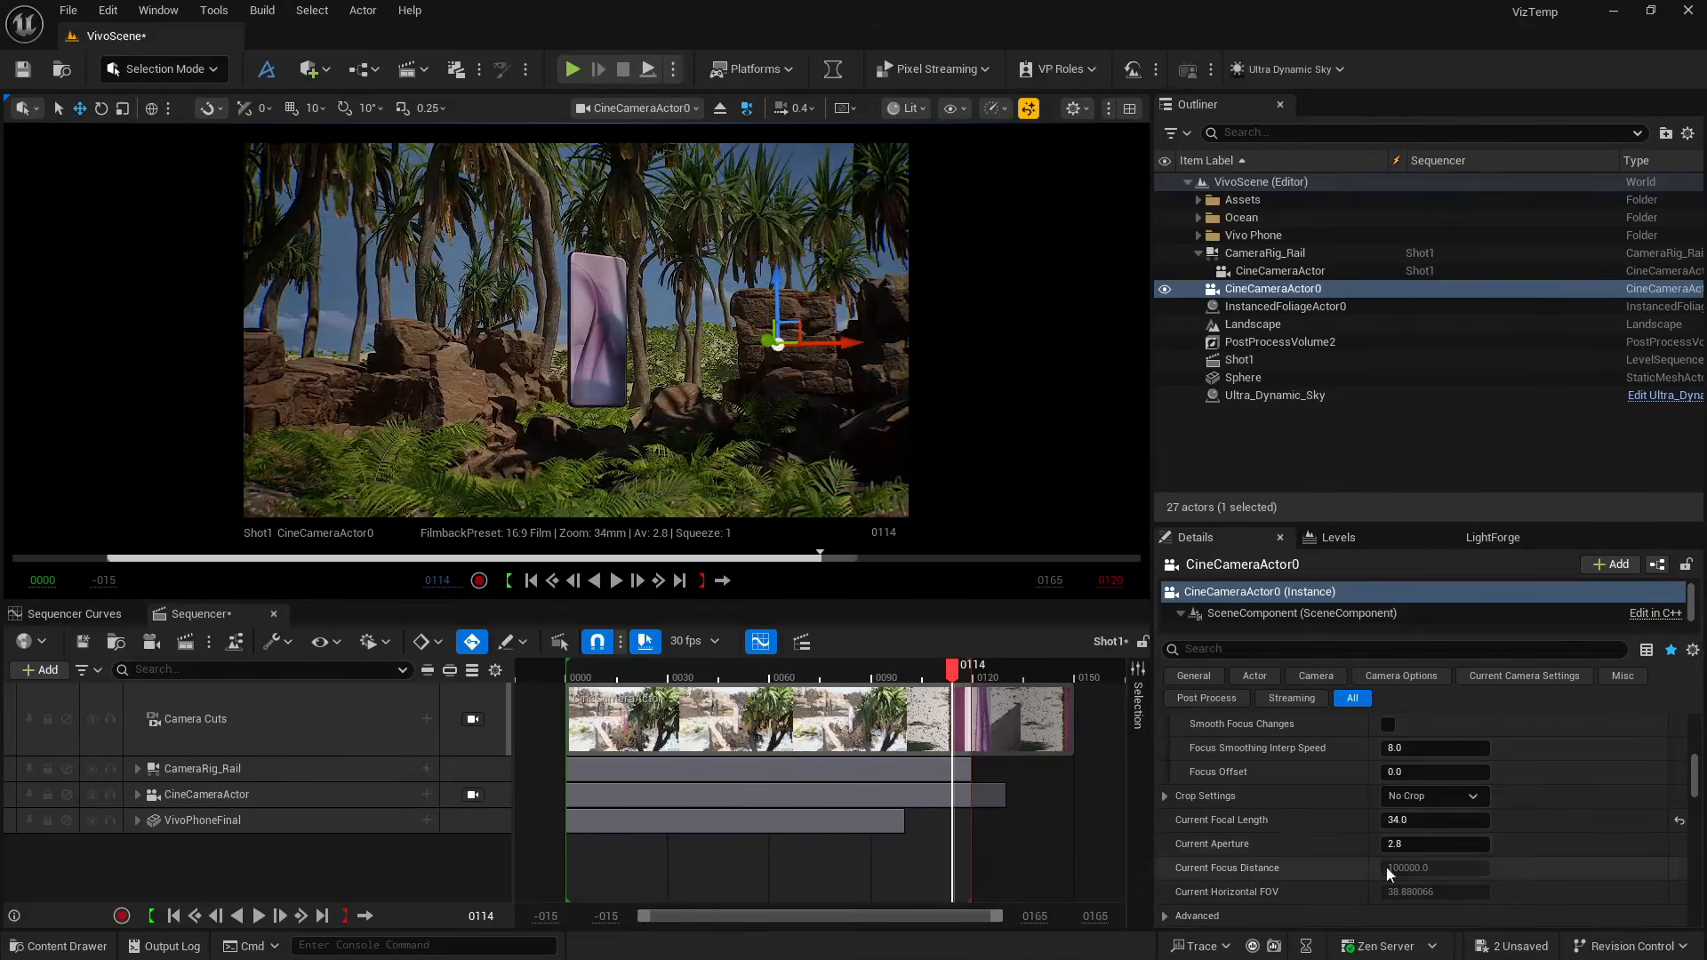
# Set CineCameraActor0's current aperture to 1.2
pyautogui.click(1407, 844)
pyautogui.write('1')
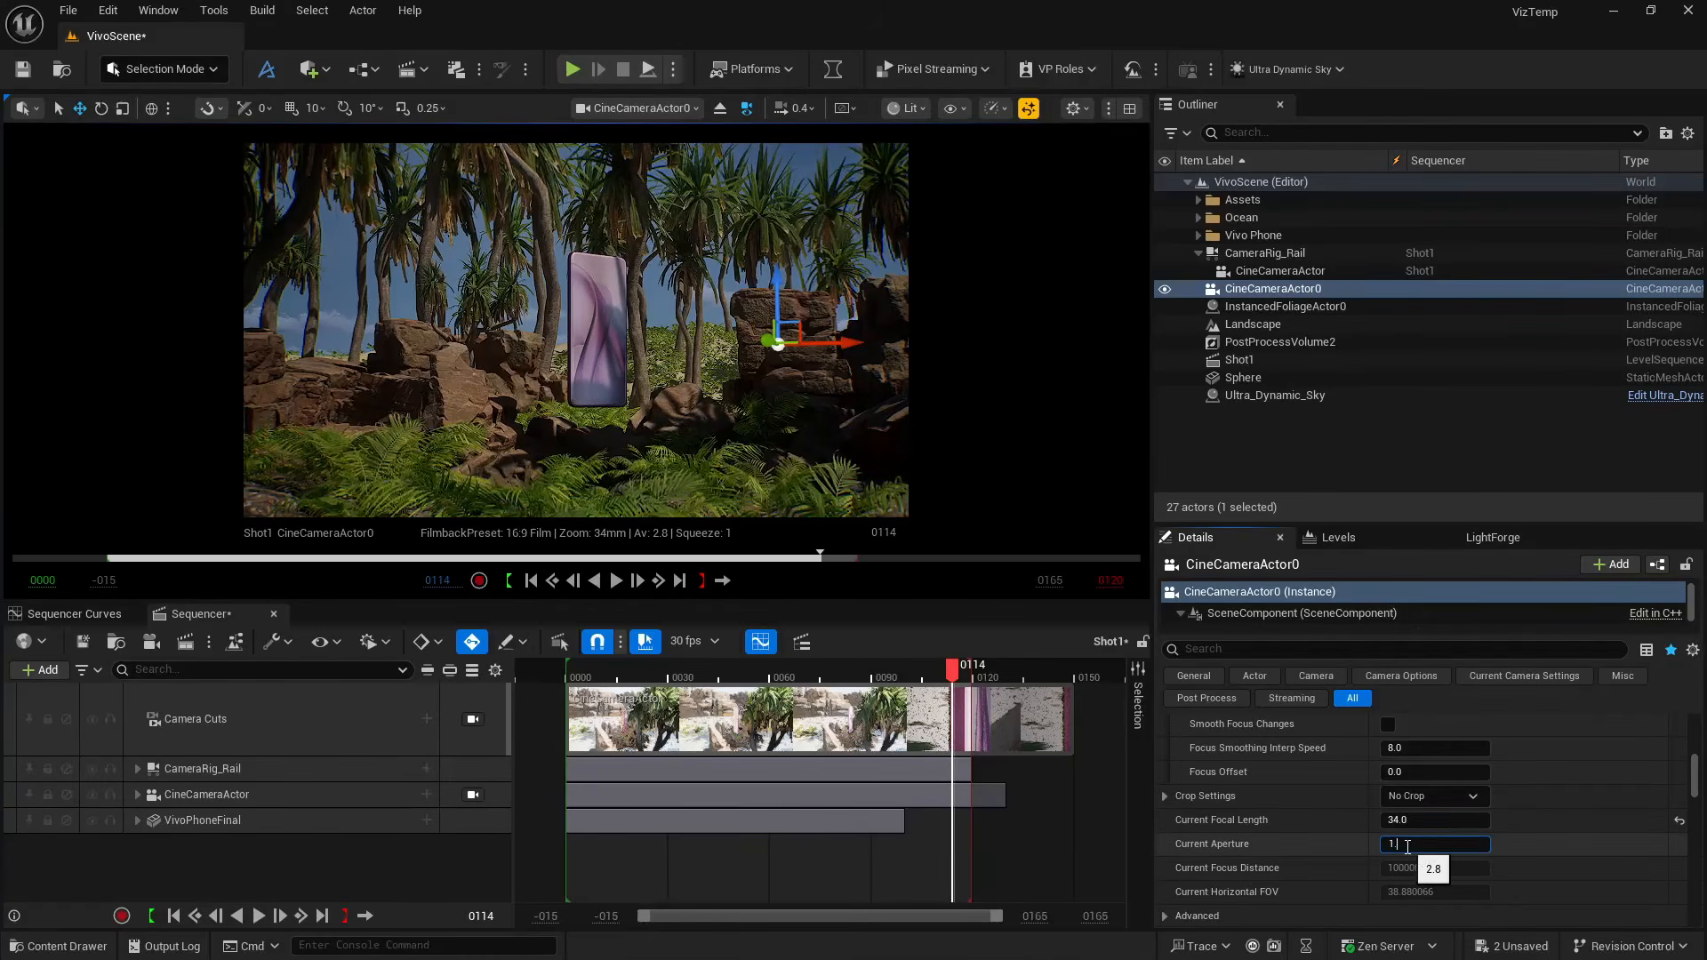
pyautogui.write('.2')
pyautogui.press('Return')
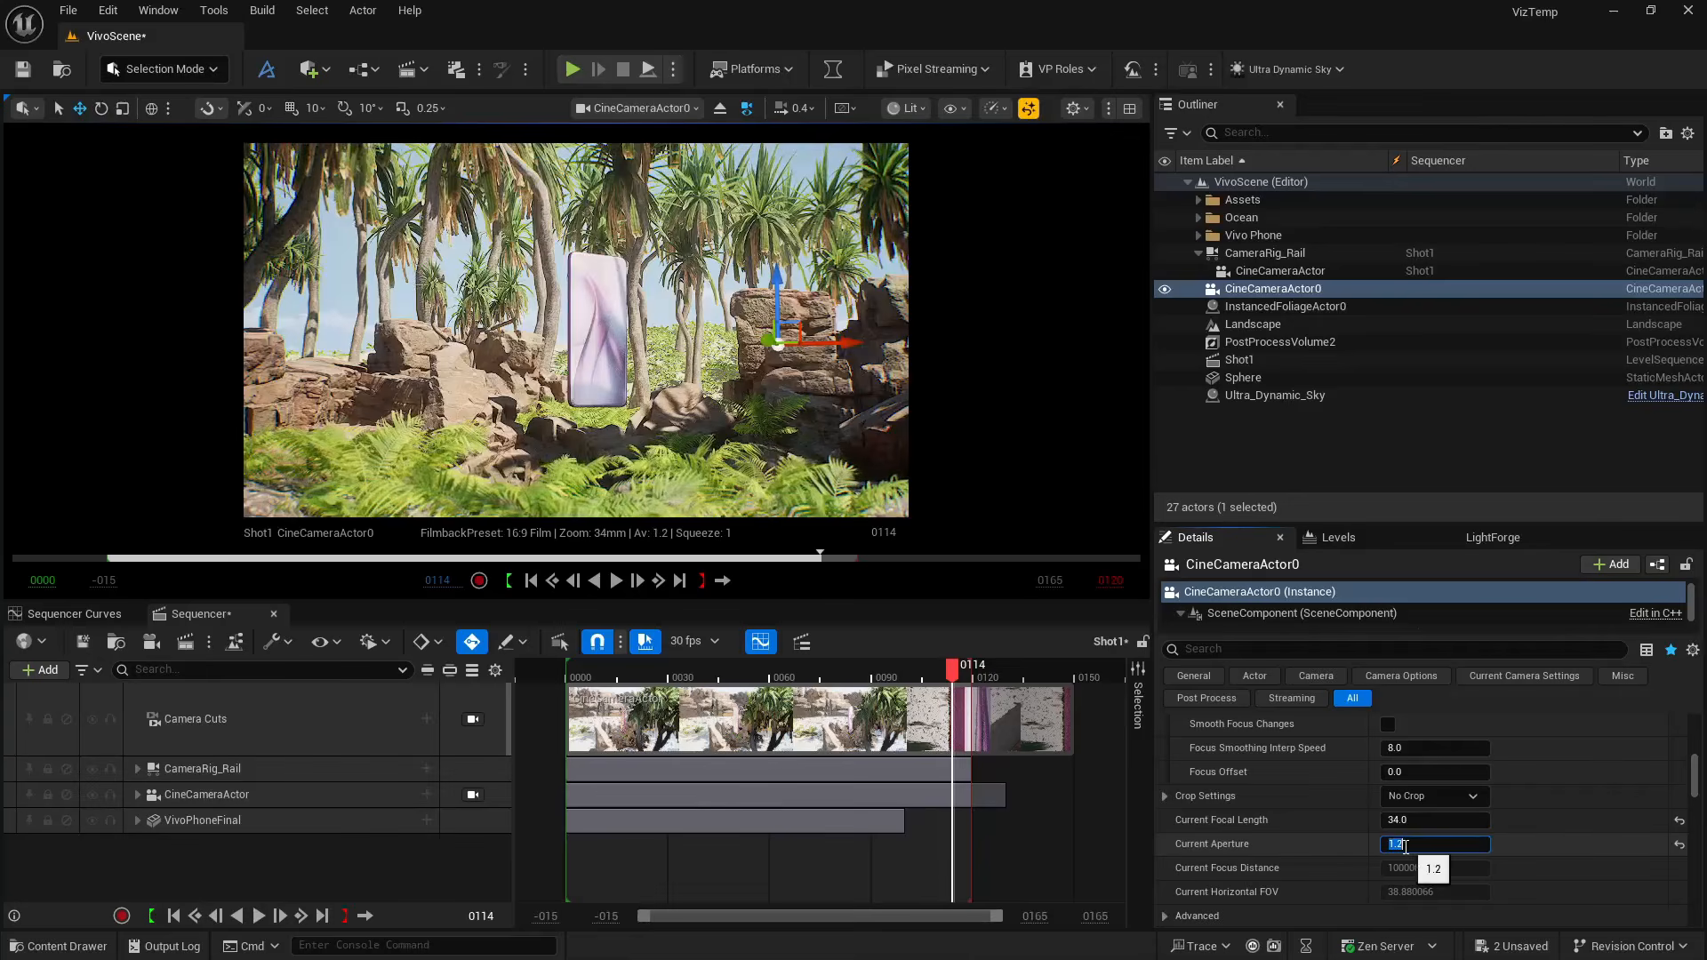
pyautogui.click(1283, 850)
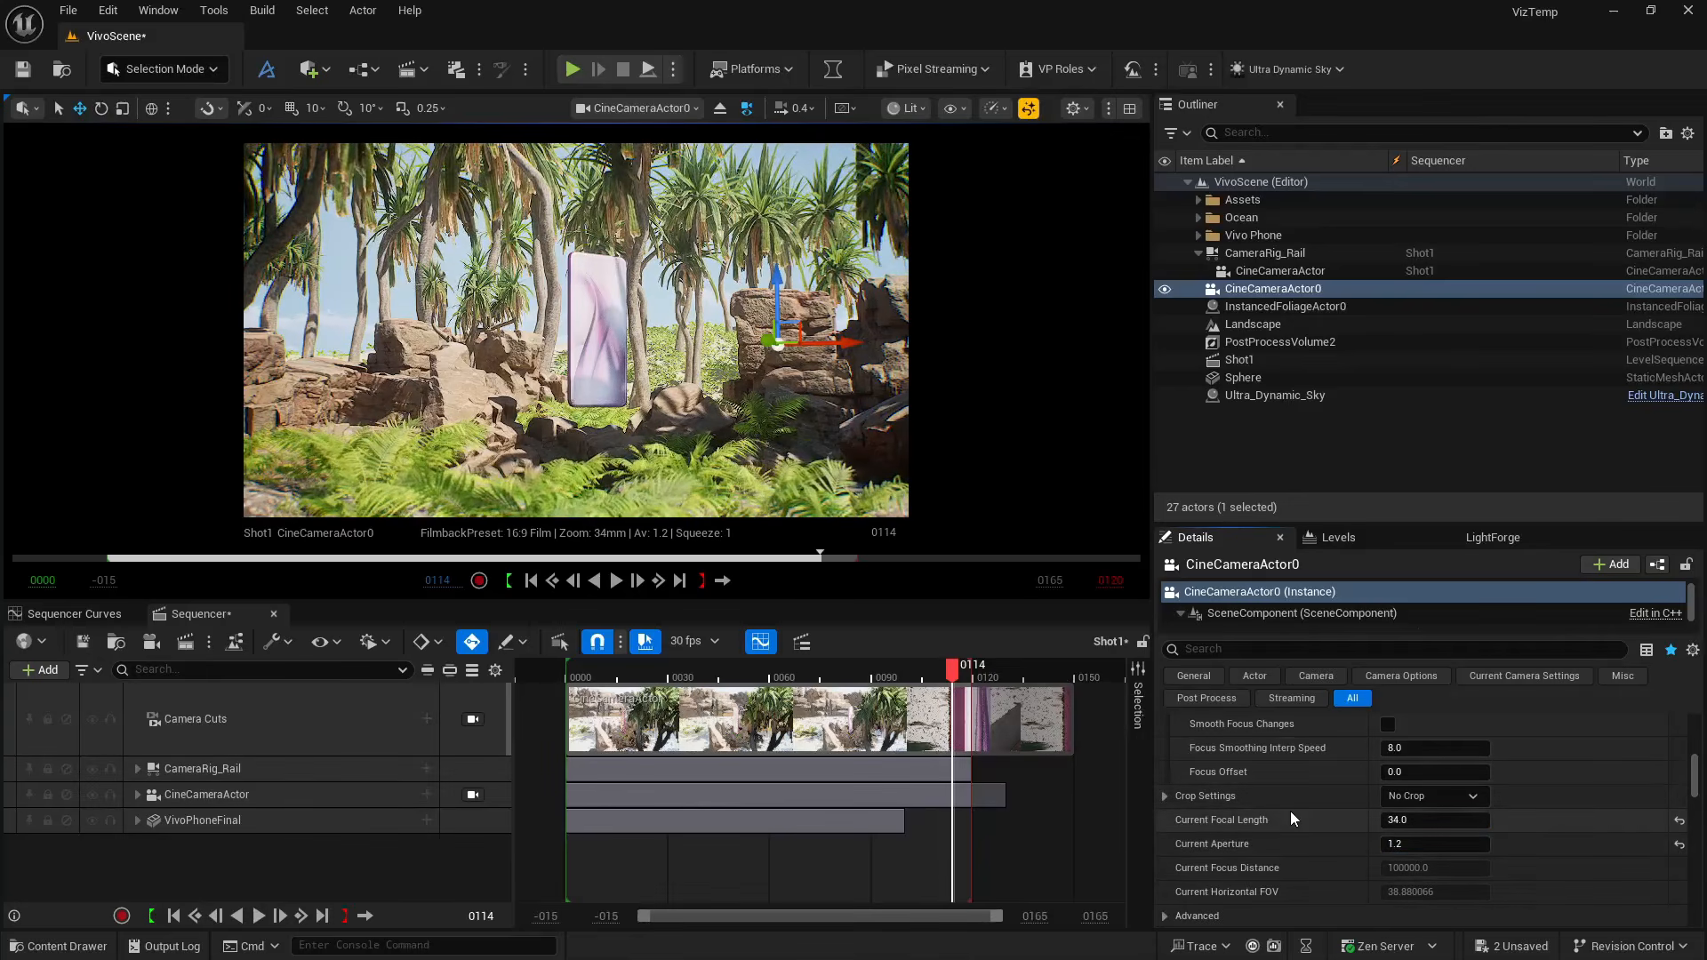
# Sample the manual focus distance for CineCameraActor0 from the phone's surface
pyautogui.scroll(4, 1292, 812)
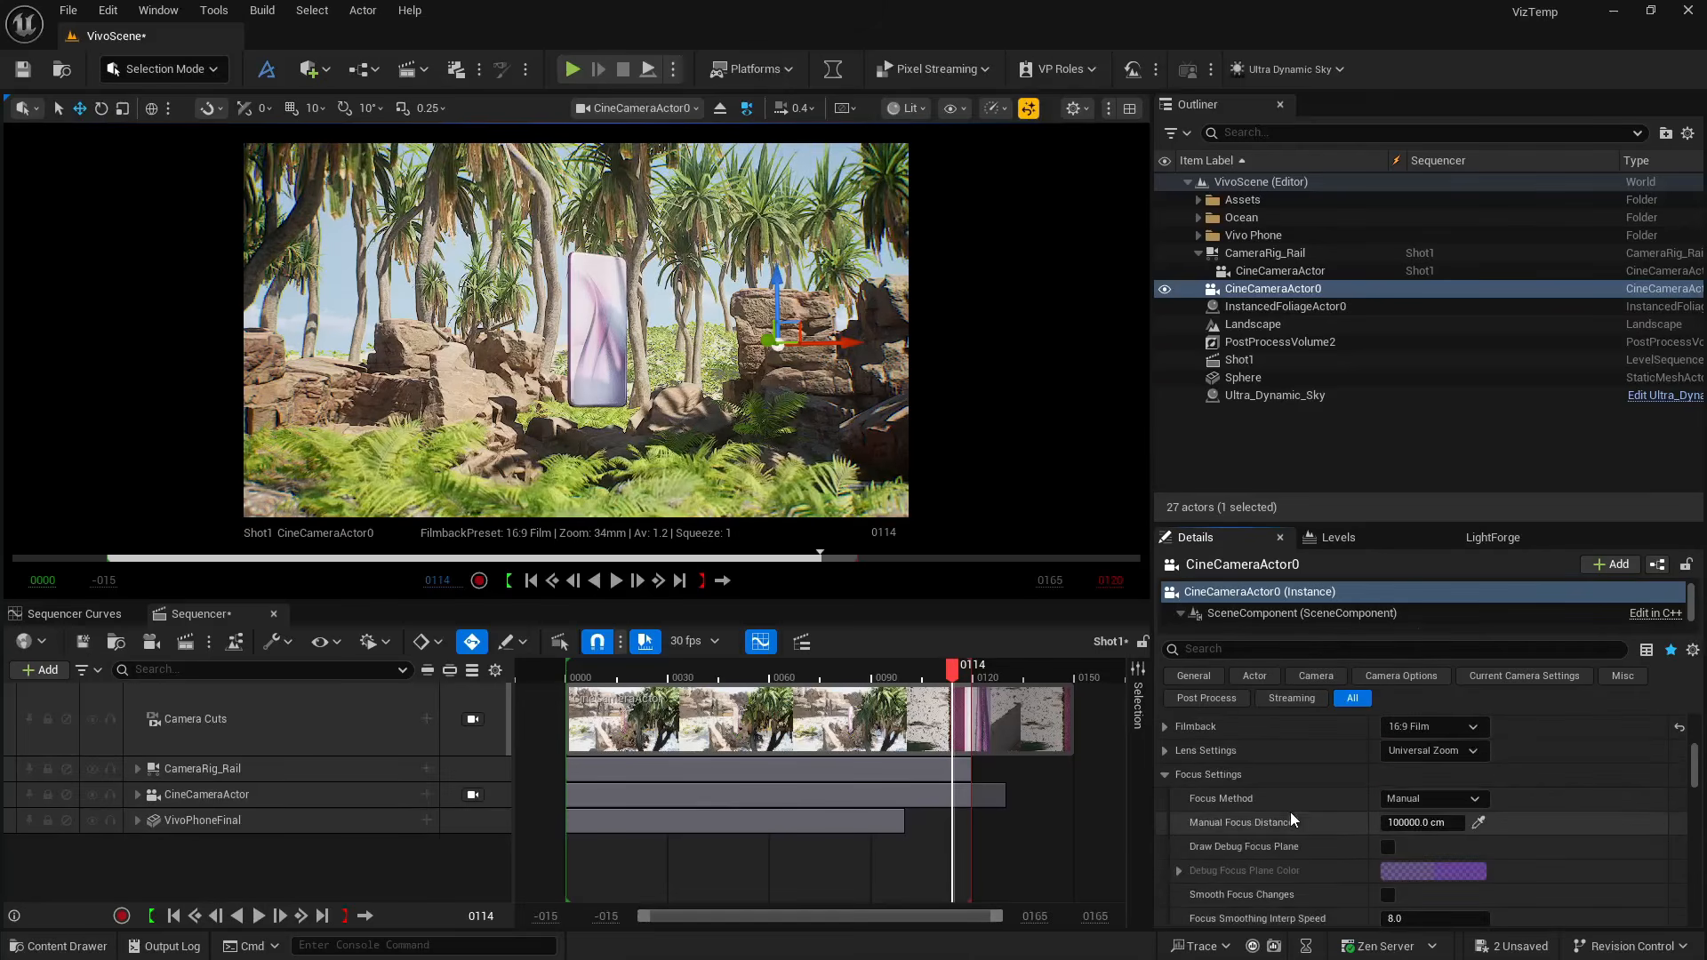
pyautogui.click(1479, 822)
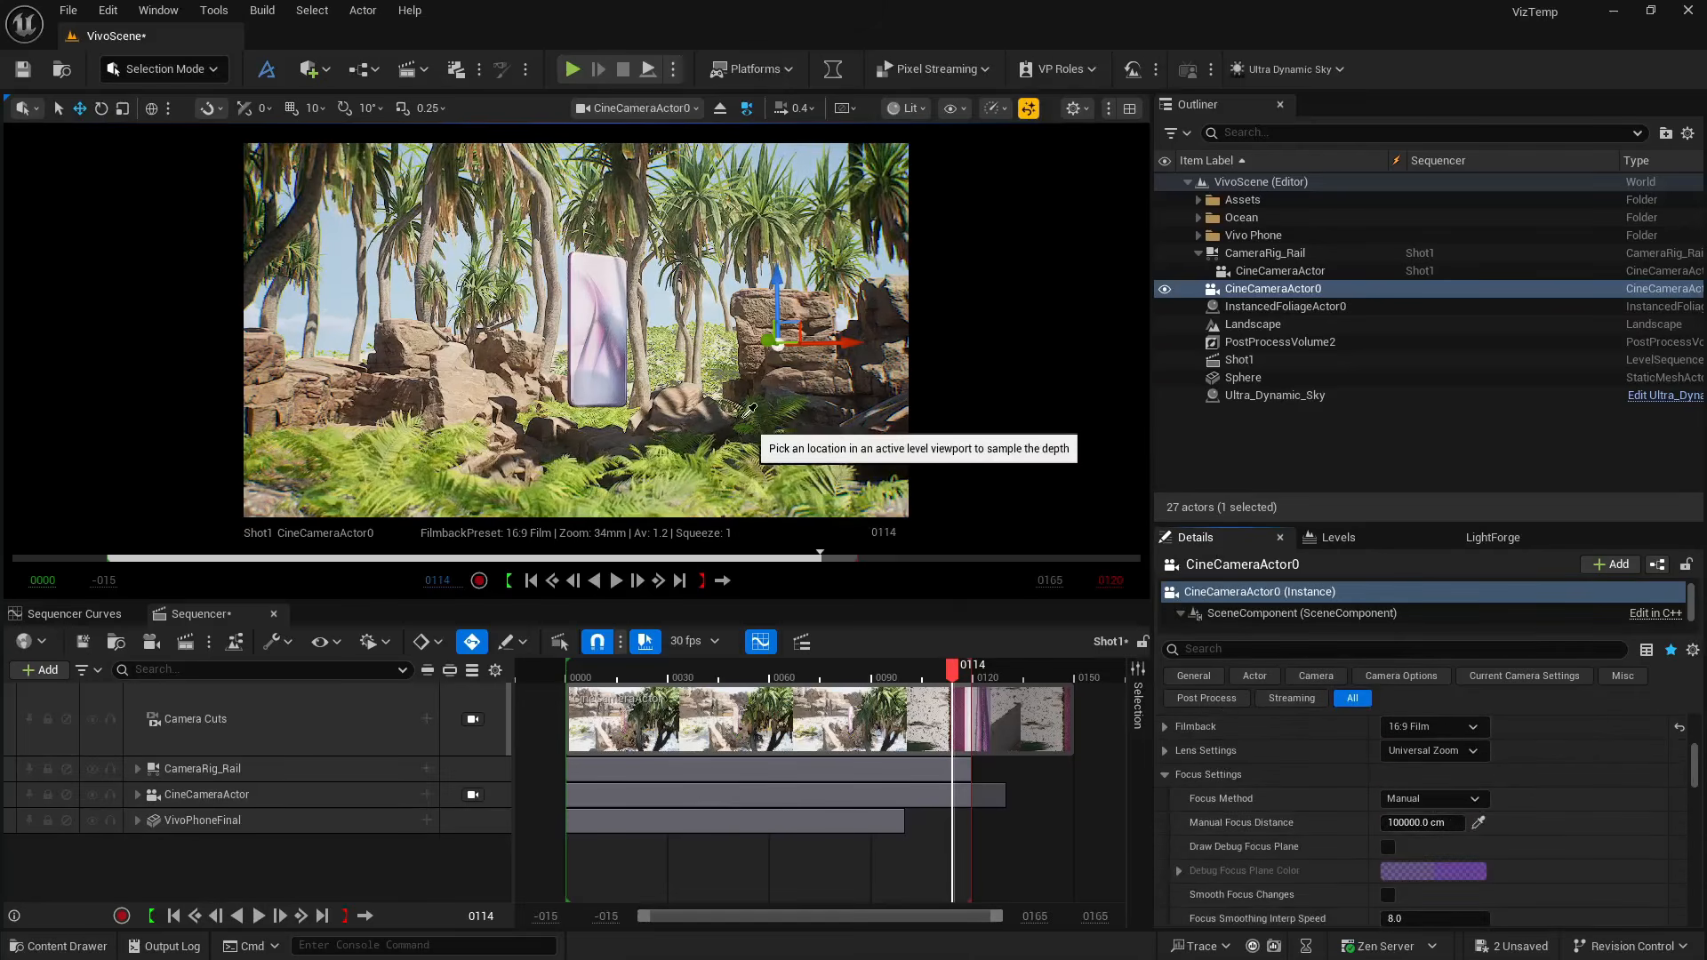
pyautogui.click(596, 310)
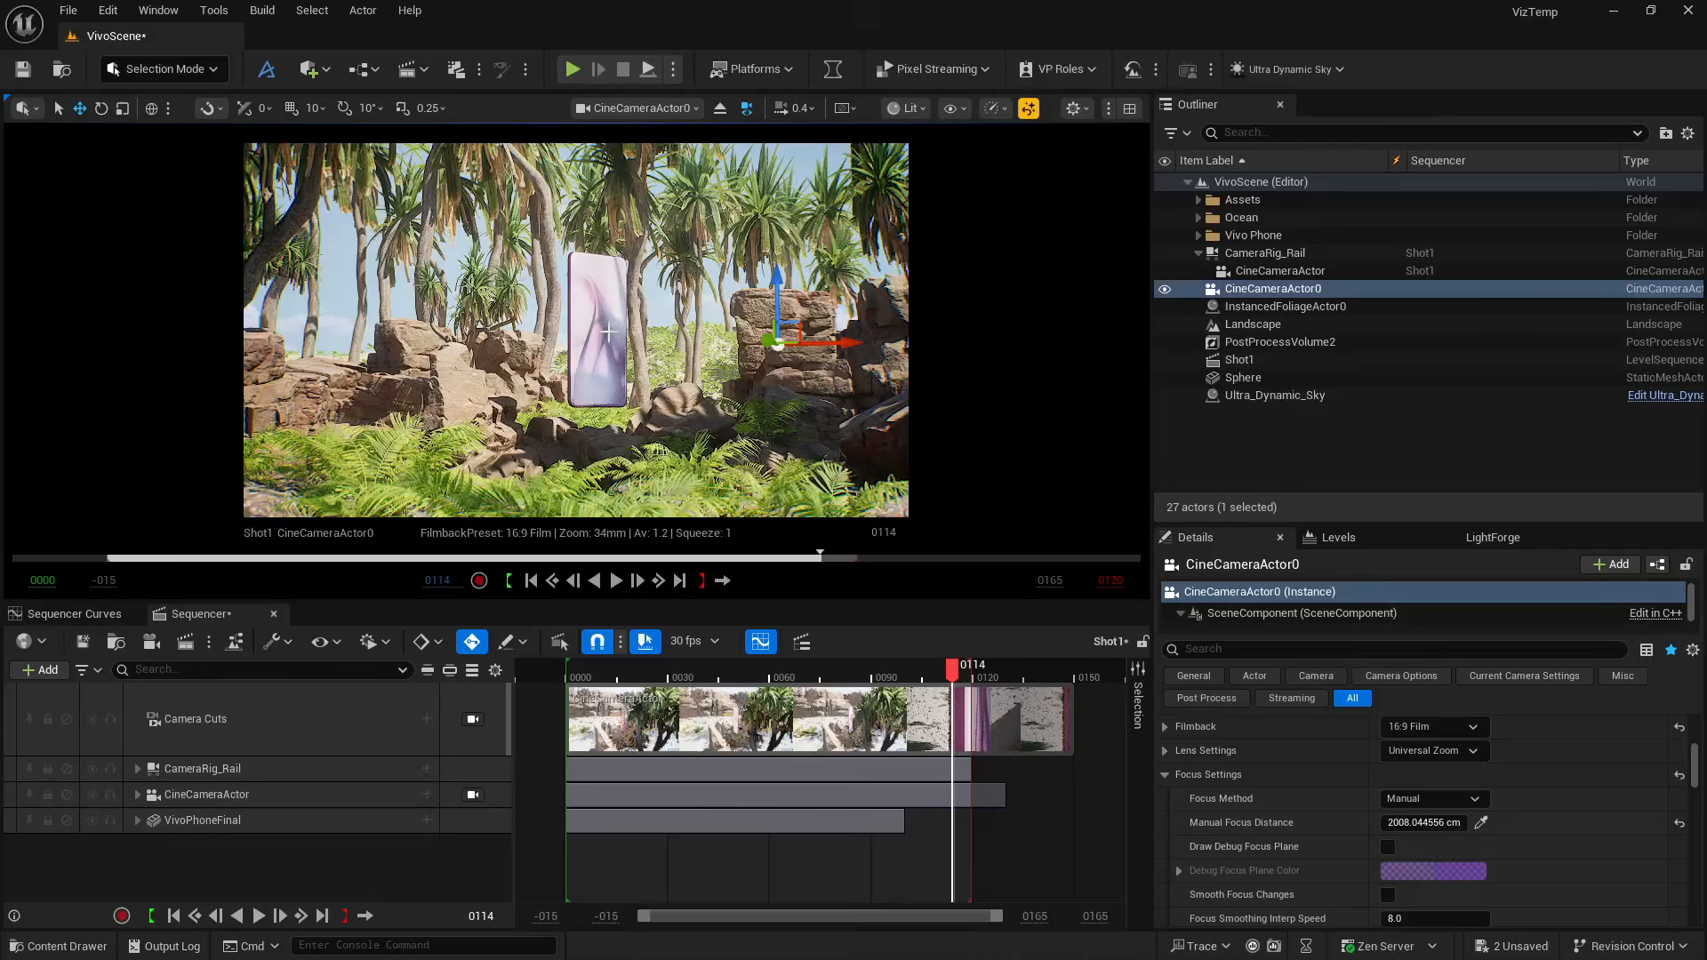
# Adjust the manual focus distance to about 2992.4 cm with the debug focus plane temporarily drawn
pyautogui.click(1388, 847)
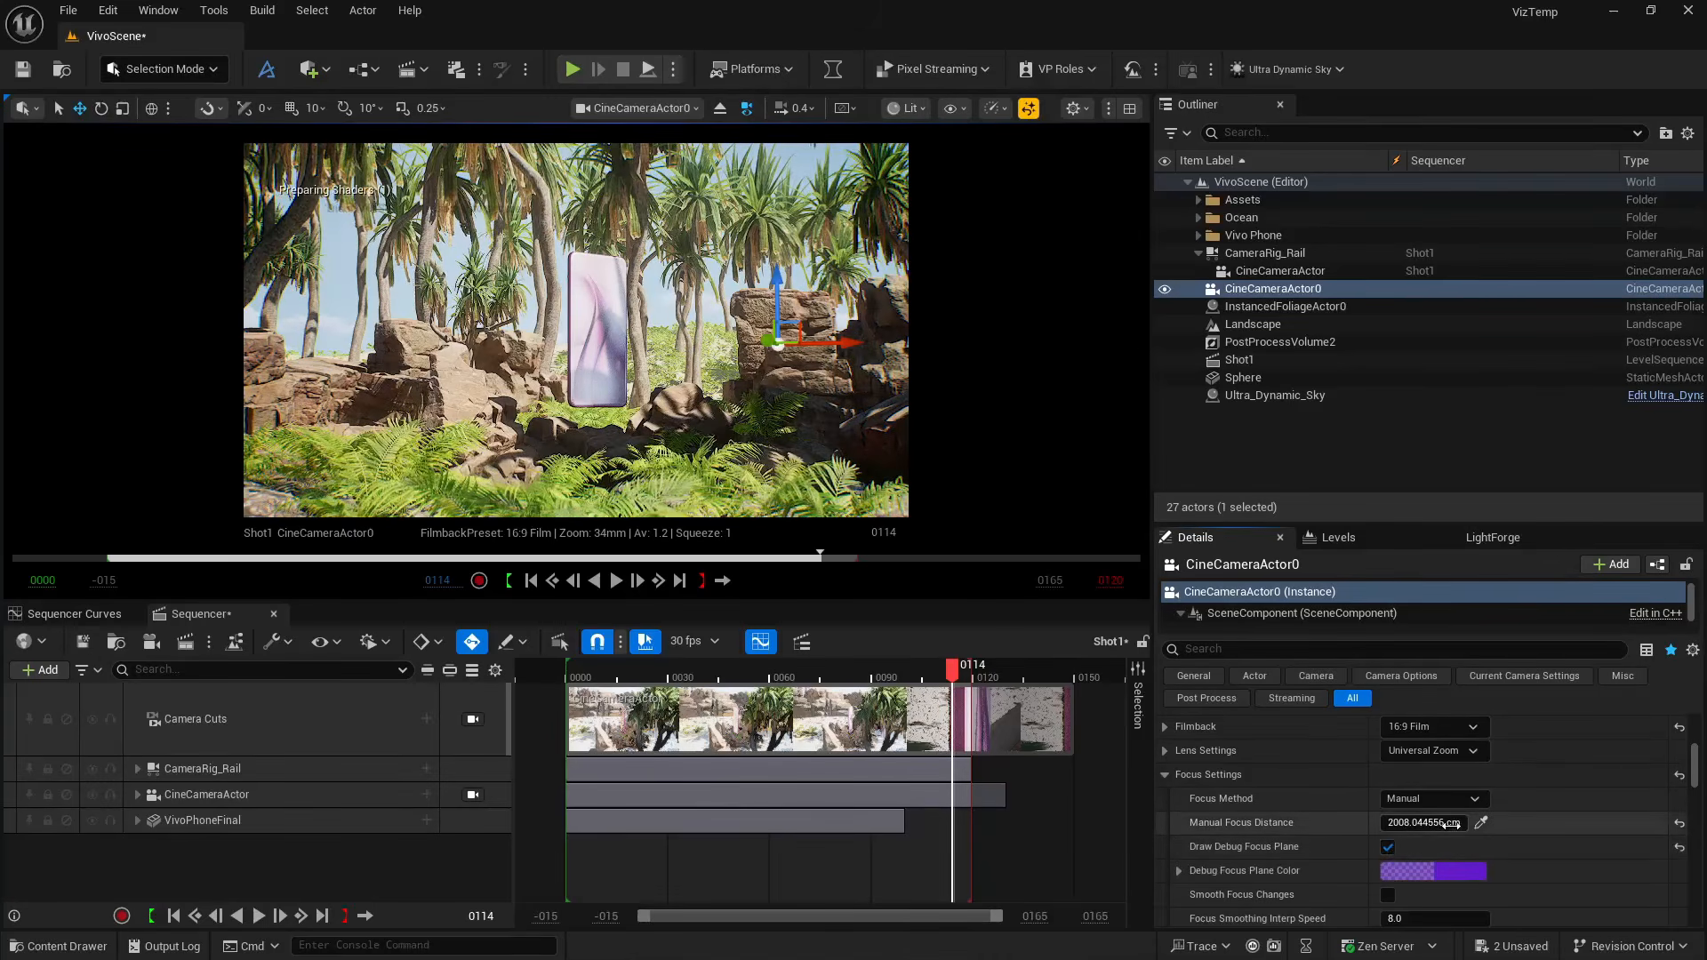
pyautogui.moveTo(1449, 823); pyautogui.dragTo(1343, 823)
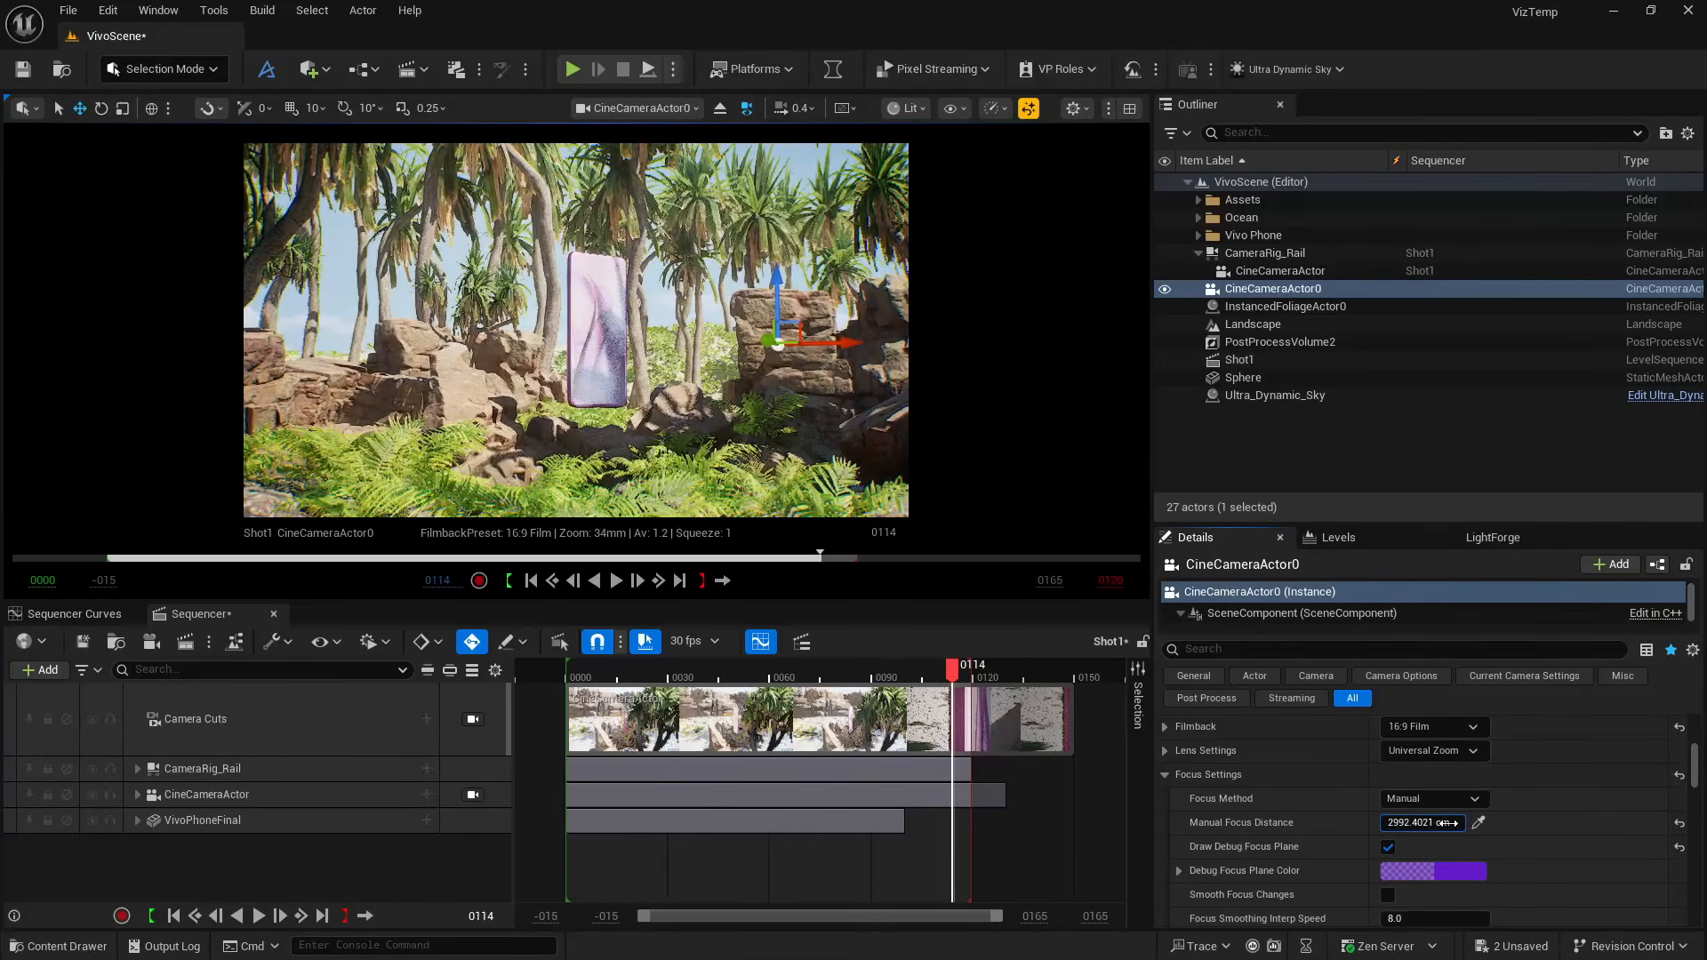
pyautogui.click(1388, 848)
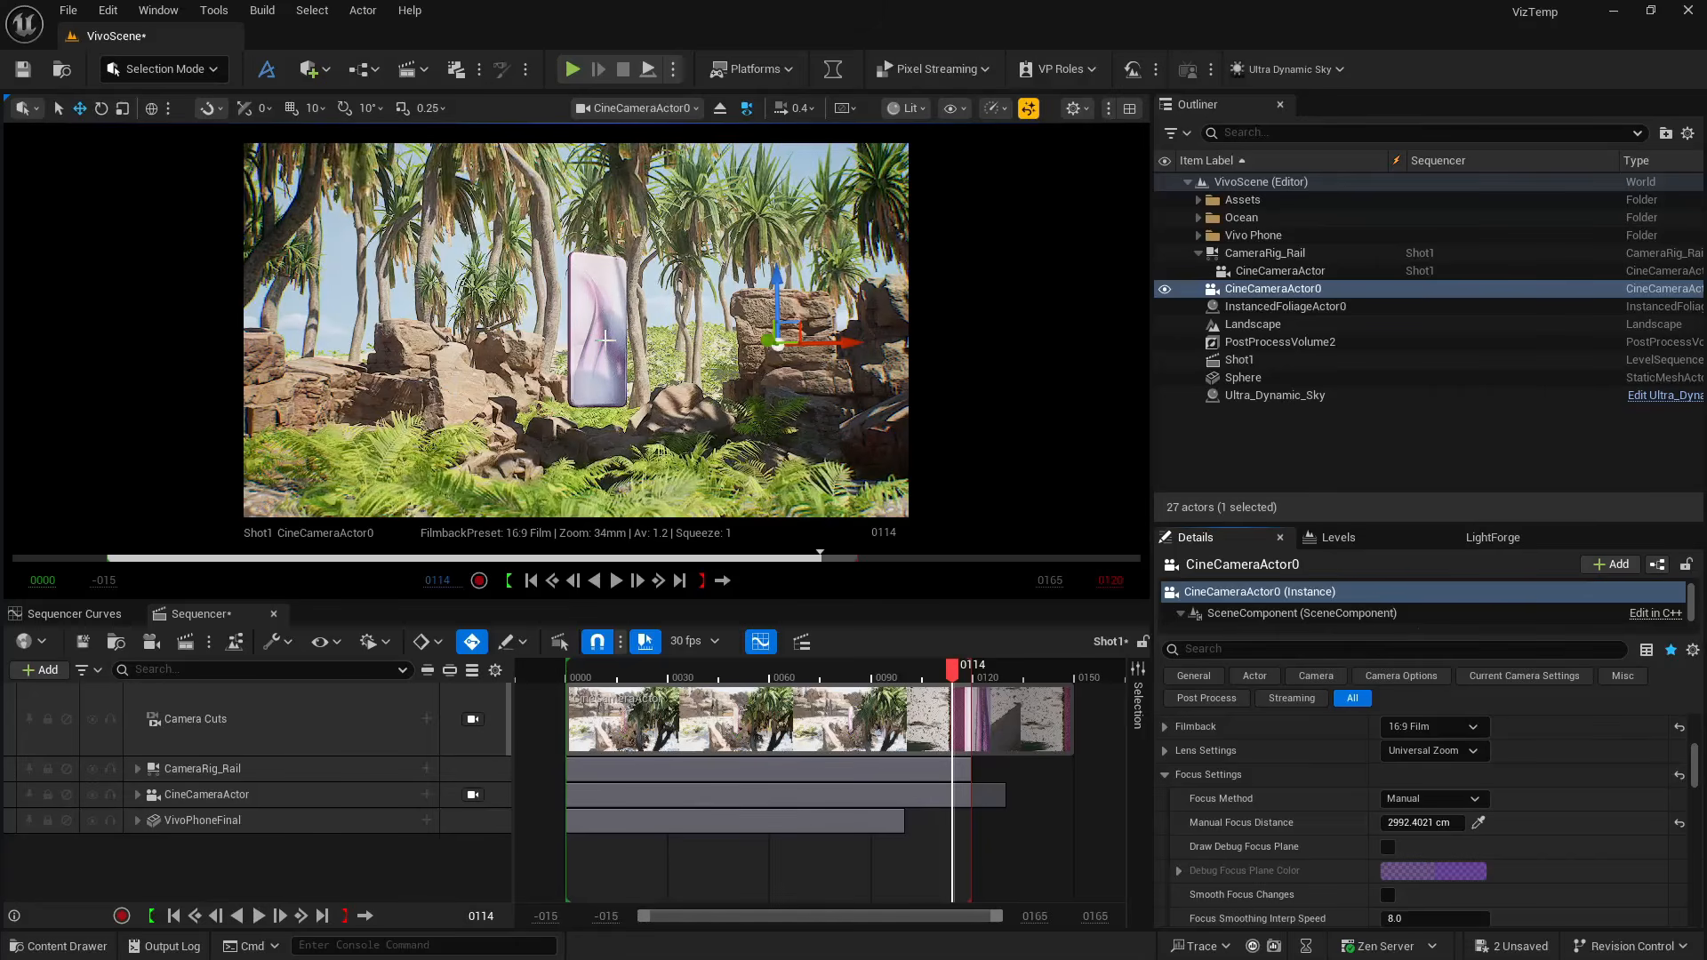
# Select the Sphere actor at the phone and set its uniform scale to 1.0
pyautogui.click(1255, 377)
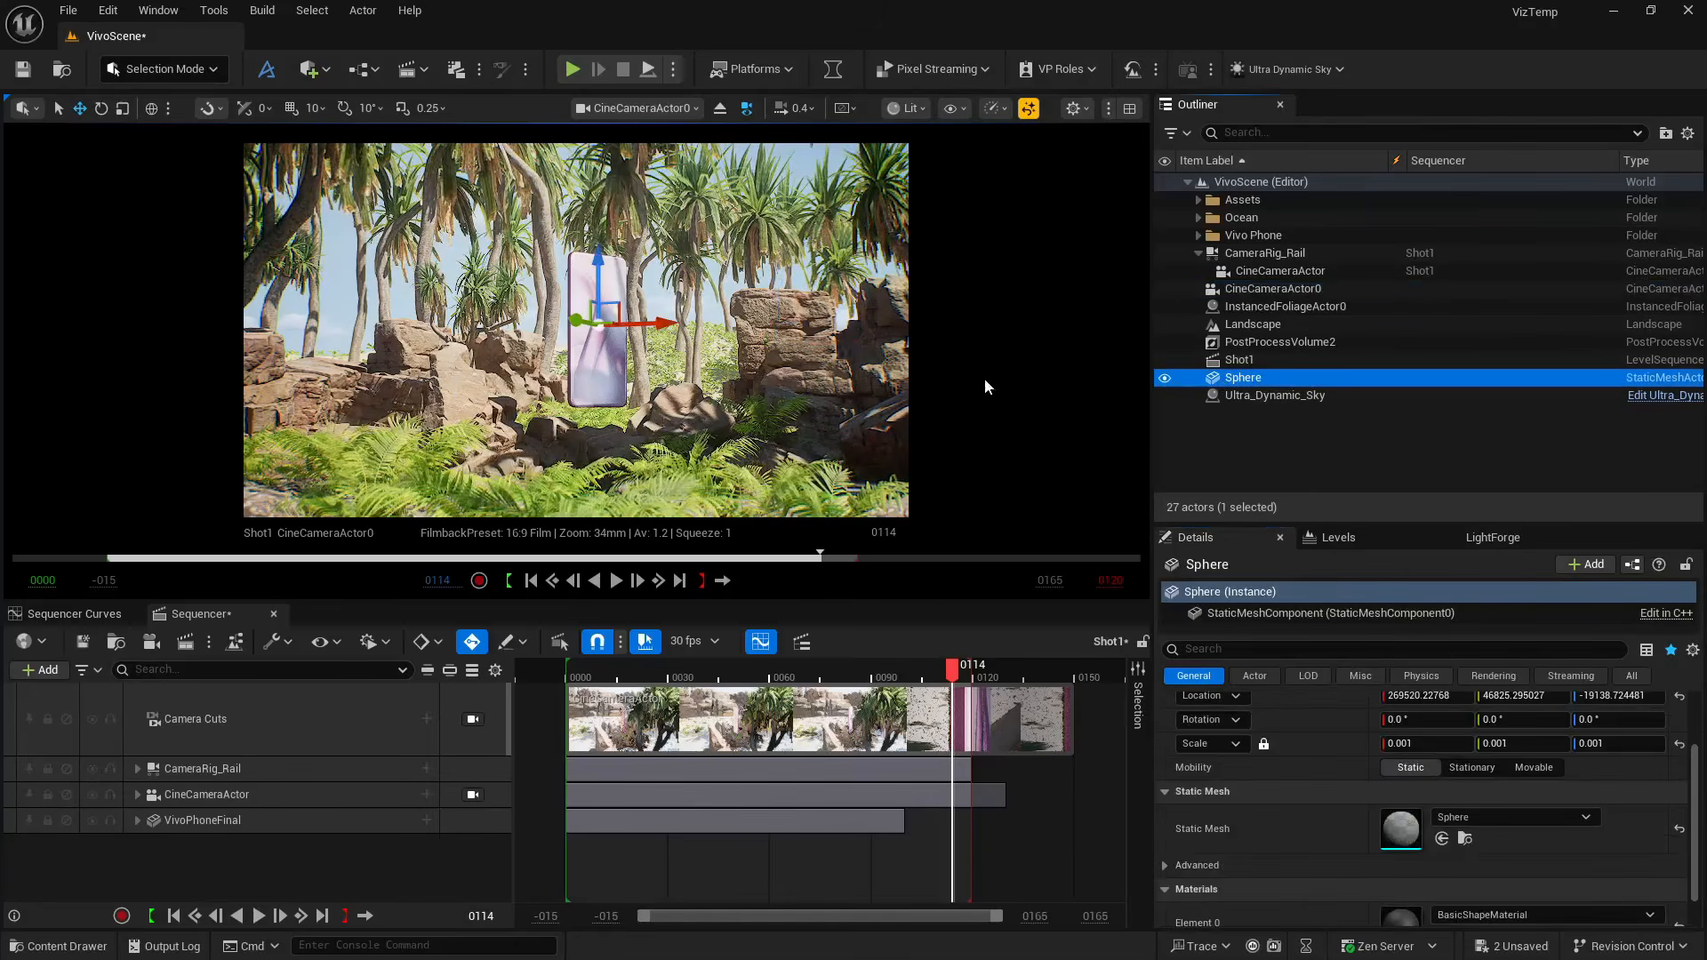
pyautogui.click(1405, 747)
pyautogui.write('1')
pyautogui.press('Tab')
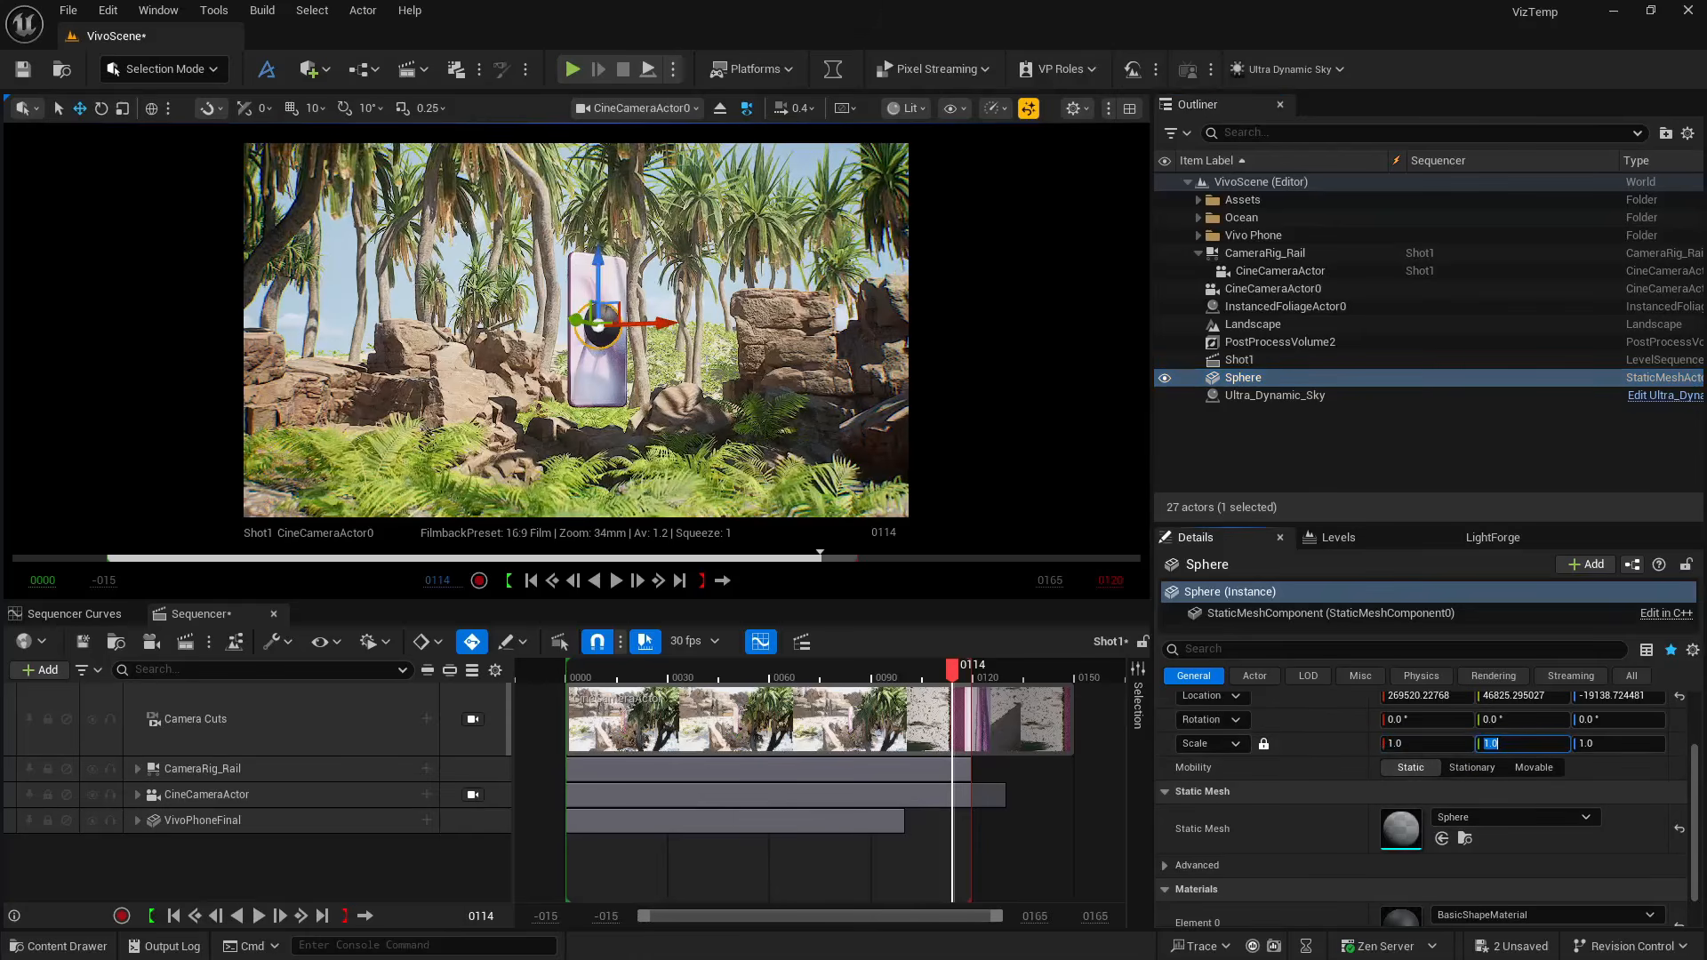
pyautogui.click(706, 361)
pyautogui.click(594, 318)
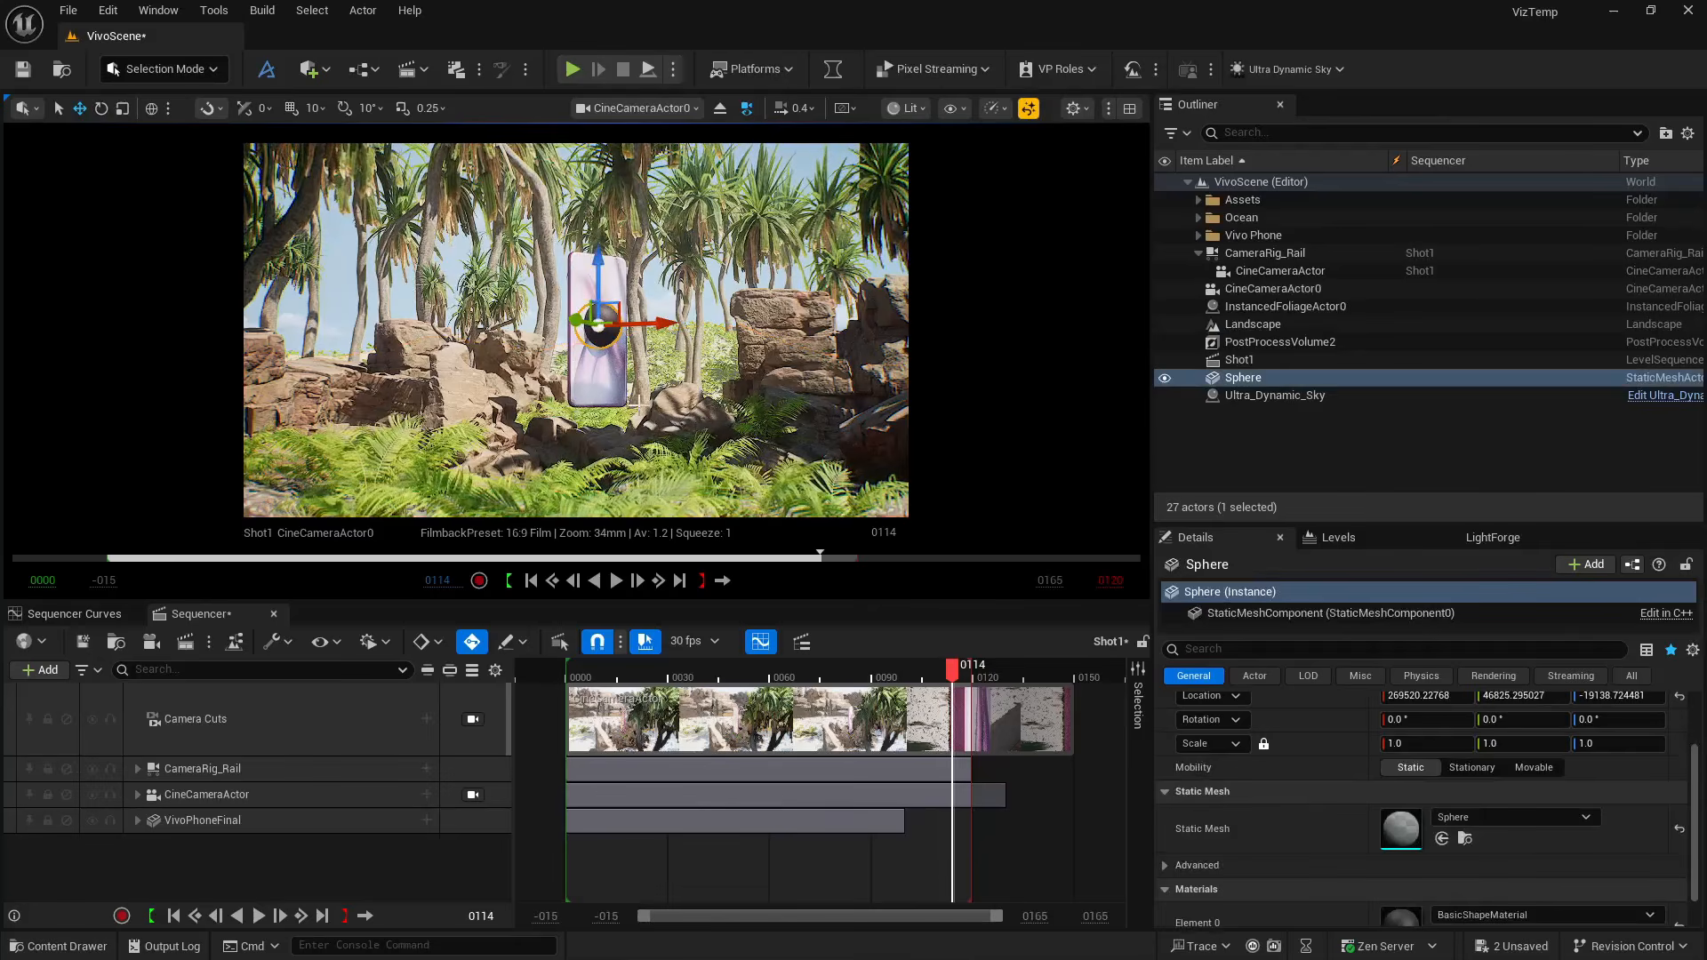
# Set the Sphere's uniform scale to 0.01
pyautogui.click(1417, 745)
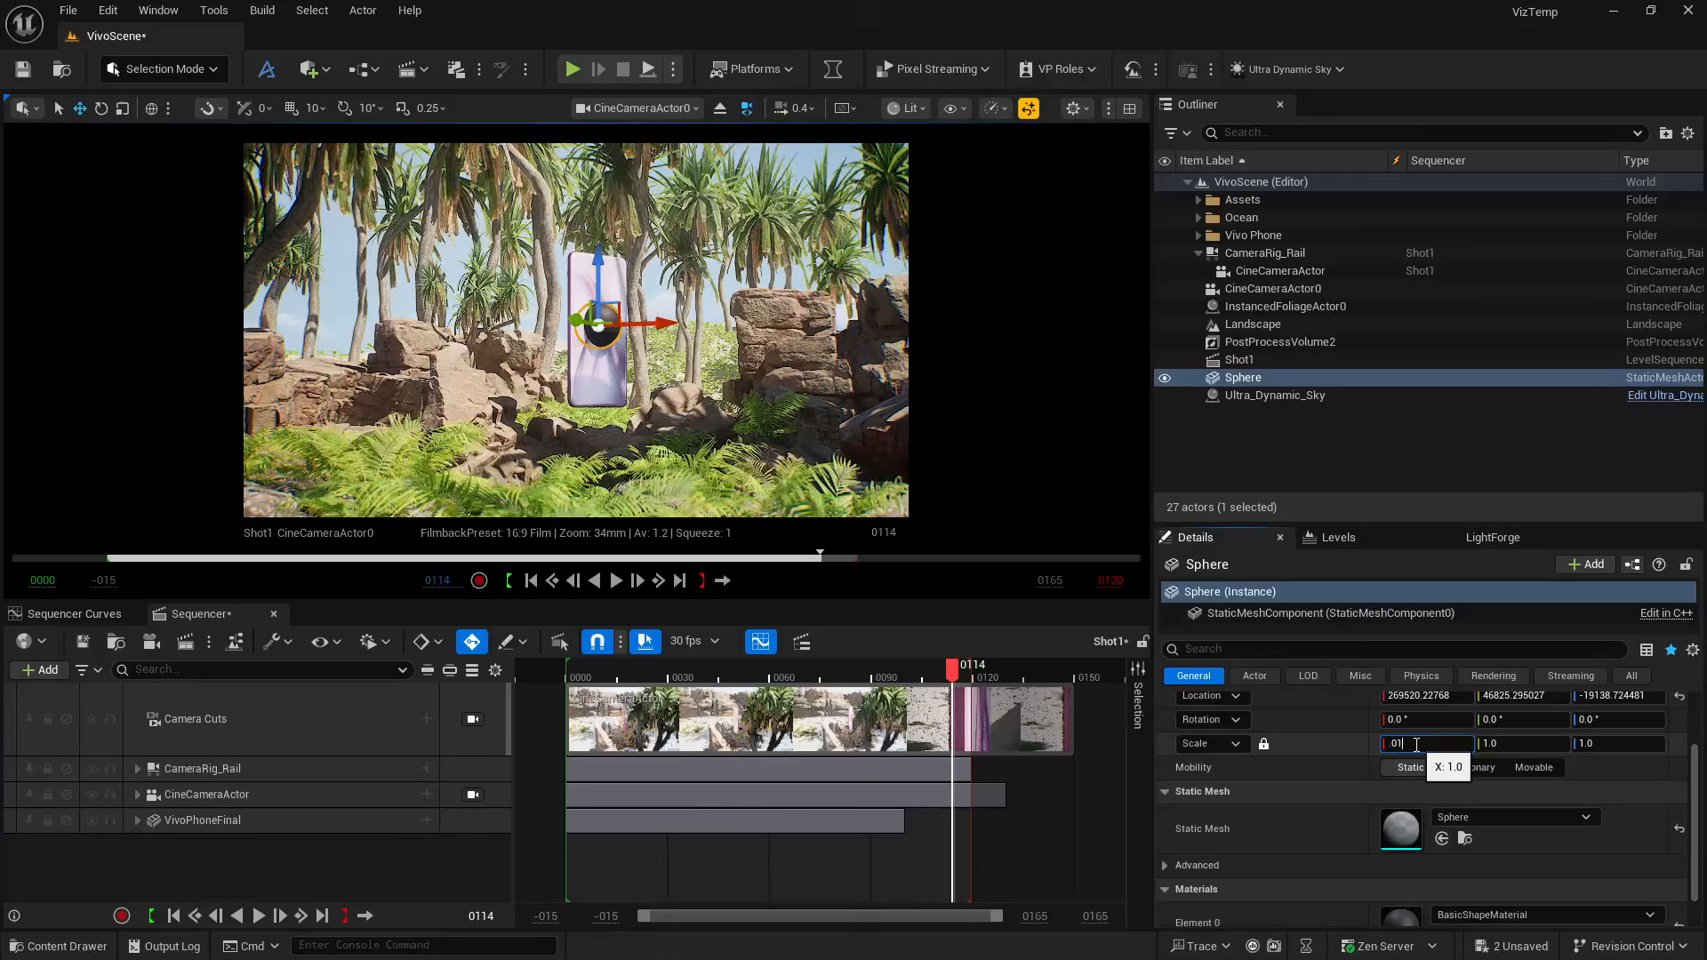
pyautogui.write('.01')
pyautogui.press('Return')
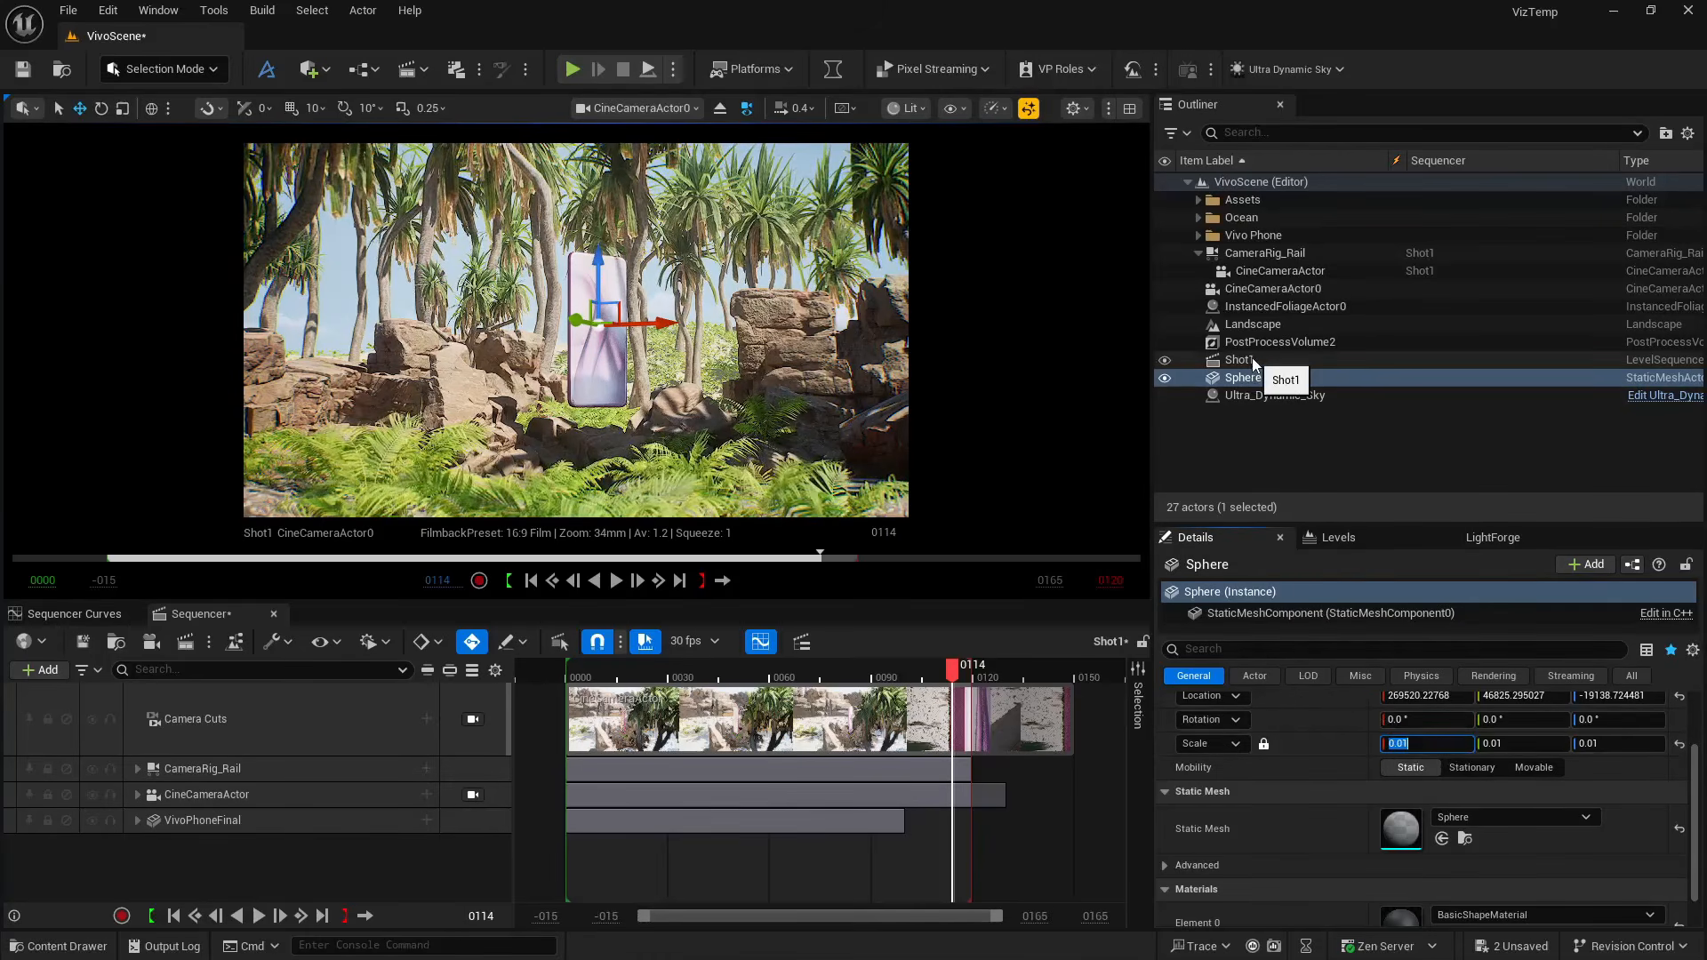
# Enable look-at tracking on CineCameraActor0 with the Sphere as the actor to track
pyautogui.click(1259, 290)
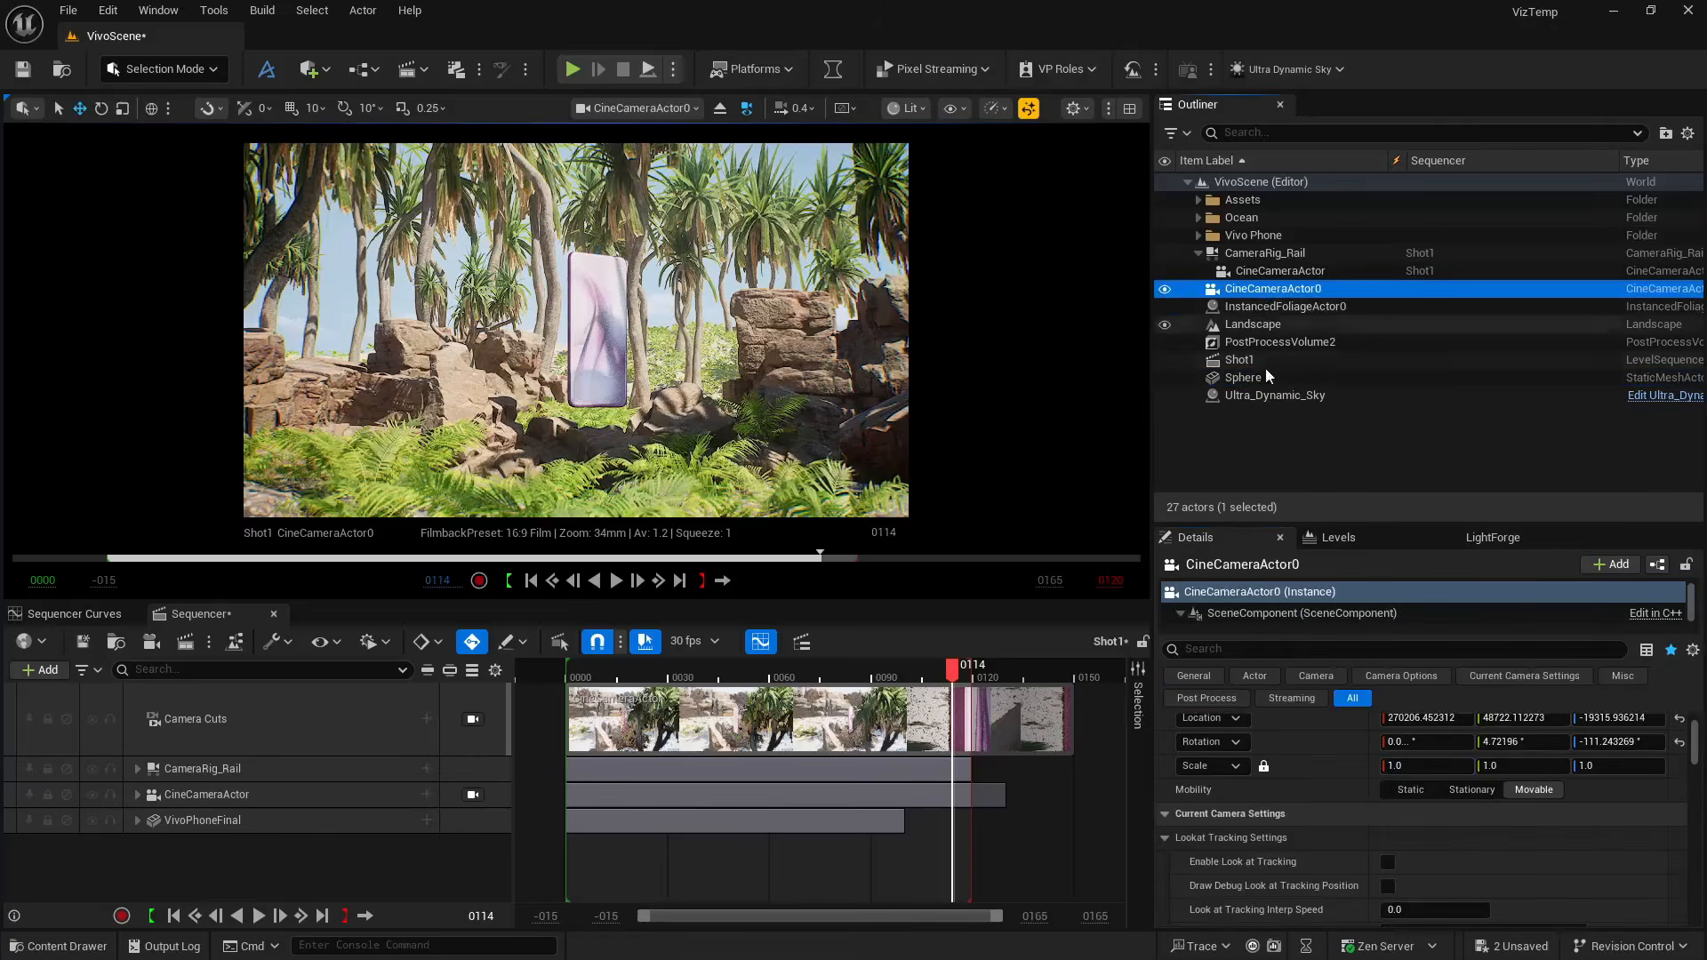
pyautogui.scroll(-2, 1325, 796)
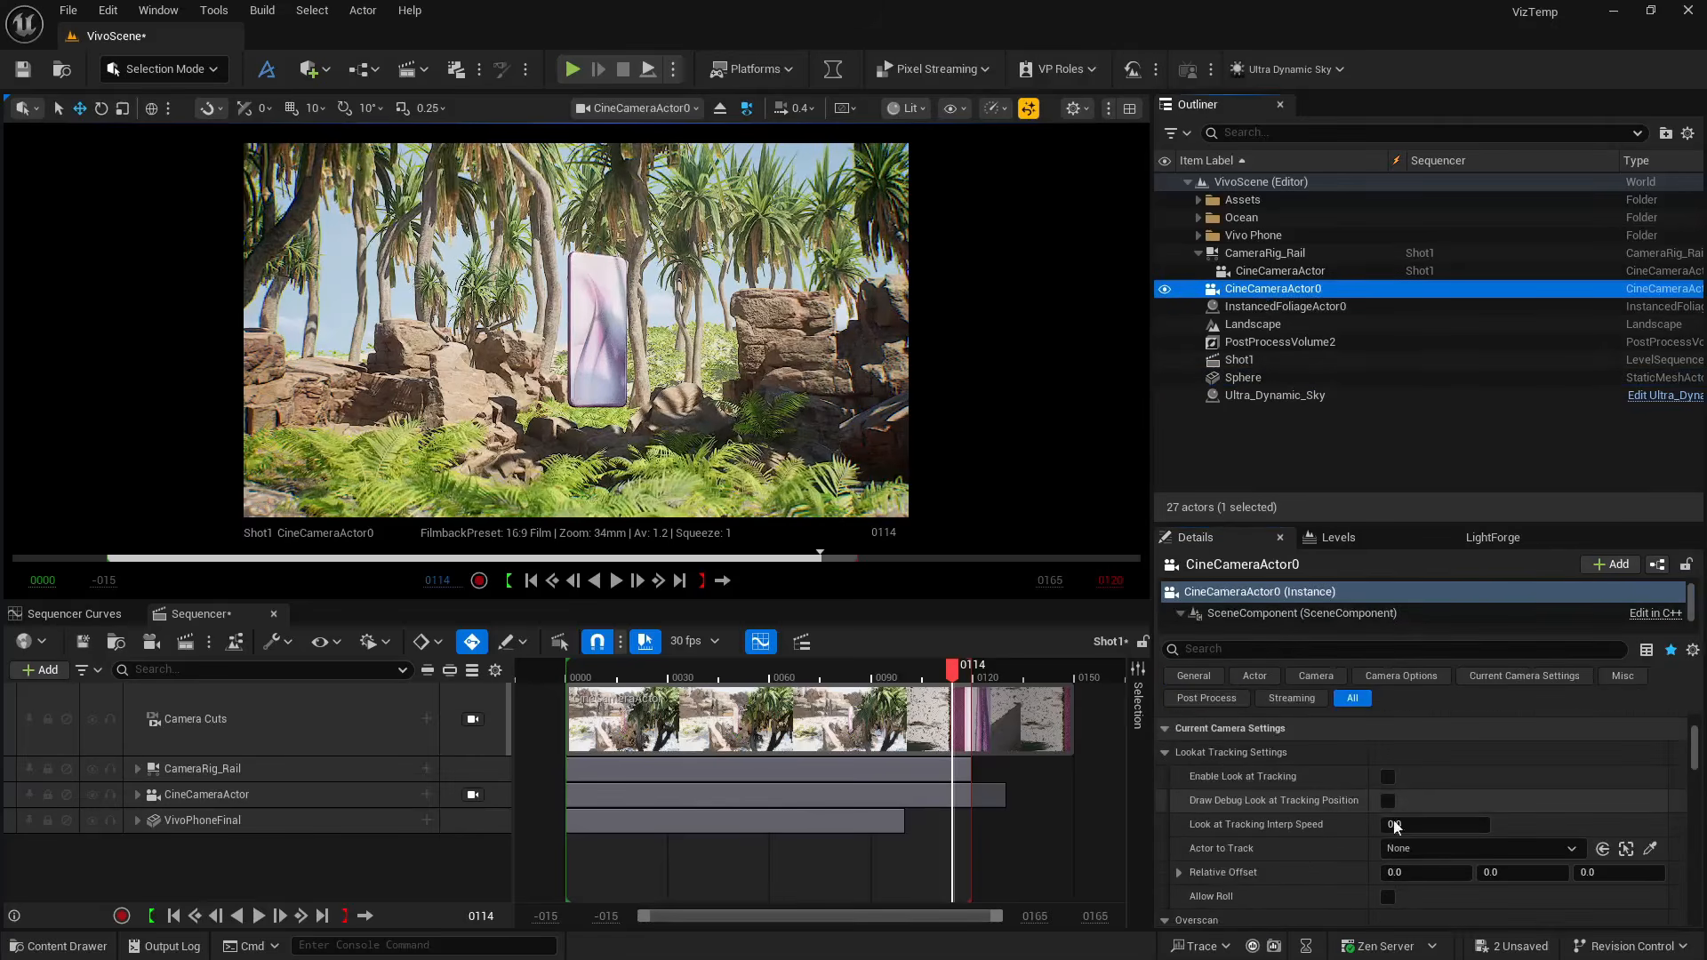
pyautogui.click(1512, 848)
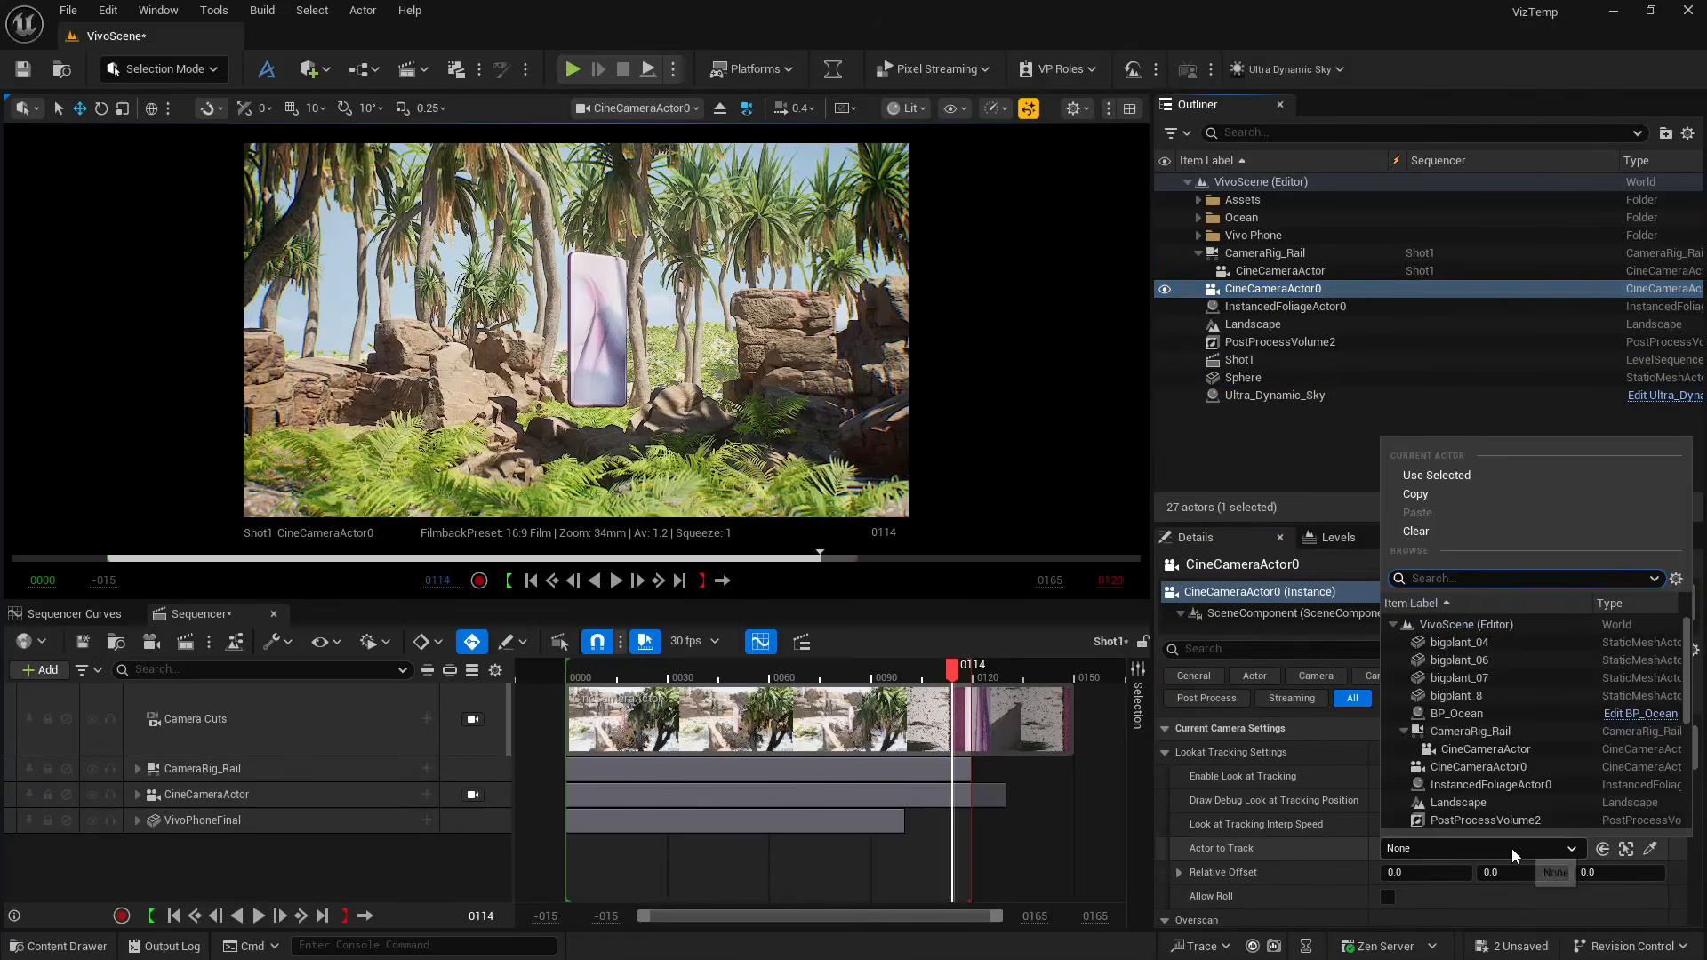
pyautogui.scroll(-3, 1481, 778)
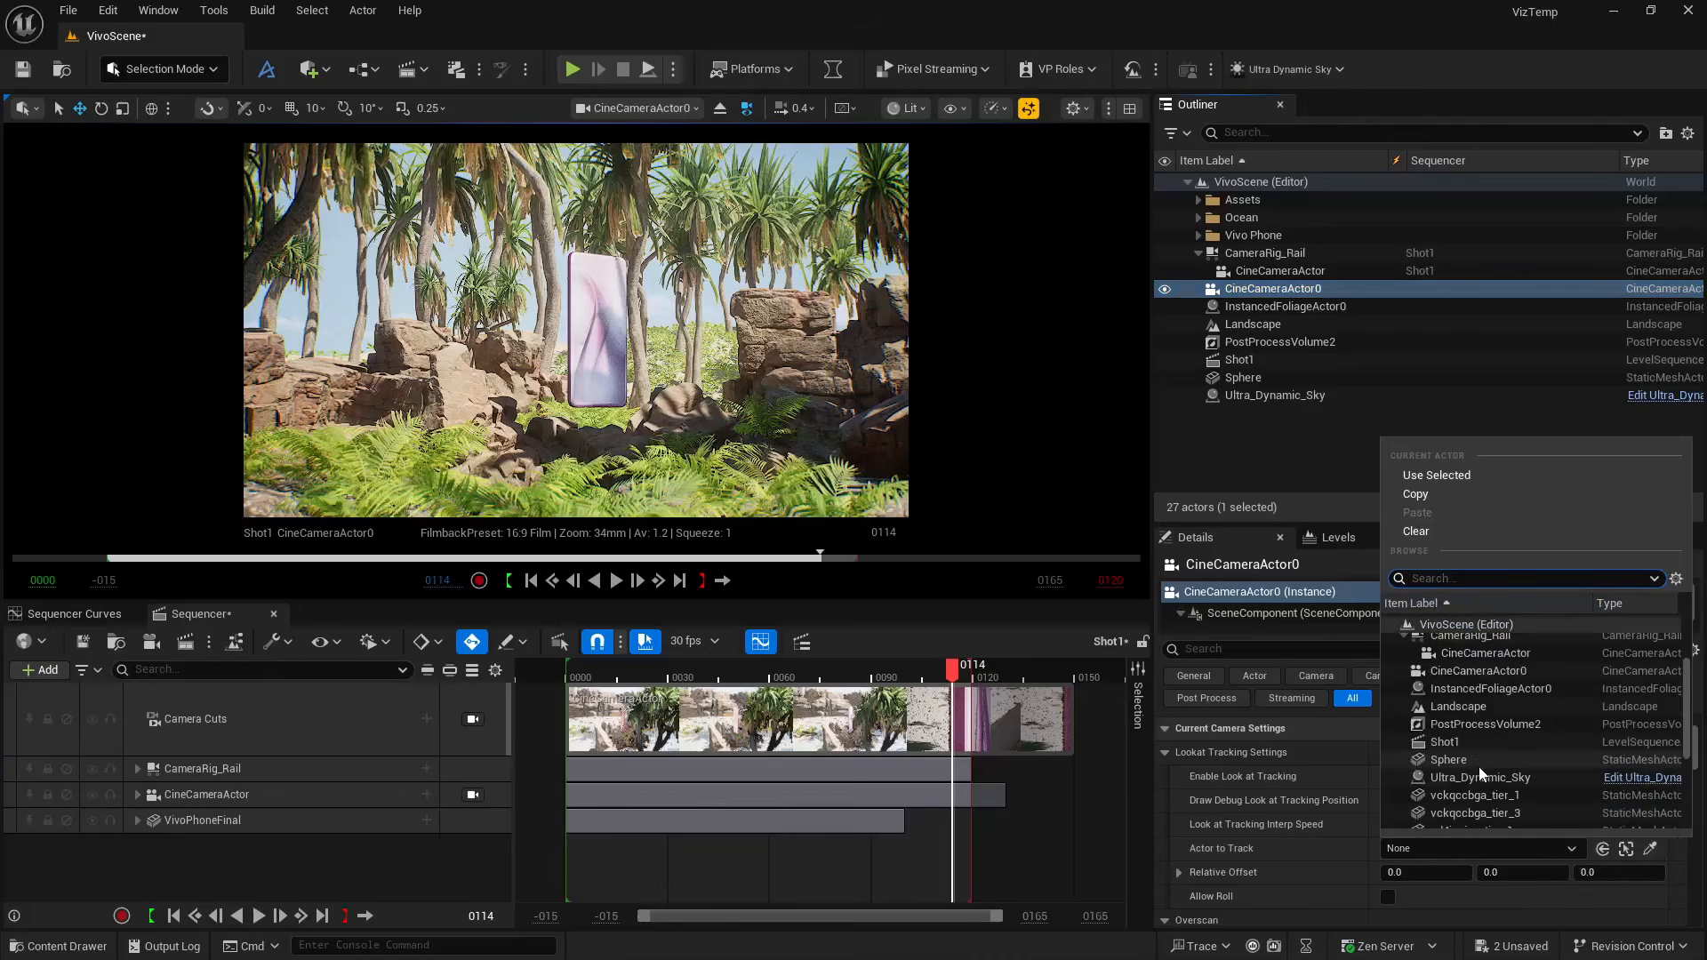
pyautogui.click(1473, 766)
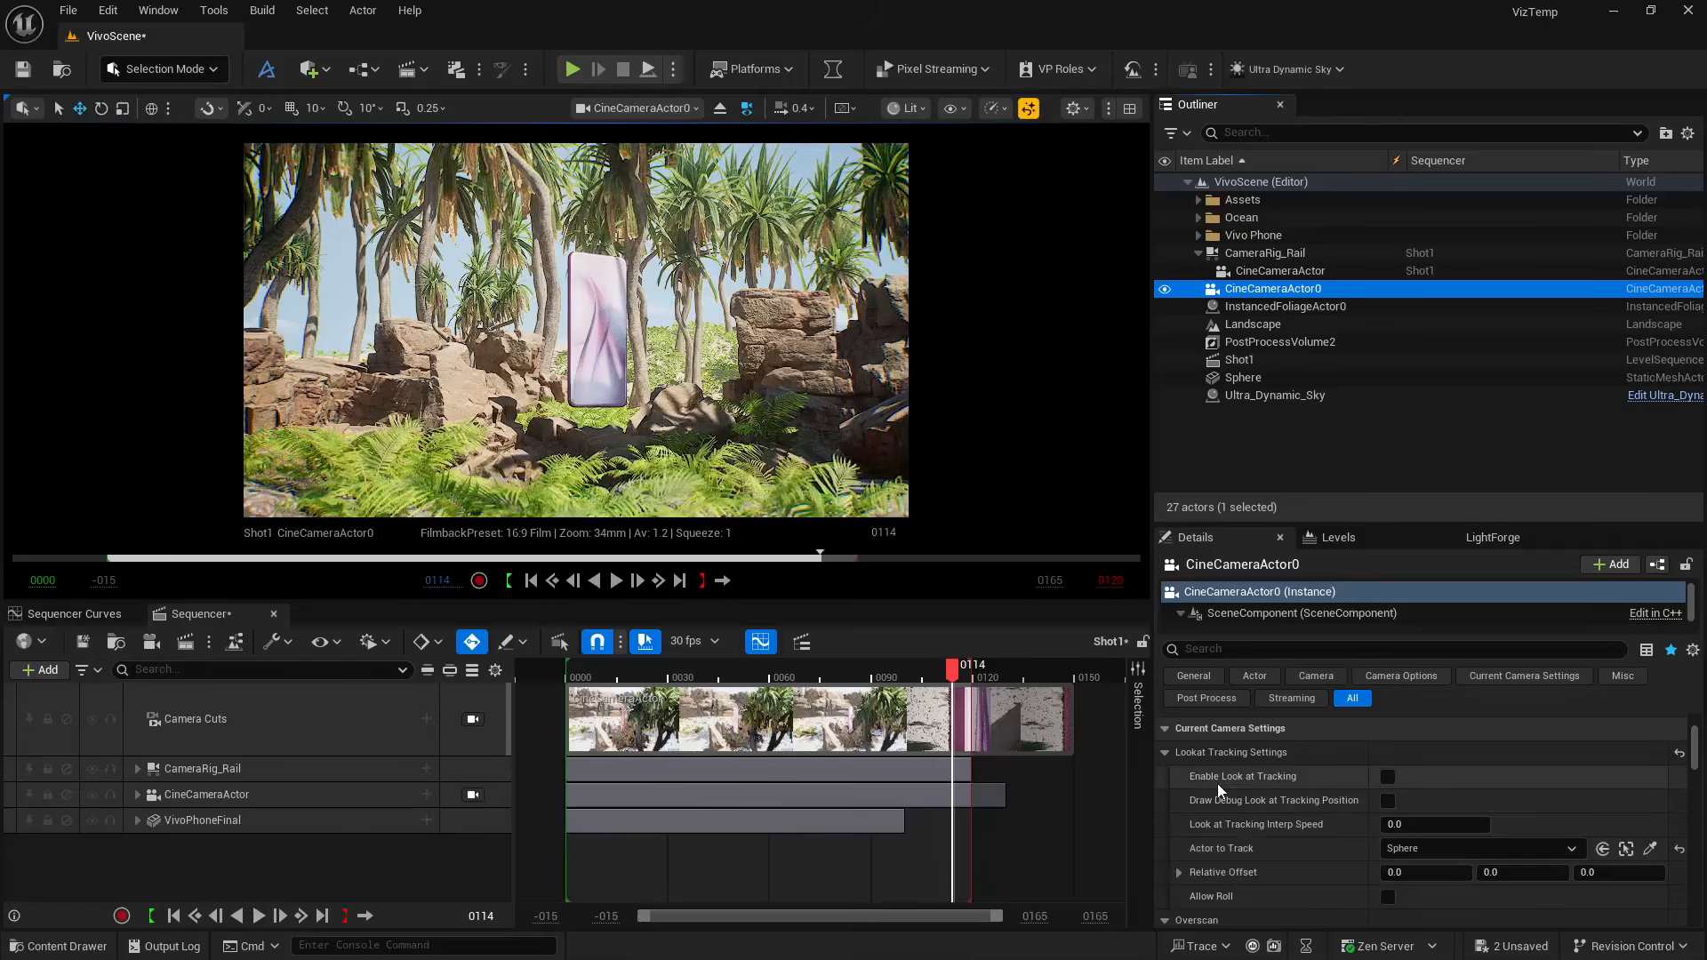
pyautogui.click(1388, 777)
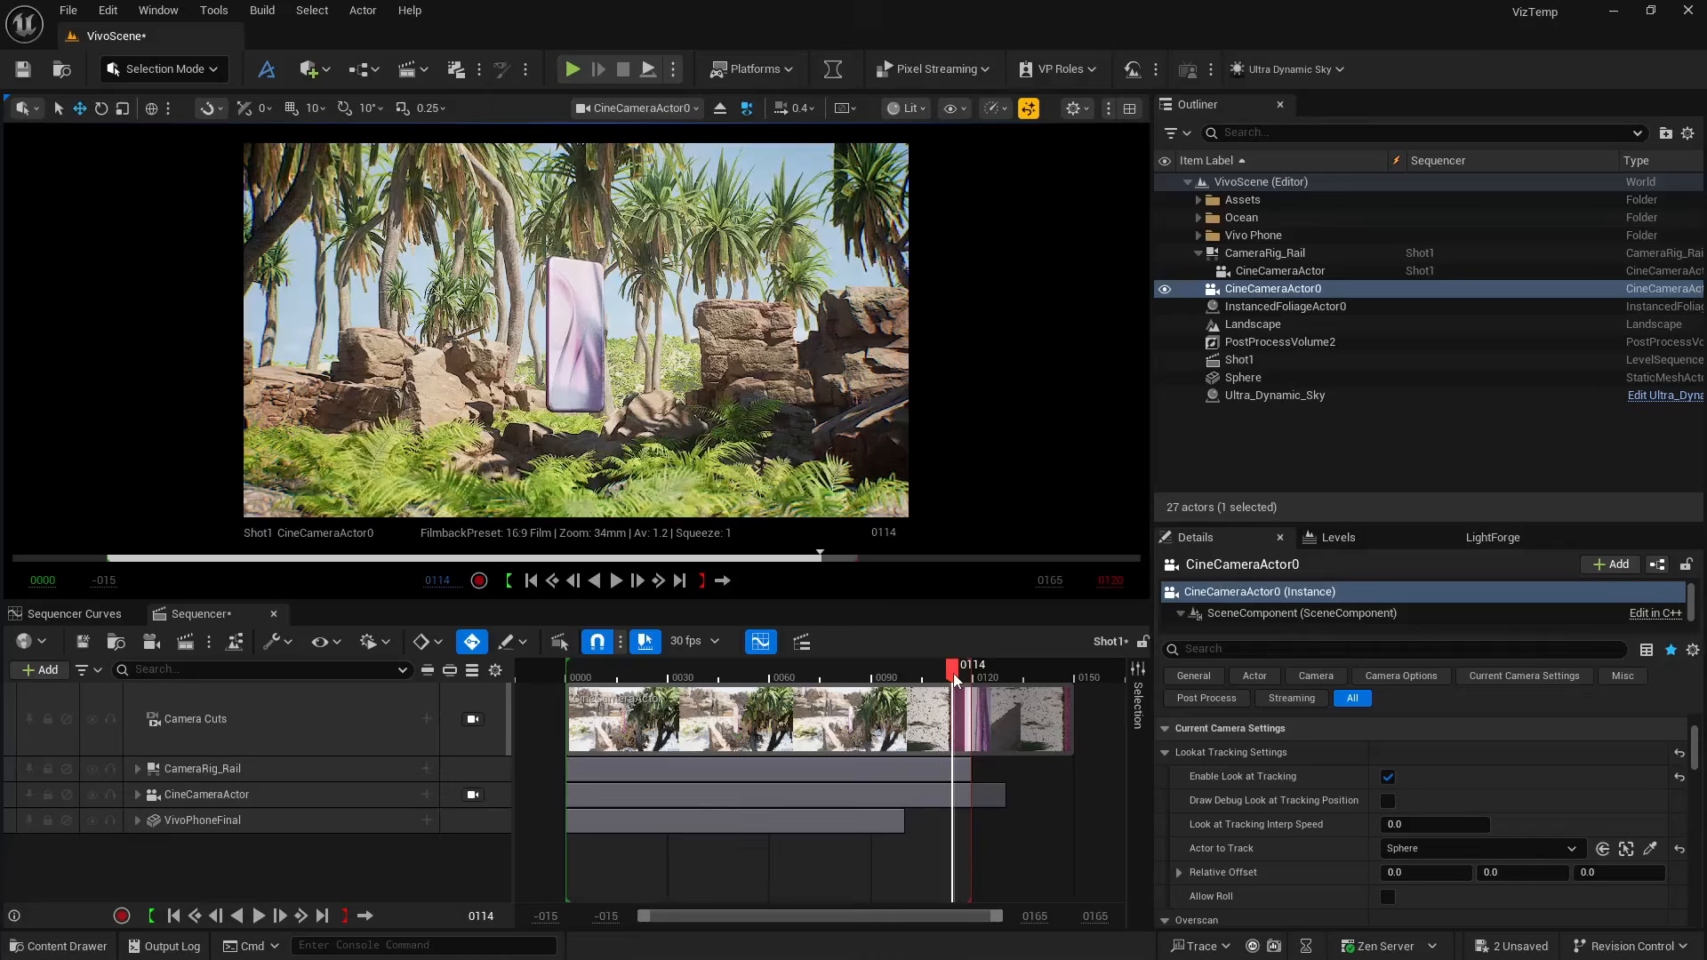
# Leave the CineCameraActor0 view and add a Camera Rig Rail near that camera
pyautogui.click(720, 107)
pyautogui.press('s')
pyautogui.moveTo(576, 330); pyautogui.dragTo(356, 287, button='right')
pyautogui.scroll(3, 576, 330)
pyautogui.press('f')
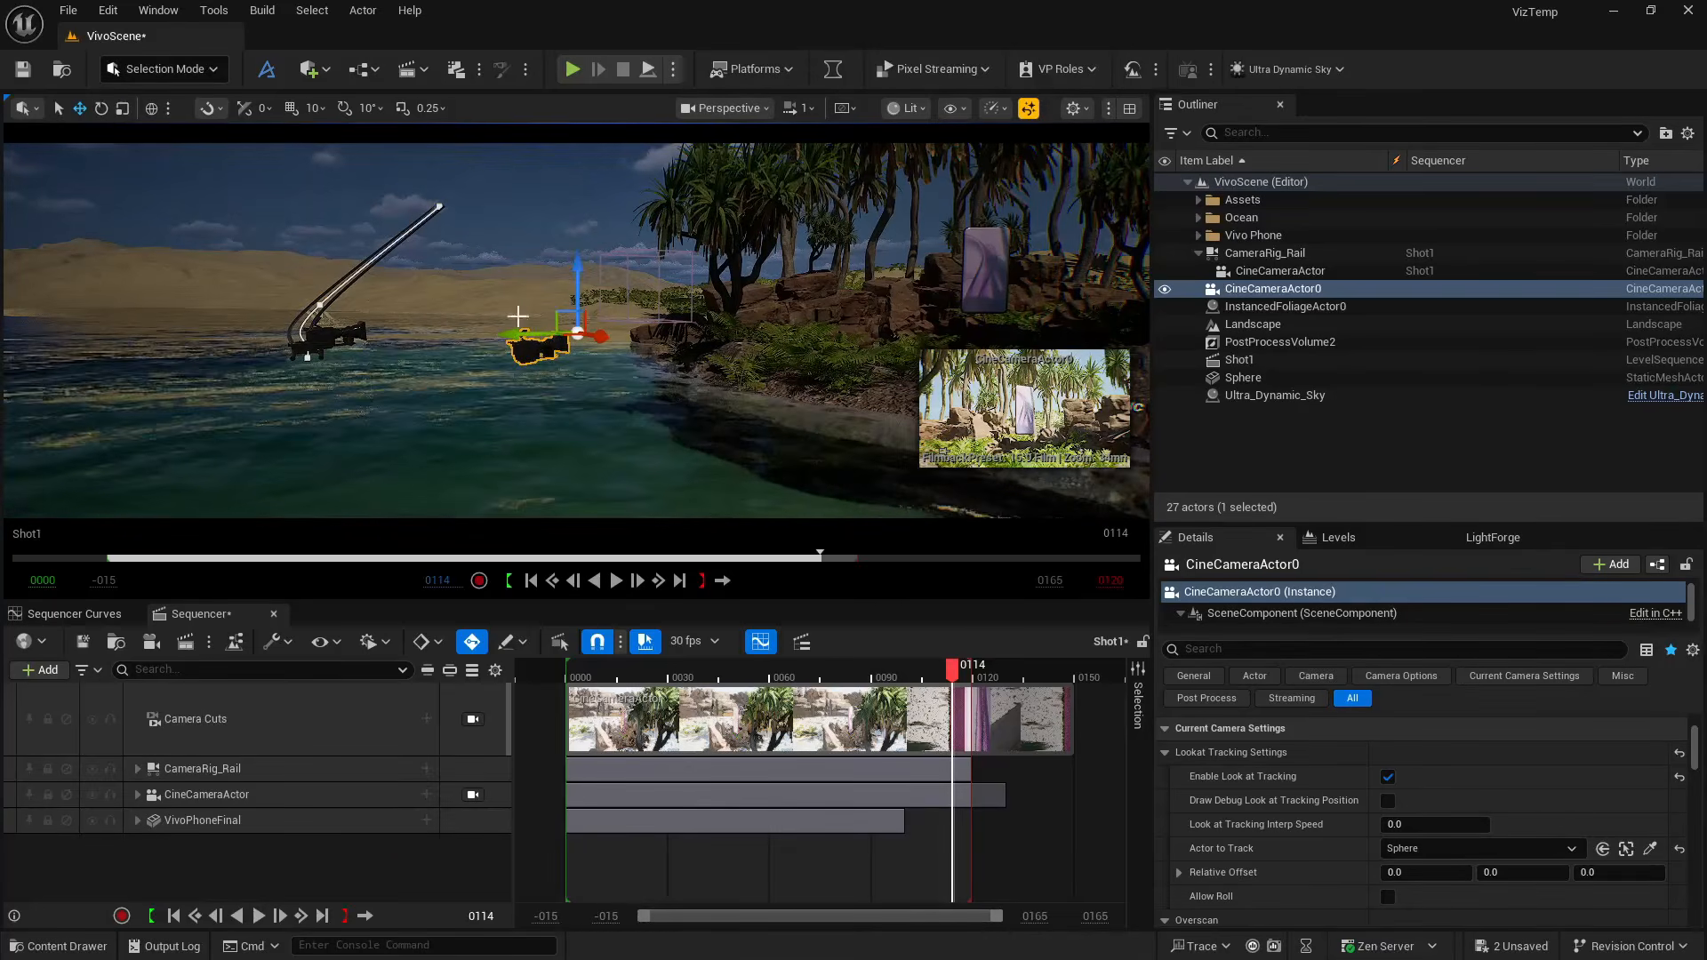
pyautogui.click(322, 68)
pyautogui.moveTo(420, 260)
pyautogui.moveTo(423, 293)
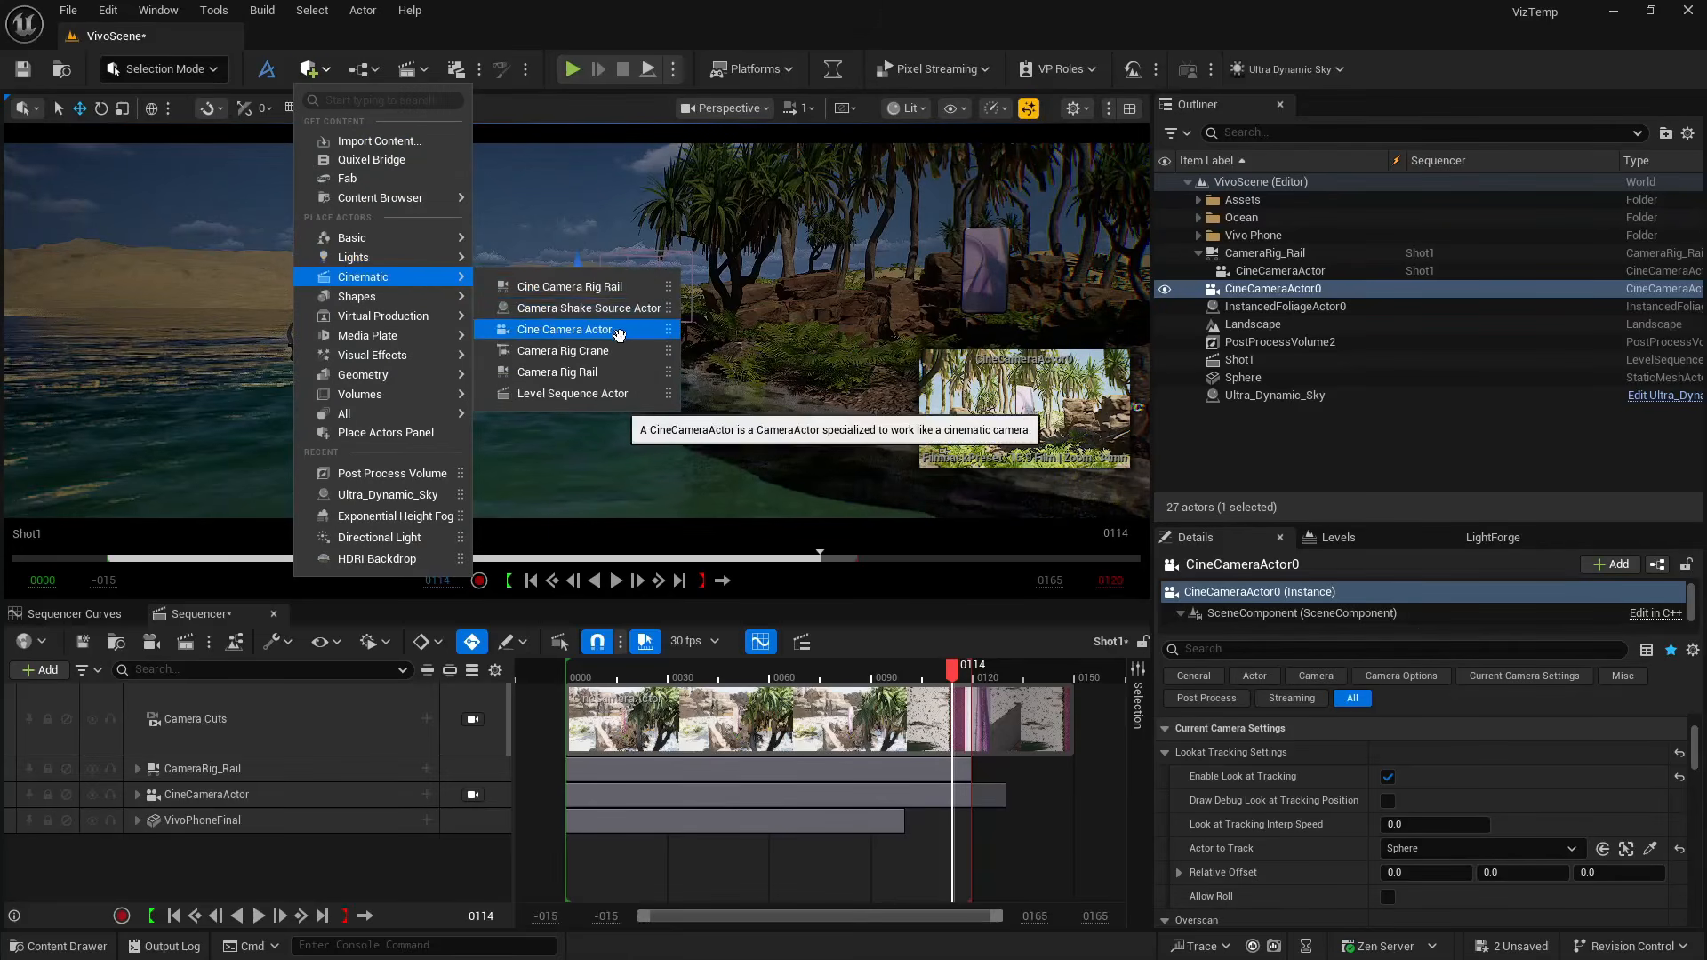
pyautogui.click(582, 373)
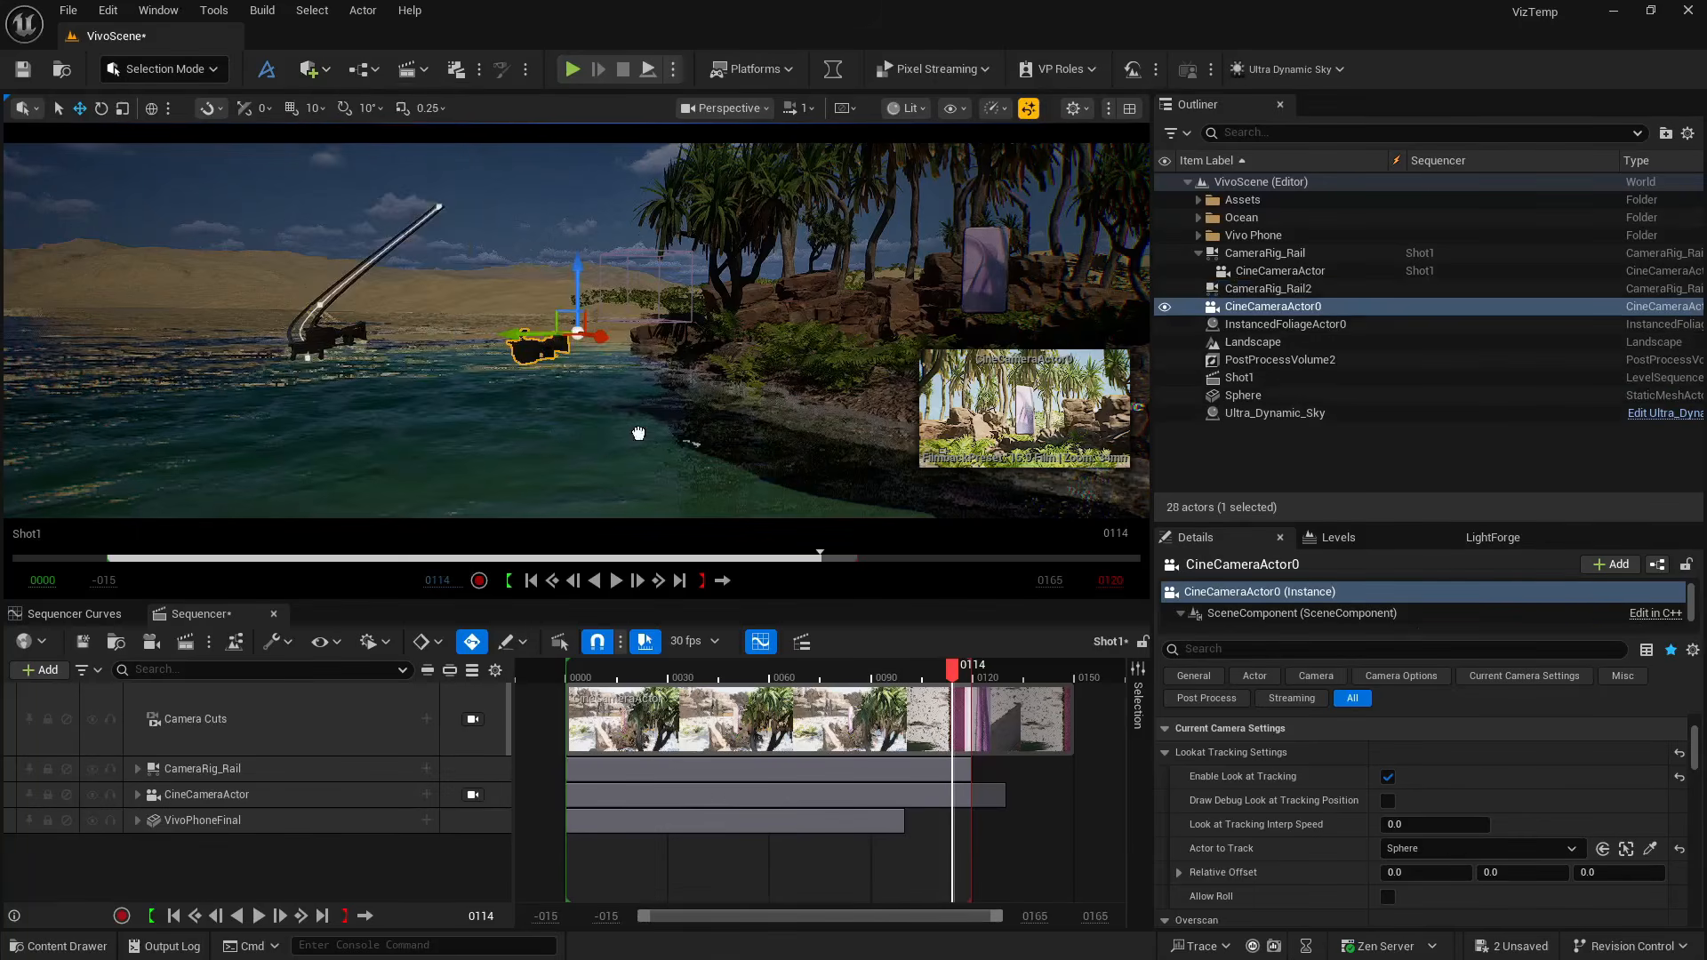
# Move CameraRig_Rail2 across the water next to CineCameraActor0, slightly below the camera's height
pyautogui.click(552, 440)
pyautogui.moveTo(550, 386); pyautogui.dragTo(531, 290)
pyautogui.moveTo(531, 290)
pyautogui.mouseDown(button='right')
pyautogui.moveTo(587, 286)
pyautogui.moveTo(570, 294)
pyautogui.moveTo(640, 356)
pyautogui.moveTo(527, 294)
pyautogui.mouseUp(button='right')
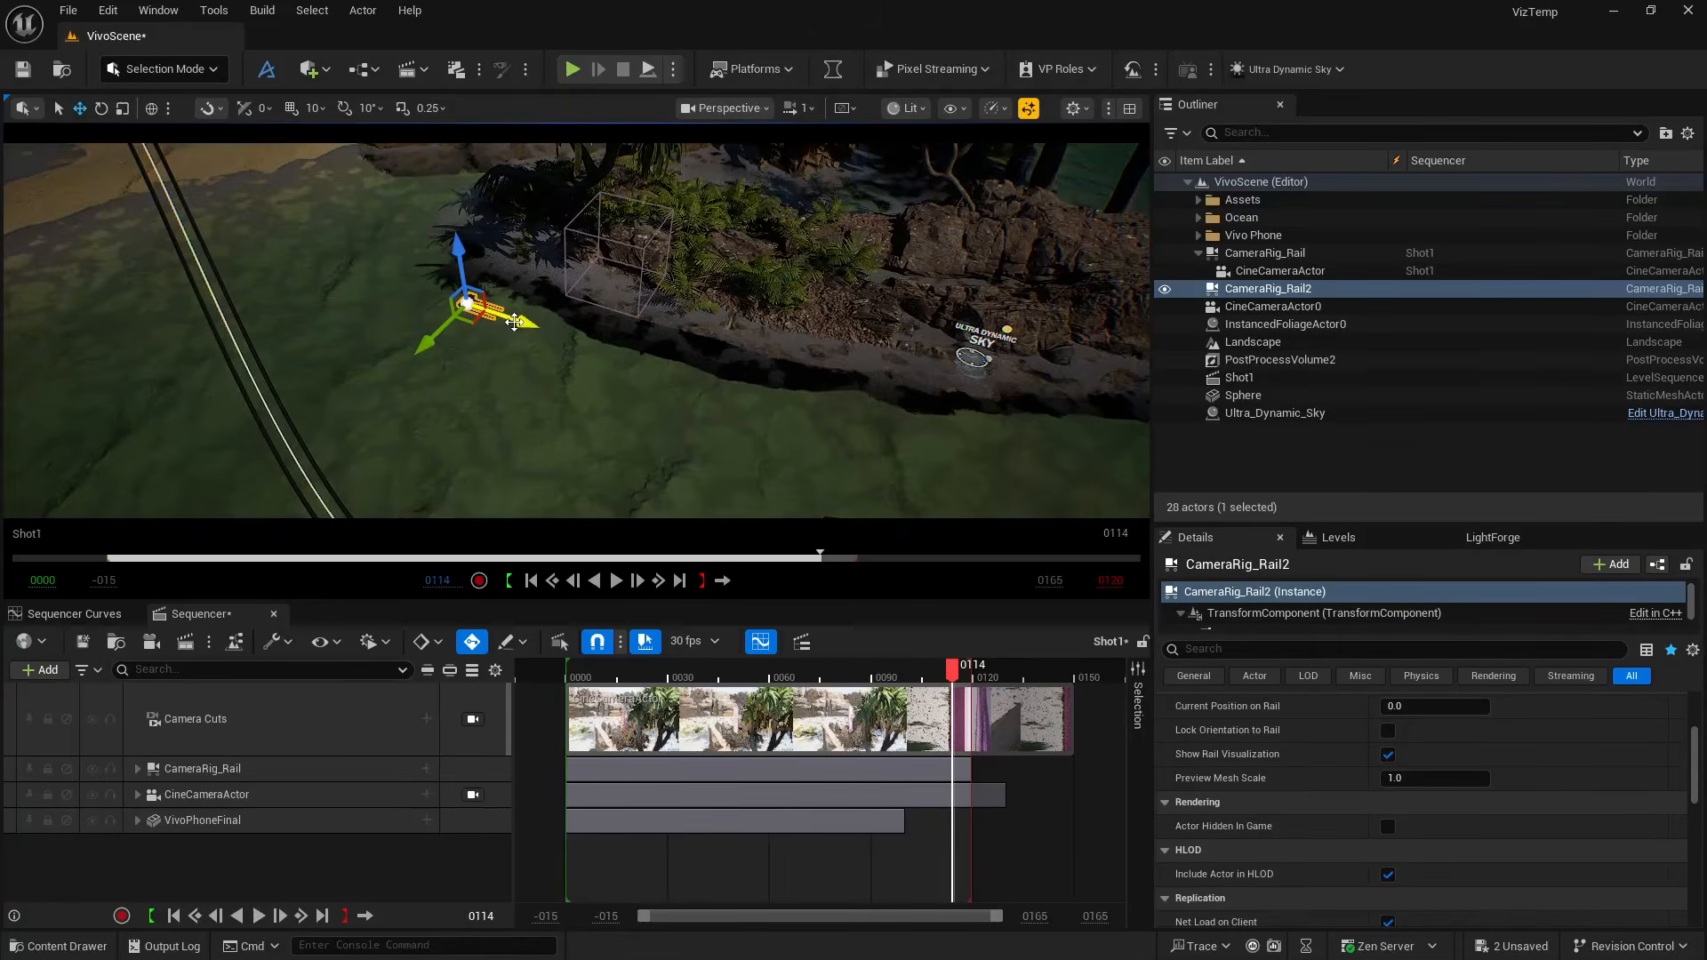
pyautogui.moveTo(514, 322); pyautogui.dragTo(911, 458)
pyautogui.moveTo(747, 372)
pyautogui.mouseDown(button='right')
pyautogui.moveTo(676, 383)
pyautogui.moveTo(752, 366)
pyautogui.mouseUp(button='right')
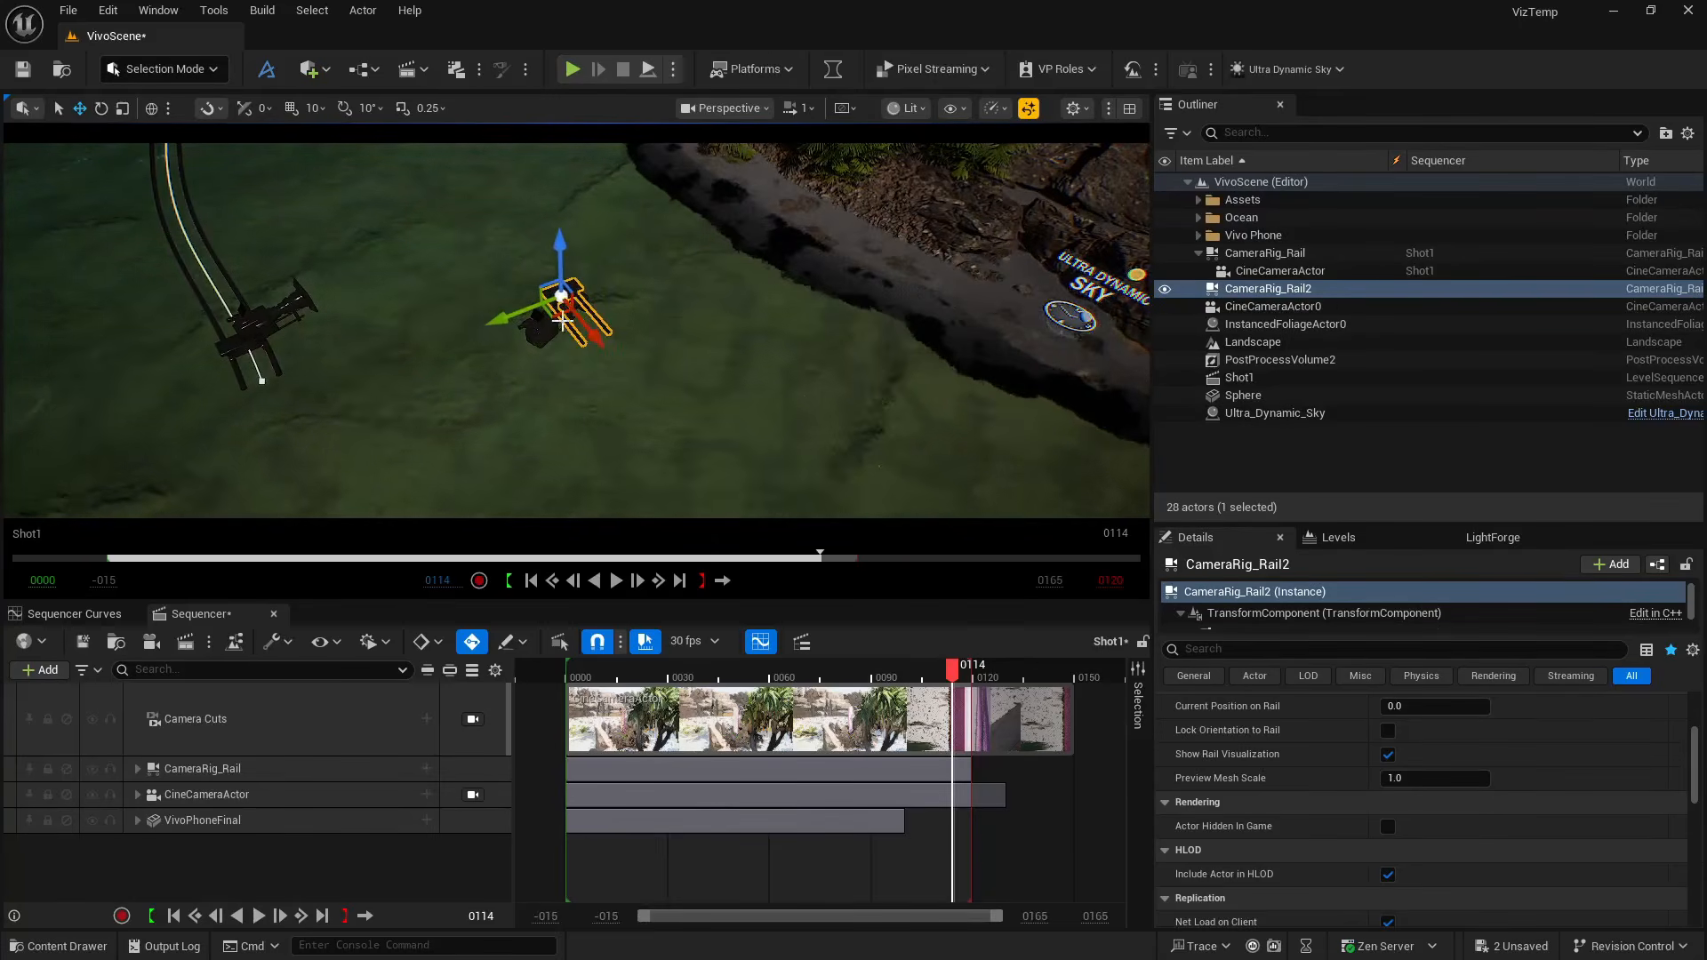
pyautogui.moveTo(562, 320); pyautogui.dragTo(639, 330, button='right')
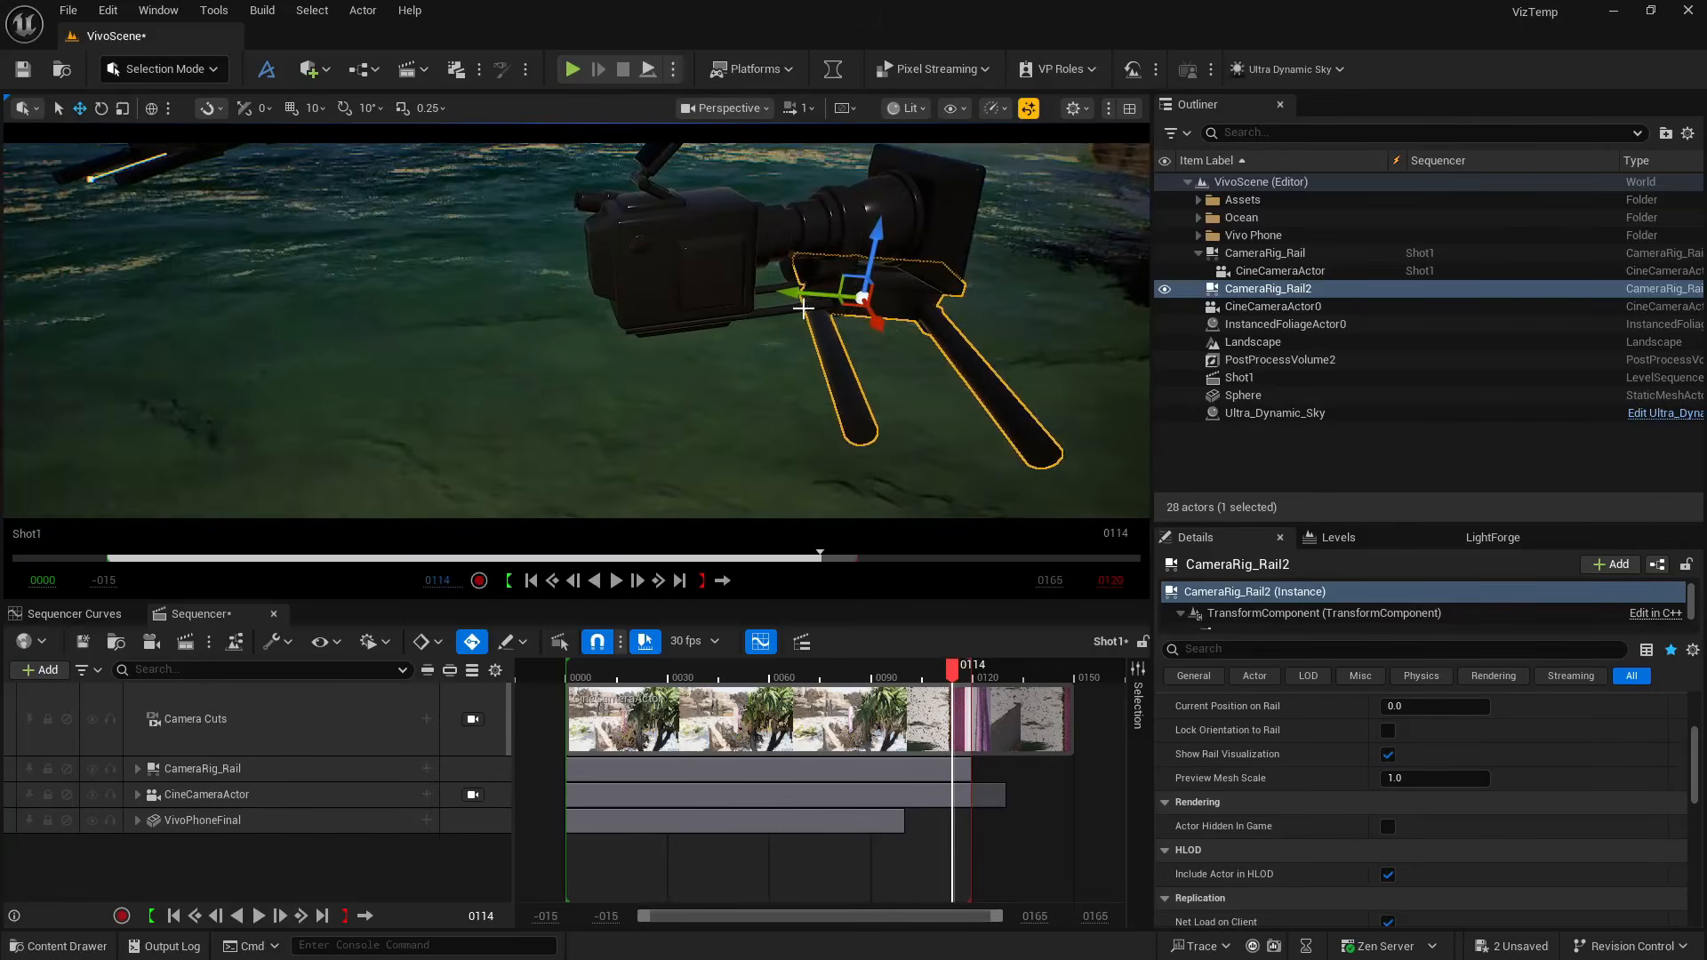
pyautogui.moveTo(826, 294); pyautogui.dragTo(747, 293, button='right')
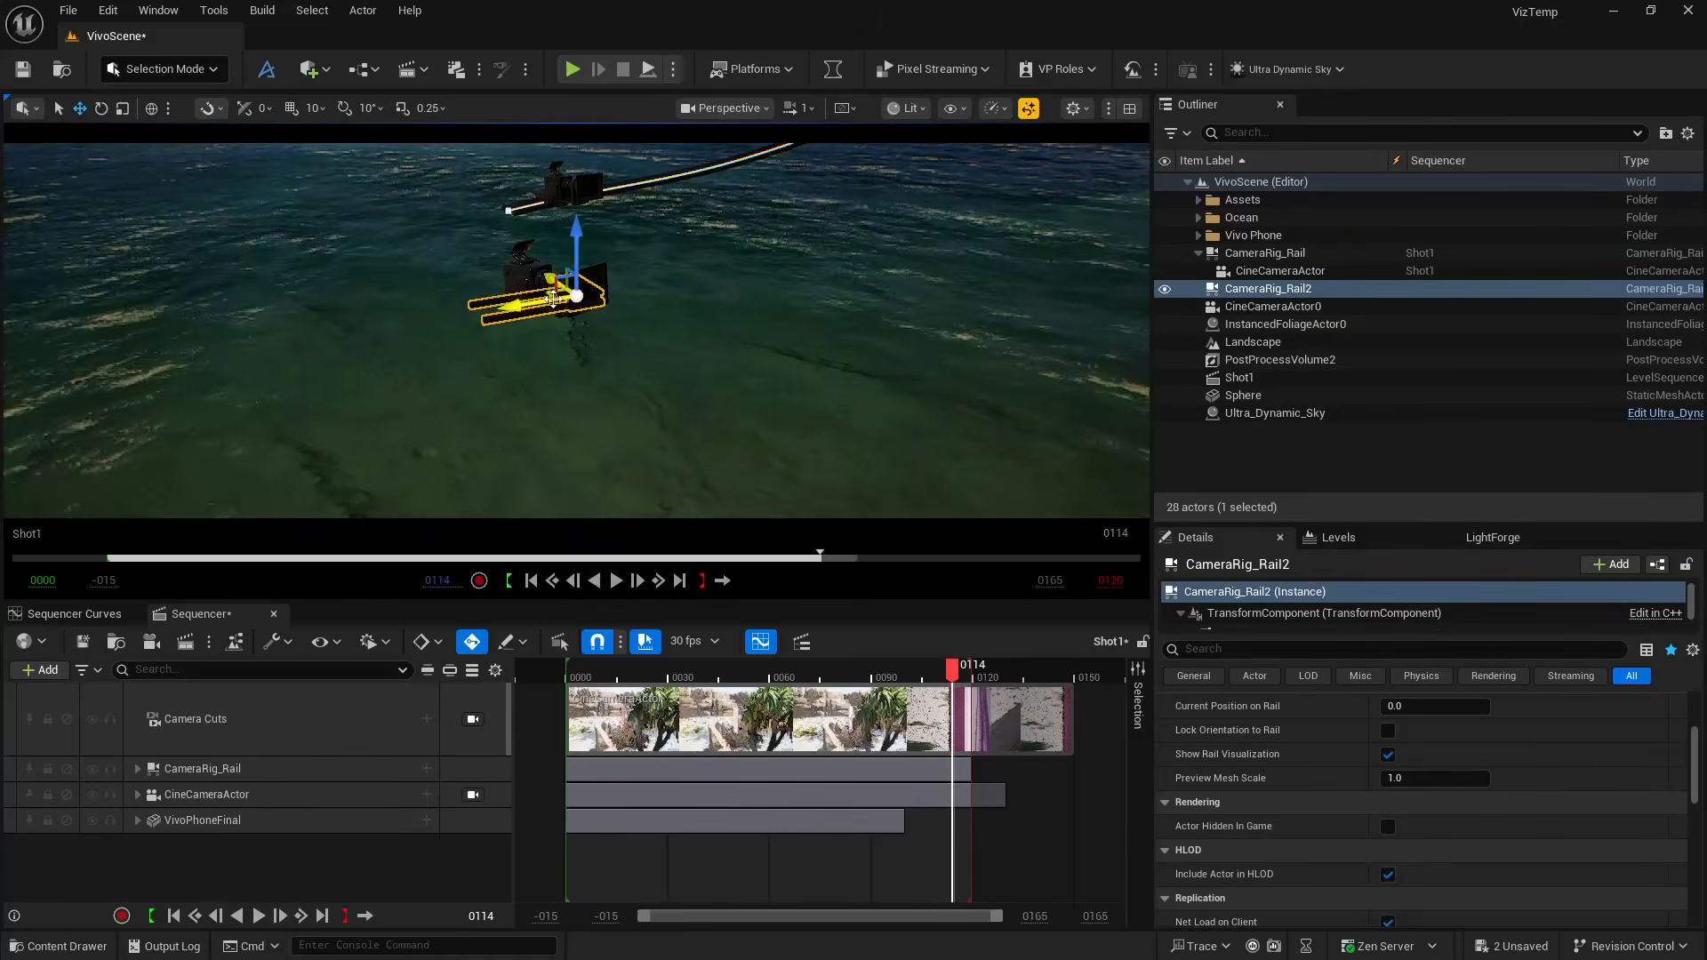
pyautogui.moveTo(553, 299); pyautogui.dragTo(516, 301, button='right')
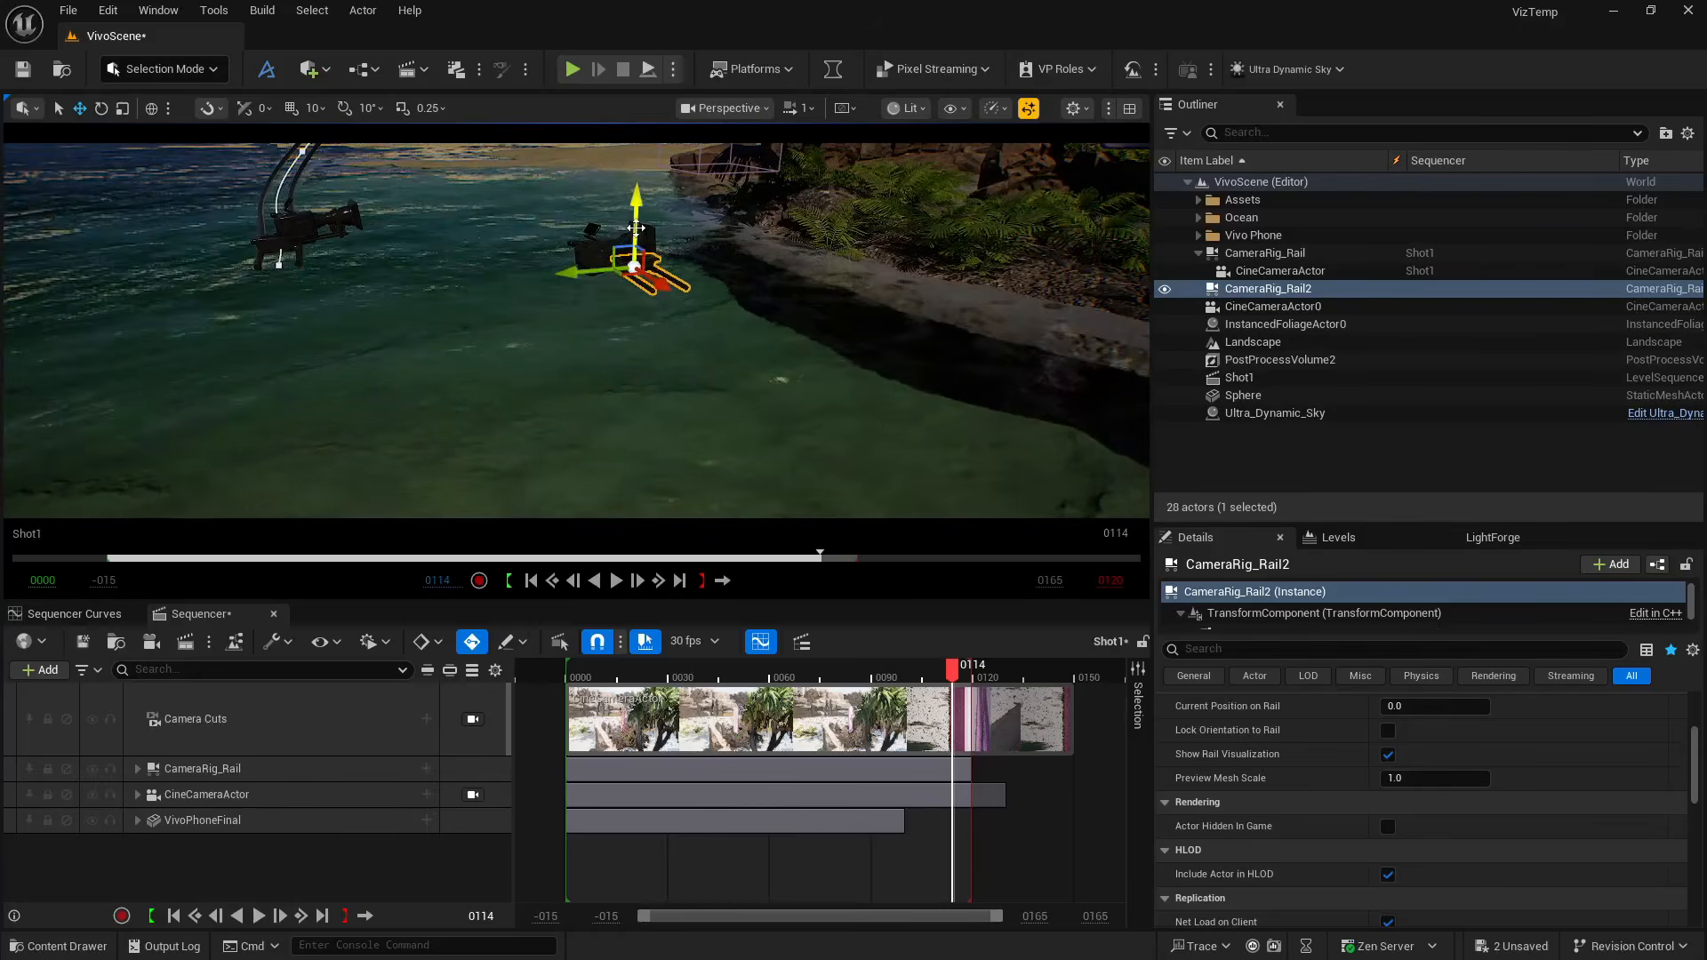
pyautogui.moveTo(574, 331)
pyautogui.mouseDown(button='right')
pyautogui.moveTo(569, 400)
pyautogui.moveTo(555, 302)
pyautogui.moveTo(560, 329)
pyautogui.mouseUp(button='right')
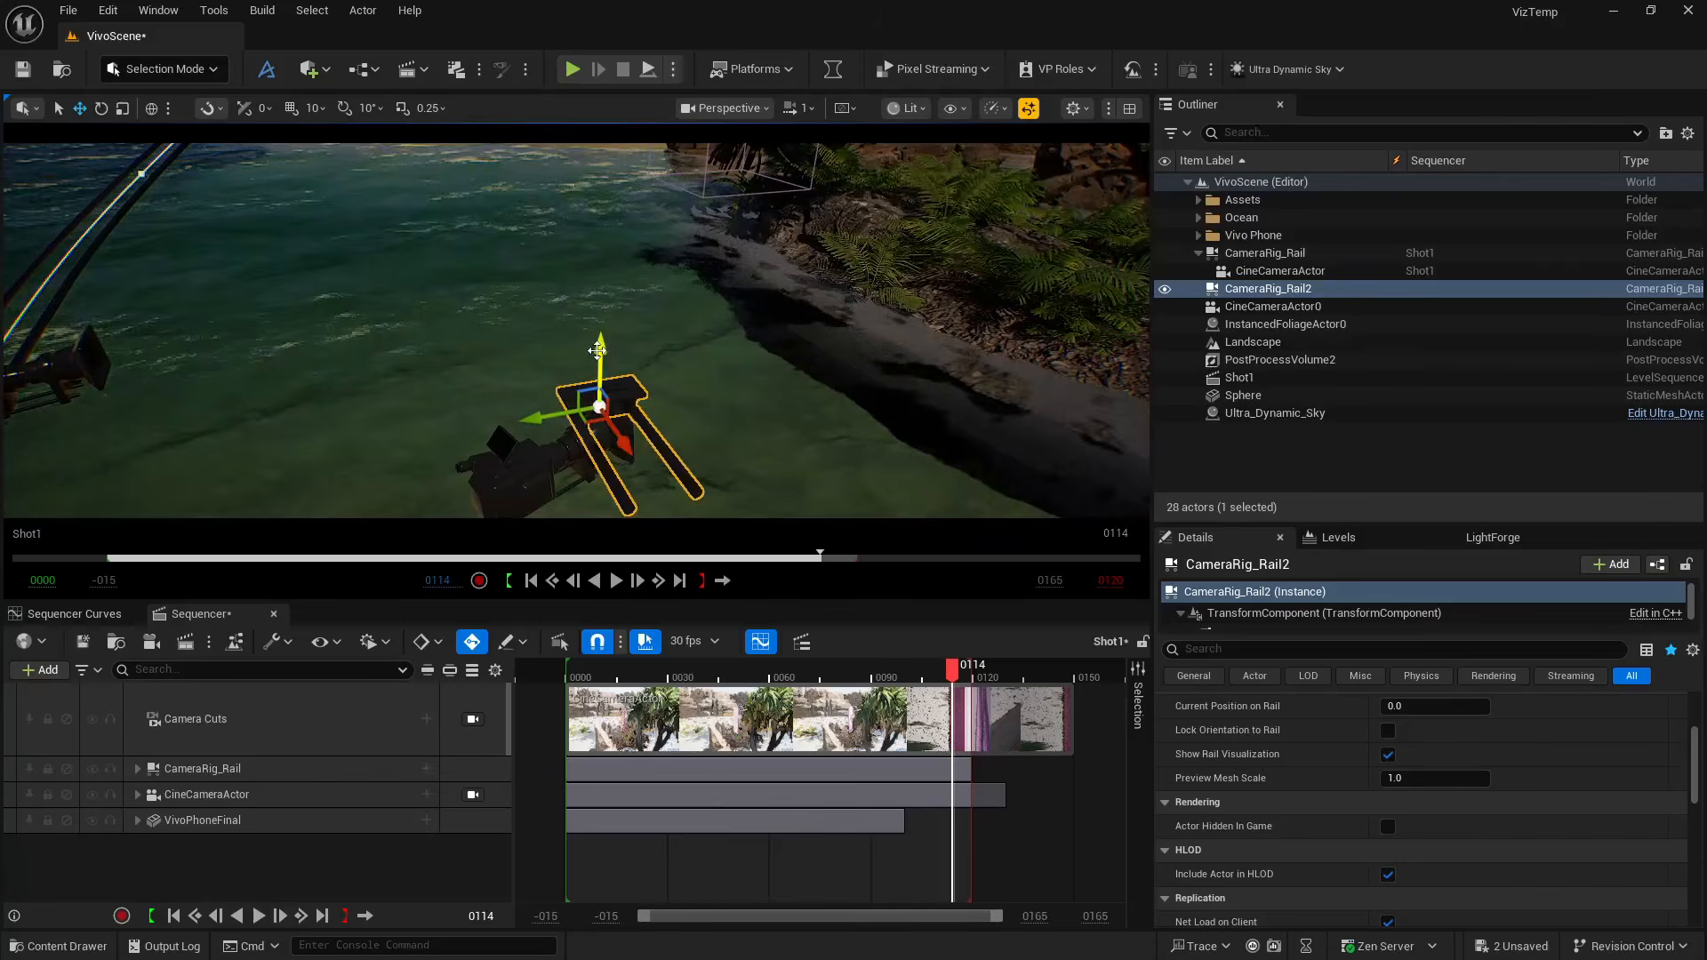
pyautogui.moveTo(597, 350); pyautogui.dragTo(594, 400)
pyautogui.moveTo(594, 400); pyautogui.dragTo(320, 427, button='right')
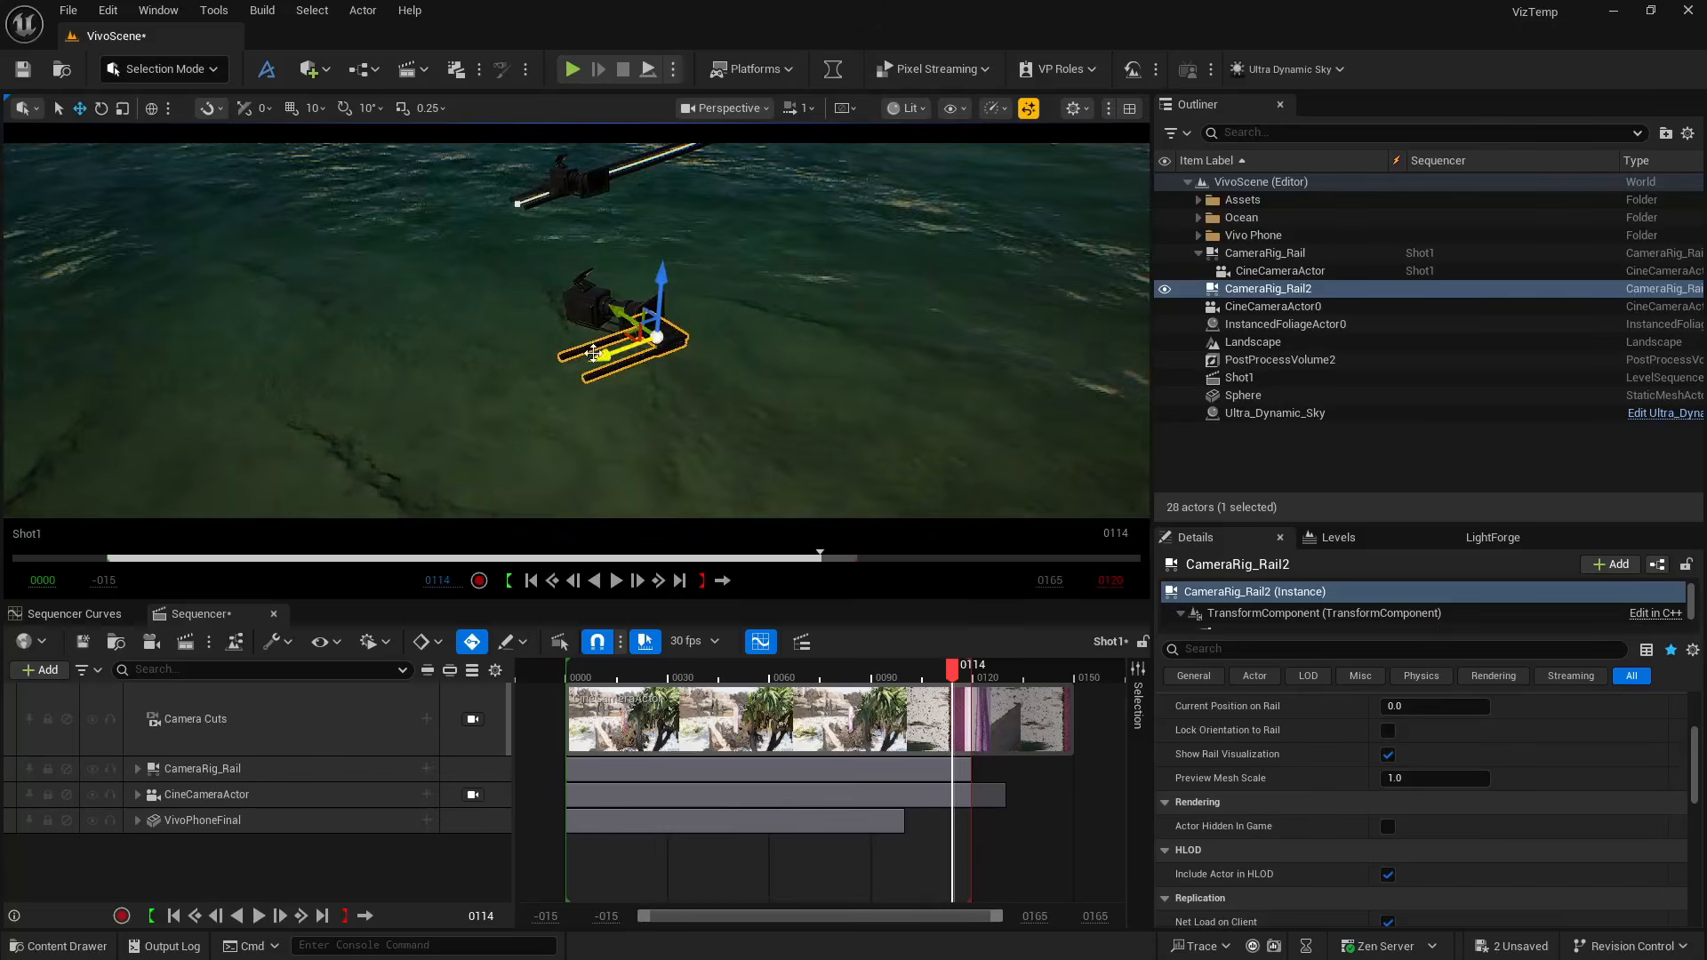
# Rotate CameraRig_Rail2 about its vertical axis so its track extends the opposite way
pyautogui.press('e')
pyautogui.moveTo(674, 382); pyautogui.dragTo(540, 359)
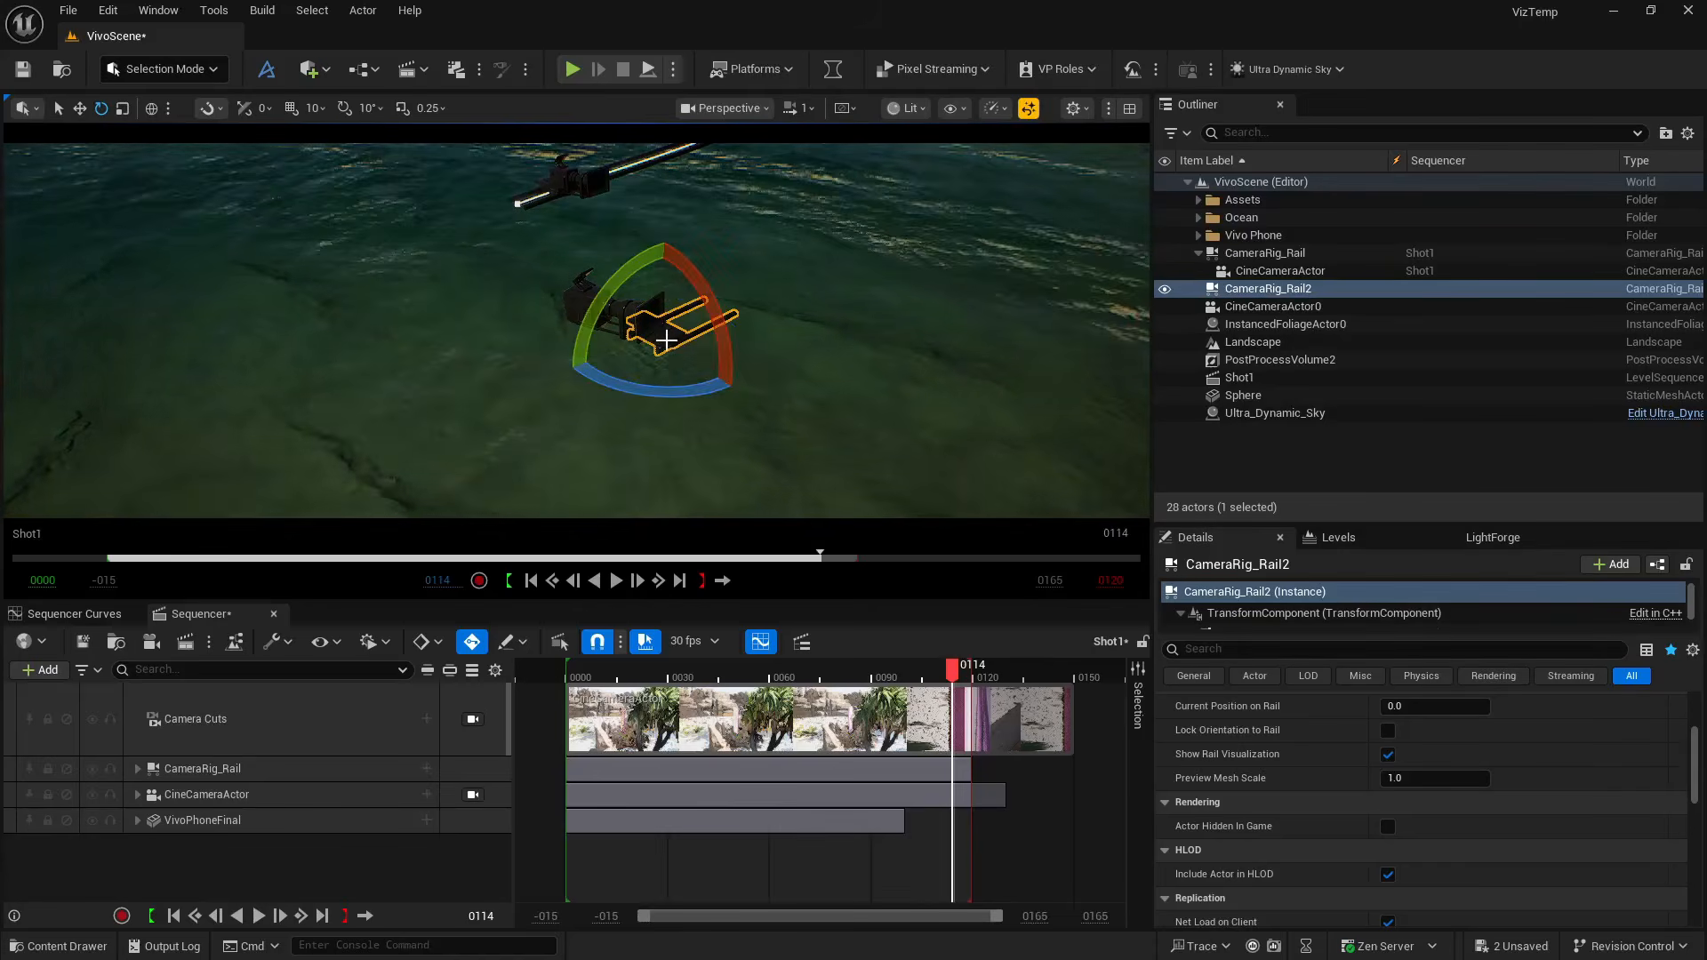
pyautogui.press('w')
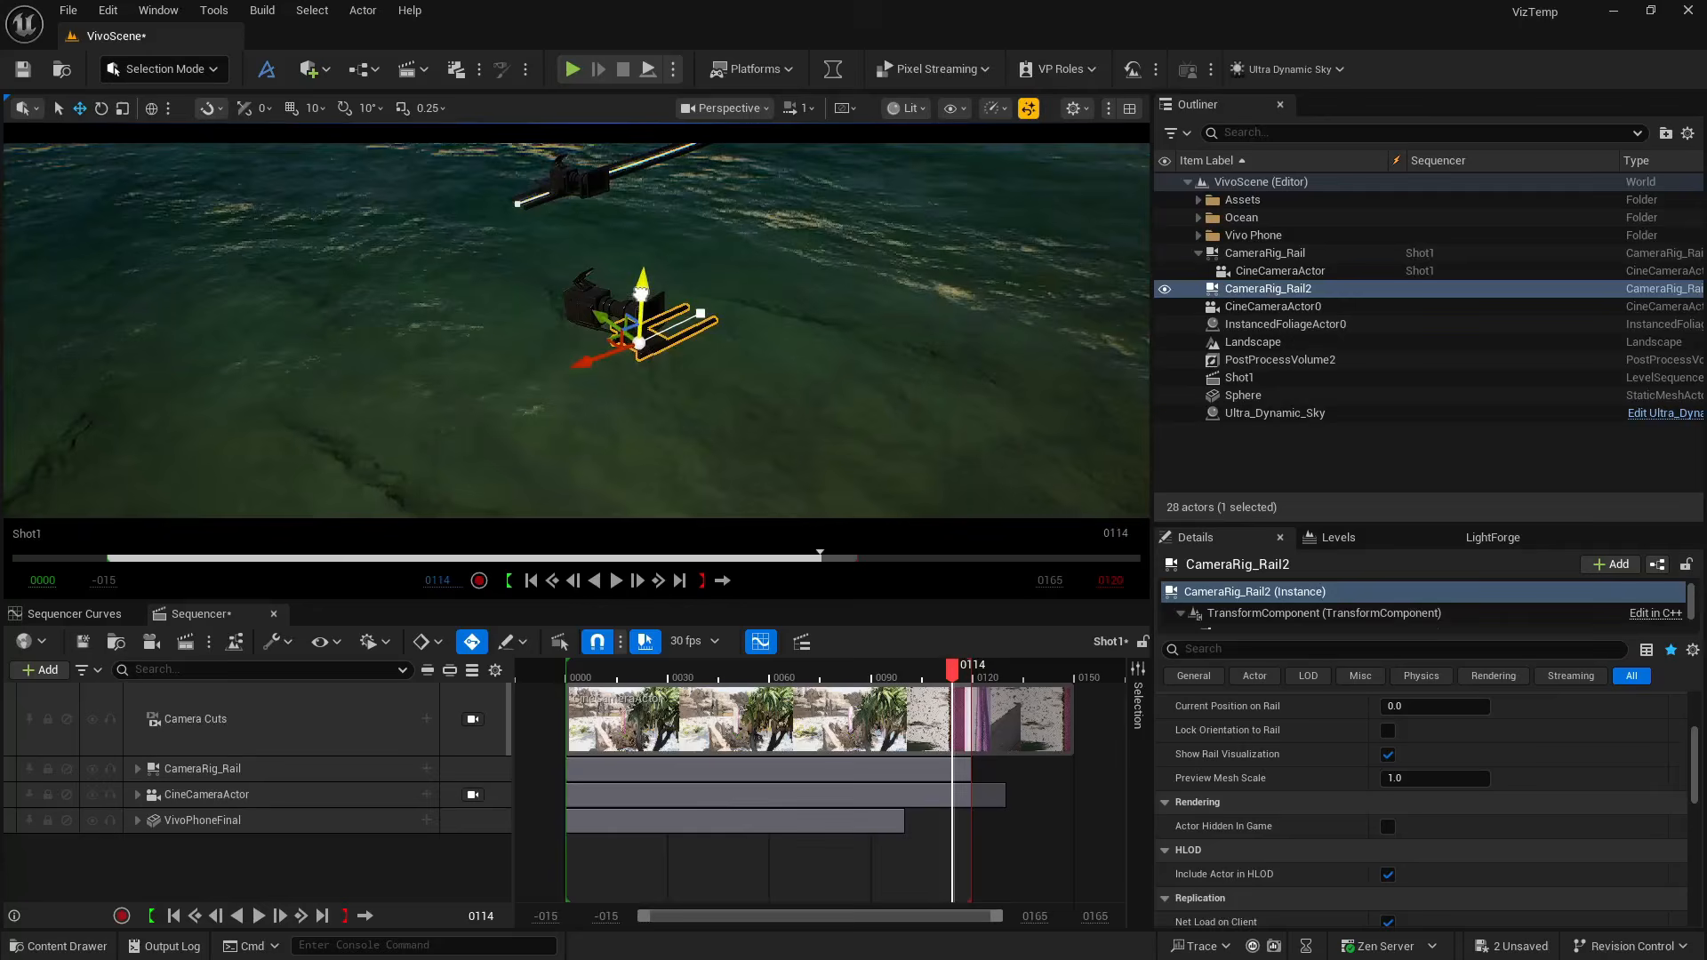
# Switch the viewport to the Top orthographic view and frame CineCameraActor0 in it
pyautogui.click(790, 354)
pyautogui.moveTo(790, 354); pyautogui.dragTo(717, 335, button='right')
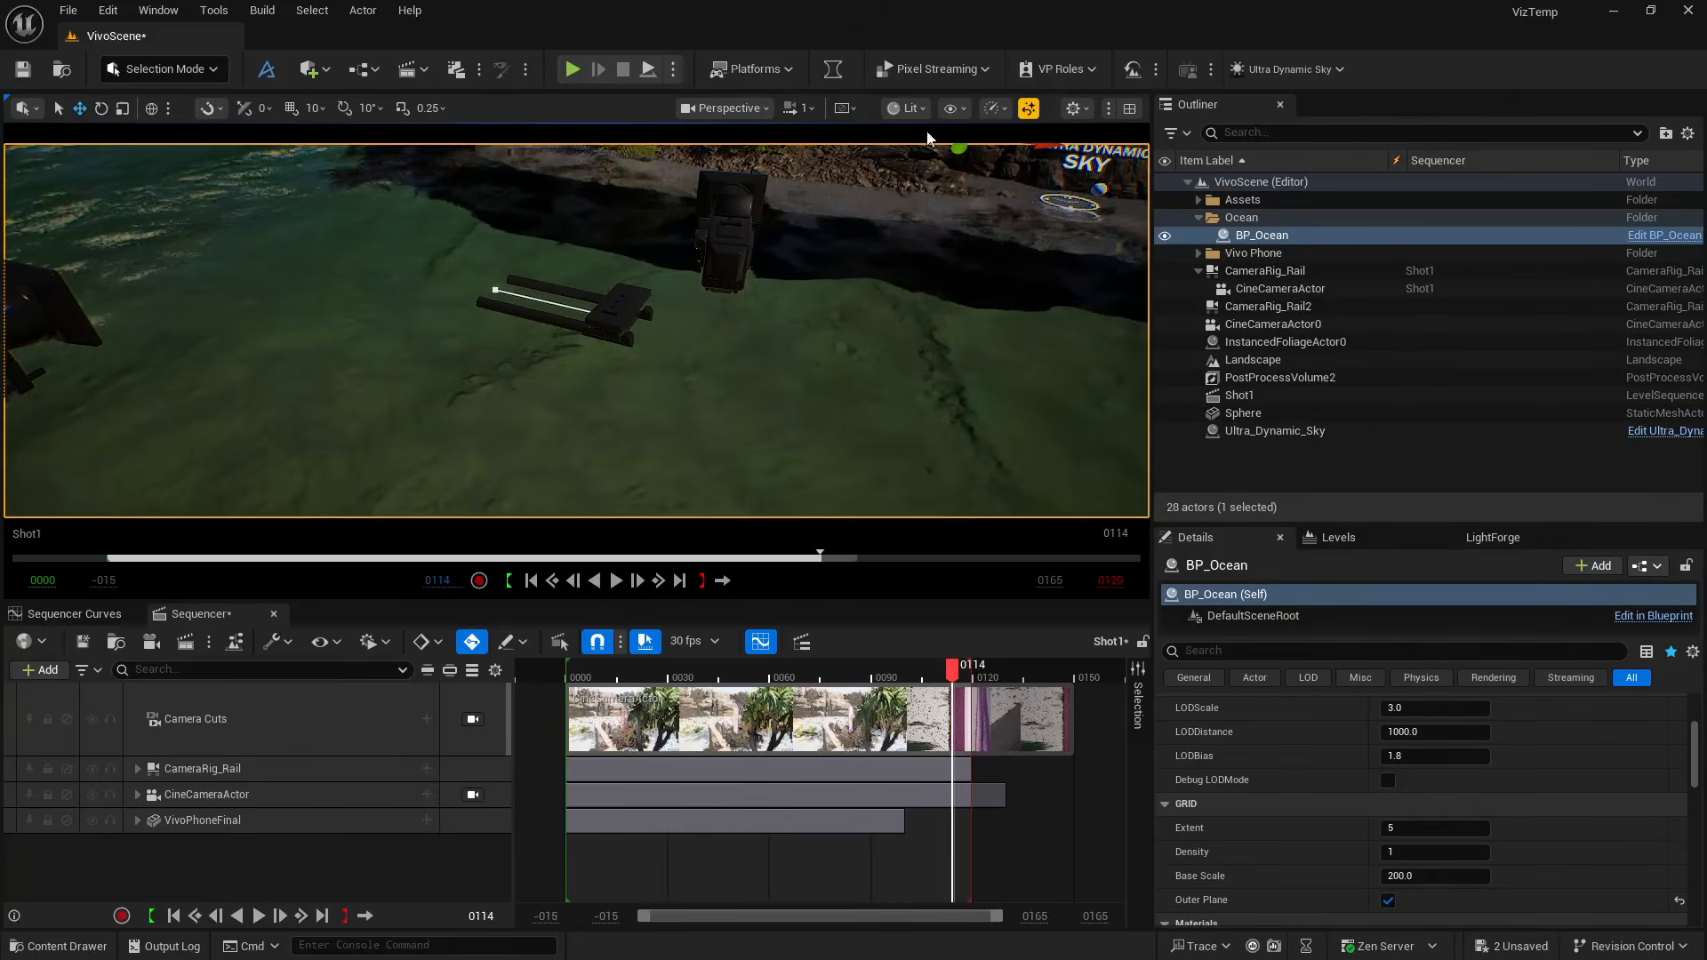
pyautogui.click(770, 108)
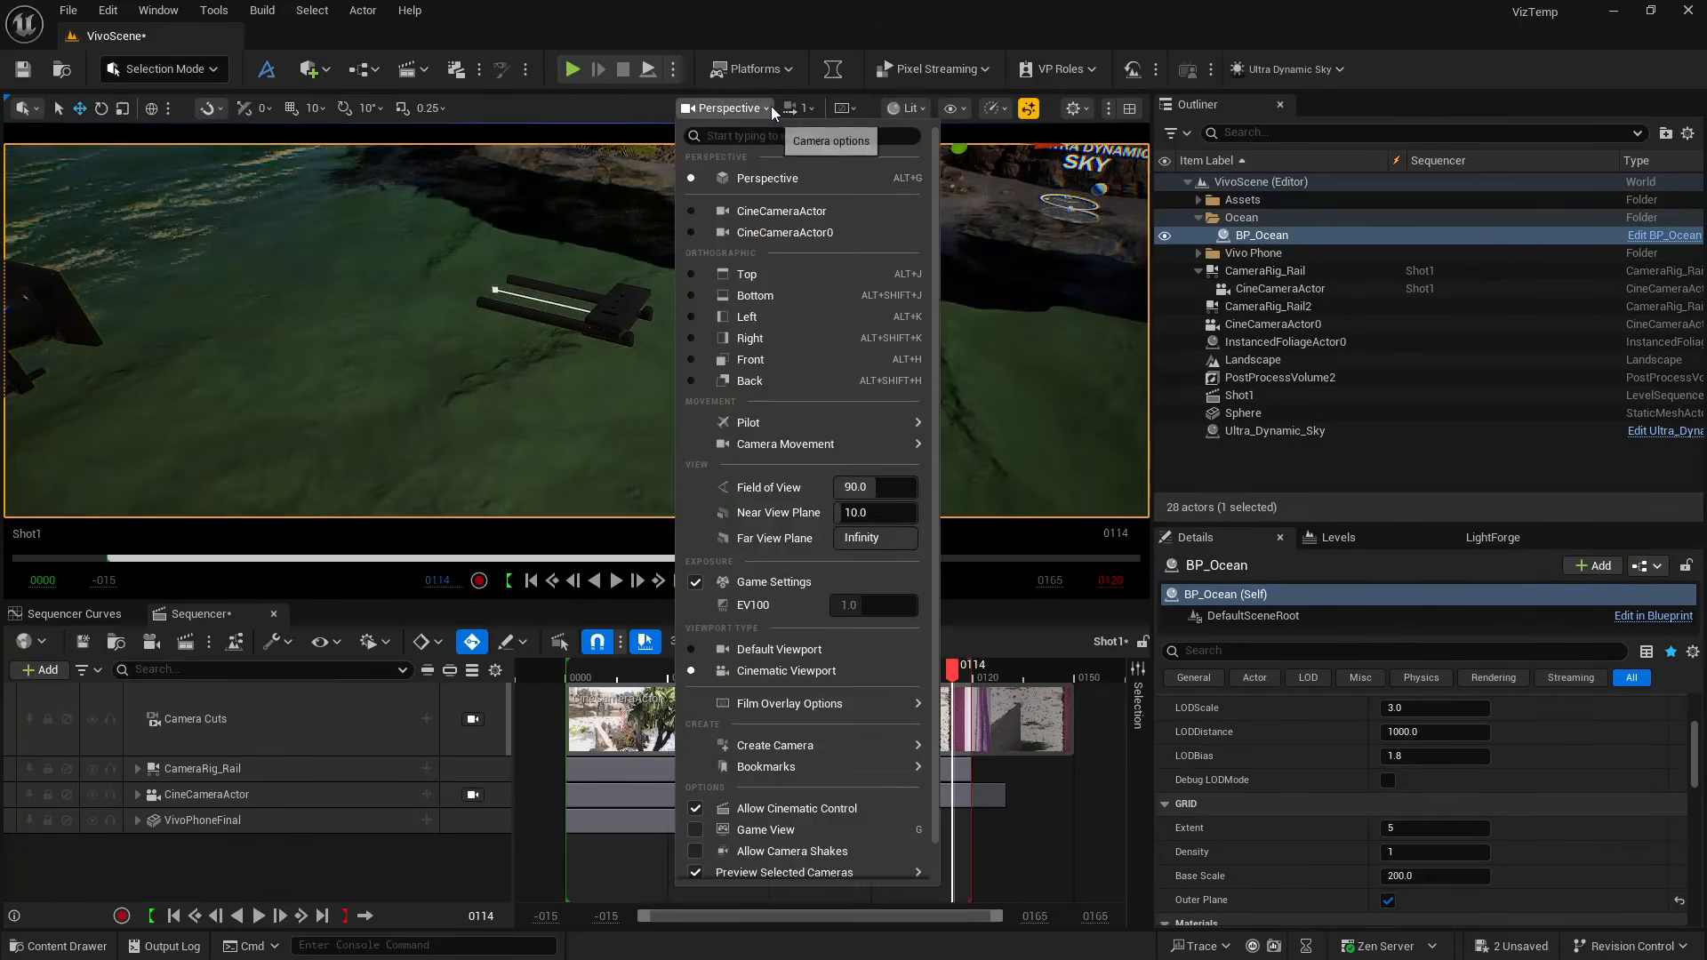
pyautogui.click(745, 273)
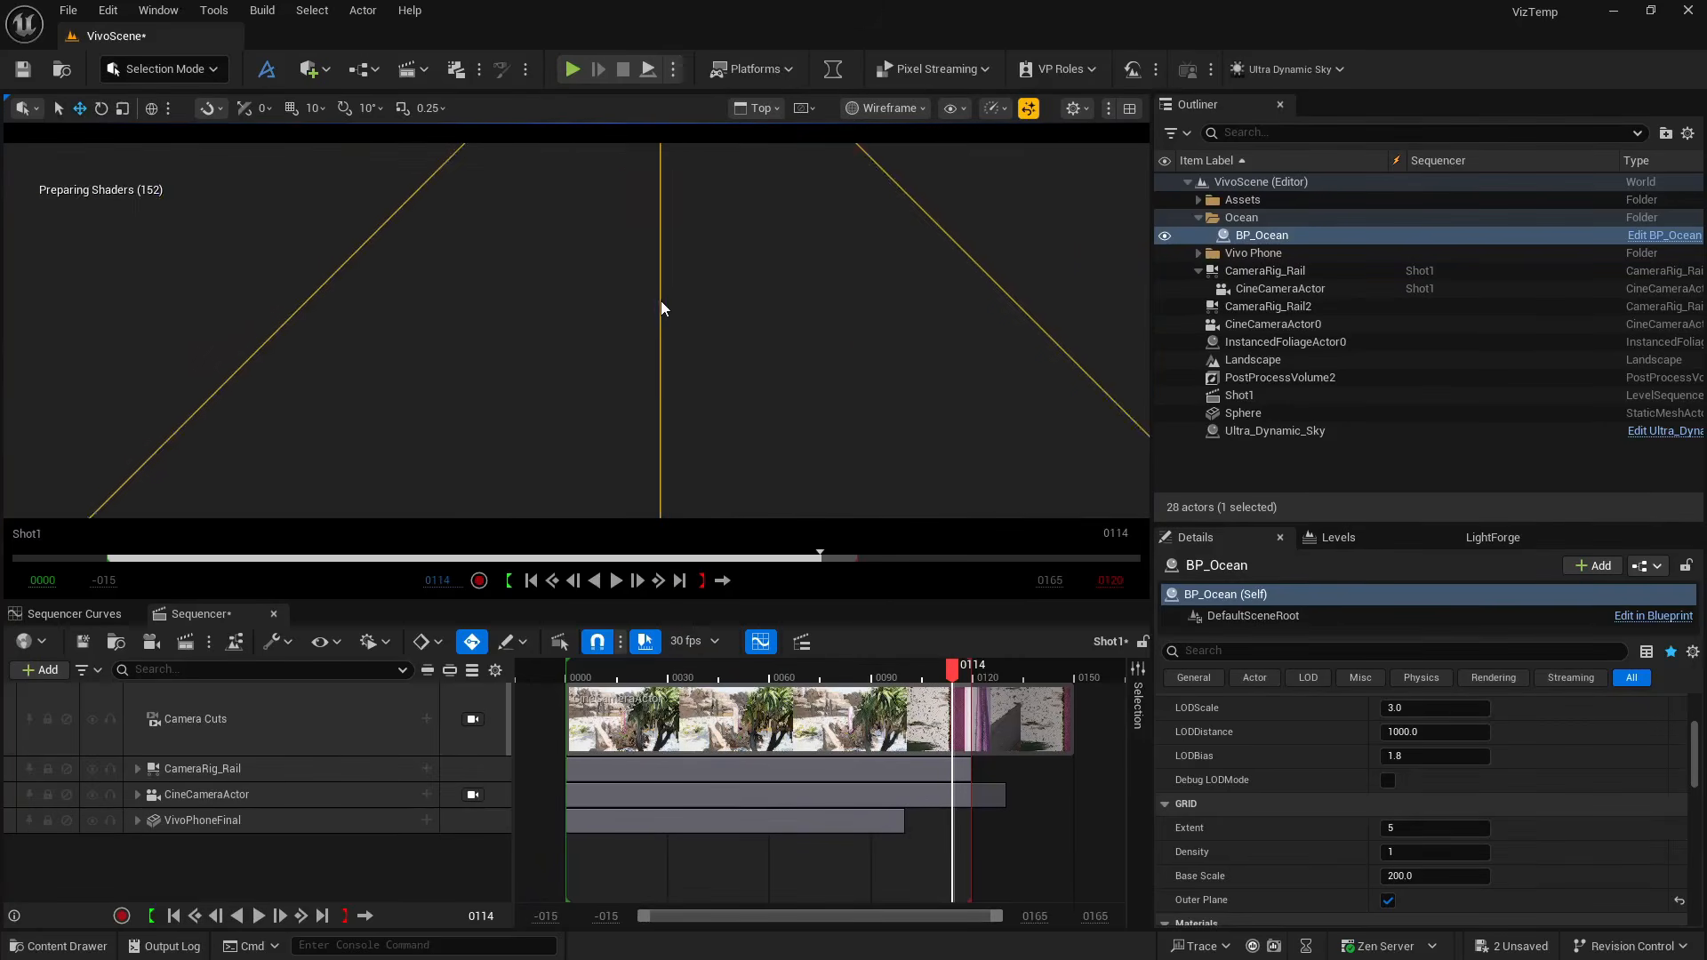
pyautogui.scroll(-10, 659, 301)
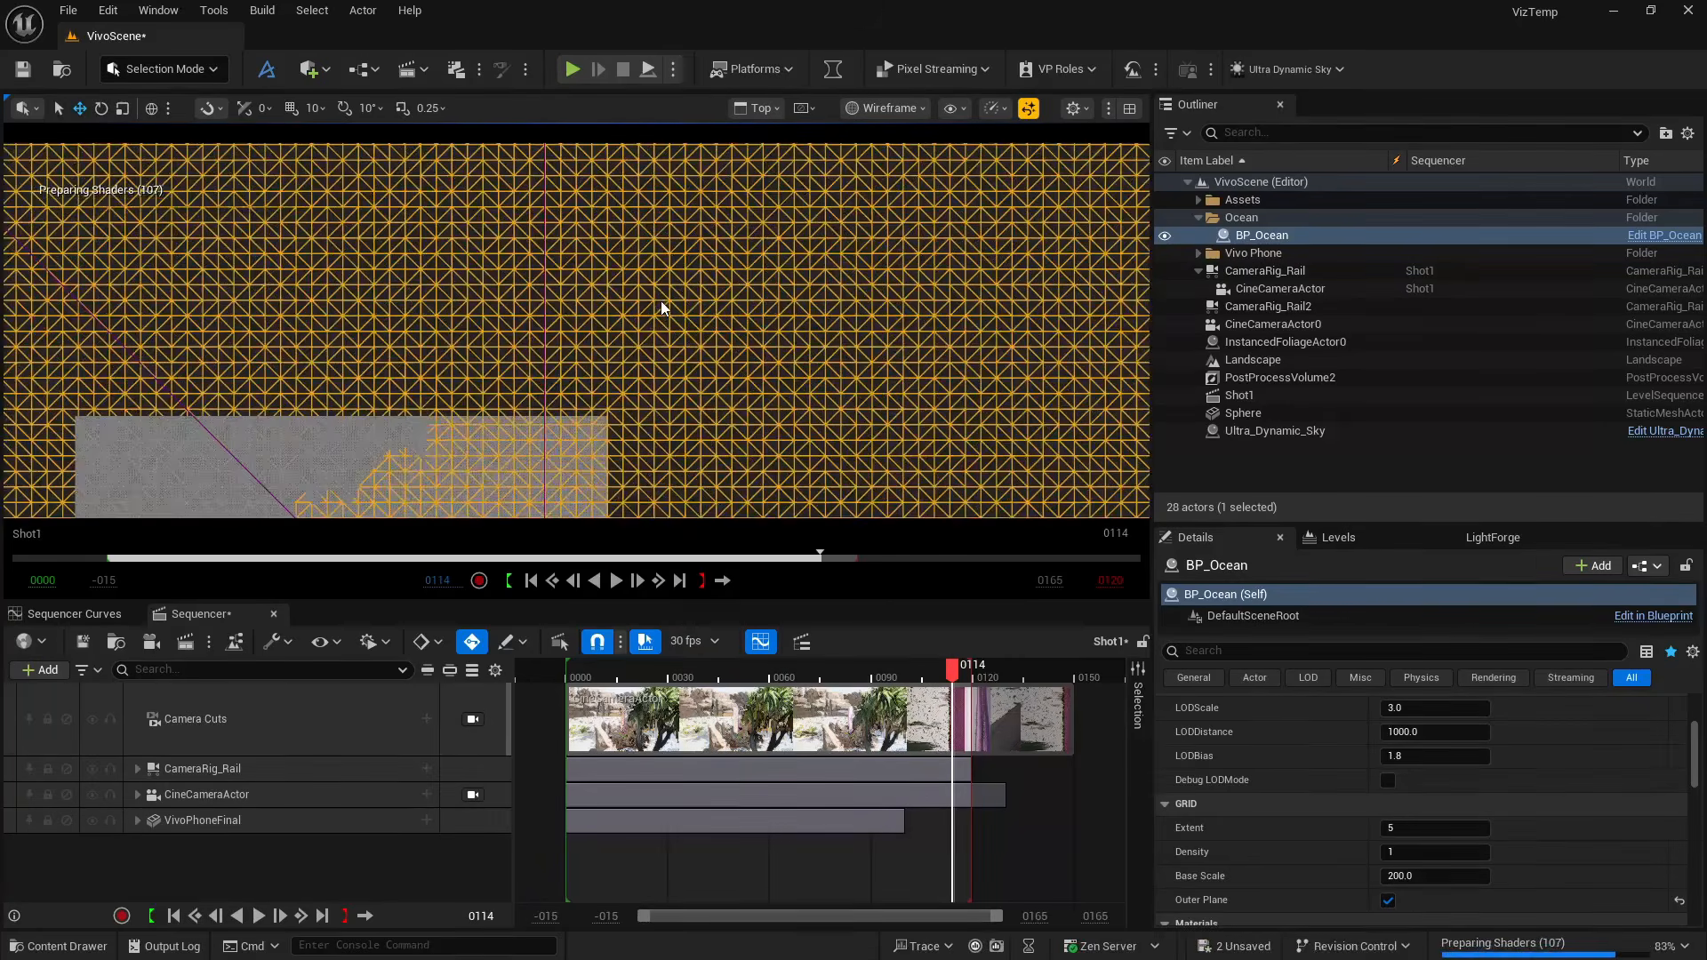
pyautogui.scroll(-3, 660, 301)
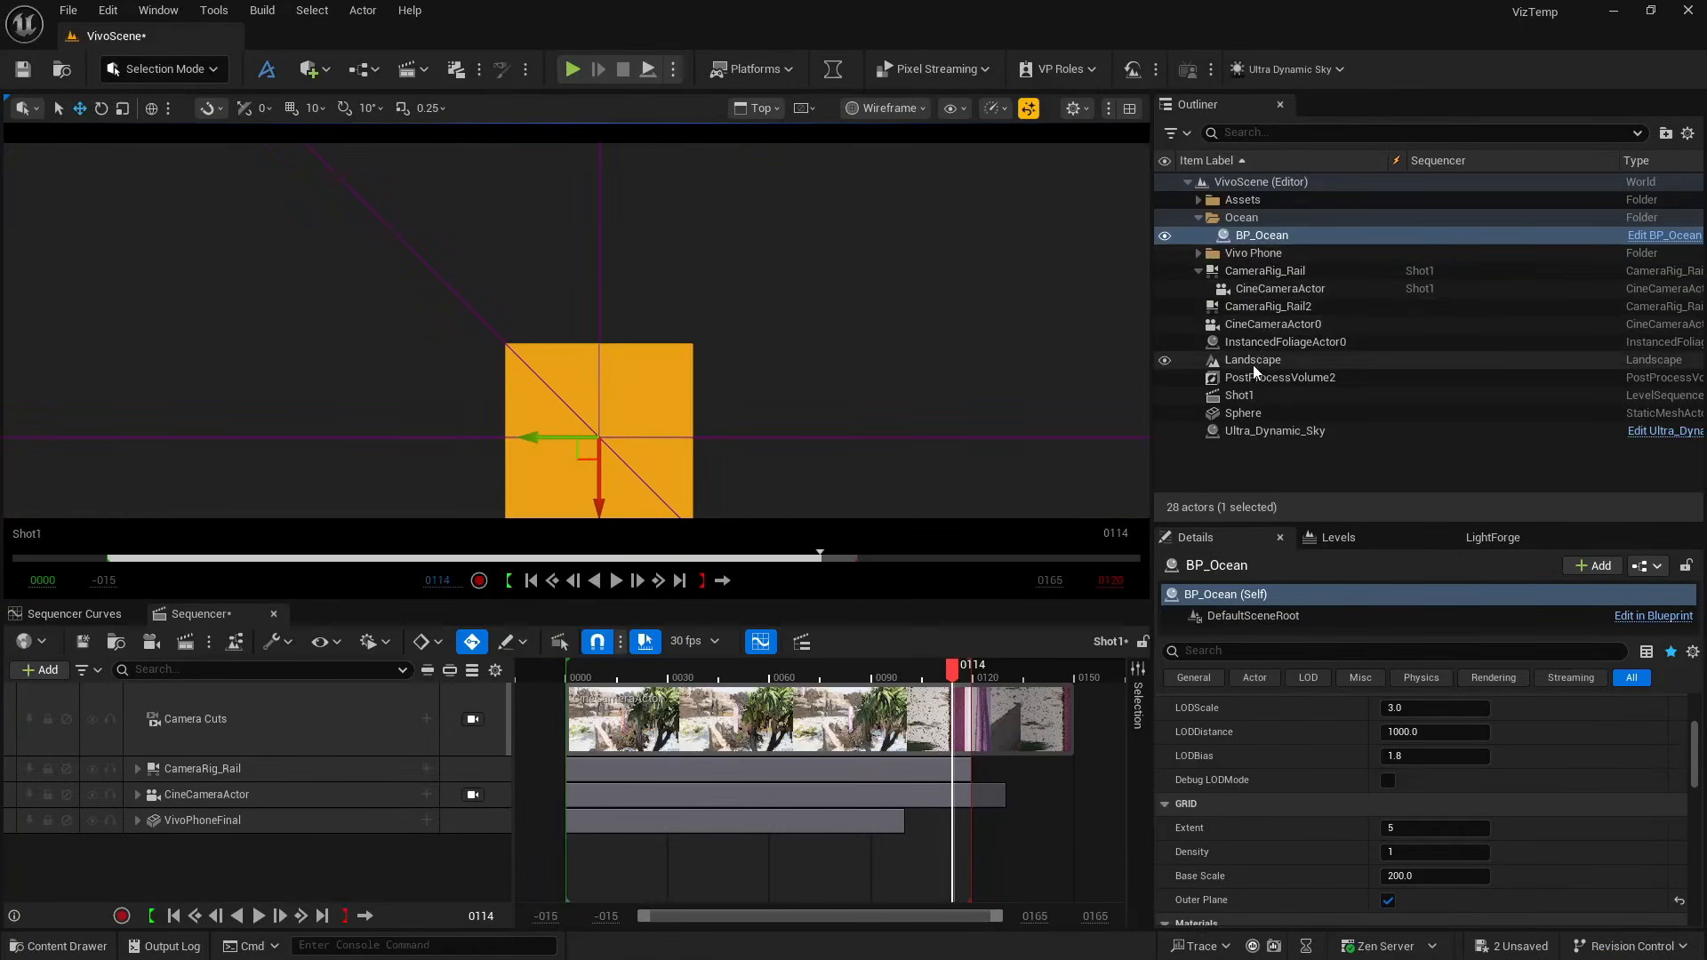
pyautogui.click(1269, 326)
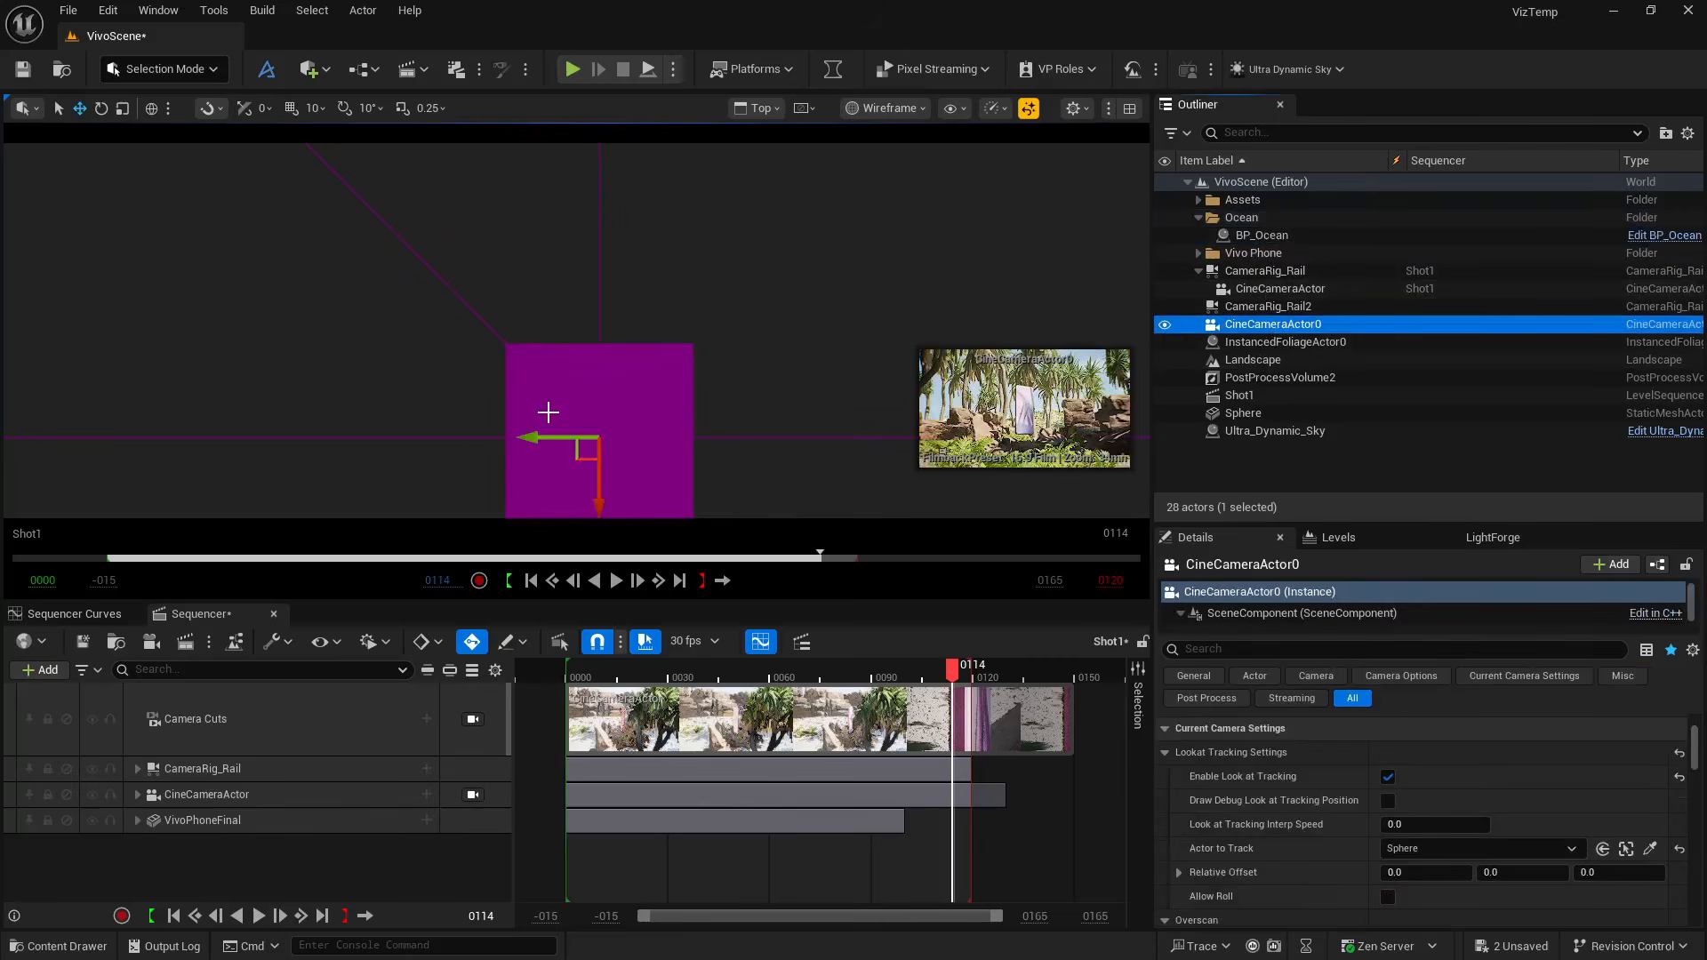
pyautogui.press('f')
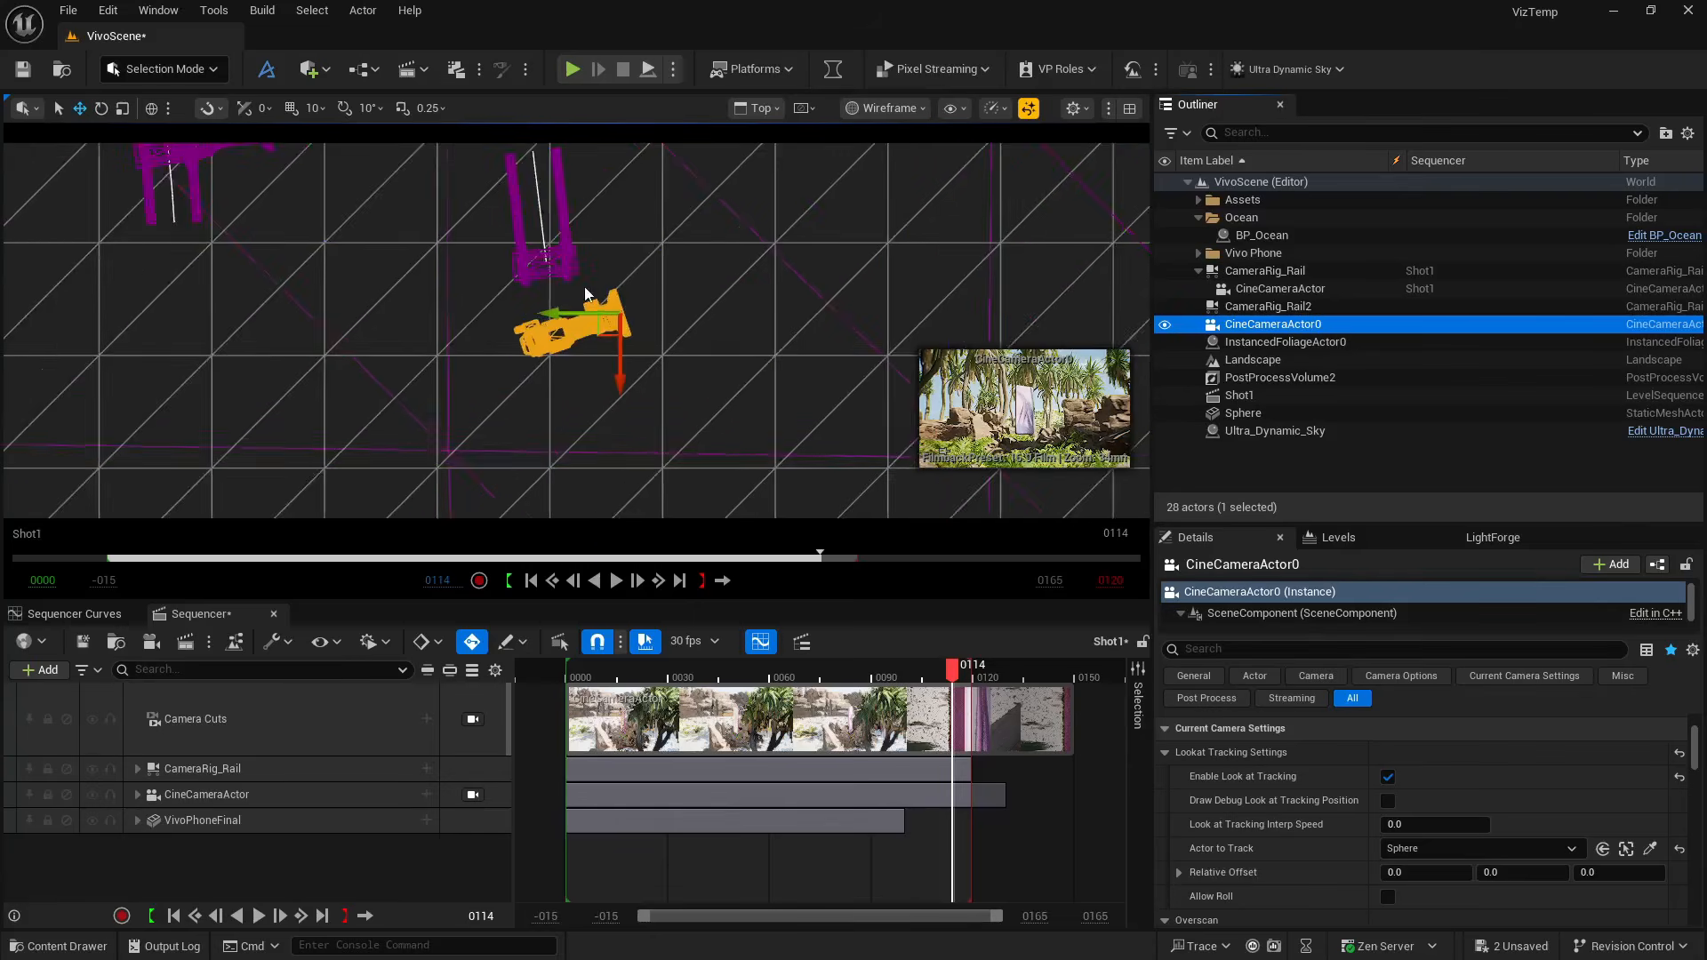
pyautogui.moveTo(599, 309); pyautogui.dragTo(551, 267)
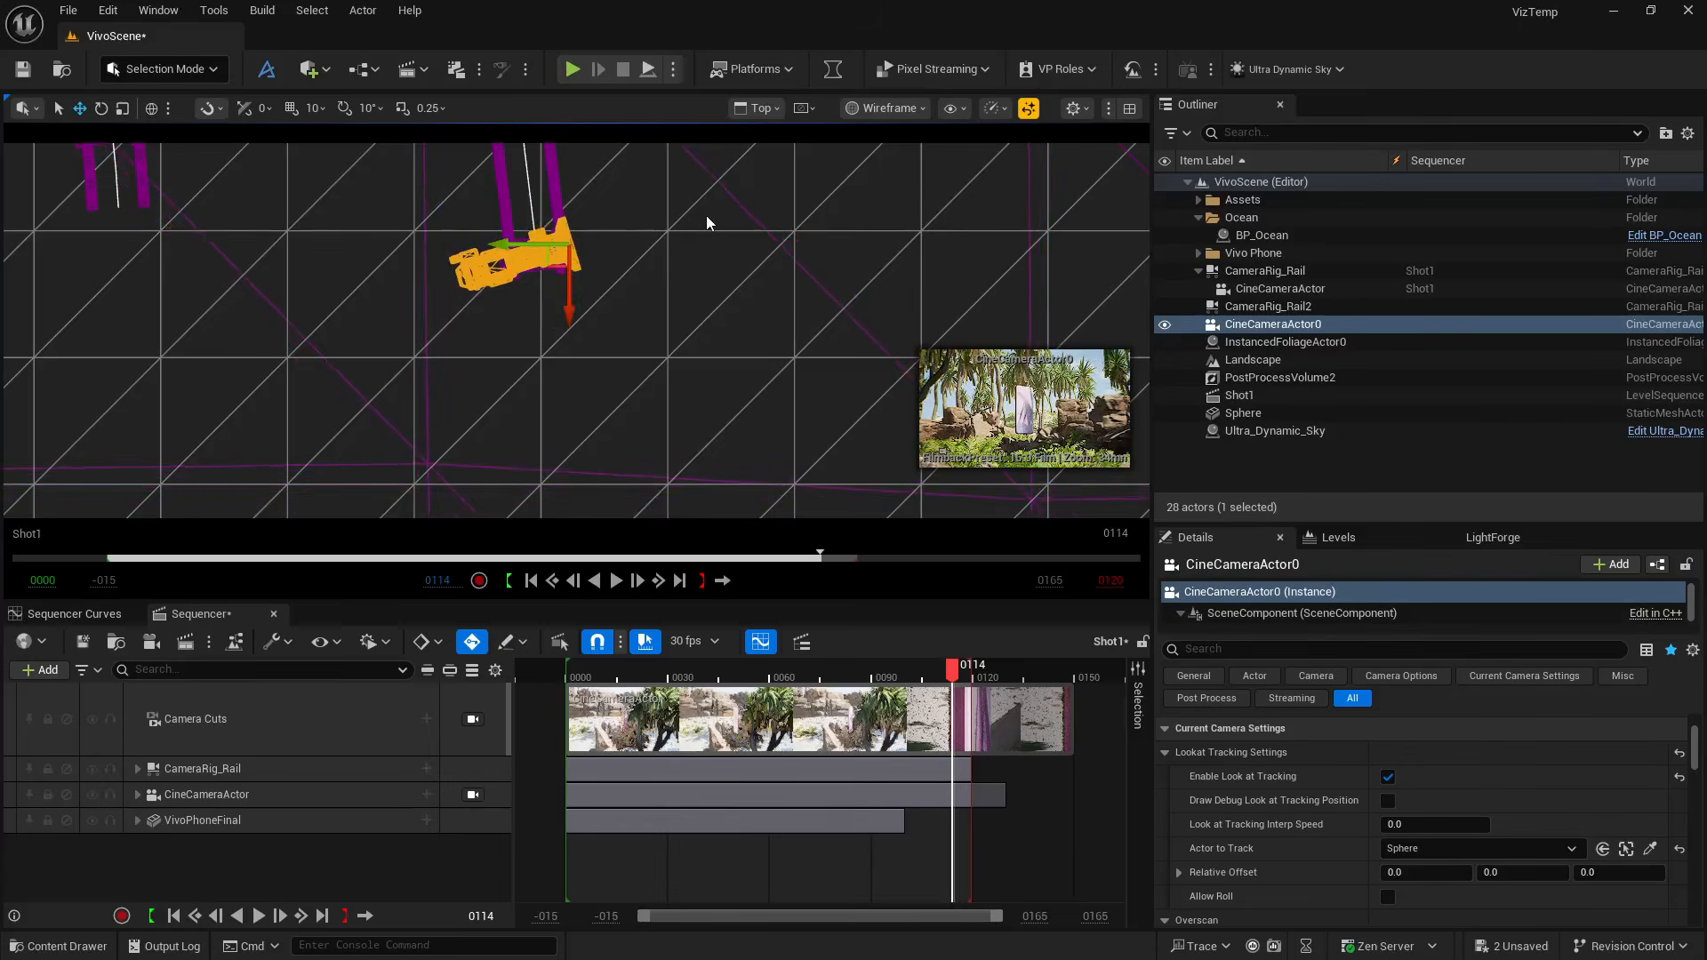
pyautogui.hotkey('ctrl', 'z')
pyautogui.click(509, 249)
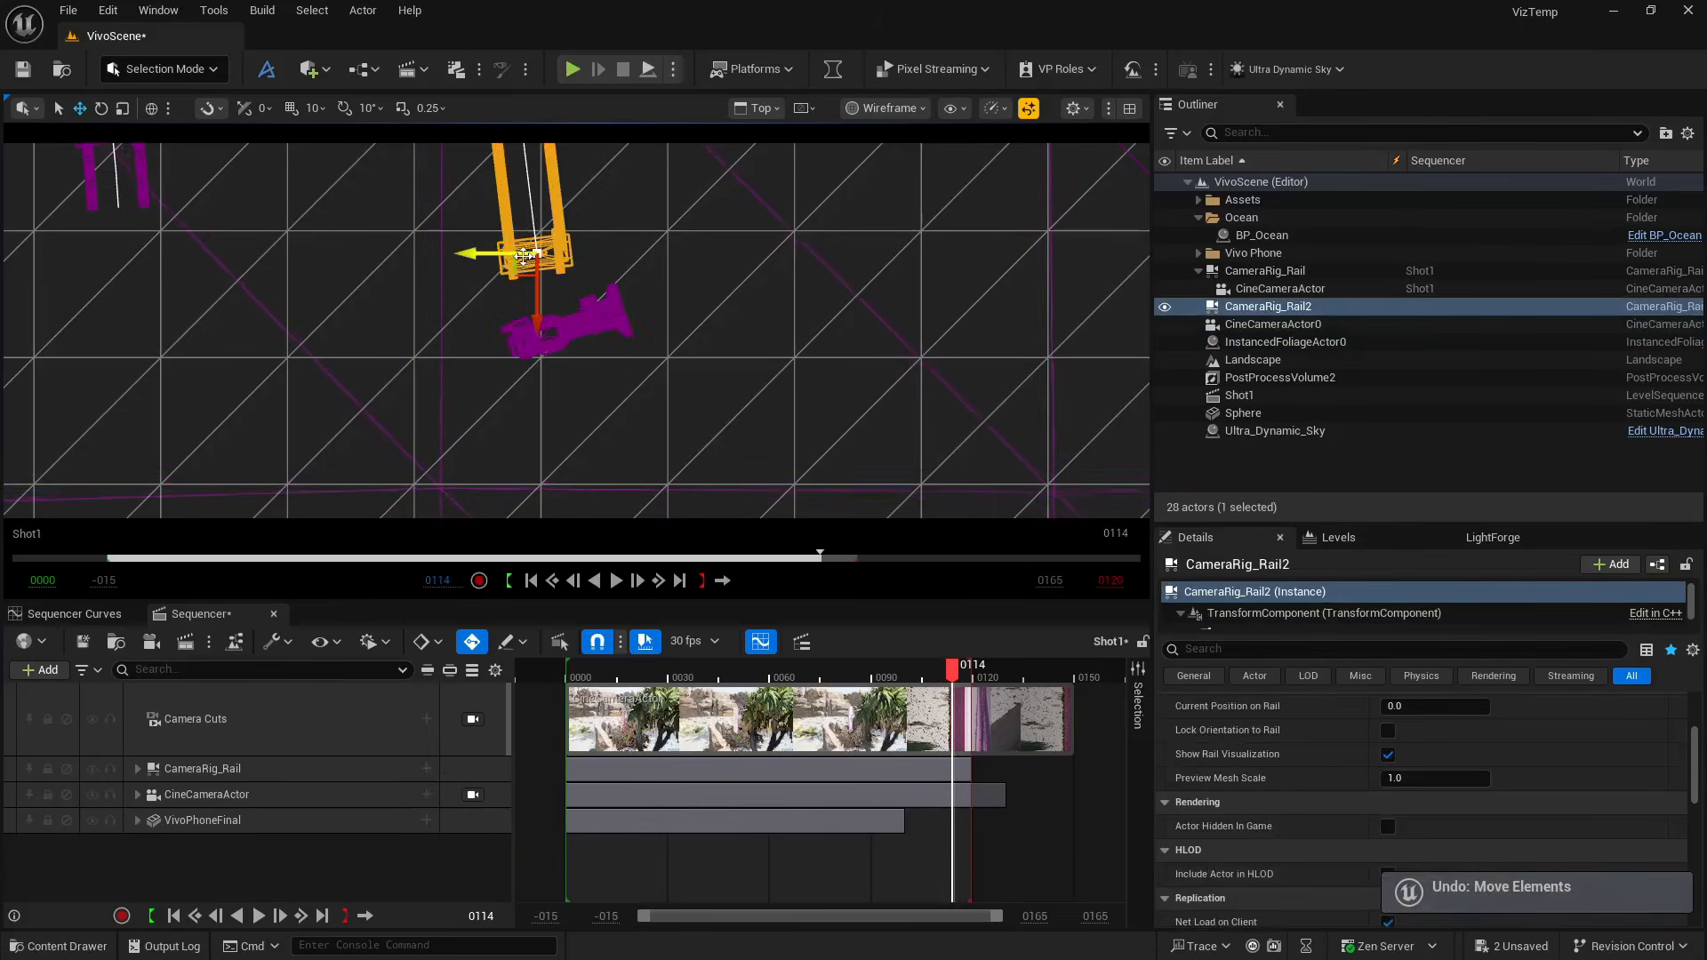
pyautogui.hotkey('ctrl', 'a')
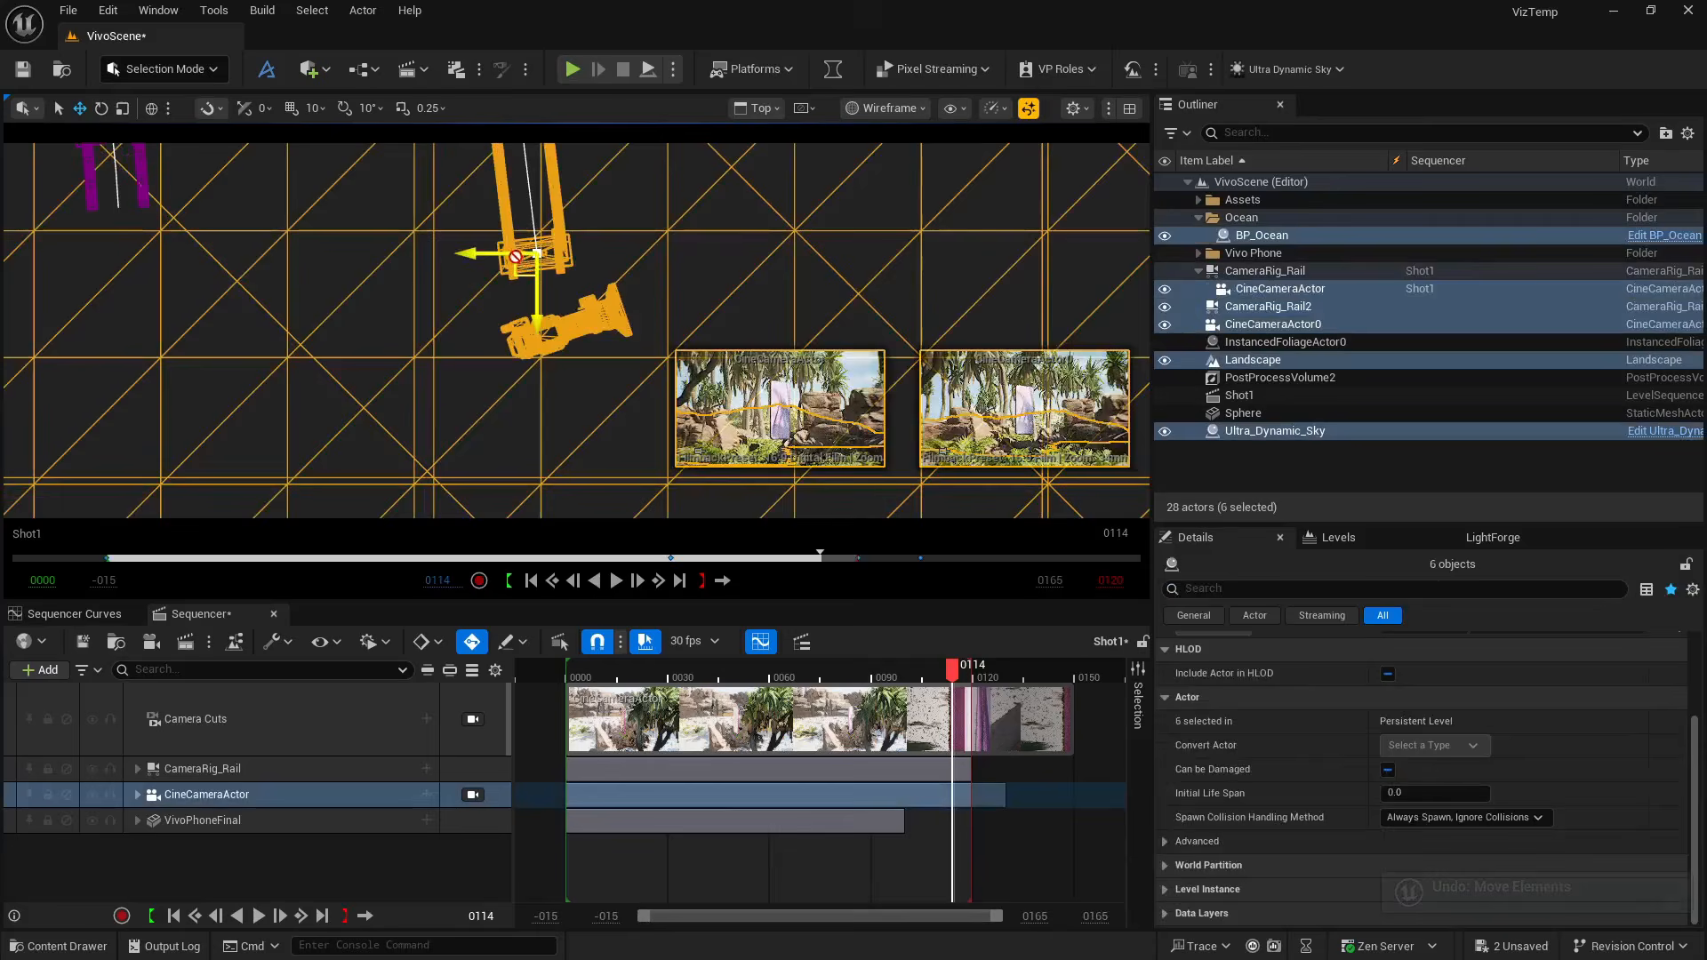
# Place the start of CameraRig_Rail2 under CineCameraActor0 in plan and rotate the rail slightly counterclockwise
pyautogui.click(503, 210)
pyautogui.moveTo(514, 271); pyautogui.dragTo(578, 339)
pyautogui.press('e')
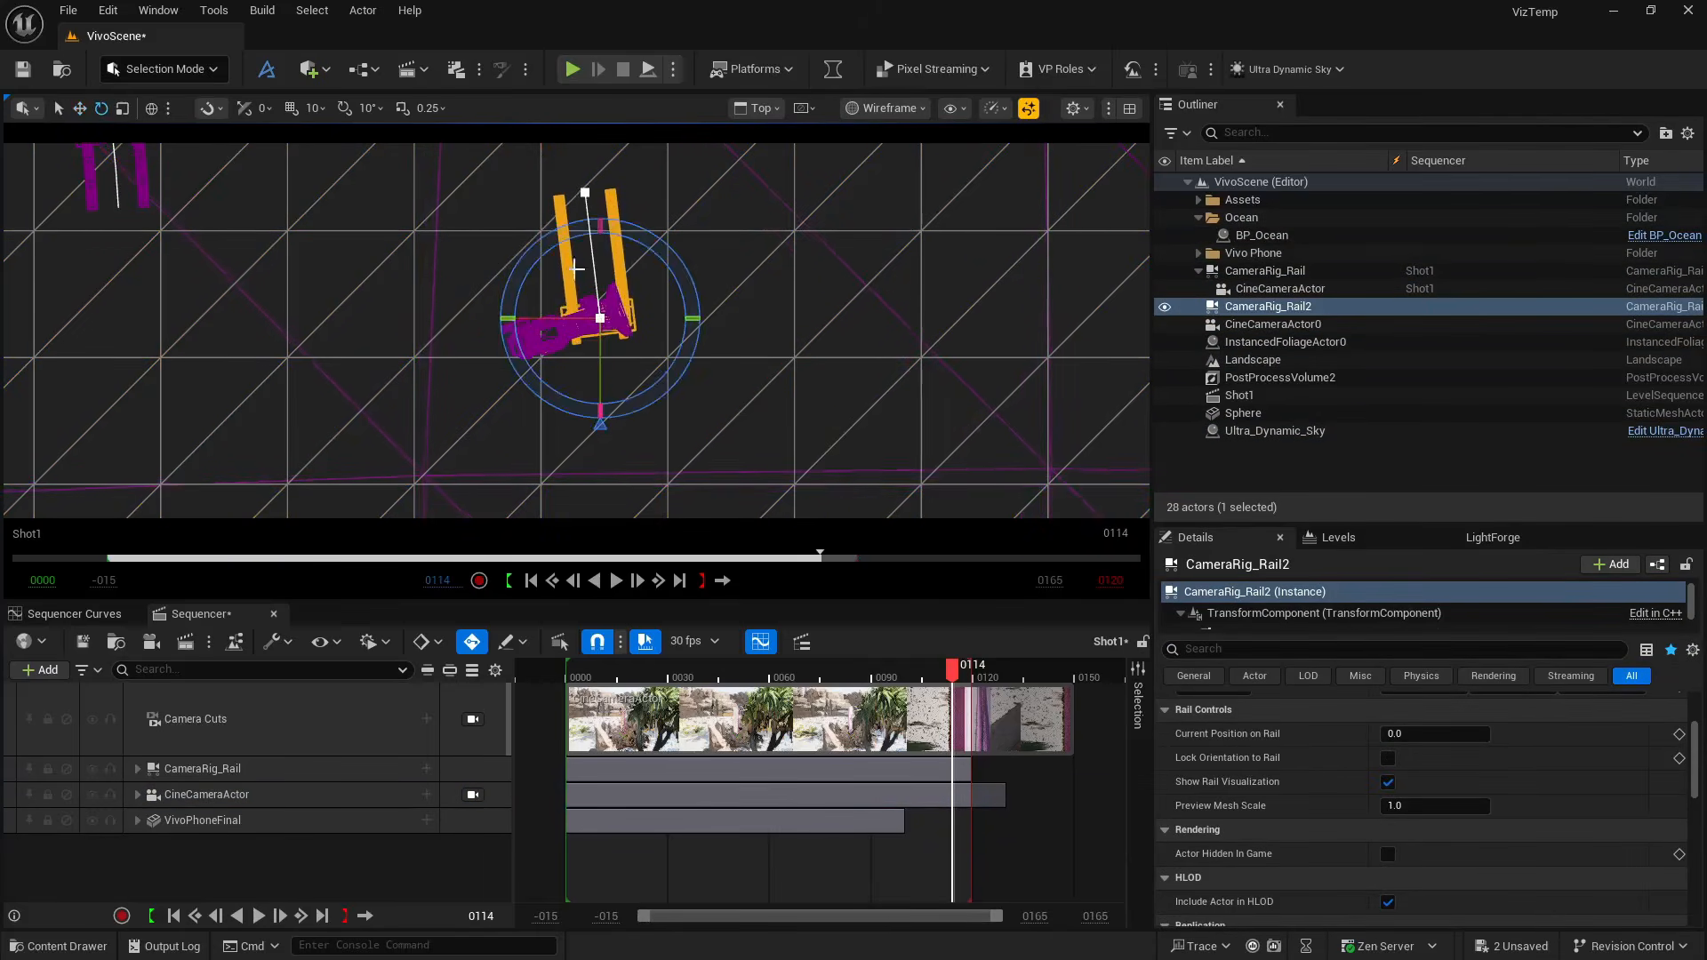
pyautogui.moveTo(602, 416); pyautogui.dragTo(621, 418)
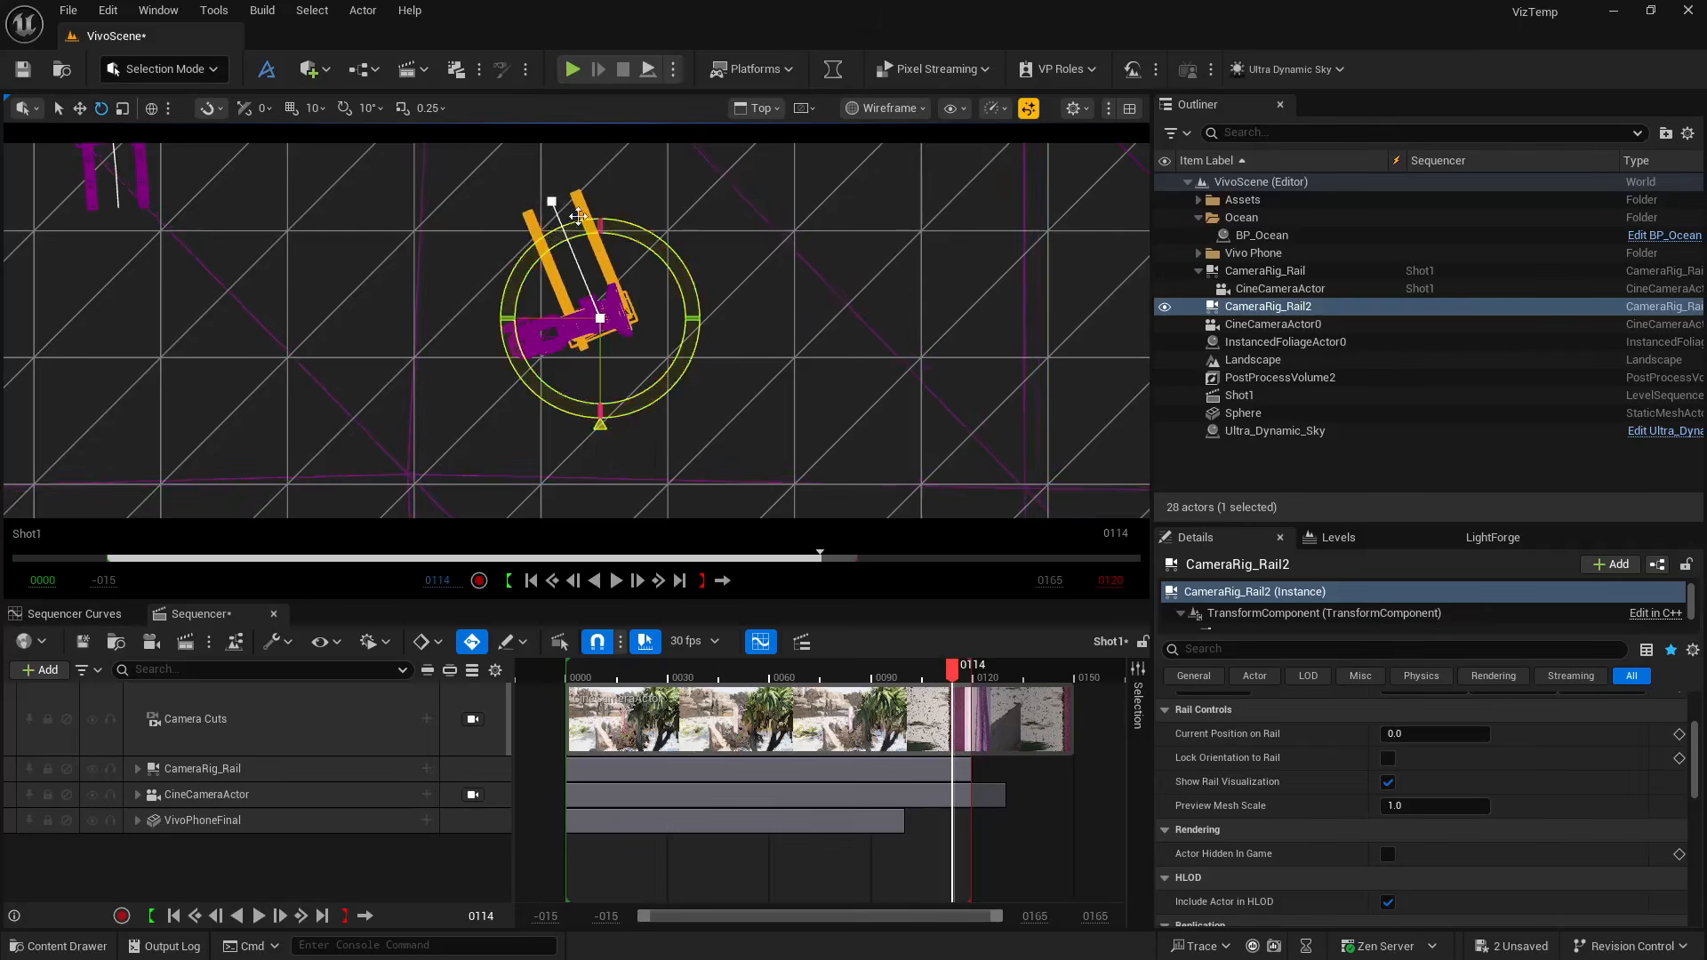
# Raise CameraRig_Rail2 closer to the underside of CineCameraActor0 in the Right orthographic view
pyautogui.click(760, 108)
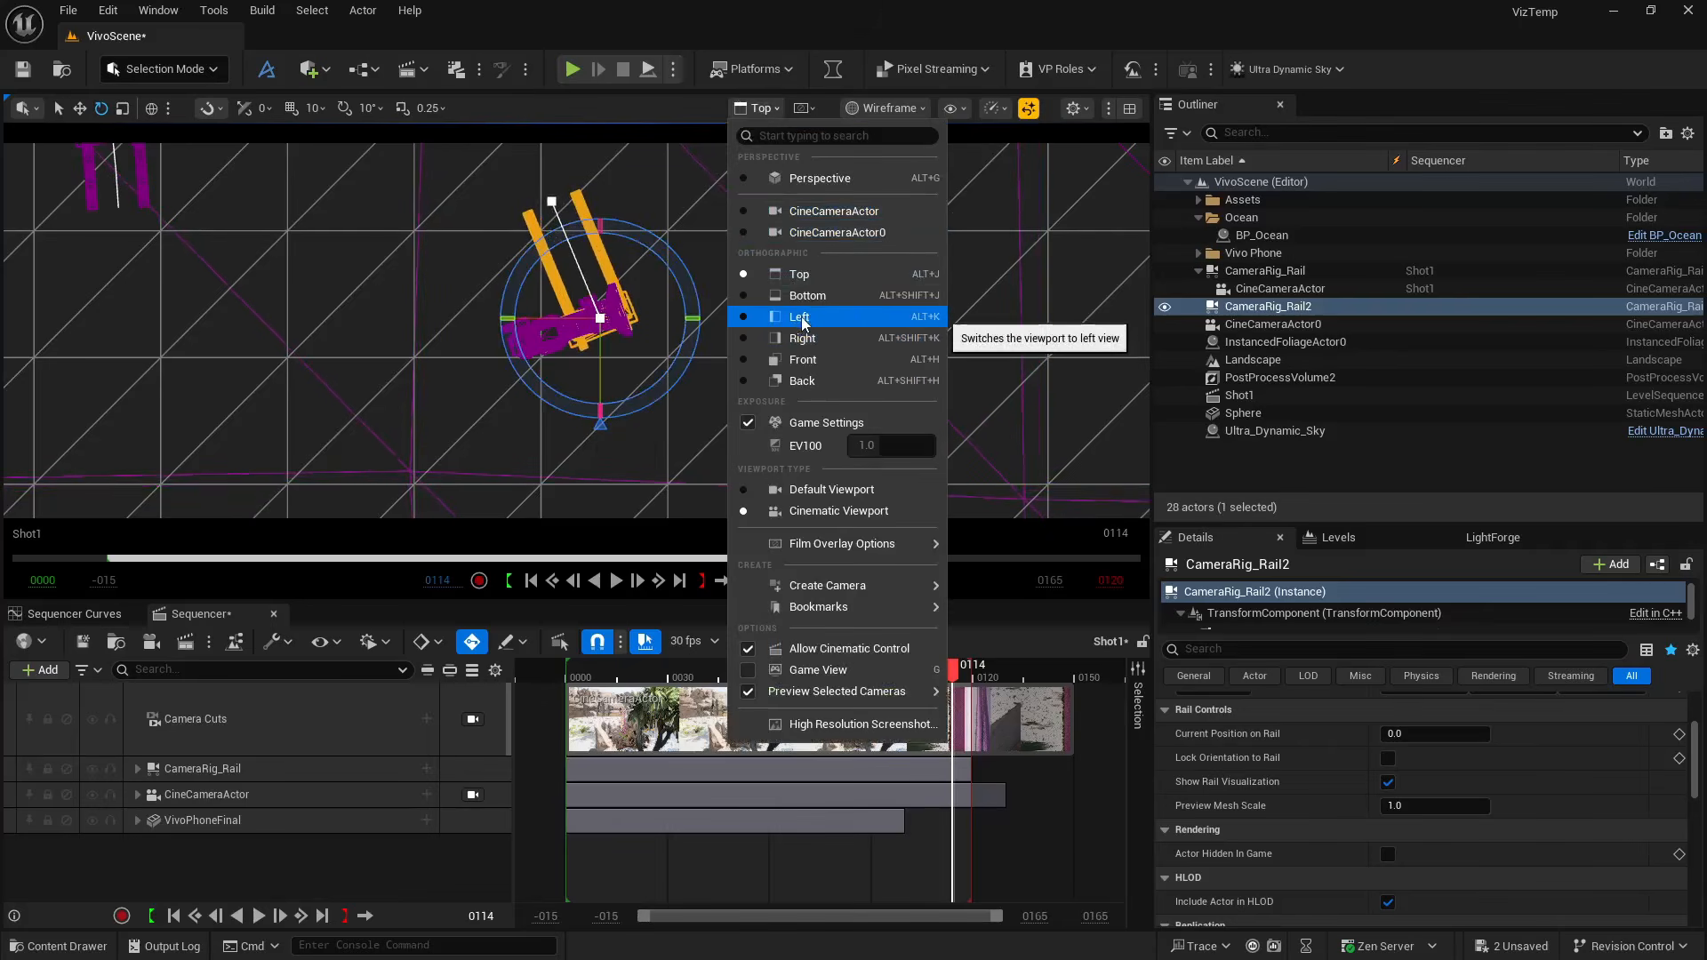
pyautogui.click(794, 338)
pyautogui.scroll(5, 591, 398)
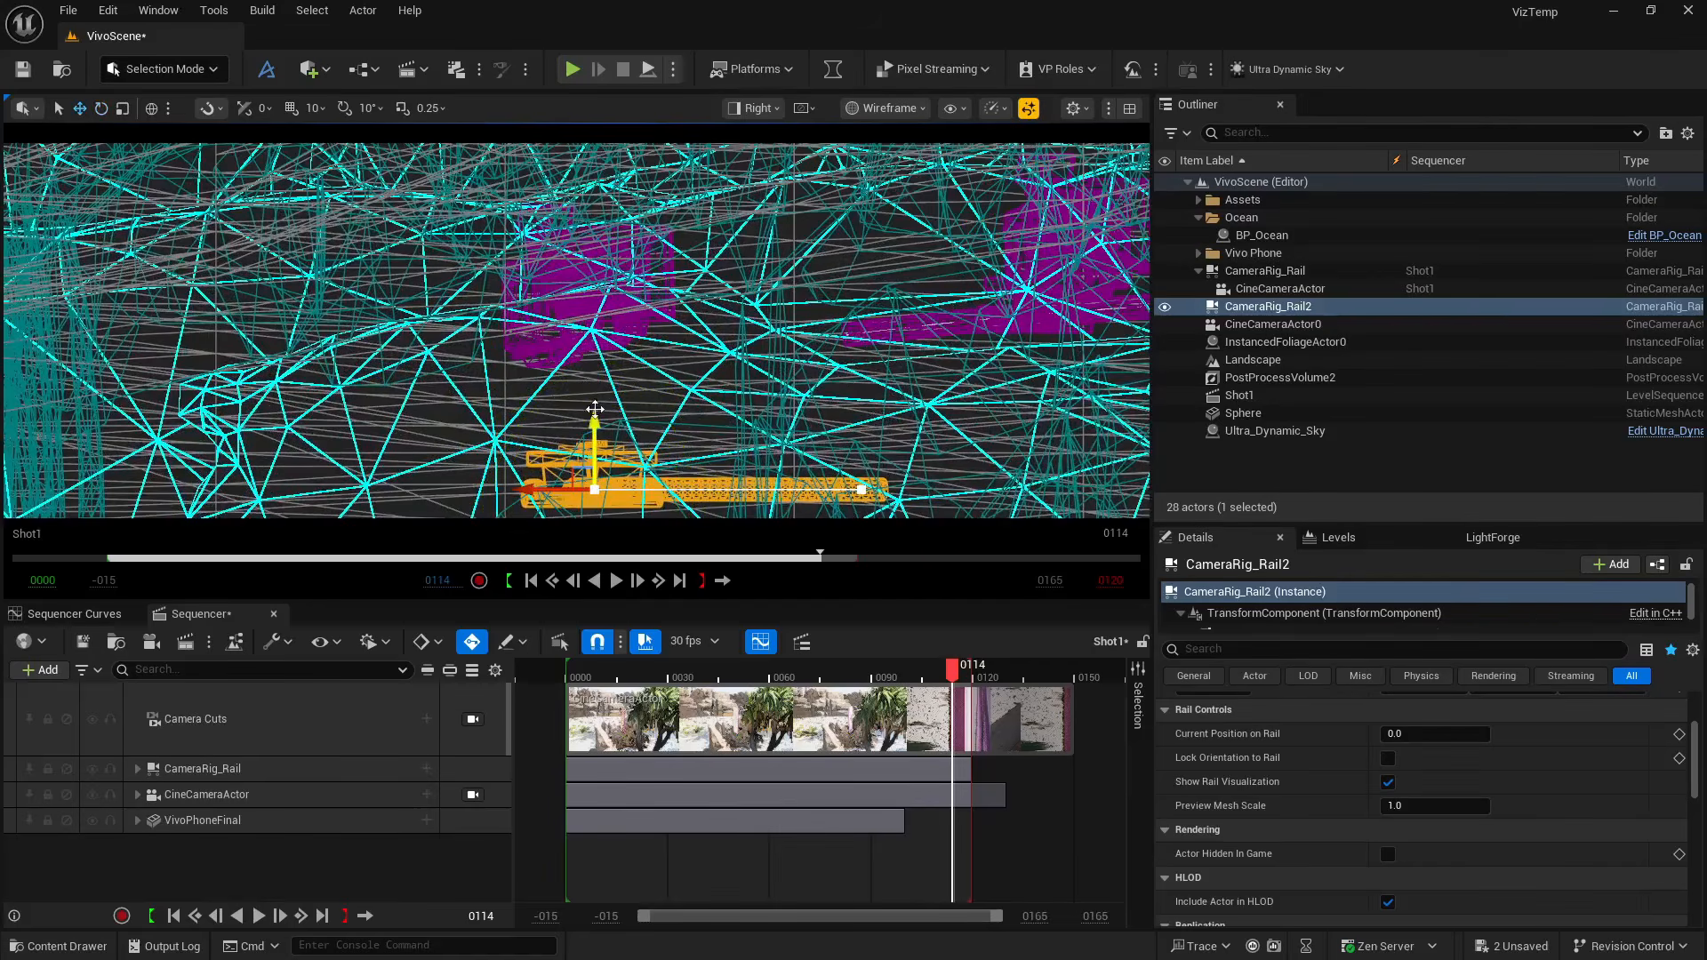
pyautogui.moveTo(595, 422); pyautogui.dragTo(595, 377)
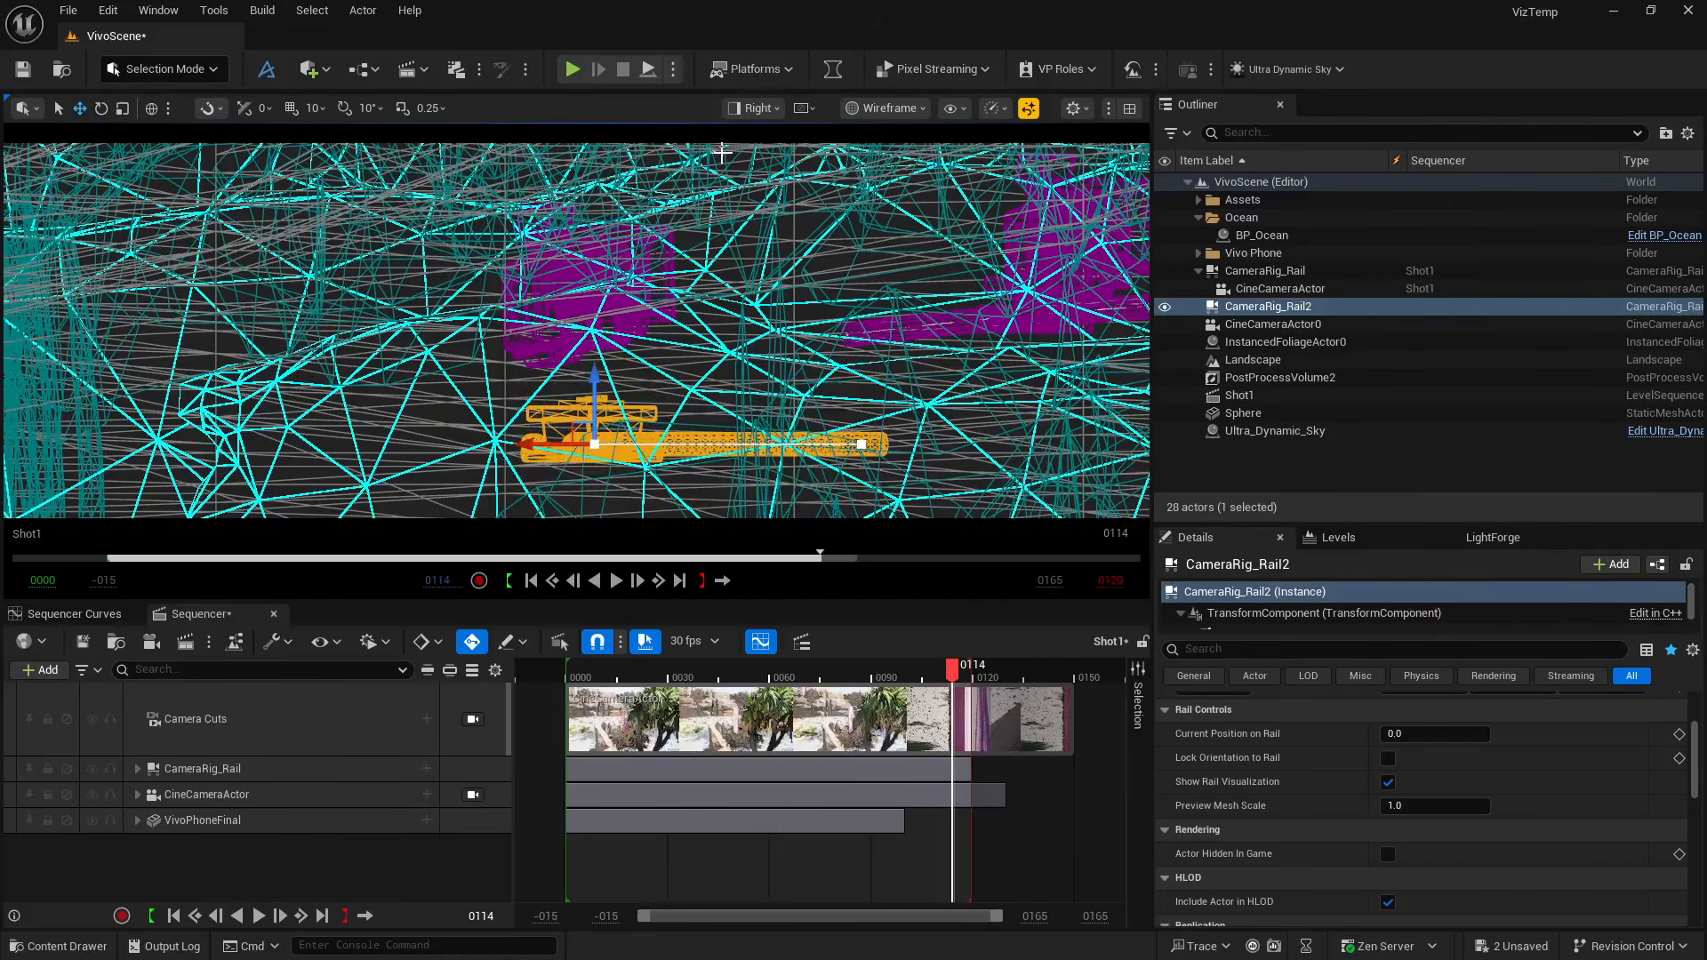
# Switch the viewport back to the Perspective view and inspect how CameraRig_Rail2 lines up beneath CineCameraActor0
pyautogui.click(755, 108)
pyautogui.click(791, 175)
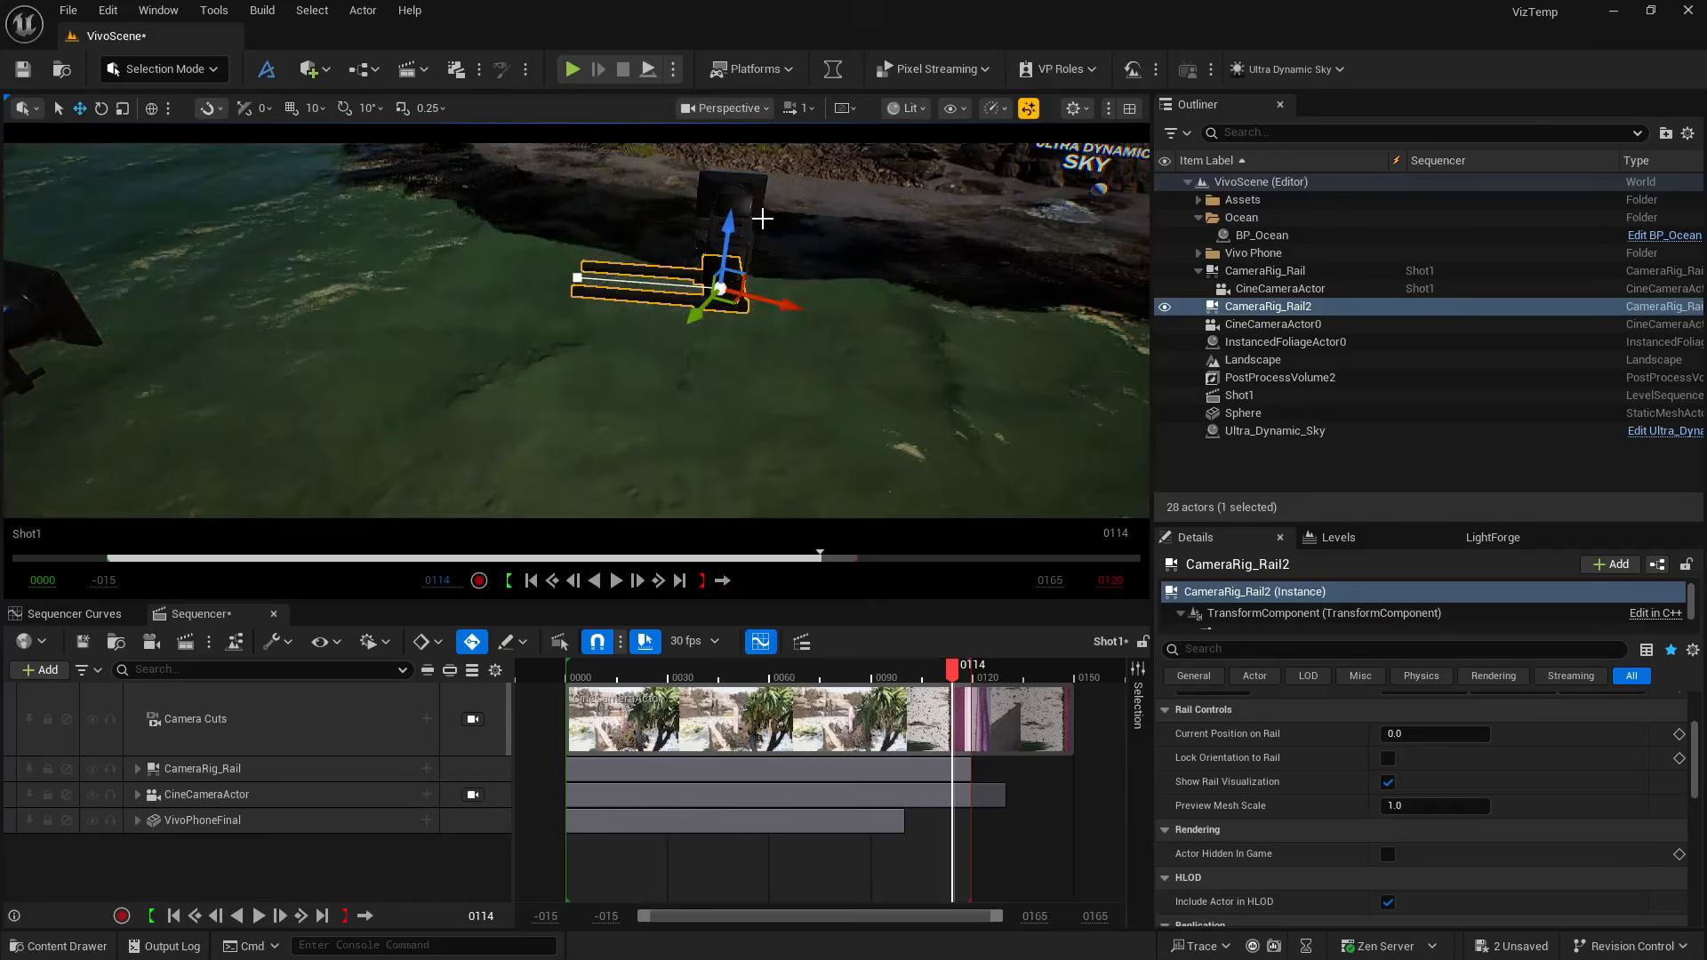
pyautogui.moveTo(623, 311); pyautogui.dragTo(472, 307, button='right')
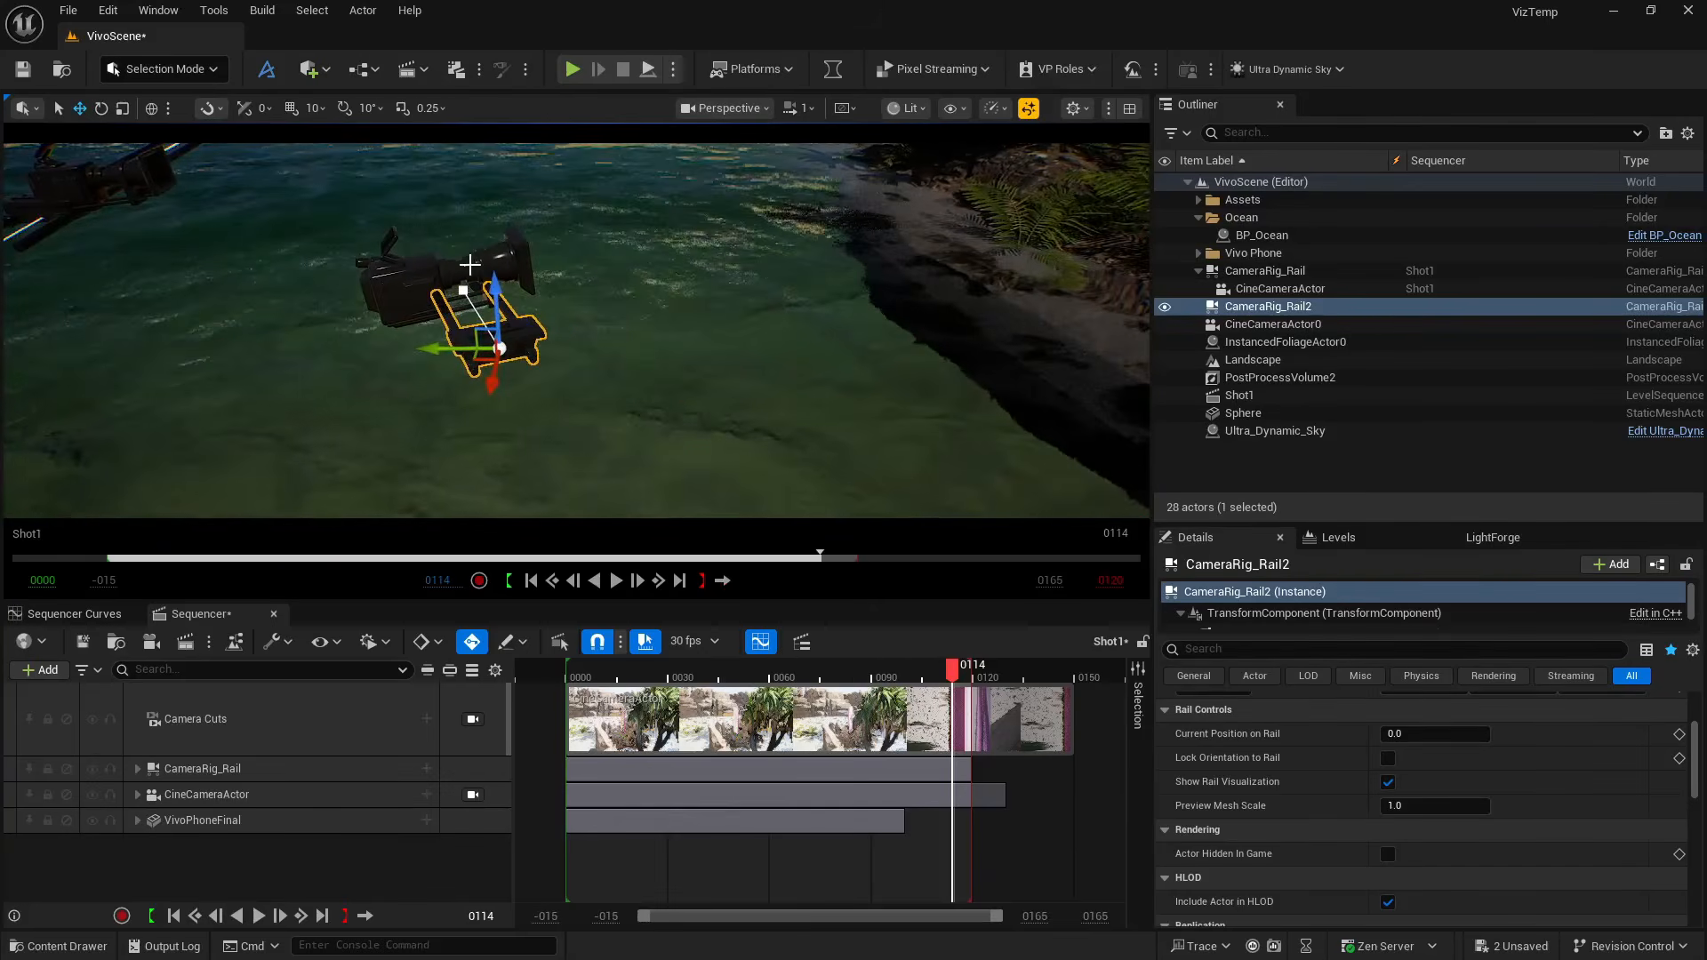
pyautogui.moveTo(489, 278); pyautogui.dragTo(570, 240)
pyautogui.moveTo(570, 240); pyautogui.dragTo(493, 205, button='right')
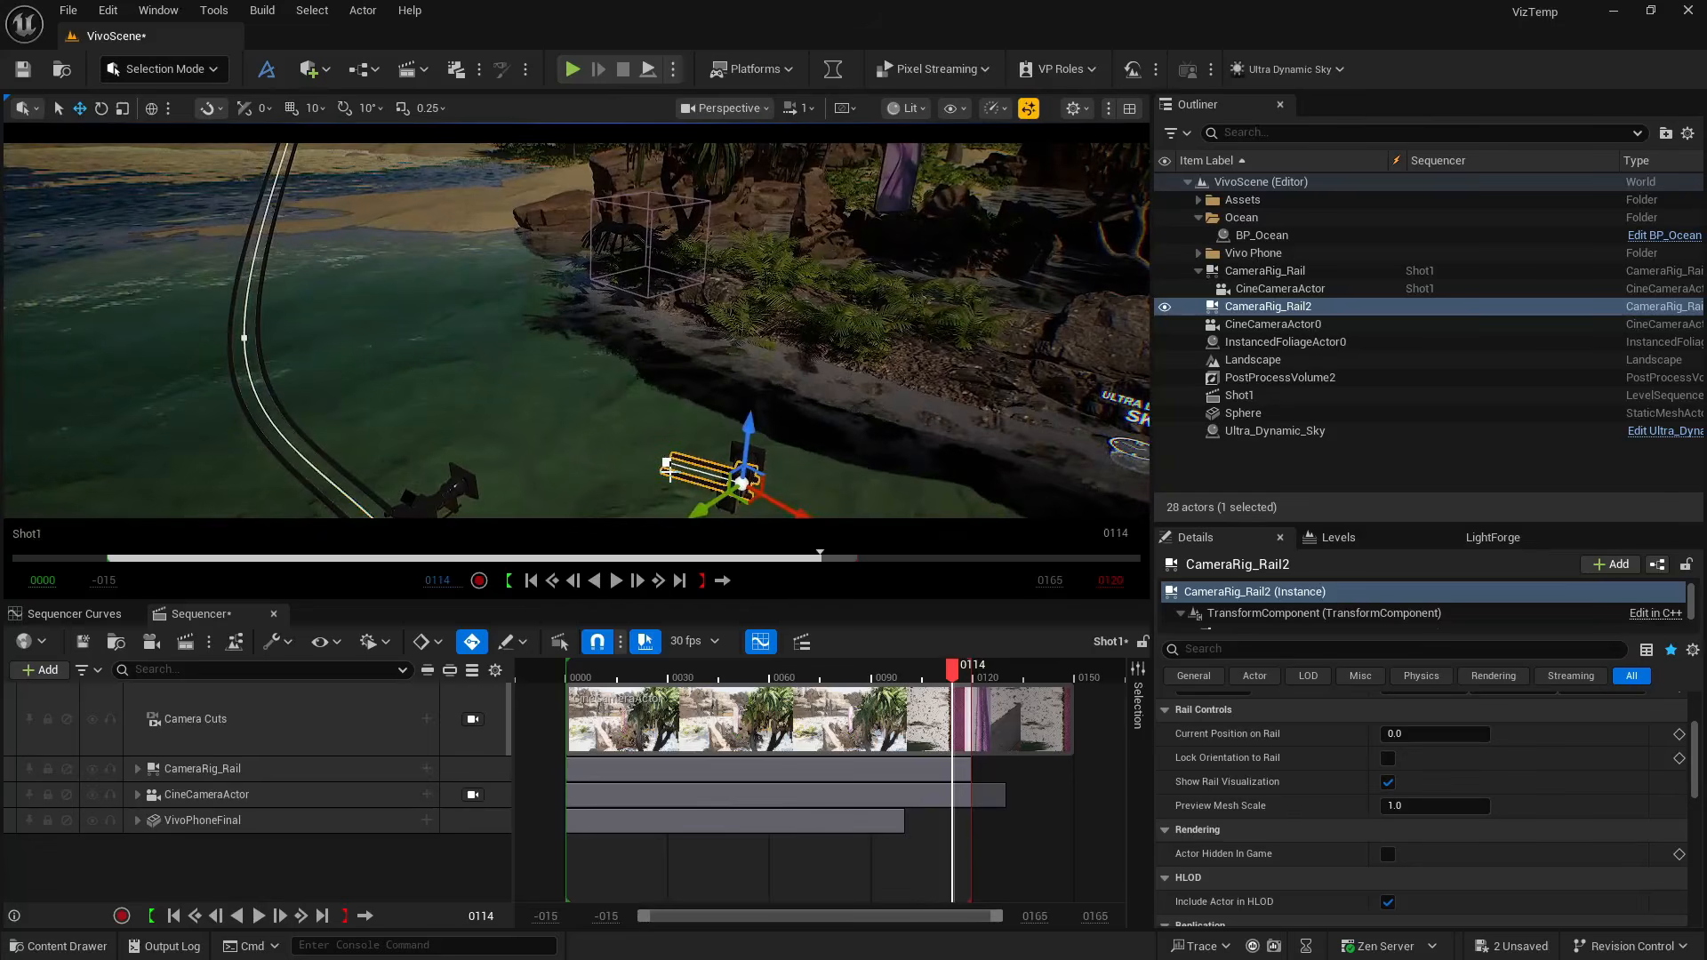
pyautogui.moveTo(663, 471)
pyautogui.mouseDown(button='right')
pyautogui.moveTo(662, 498)
pyautogui.moveTo(667, 462)
pyautogui.mouseUp(button='right')
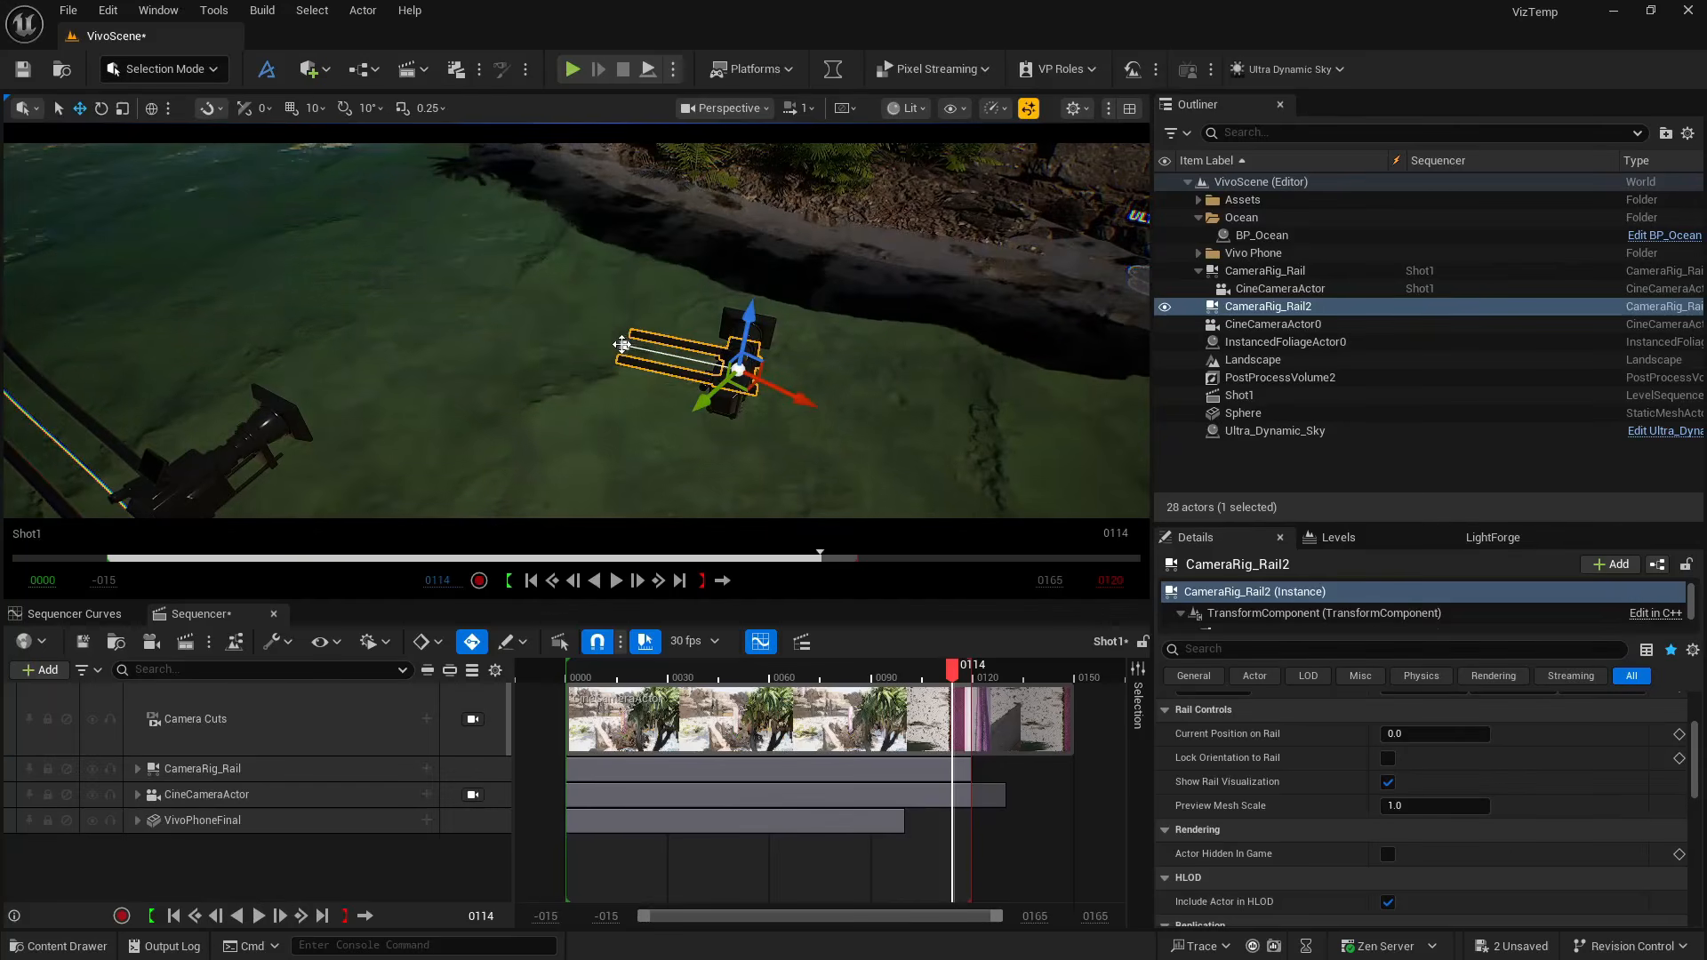
# Extend CameraRig_Rail2 with a third spline point duplicated from its end, raised and placed at about (857, 434, 266)
pyautogui.click(622, 345)
pyautogui.moveTo(621, 345); pyautogui.dragTo(645, 313, button='right')
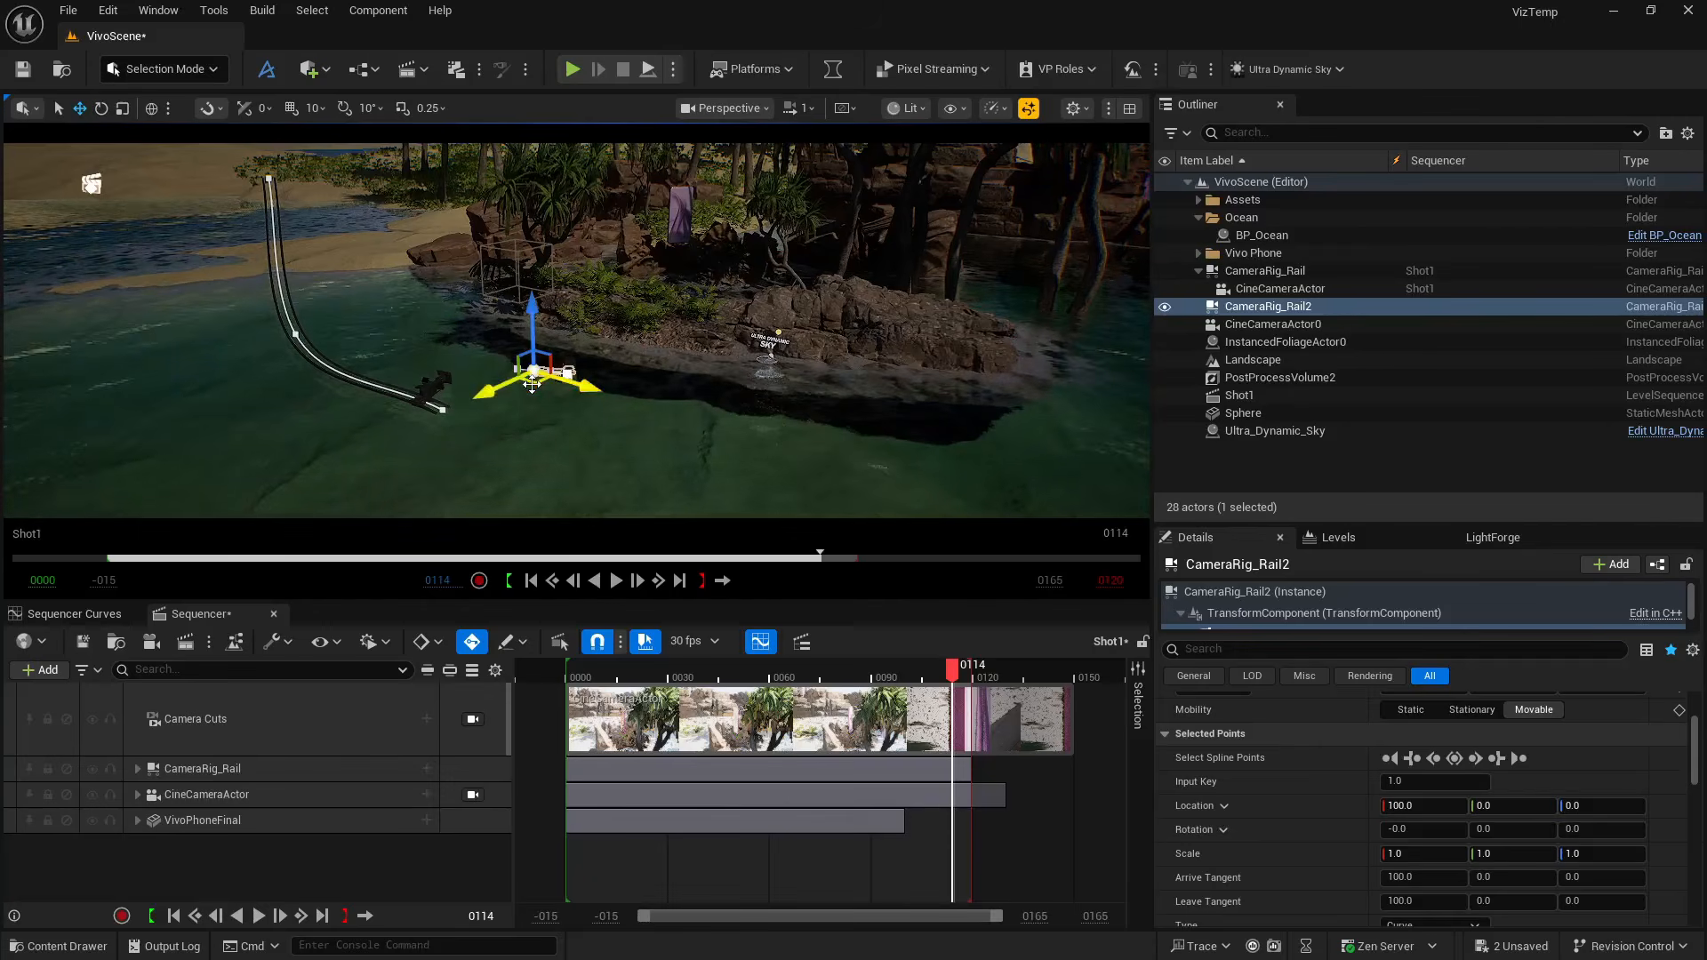
pyautogui.keyDown('alt'); pyautogui.moveTo(535, 384); pyautogui.dragTo(463, 331); pyautogui.keyUp('alt')
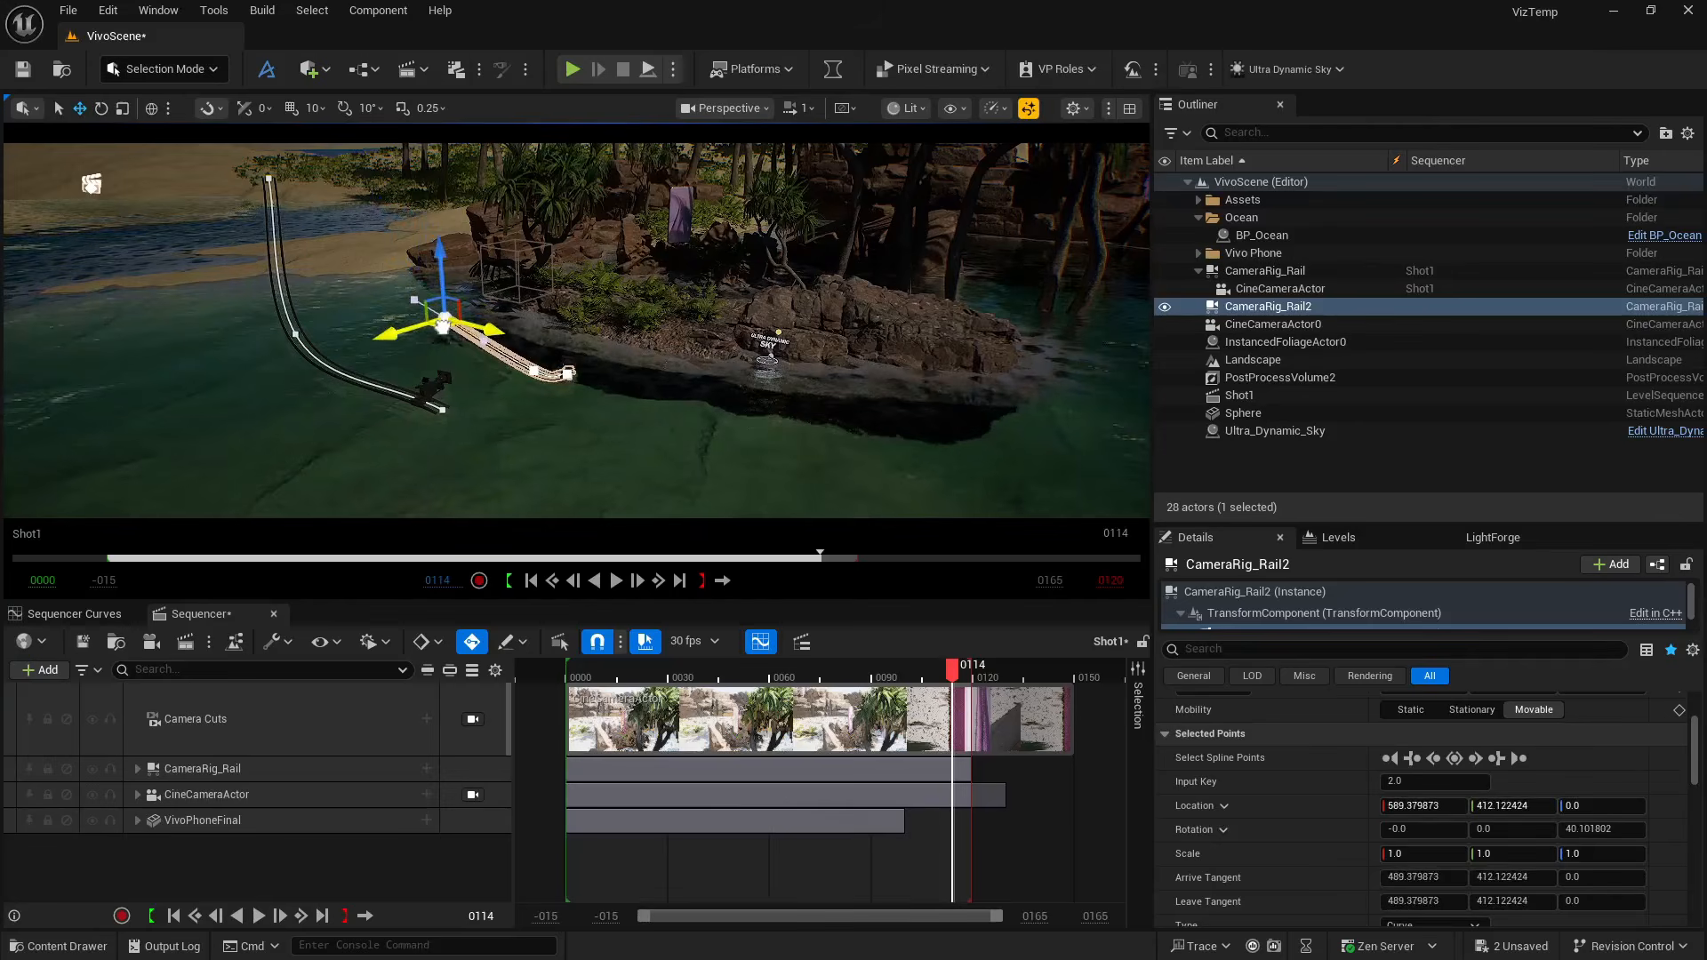
pyautogui.moveTo(426, 317); pyautogui.dragTo(388, 303)
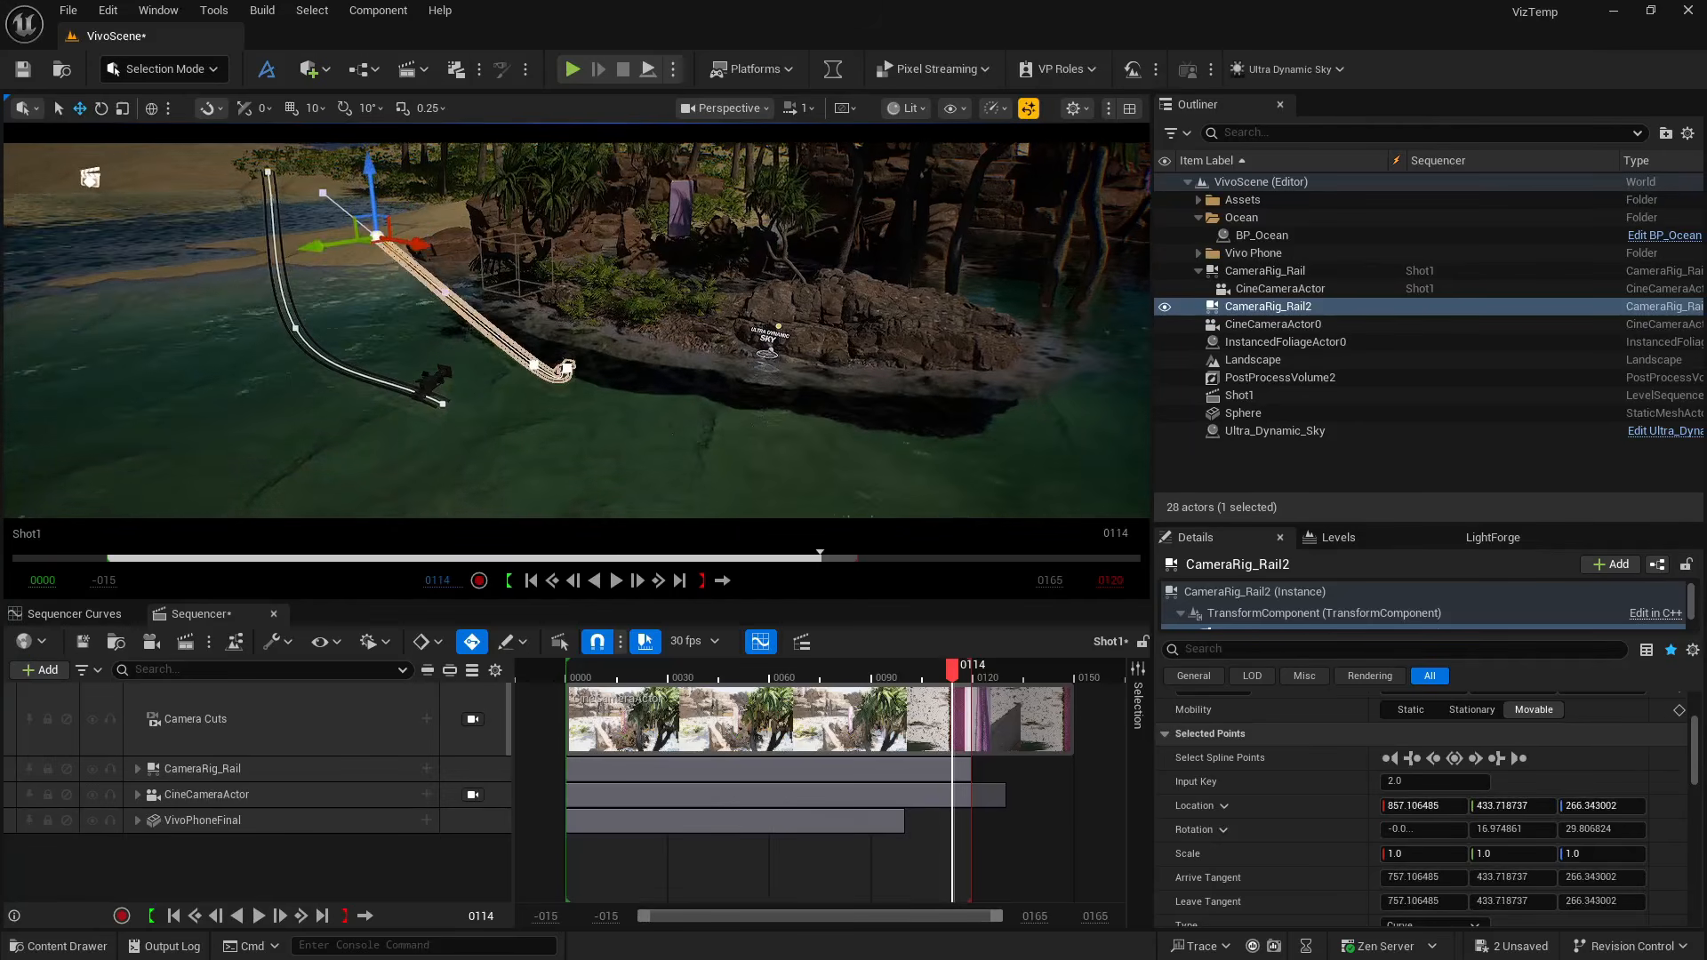
# Reposition the middle spline point of CameraRig_Rail2 to about (303, 101, 0) to soften the bend near the start
pyautogui.moveTo(378, 255); pyautogui.dragTo(294, 373, button='right')
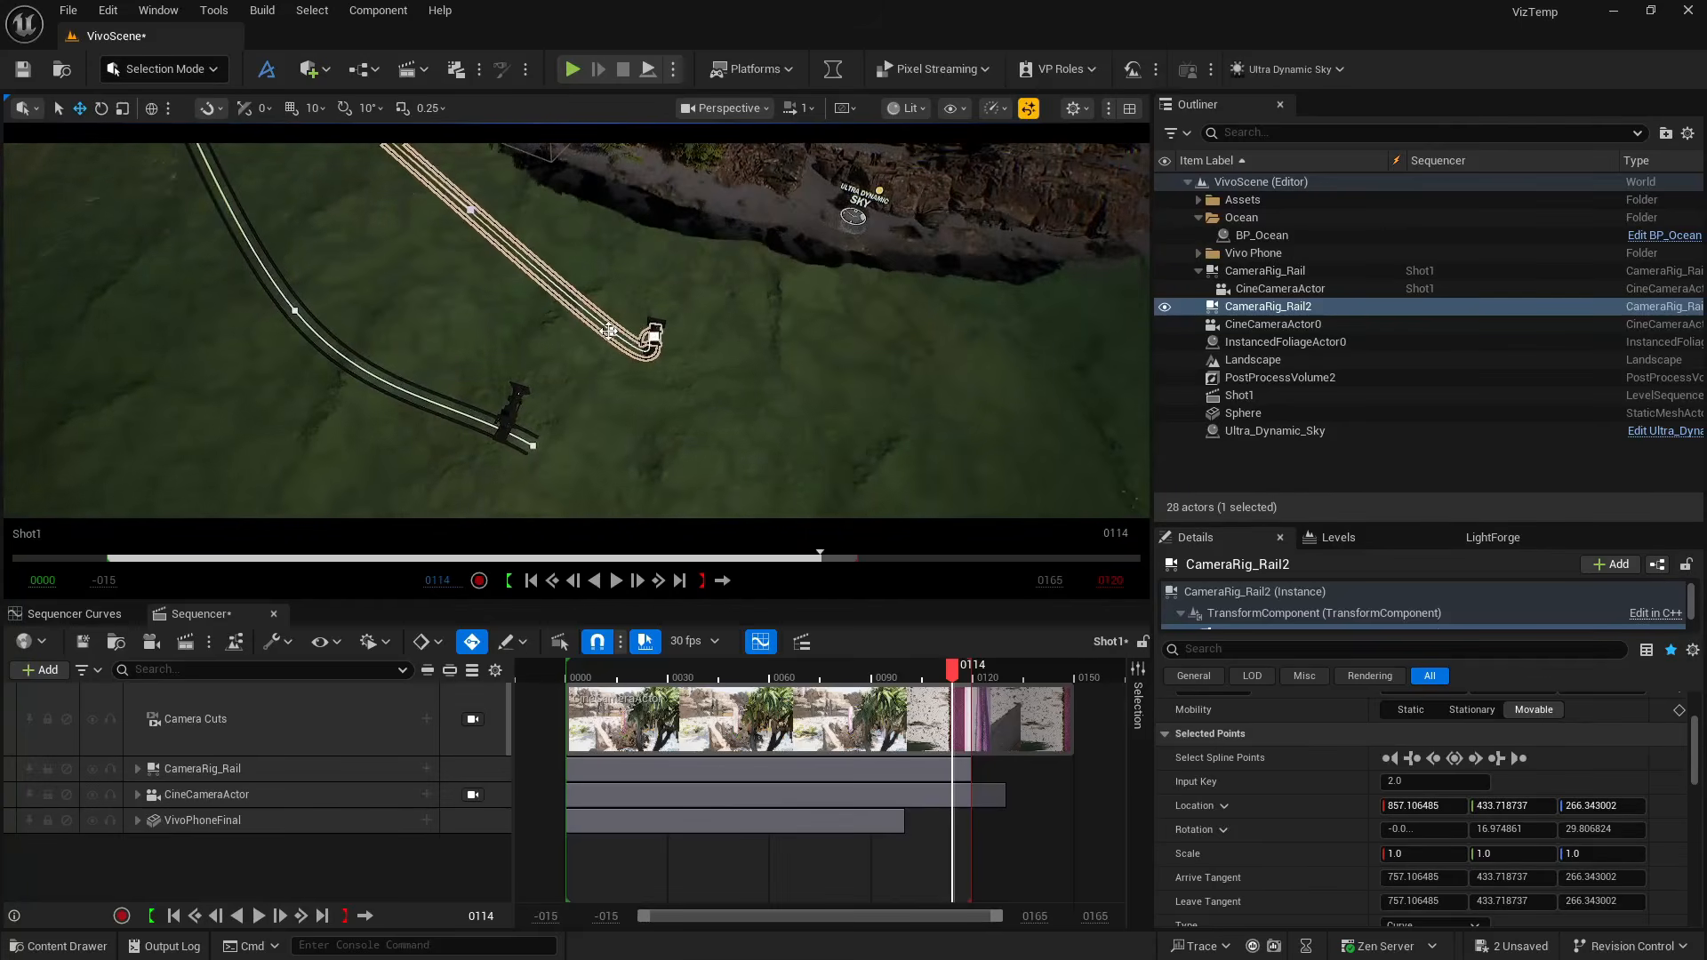
pyautogui.moveTo(619, 353); pyautogui.dragTo(539, 309)
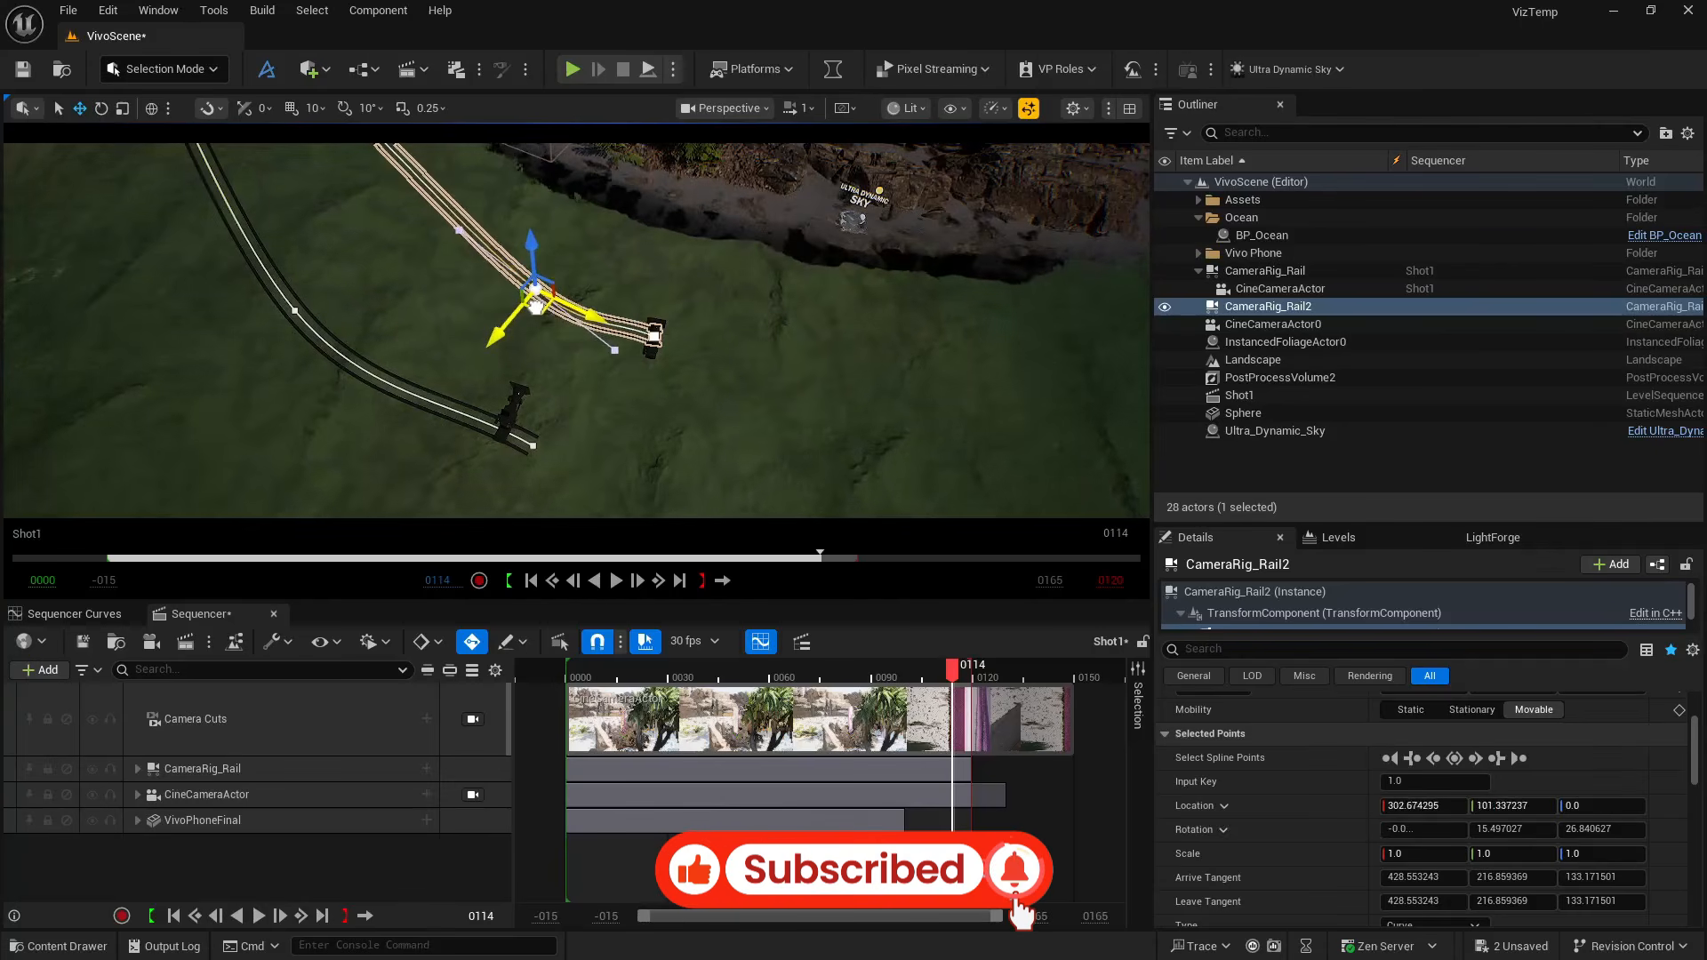
pyautogui.moveTo(539, 310); pyautogui.dragTo(533, 351, button='right')
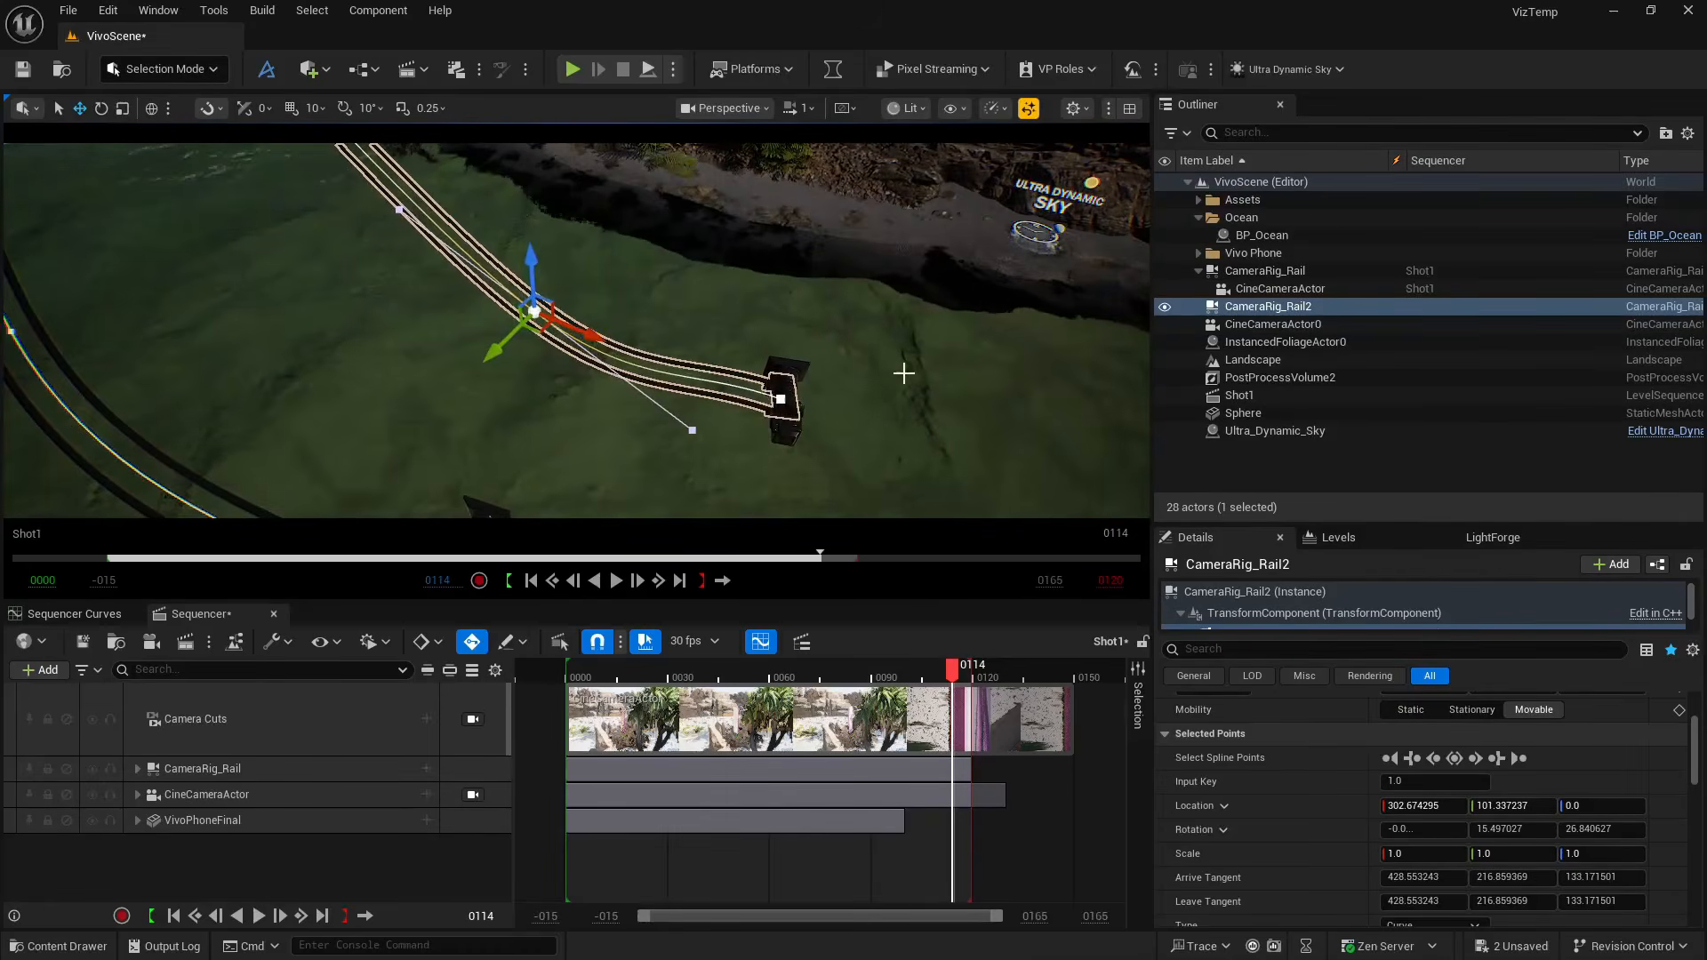
# Attach CineCameraActor0 to CameraRig_Rail2 as its child in the Outliner
pyautogui.click(800, 366)
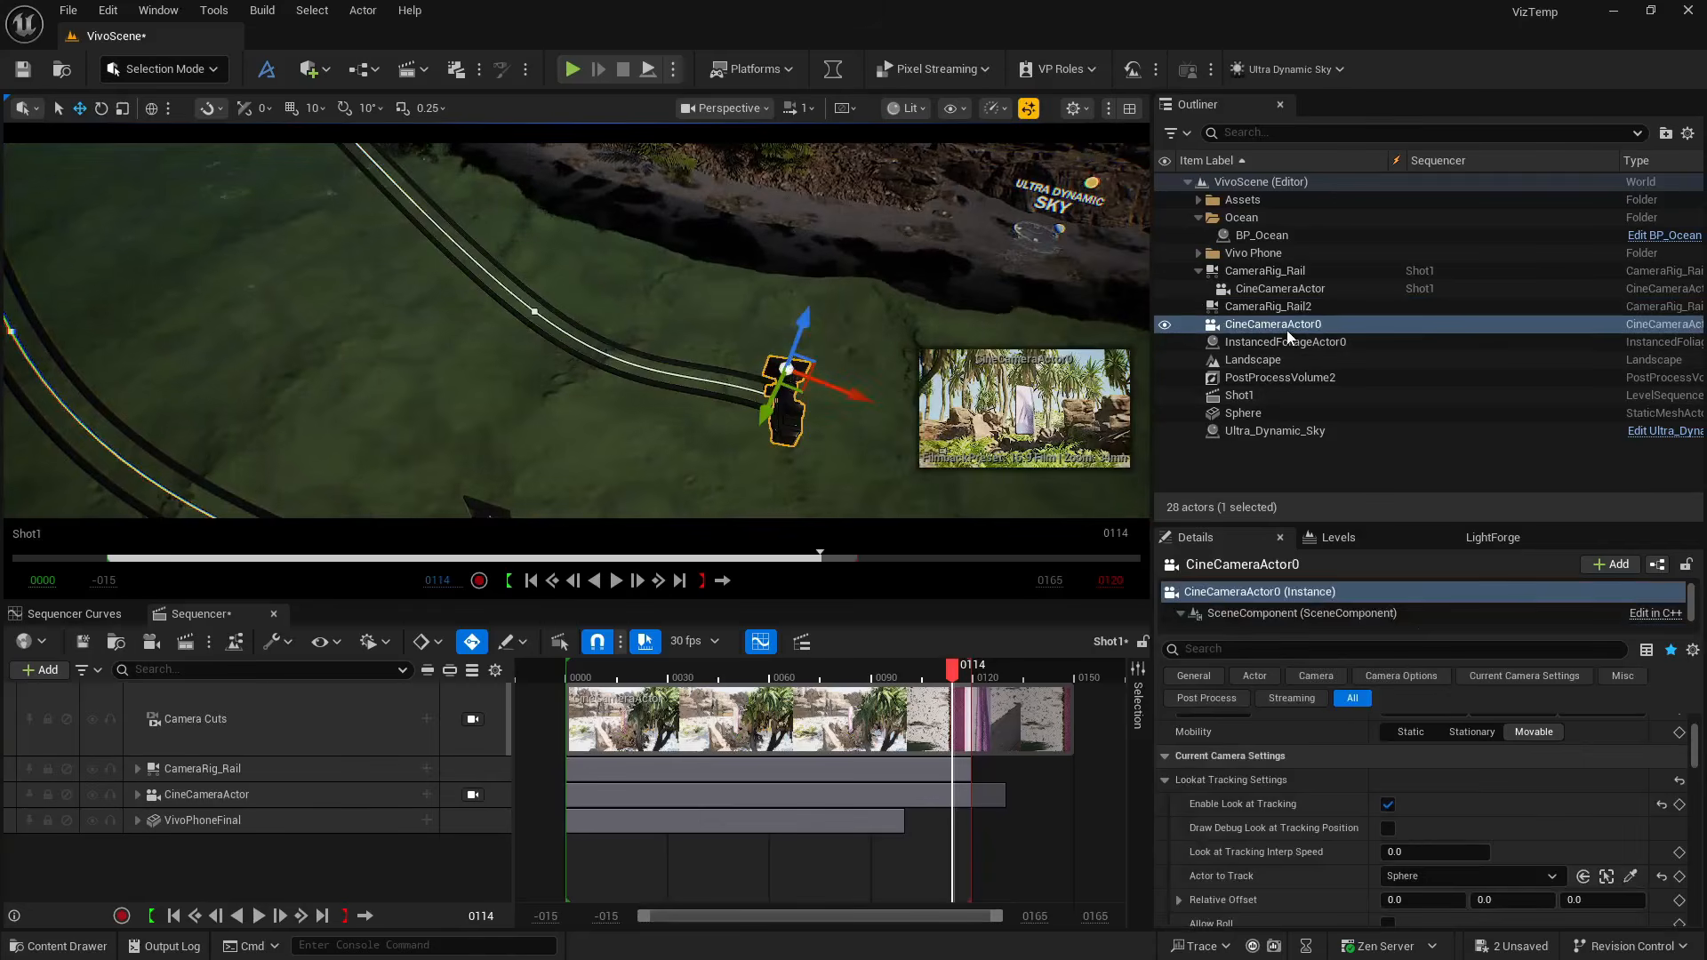
pyautogui.moveTo(1265, 331); pyautogui.dragTo(1262, 304)
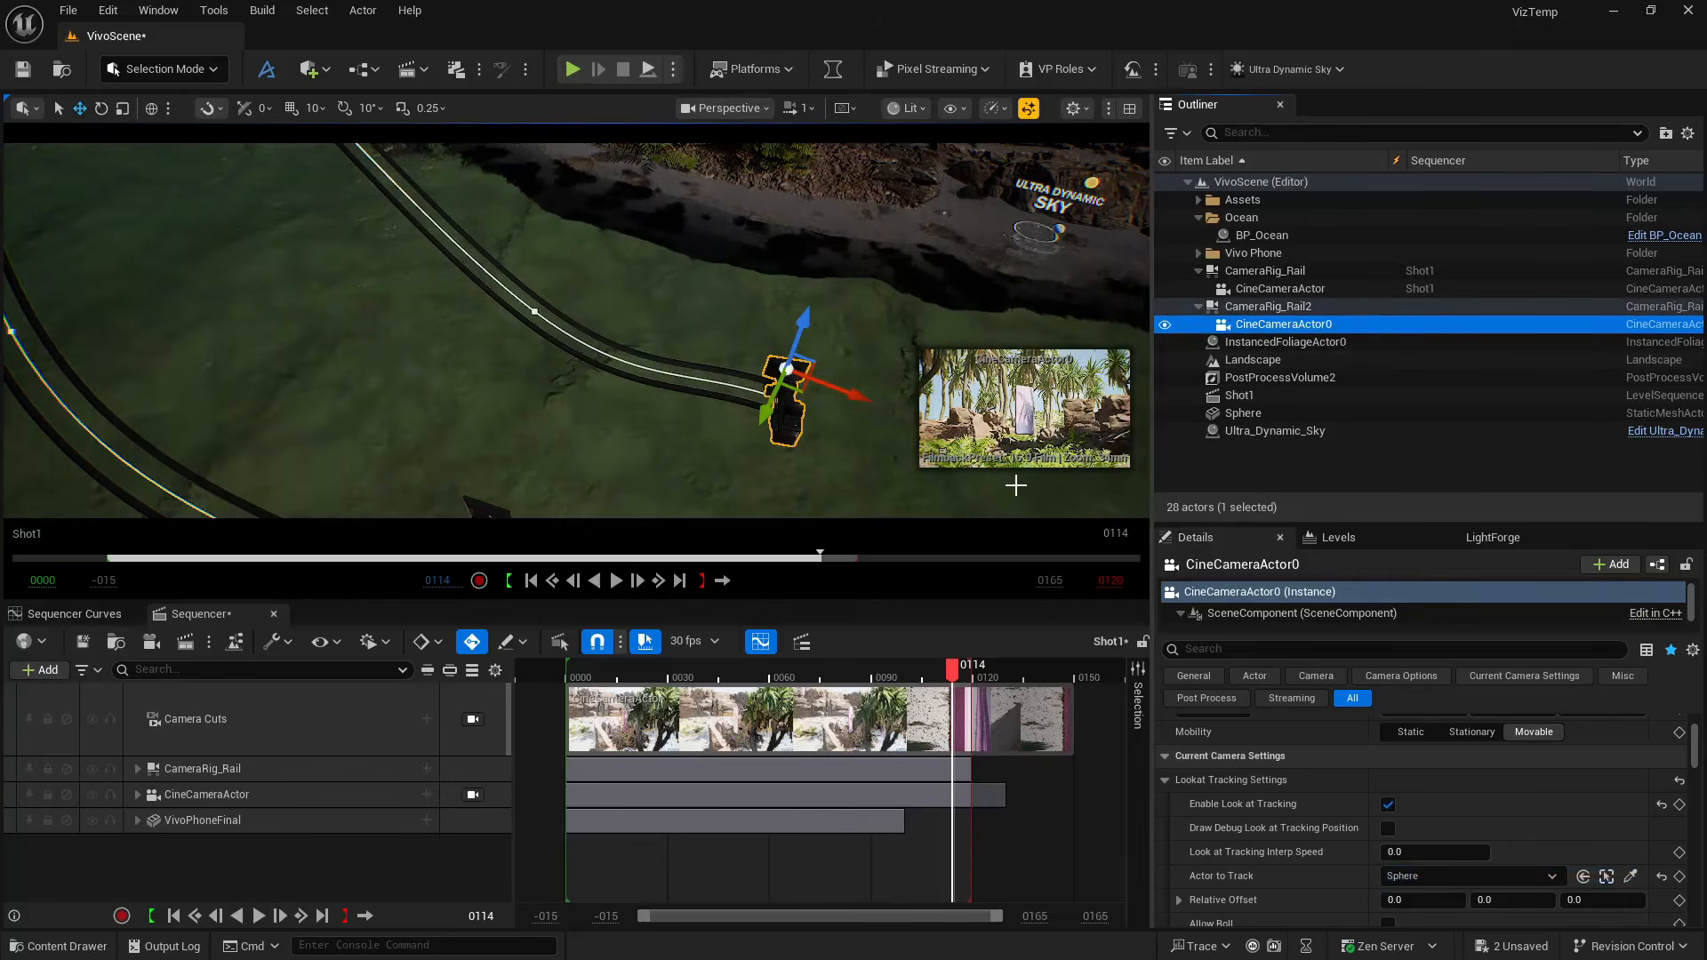
pyautogui.click(707, 380)
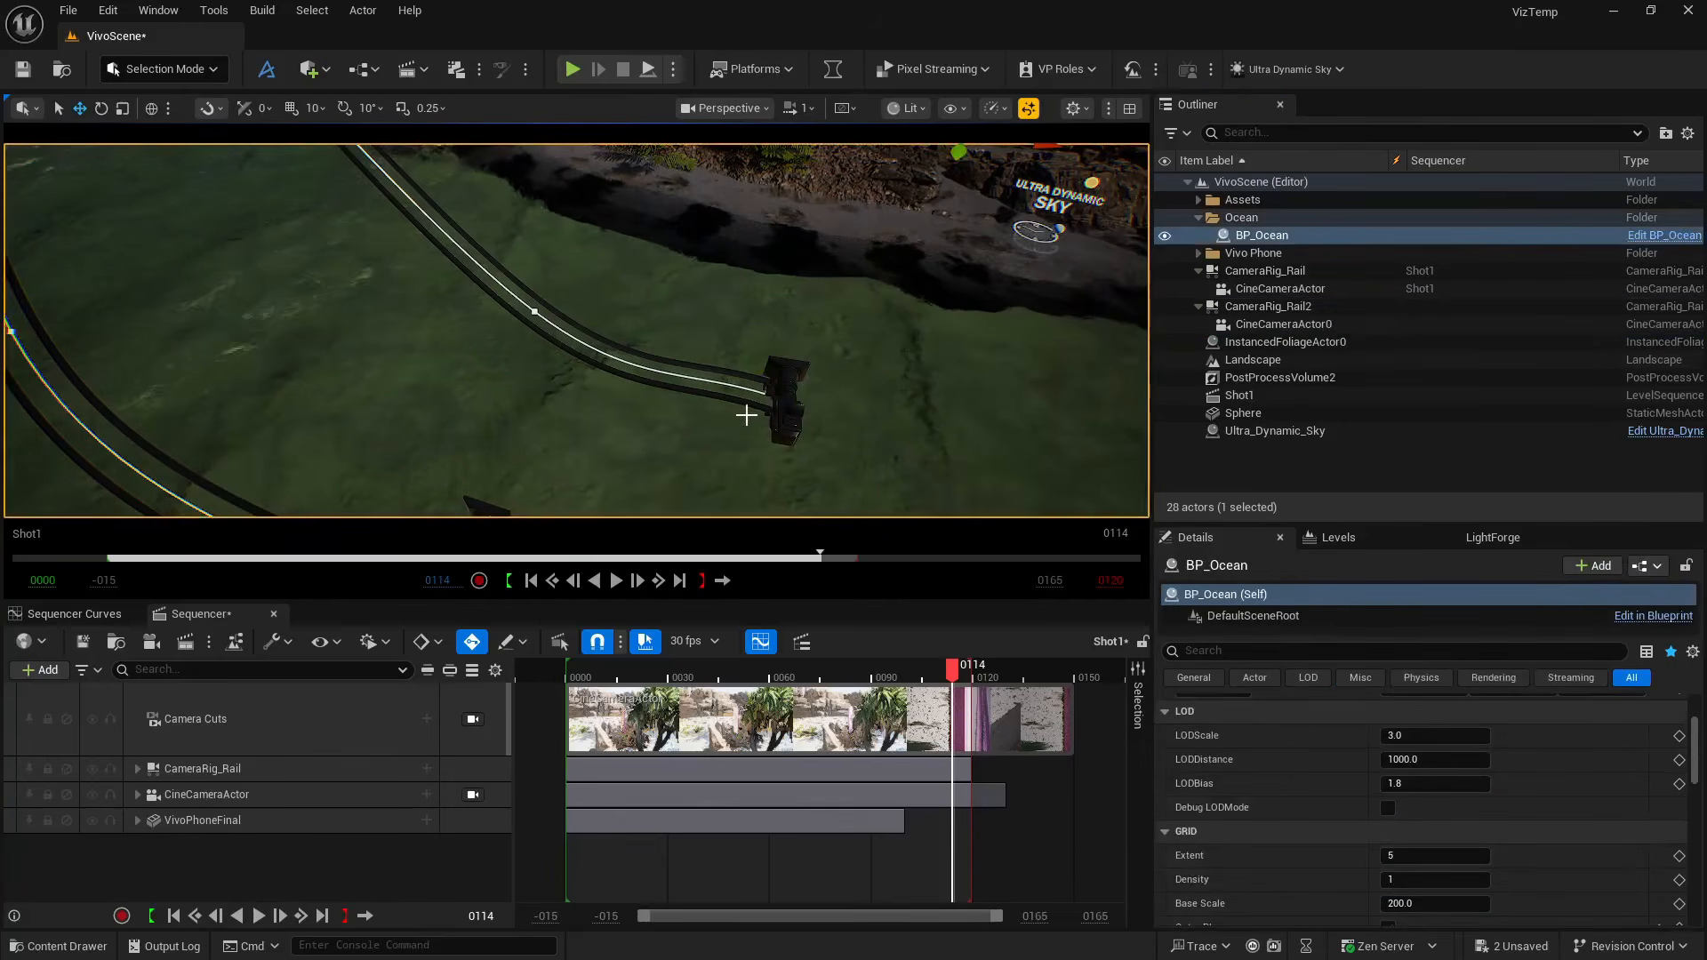
# Slide the camera to the end of CameraRig_Rail2 by setting Current Position on Rail to 1.0
pyautogui.click(1274, 307)
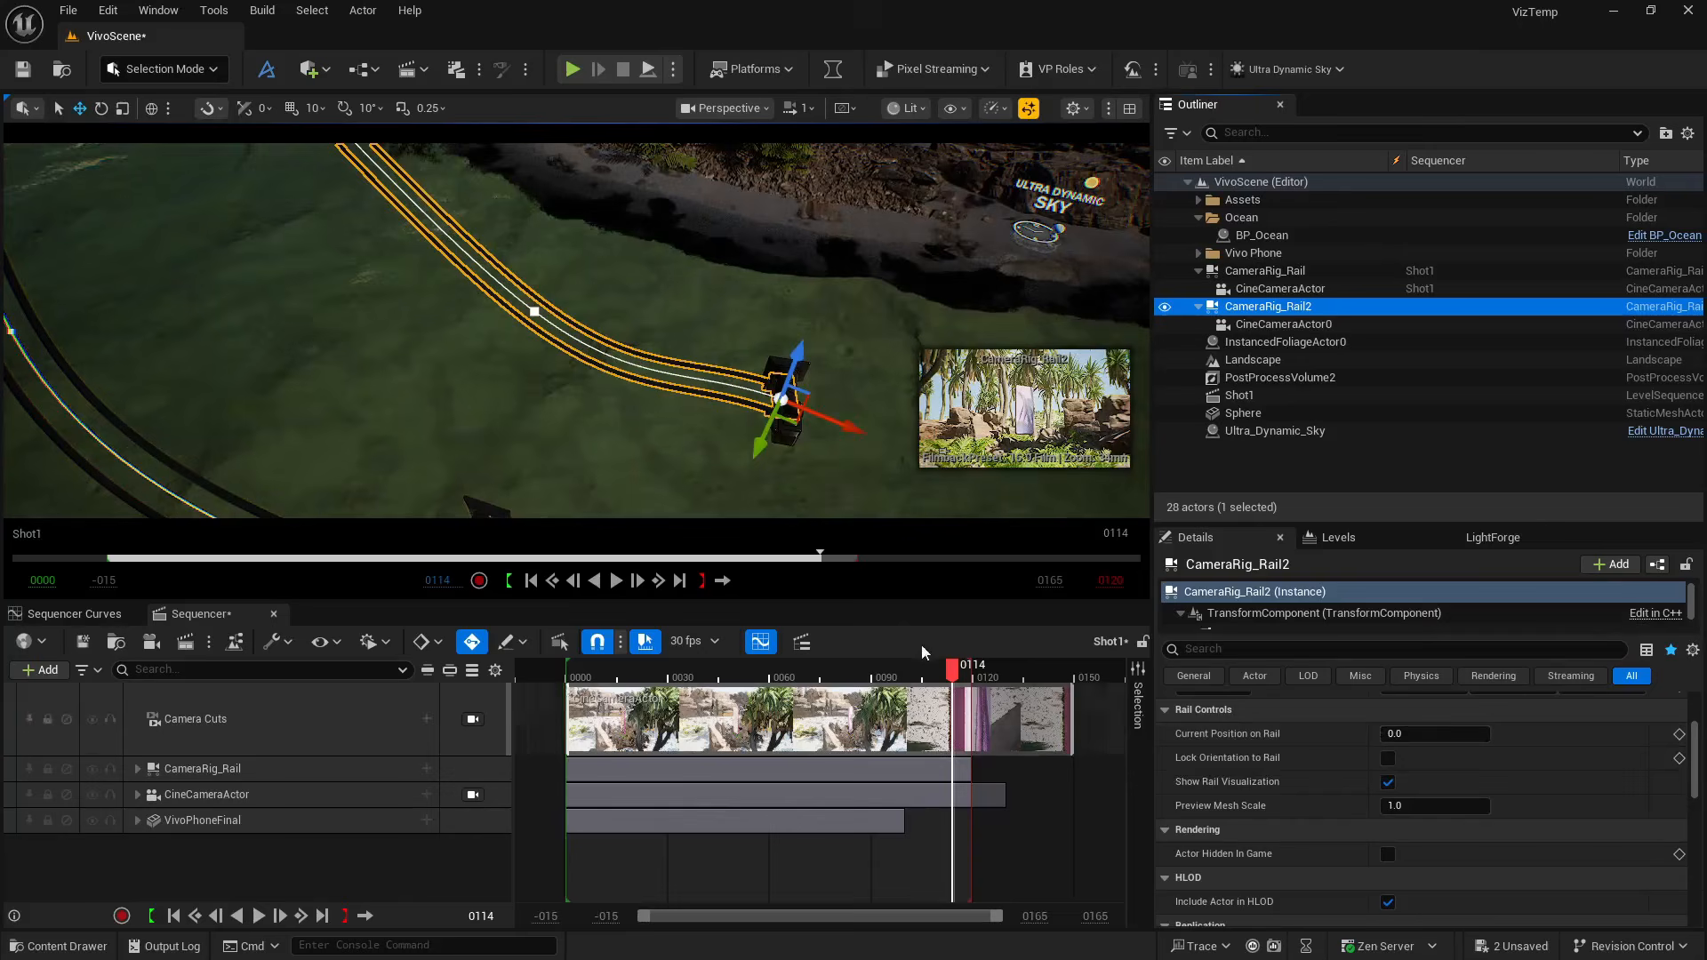
pyautogui.moveTo(820, 462)
pyautogui.mouseDown(button='right')
pyautogui.moveTo(821, 374)
pyautogui.moveTo(820, 462)
pyautogui.mouseUp(button='right')
pyautogui.press('s')
pyautogui.moveTo(1390, 734); pyautogui.dragTo(1429, 733)
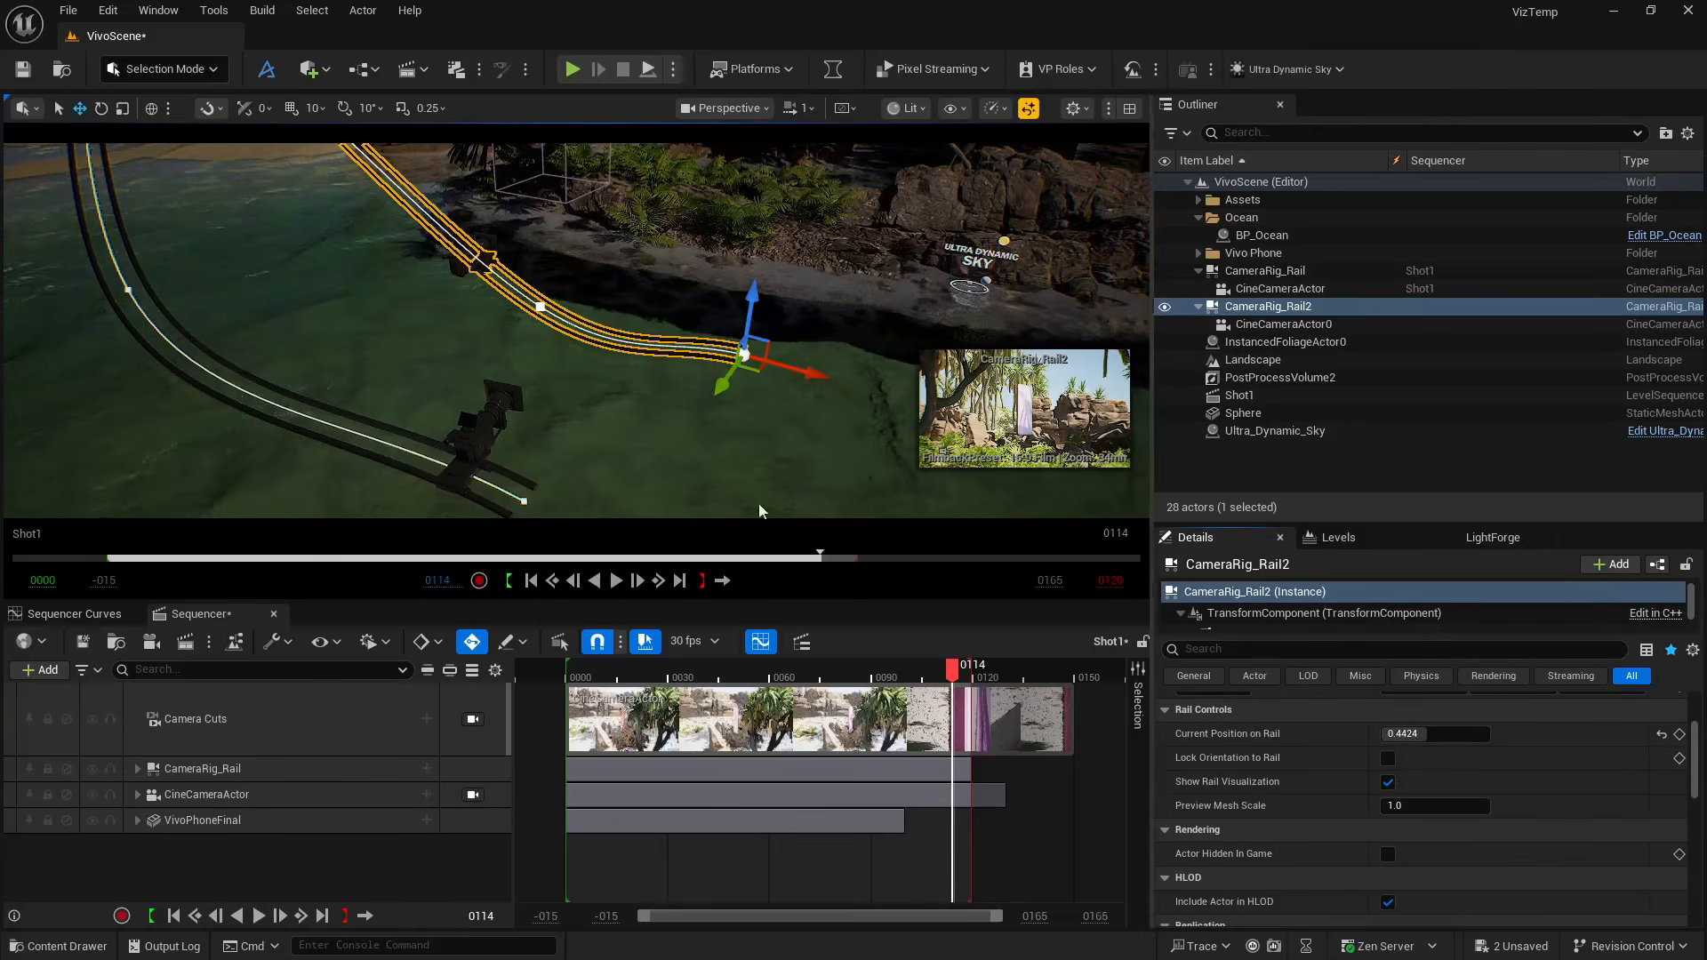
pyautogui.click(1282, 323)
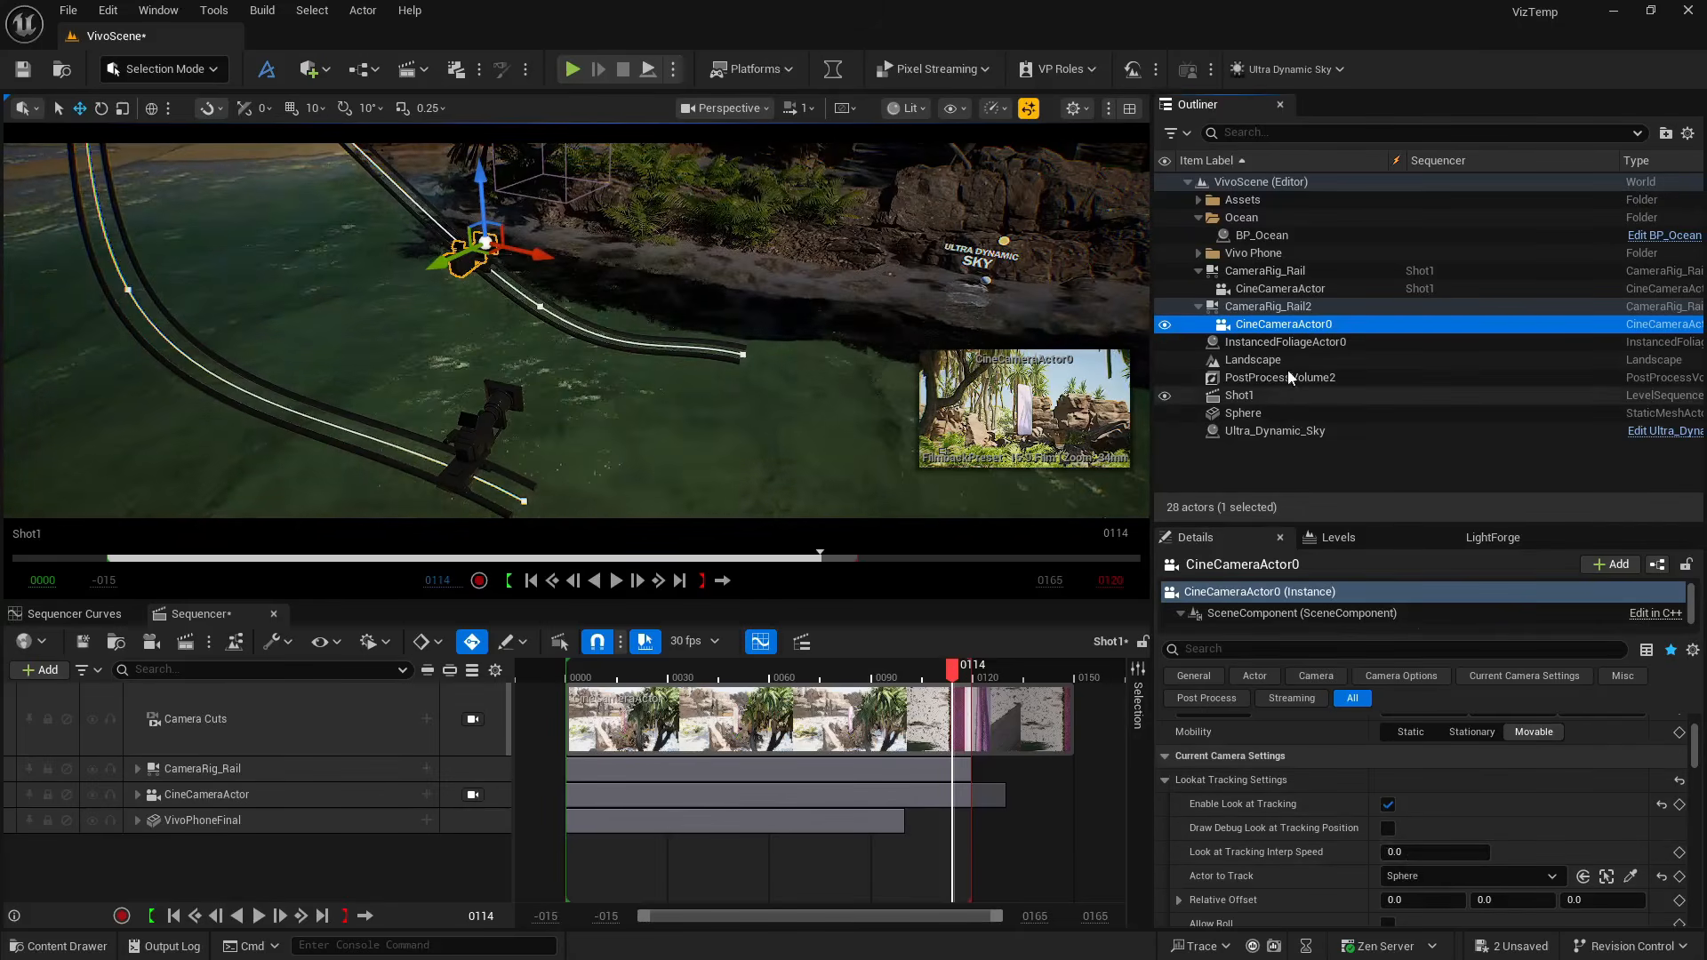
pyautogui.click(1281, 307)
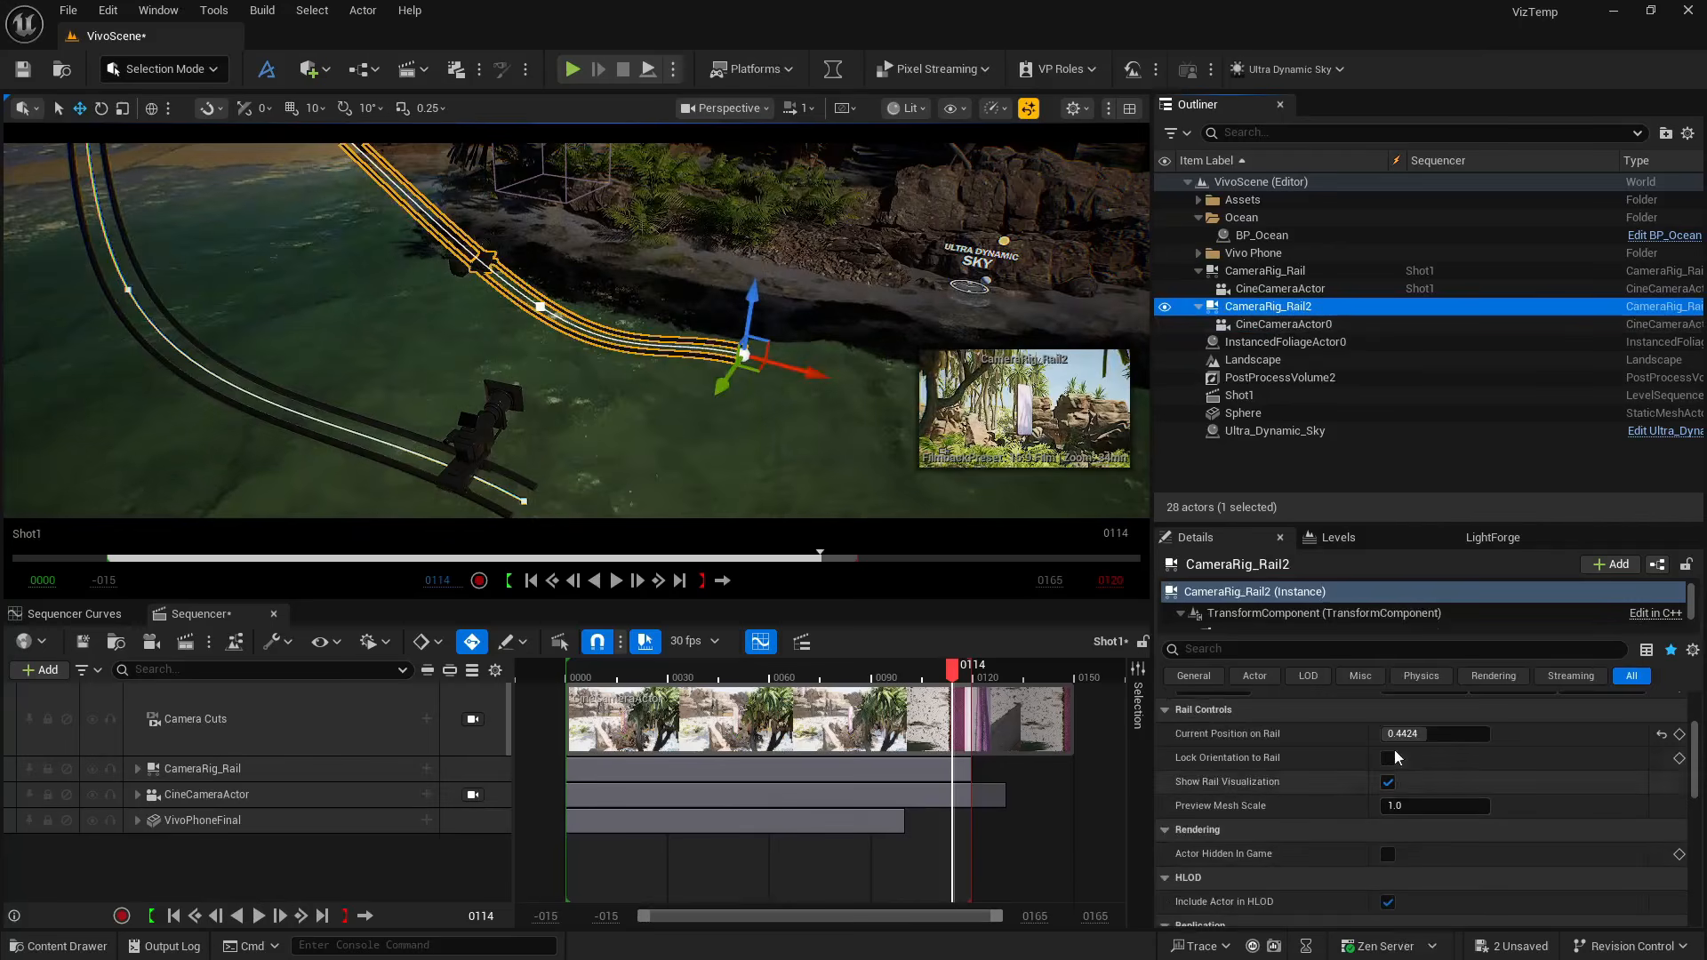
pyautogui.moveTo(1422, 735); pyautogui.dragTo(1489, 734)
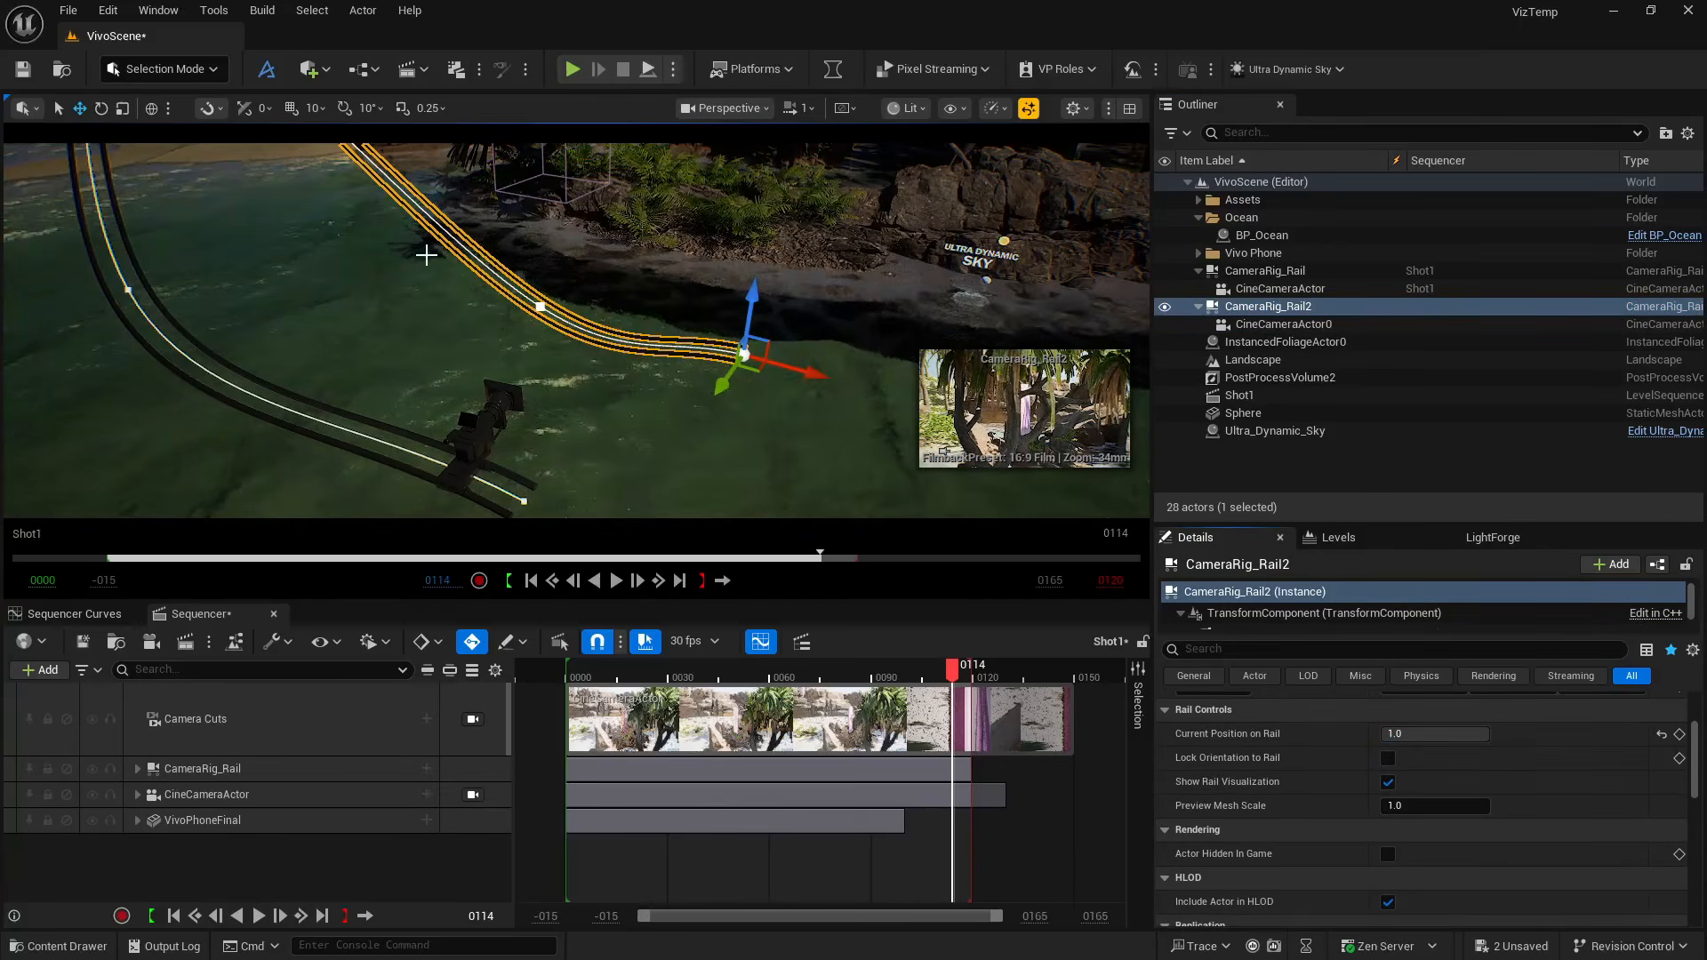
# Pull the end spline point of CameraRig_Rail2 farther along the shore to about (1232, 800, 379)
pyautogui.moveTo(427, 255); pyautogui.dragTo(248, 282, button='right')
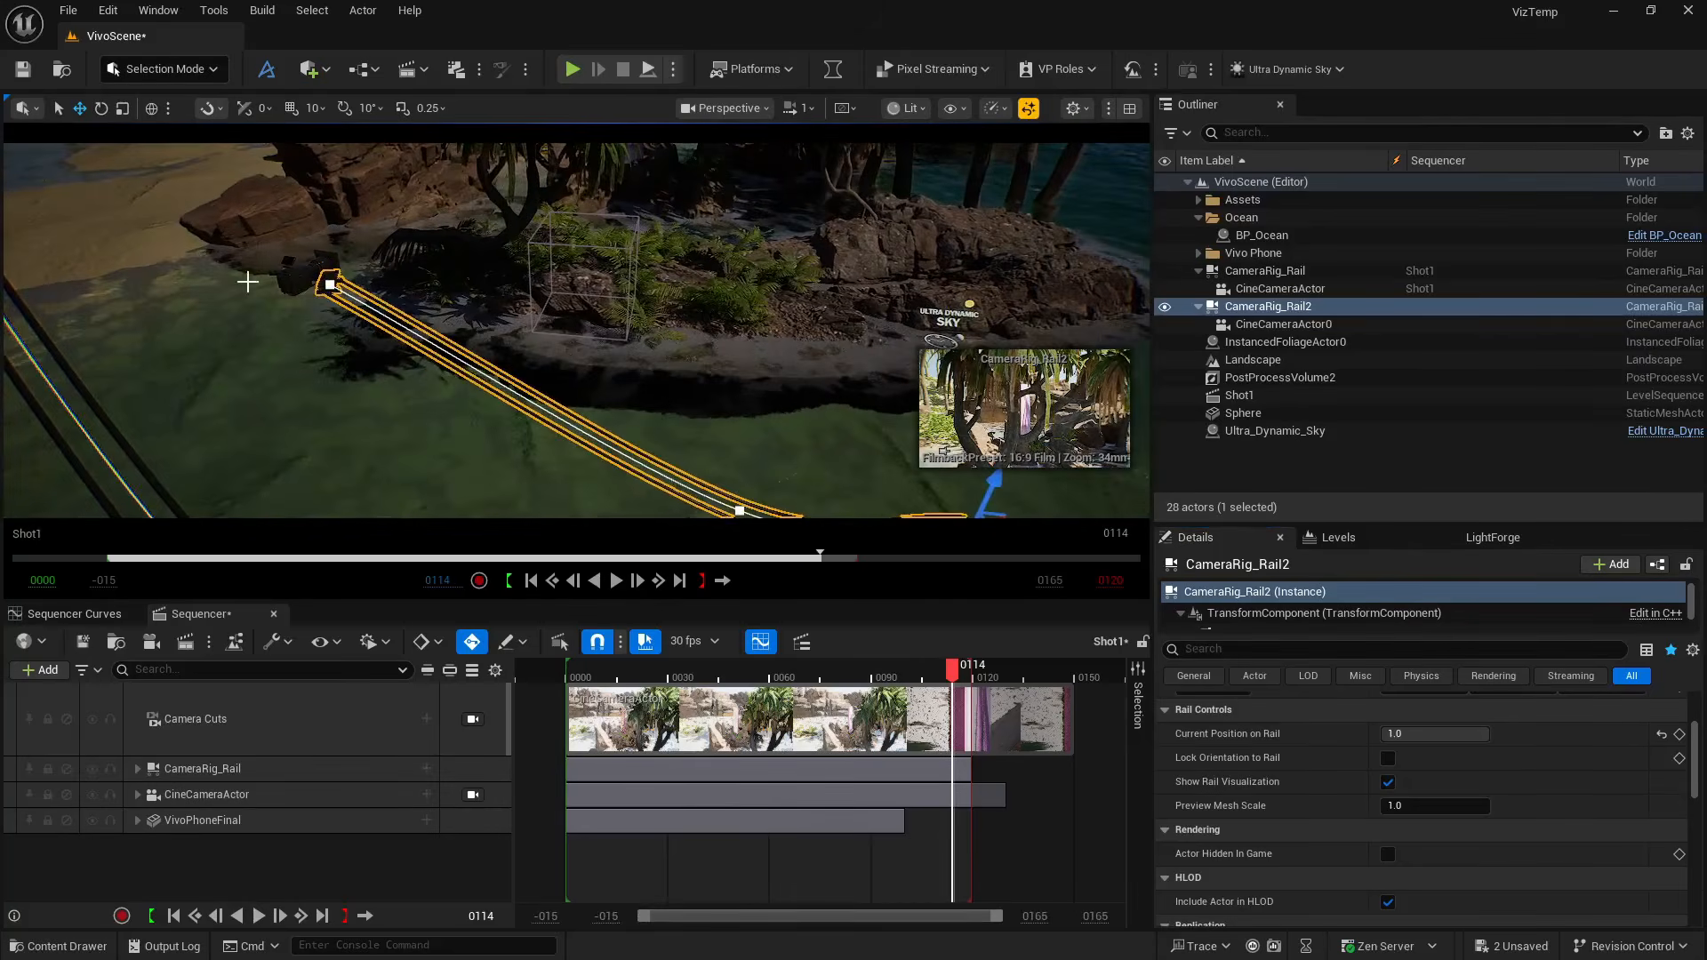
pyautogui.click(330, 285)
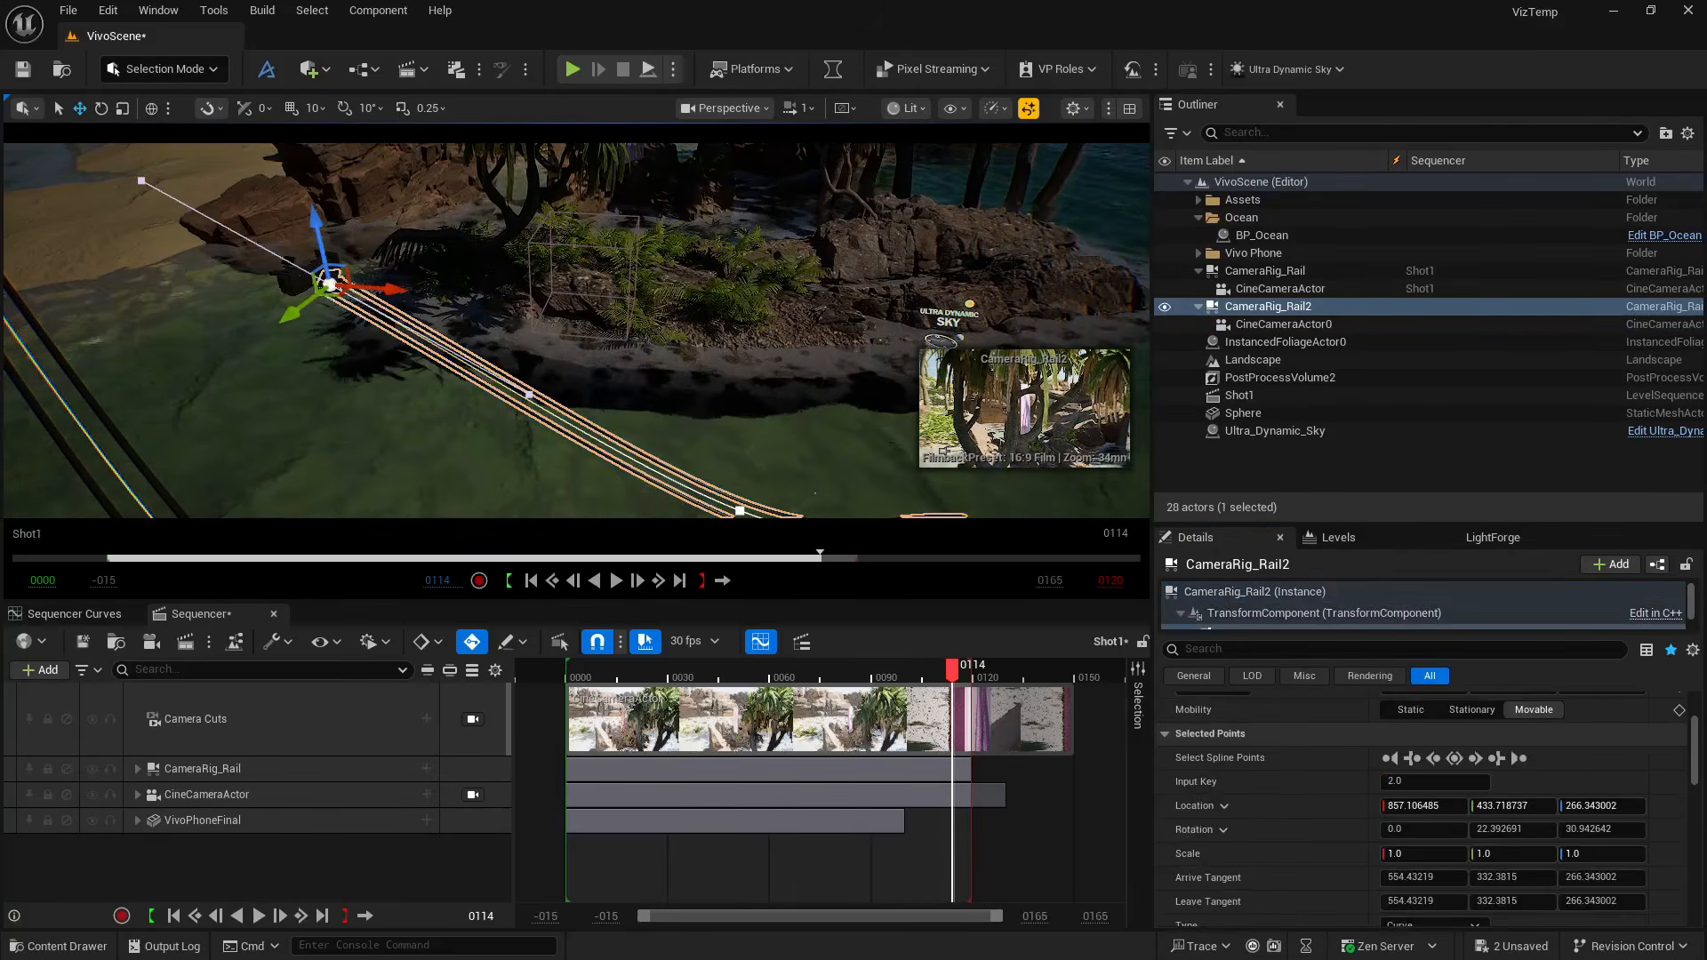
pyautogui.moveTo(330, 285); pyautogui.dragTo(119, 171)
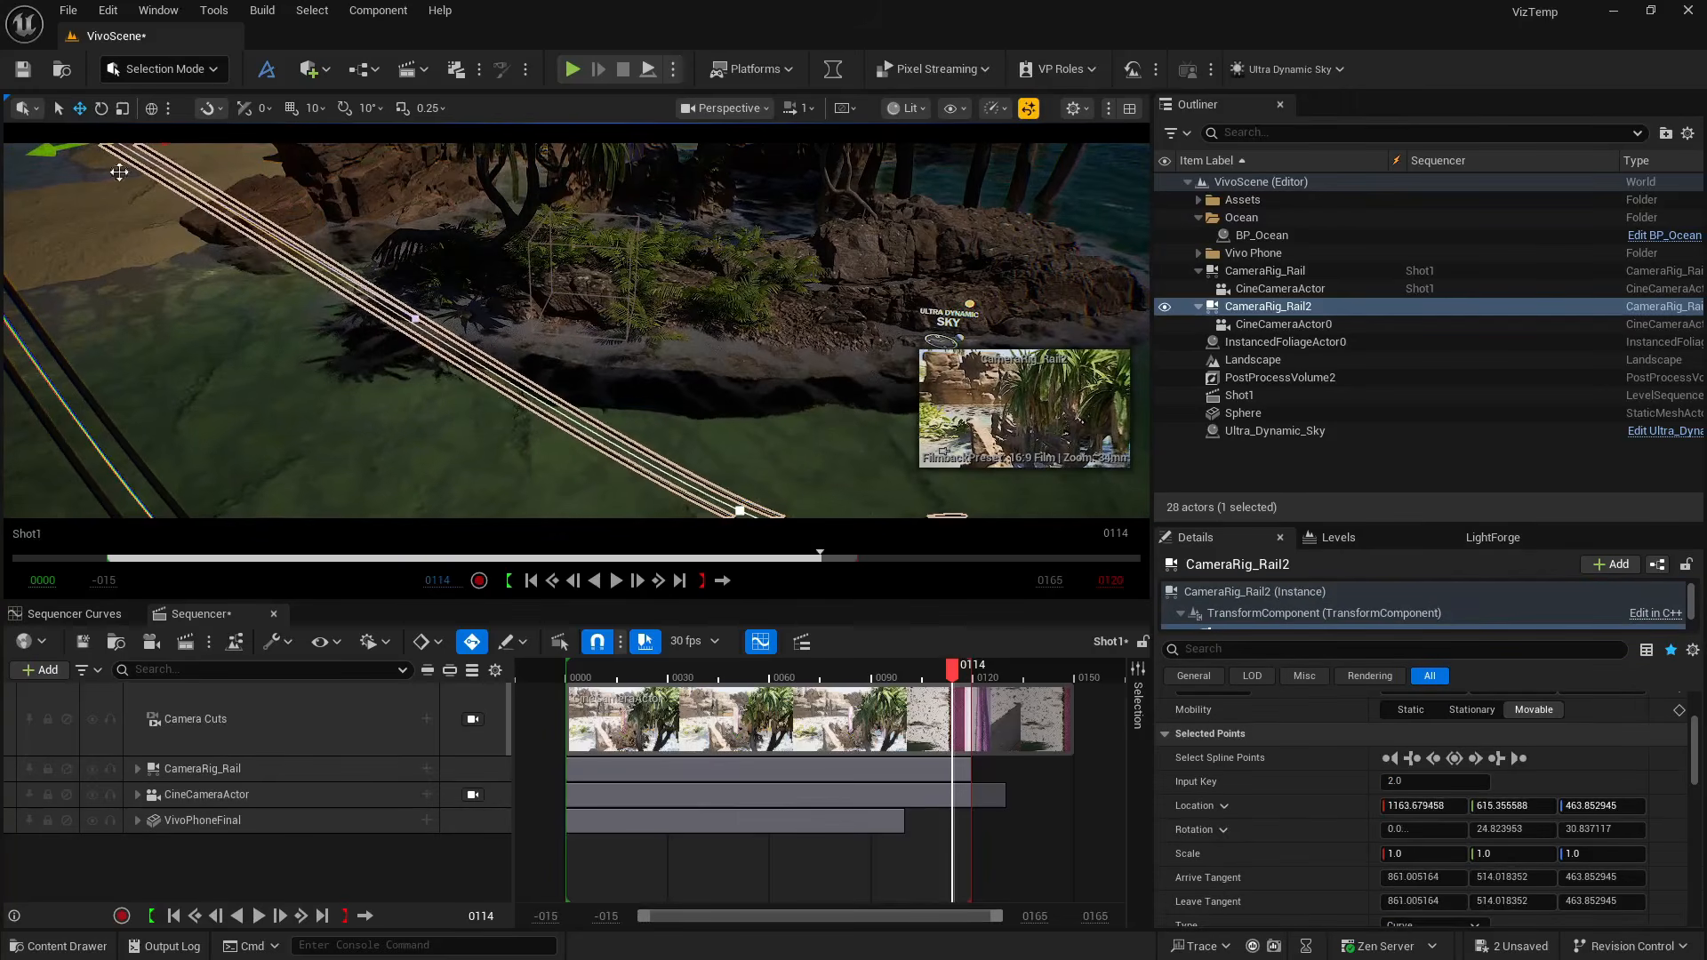
pyautogui.press('f')
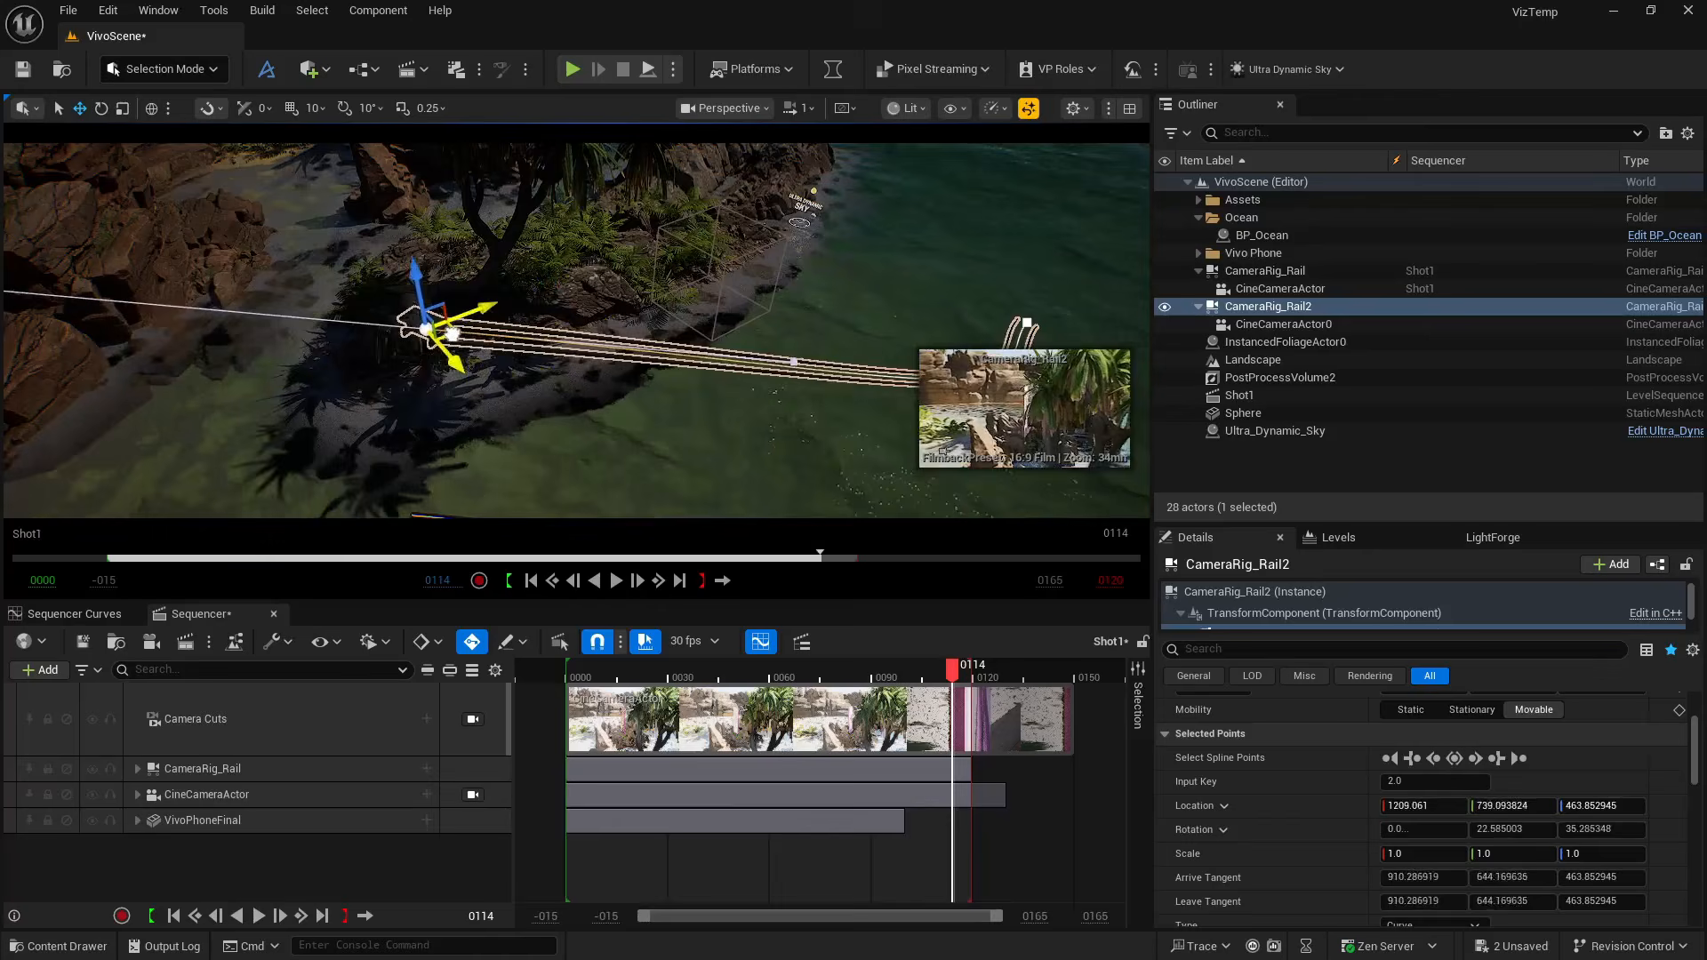
pyautogui.moveTo(362, 321); pyautogui.dragTo(402, 329)
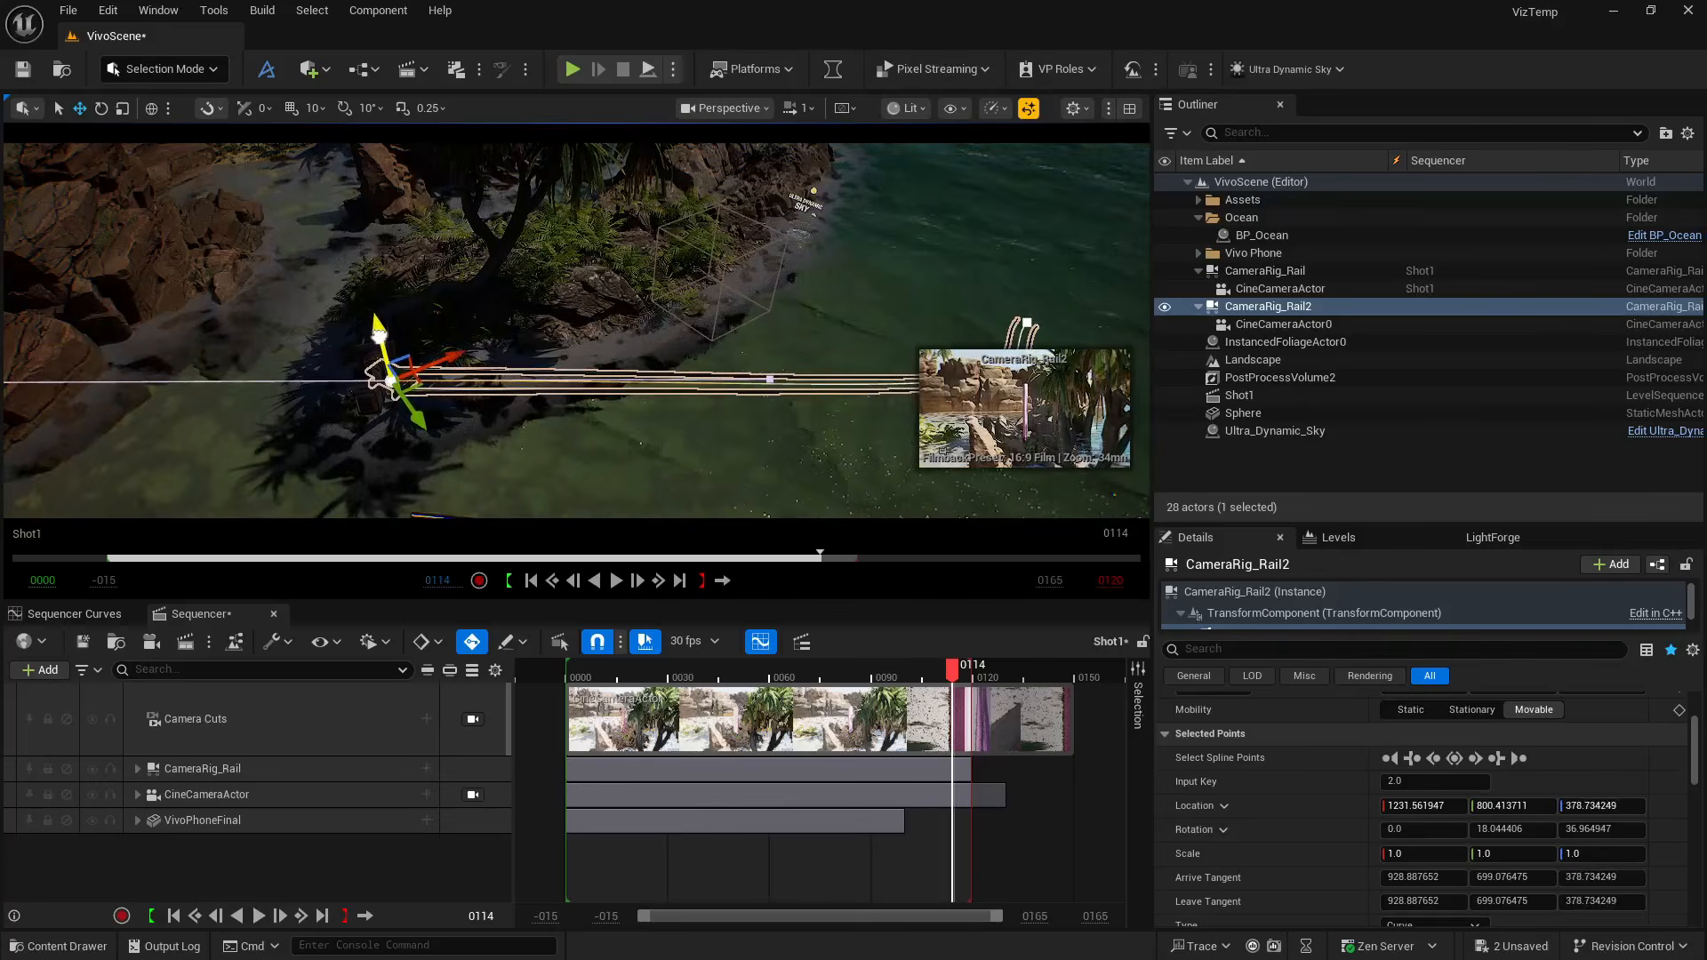
# Shift the middle spline point of CameraRig_Rail2 to about (545, 343, 0) for a smoother, more even curve
pyautogui.moveTo(379, 336); pyautogui.dragTo(605, 467, button='right')
pyautogui.press('w')
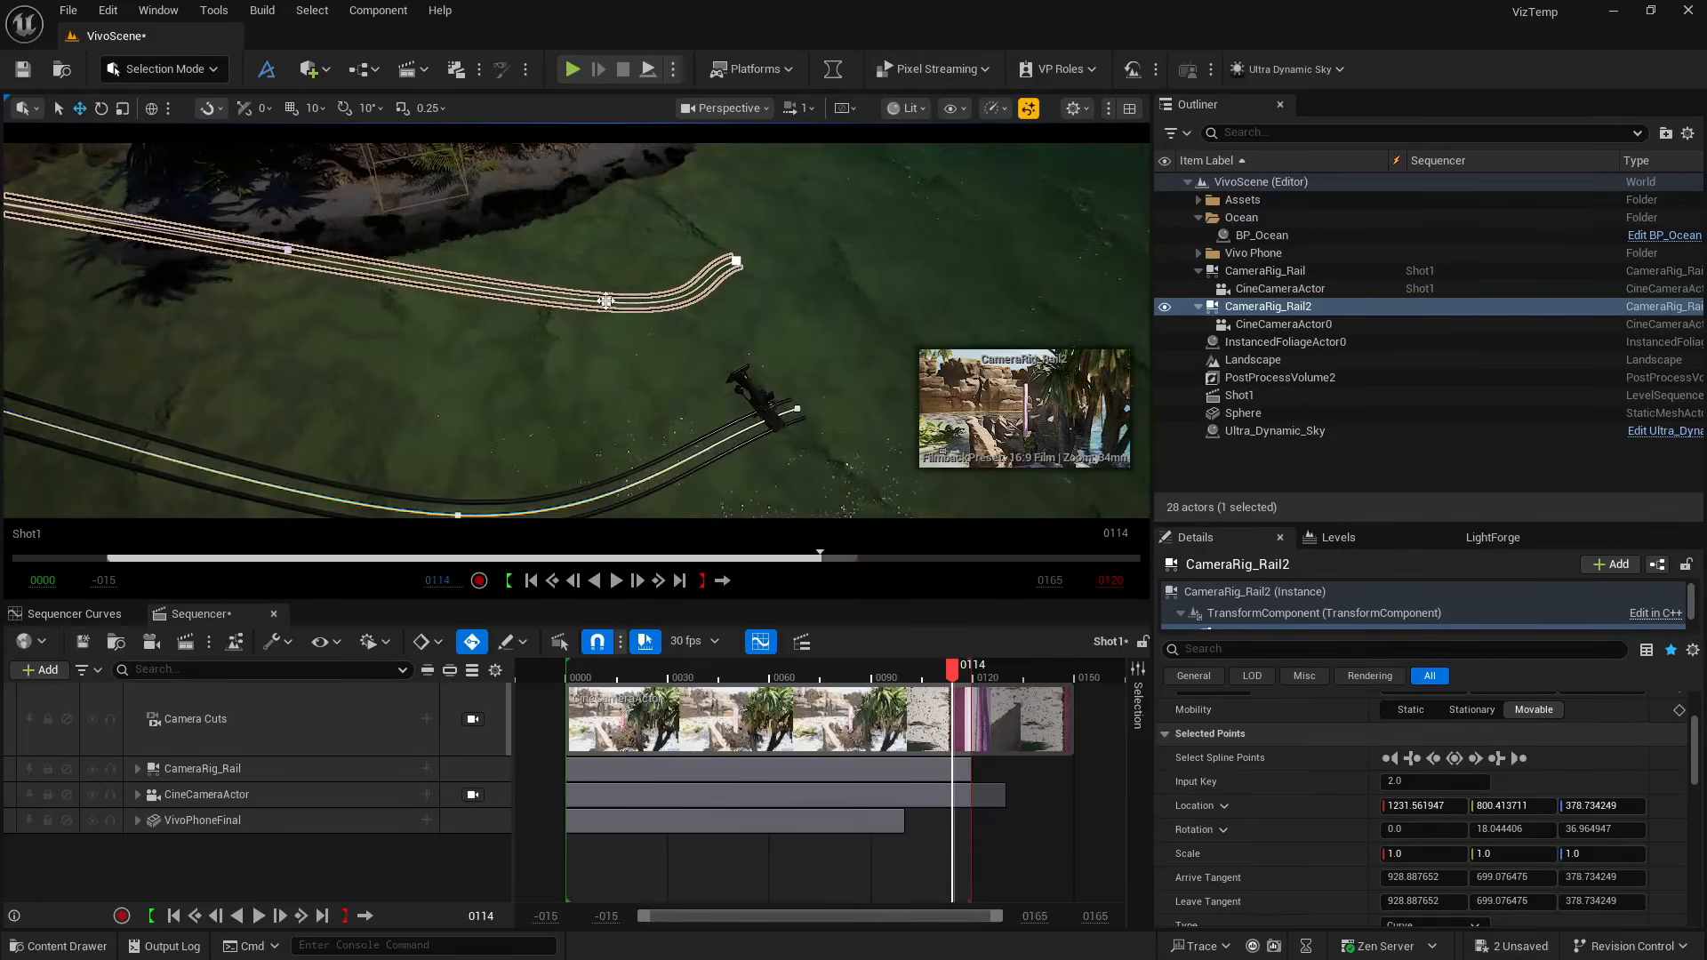
pyautogui.click(606, 301)
pyautogui.moveTo(606, 301); pyautogui.dragTo(464, 308)
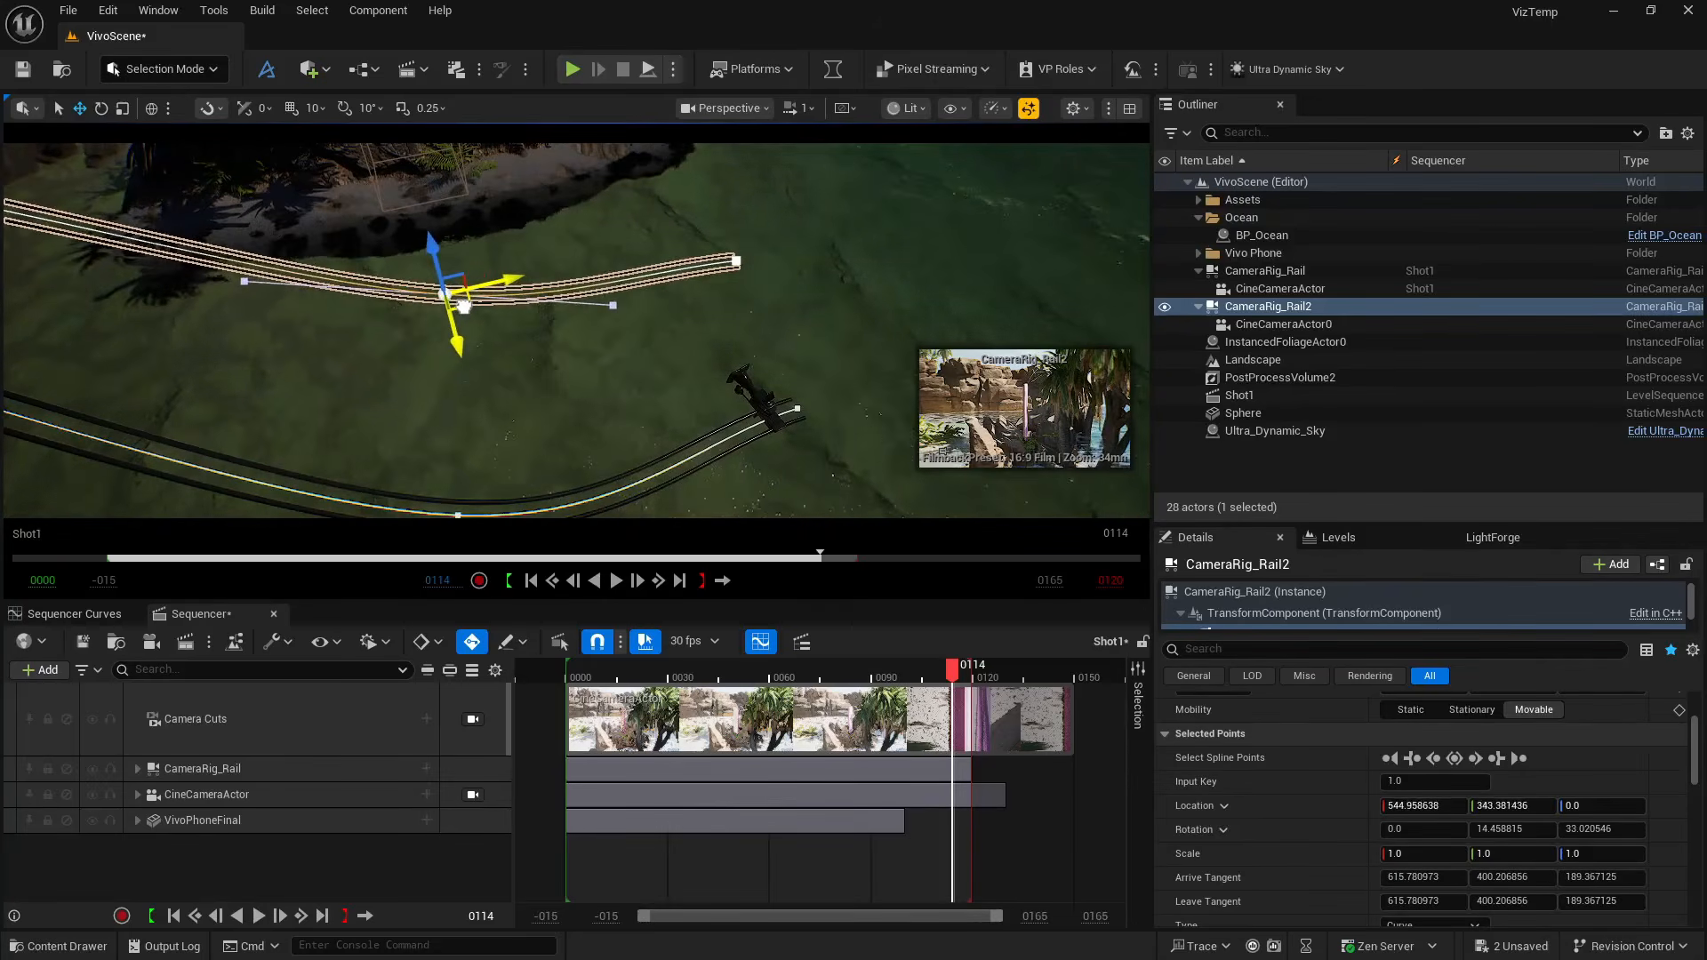
pyautogui.moveTo(504, 347); pyautogui.dragTo(383, 316, button='right')
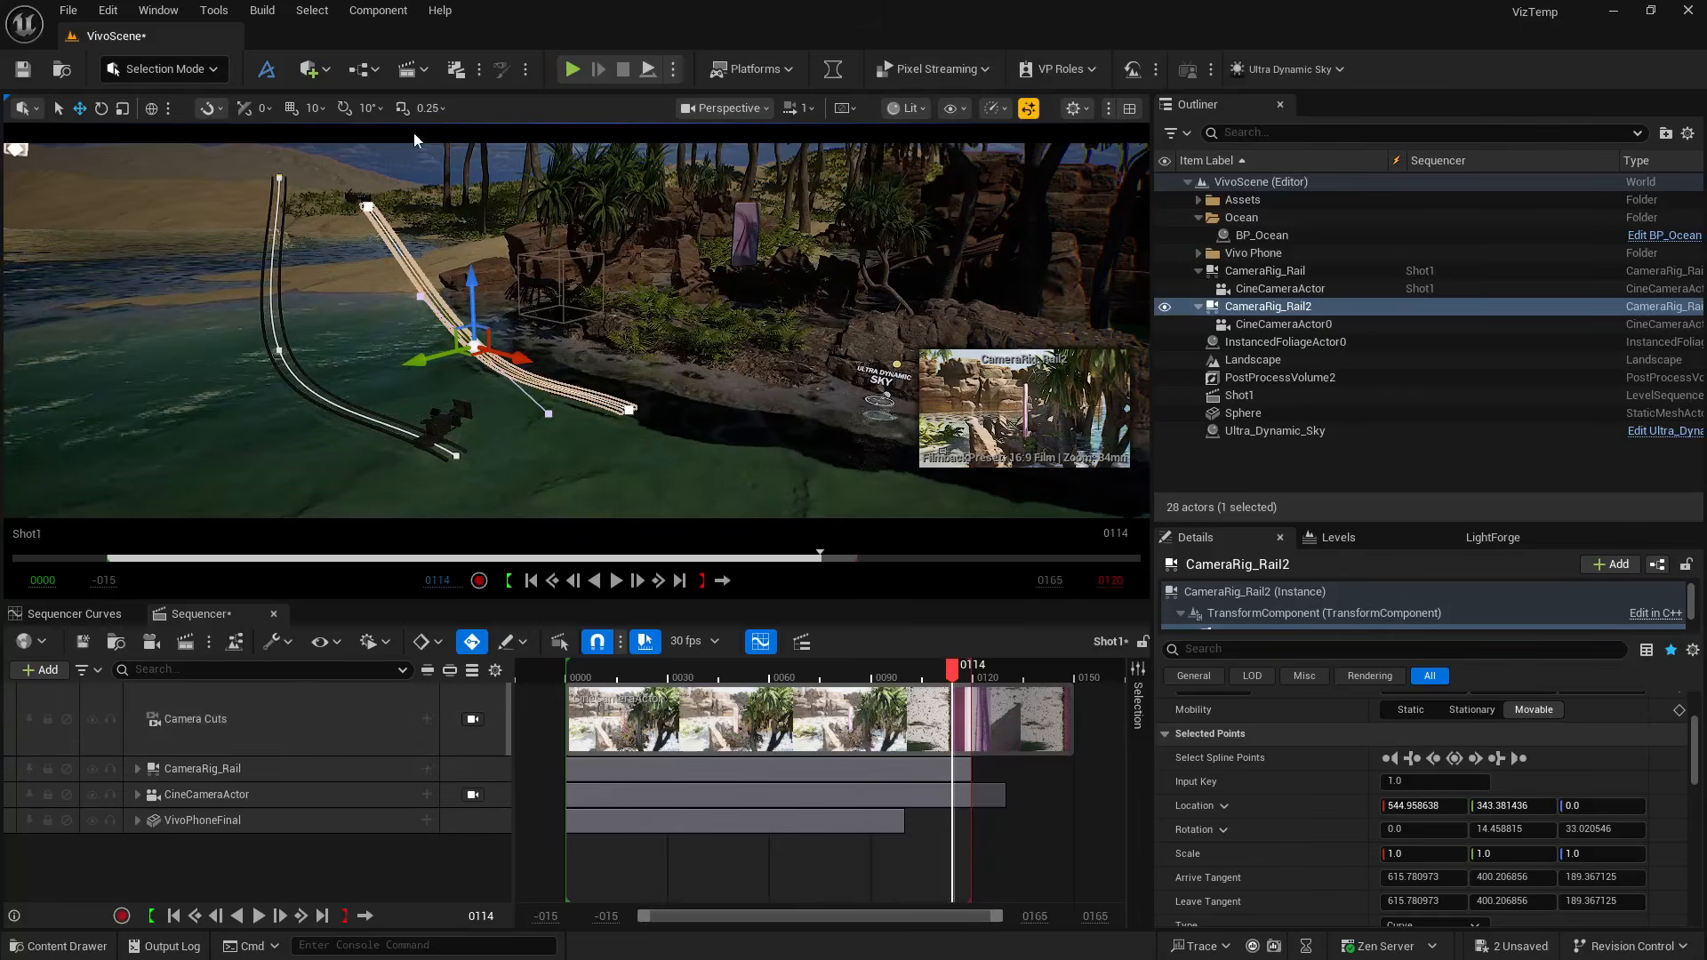
# Create a new Level Sequence named Tutorial in the Content folder
pyautogui.click(408, 70)
pyautogui.click(448, 124)
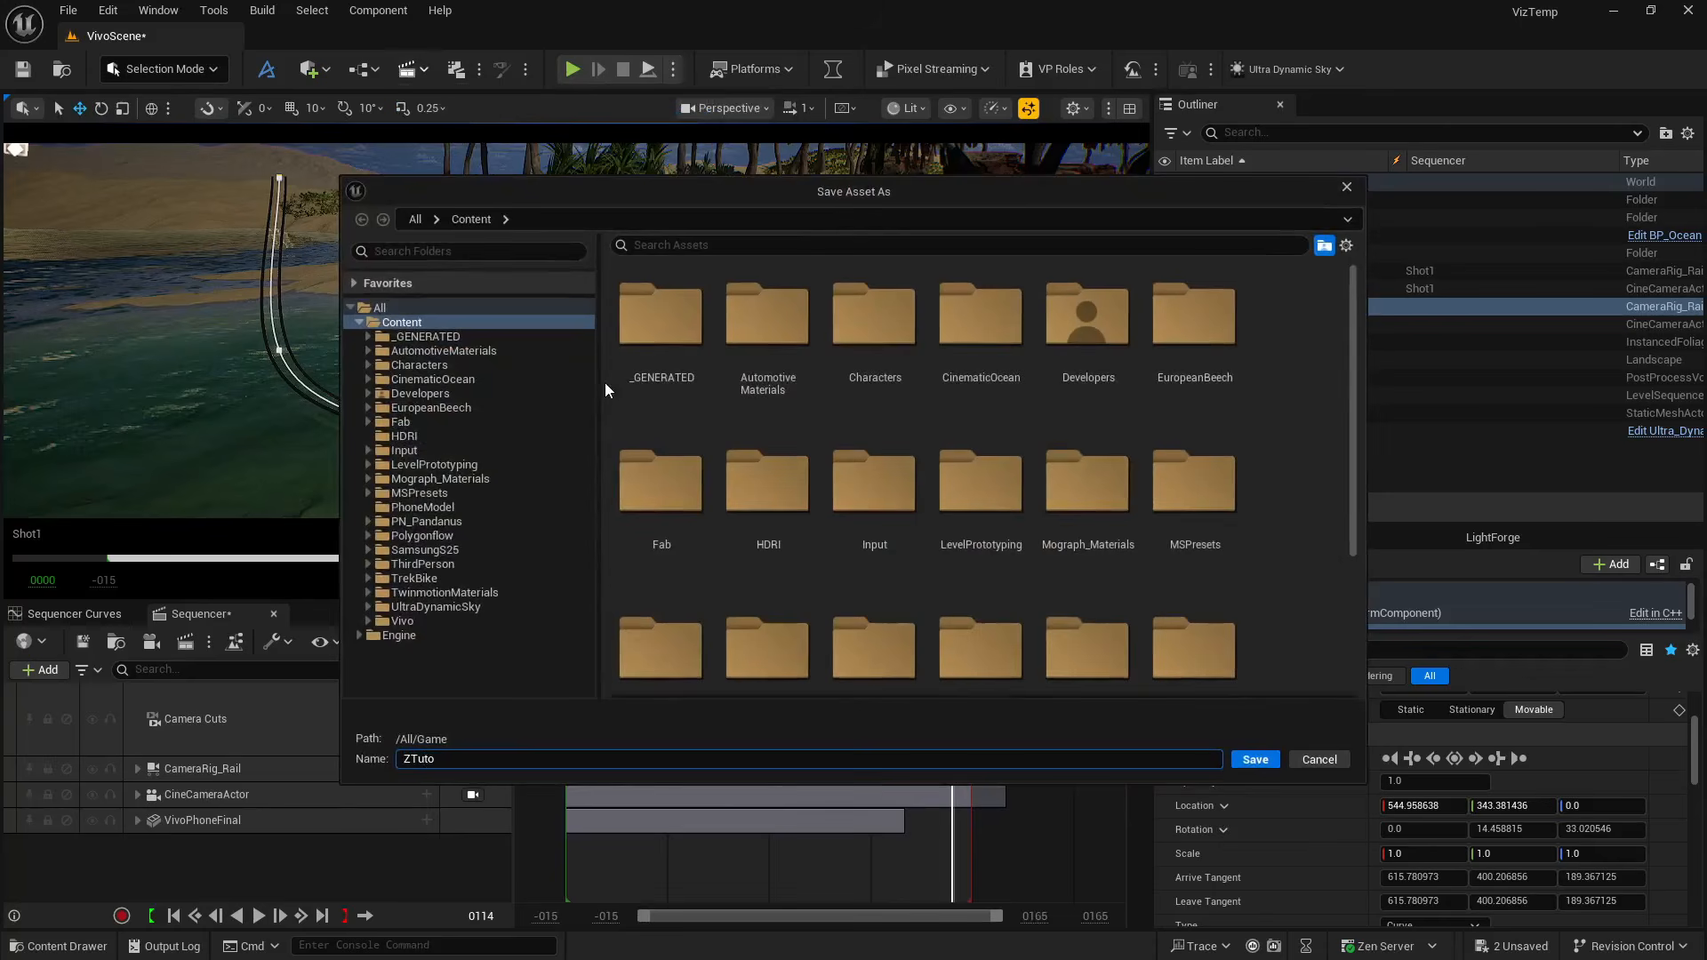
pyautogui.write('Tutorial')
pyautogui.press('Return')
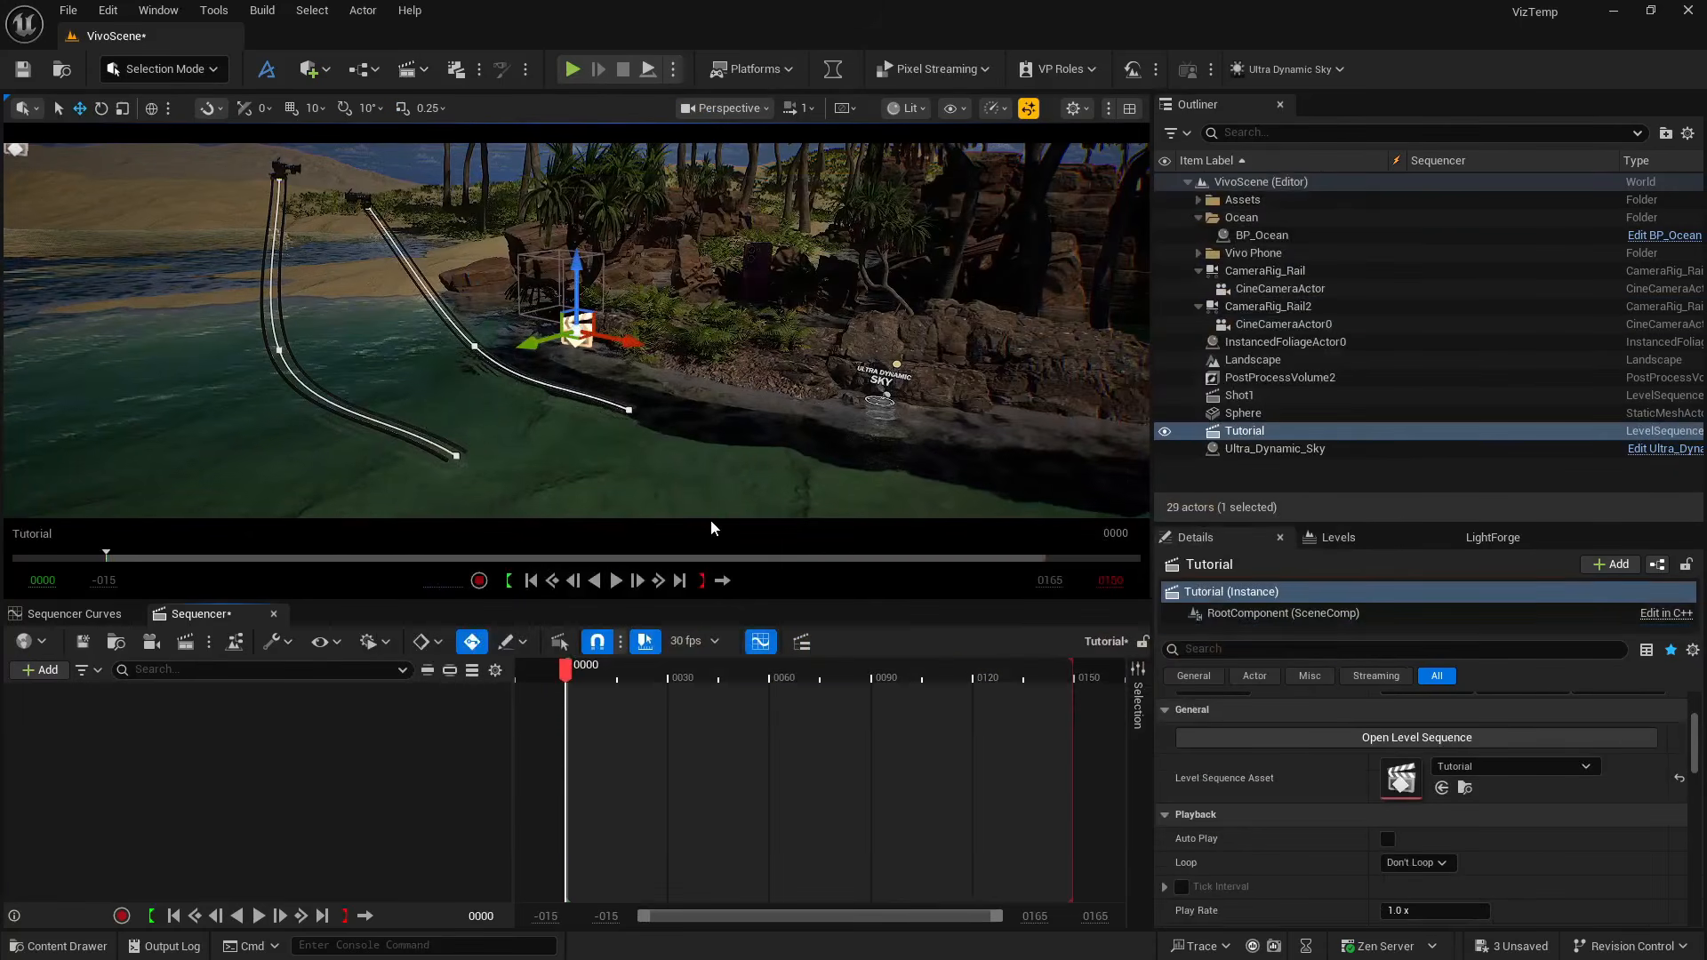
# Add CineCameraActor0 to the Tutorial sequence as a camera track
pyautogui.click(1272, 306)
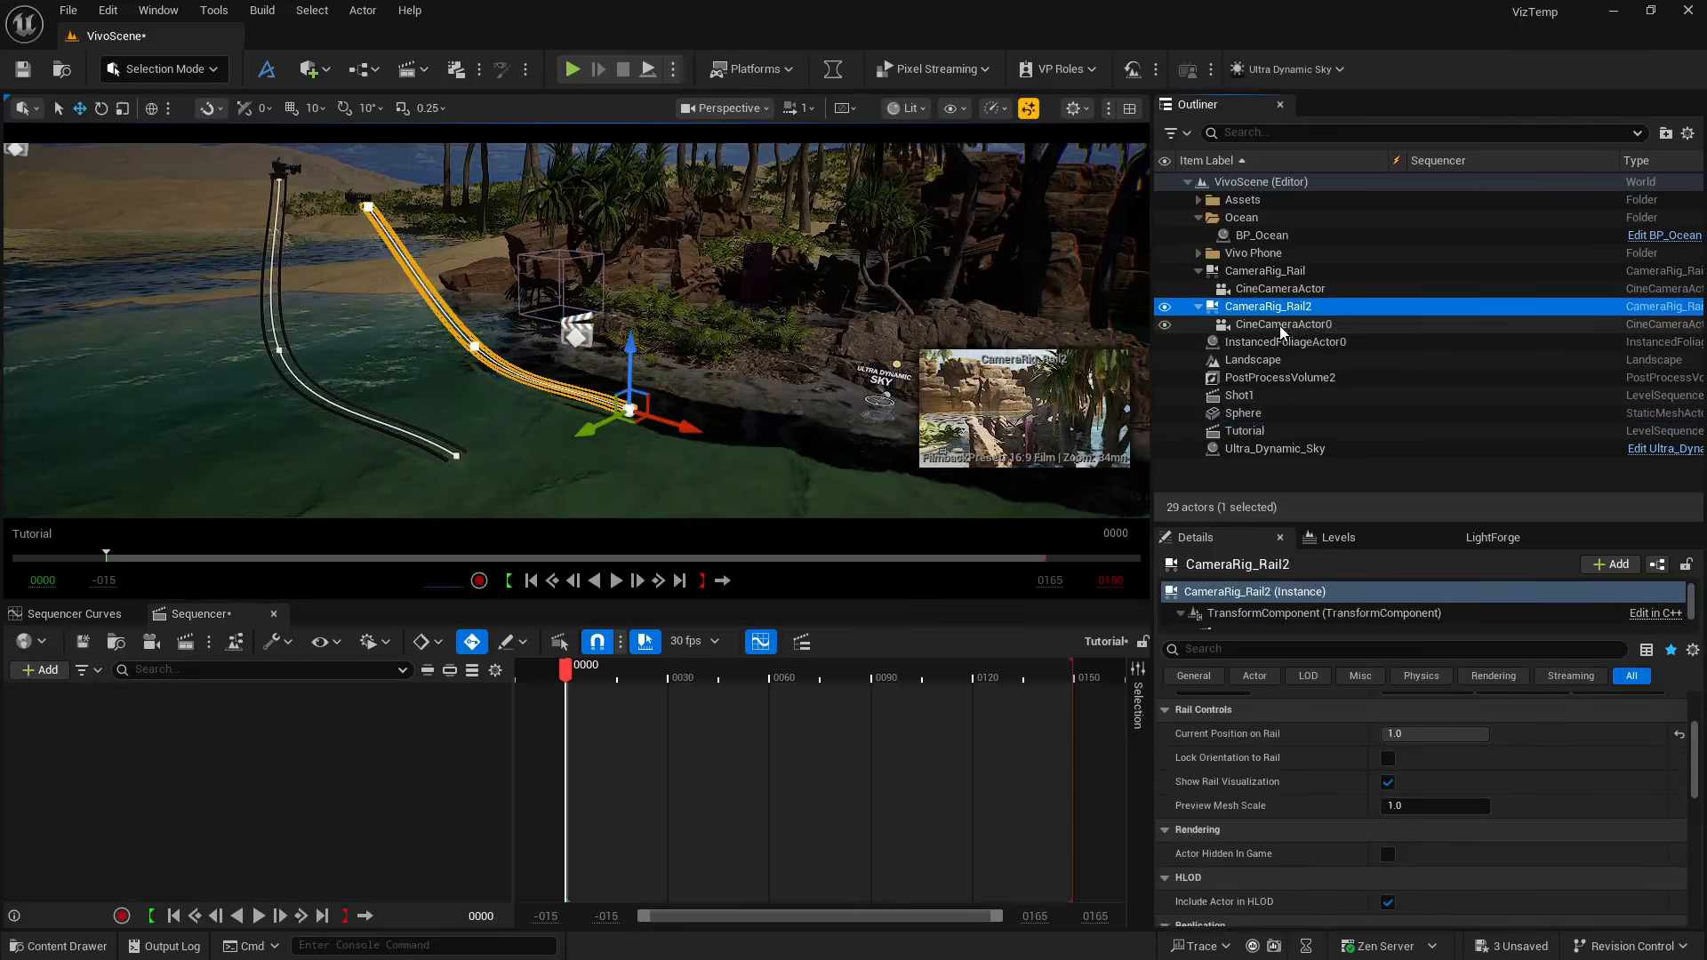
pyautogui.click(1282, 325)
pyautogui.moveTo(1282, 325); pyautogui.dragTo(222, 761)
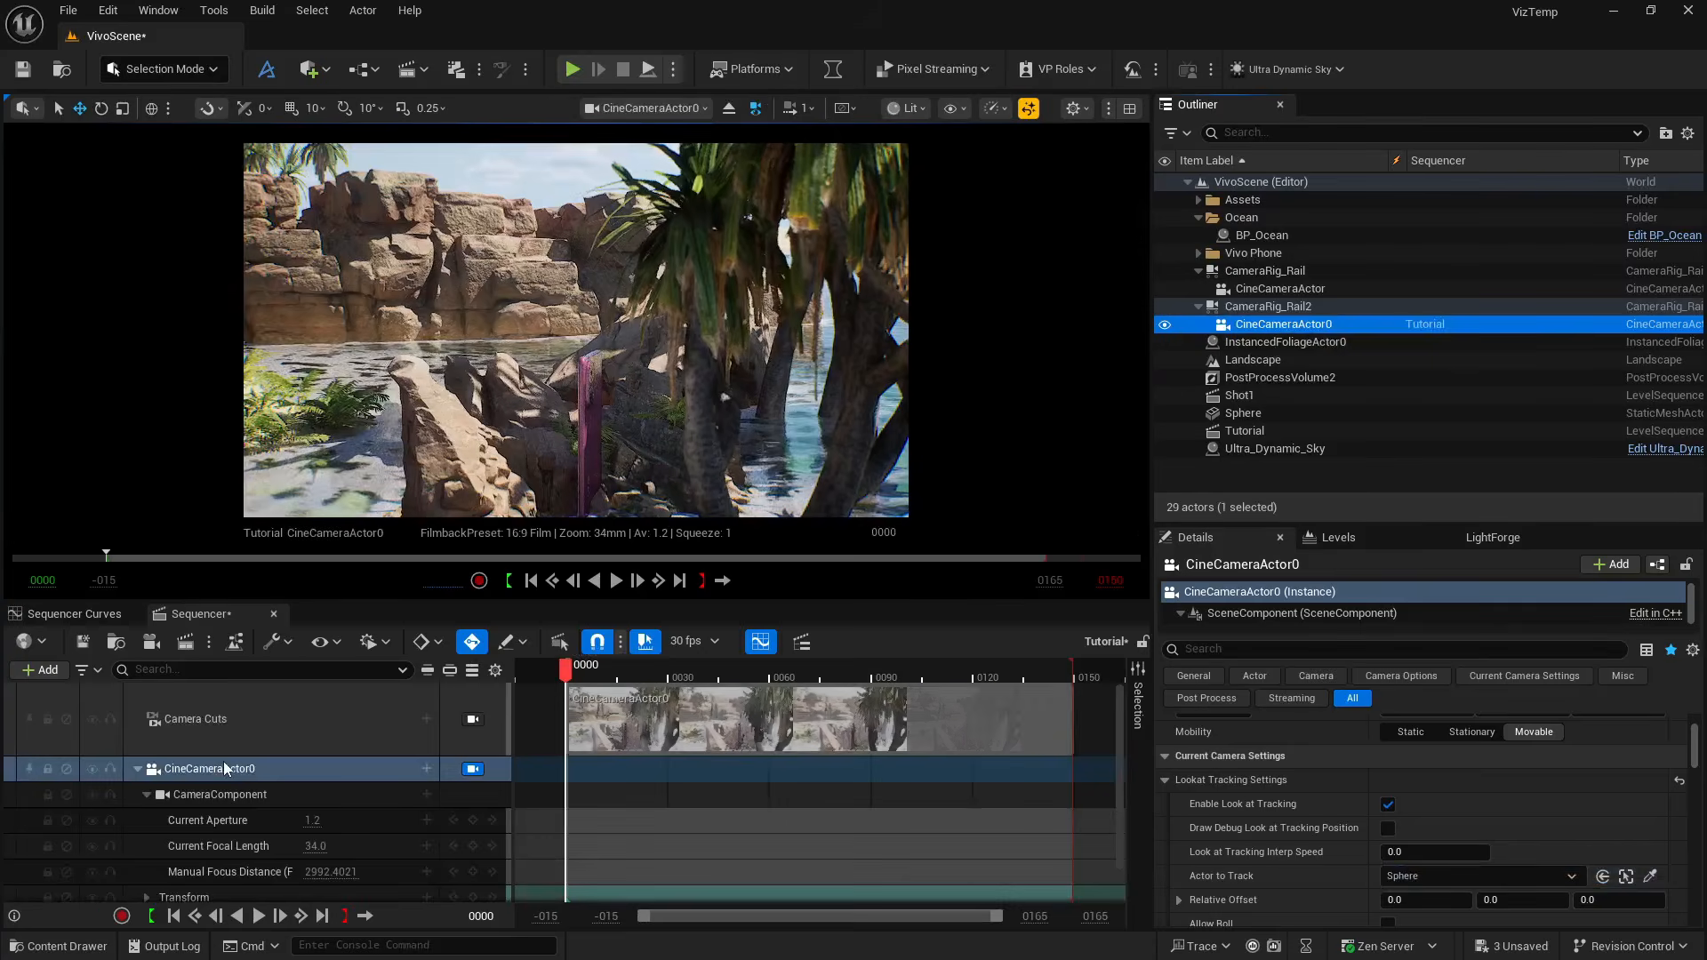
# Leave the camera view and lower the end spline point of CameraRig_Rail2 to a Z location of about 335
pyautogui.click(1314, 307)
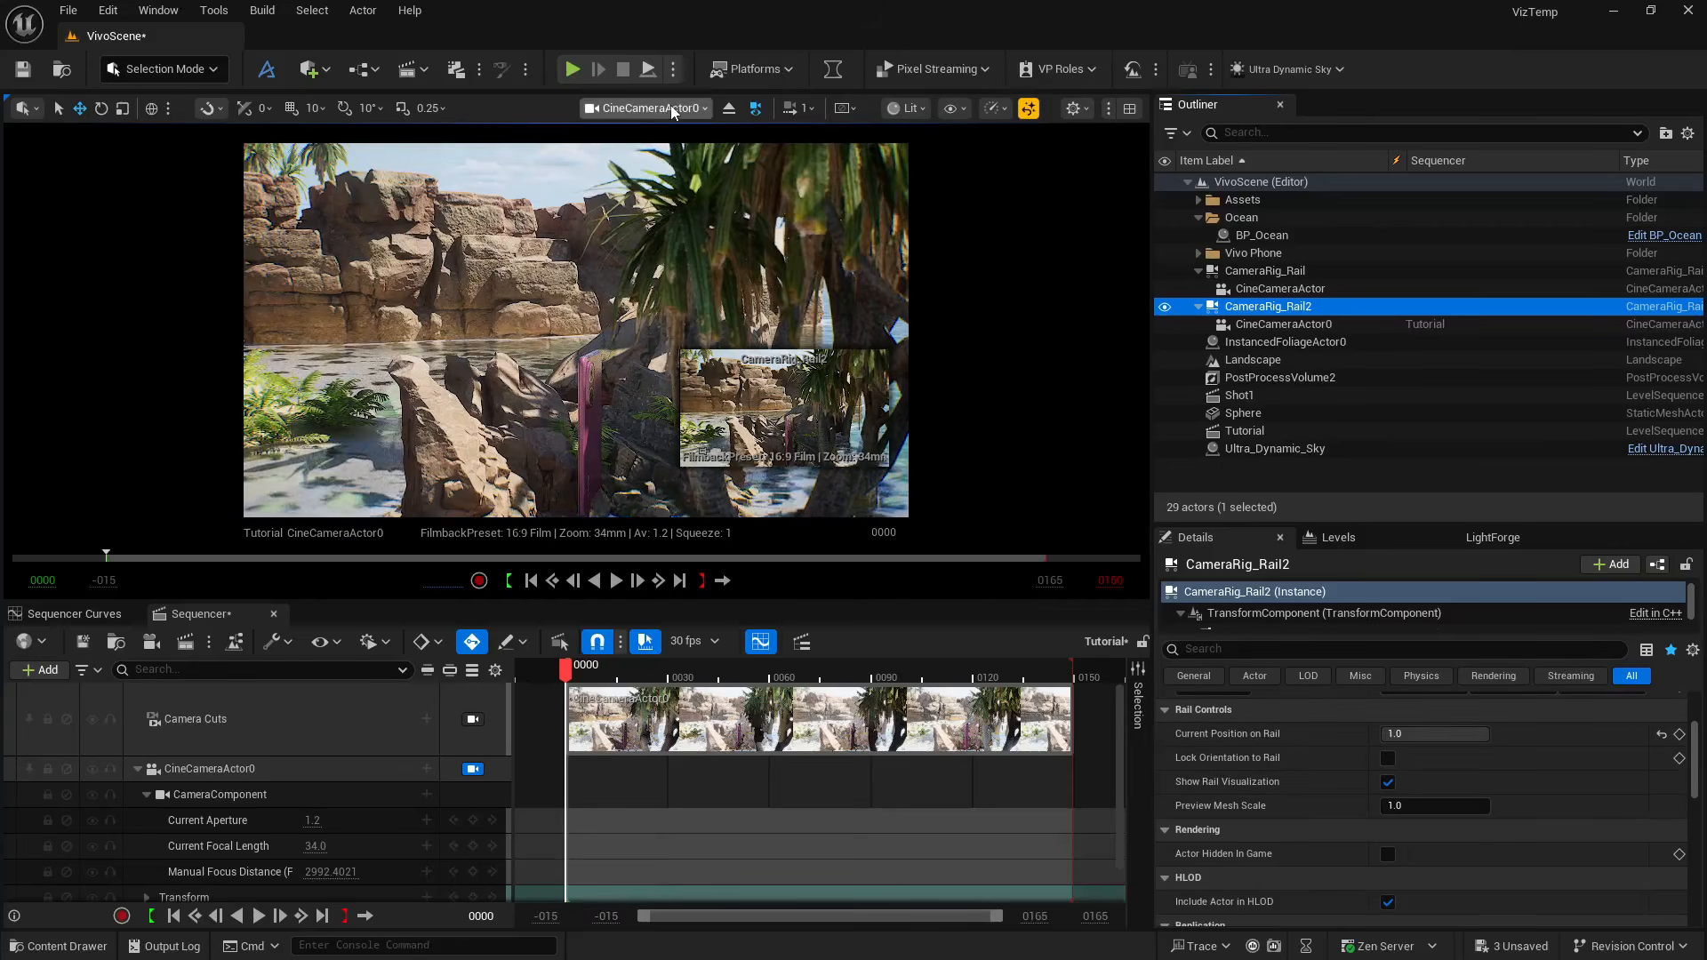
pyautogui.click(726, 109)
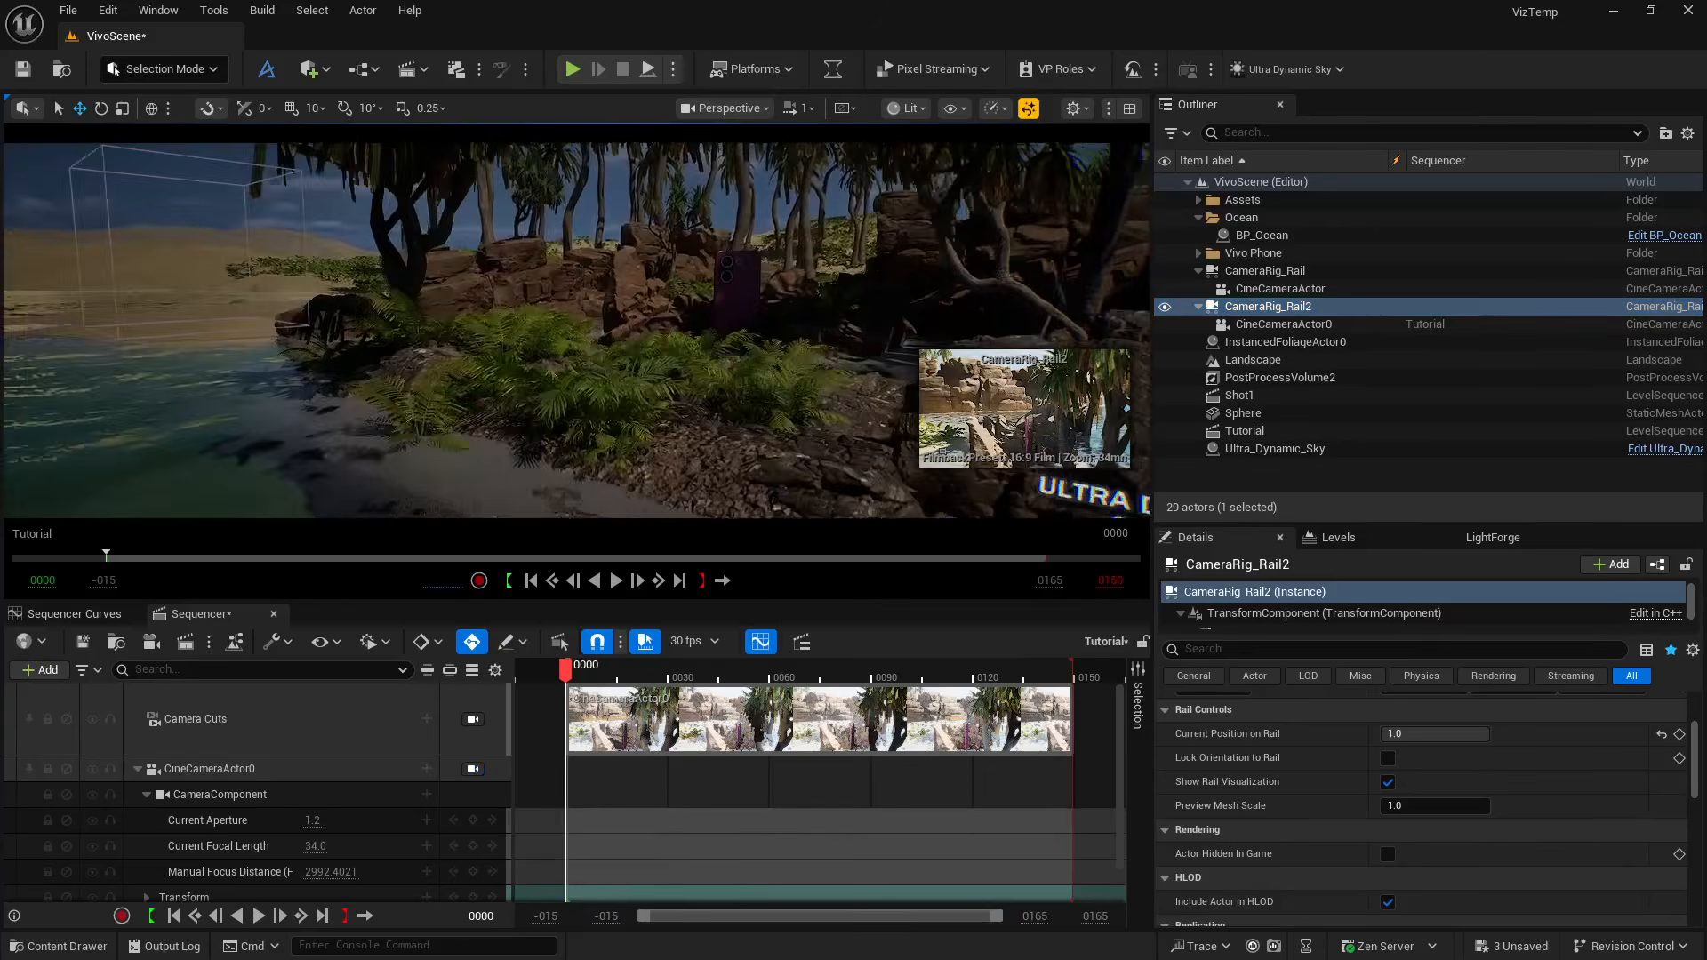
pyautogui.moveTo(435, 260); pyautogui.dragTo(205, 244, button='right')
pyautogui.click(346, 220)
pyautogui.press('w')
pyautogui.press('w')
pyautogui.moveTo(334, 295); pyautogui.dragTo(333, 295, button='right')
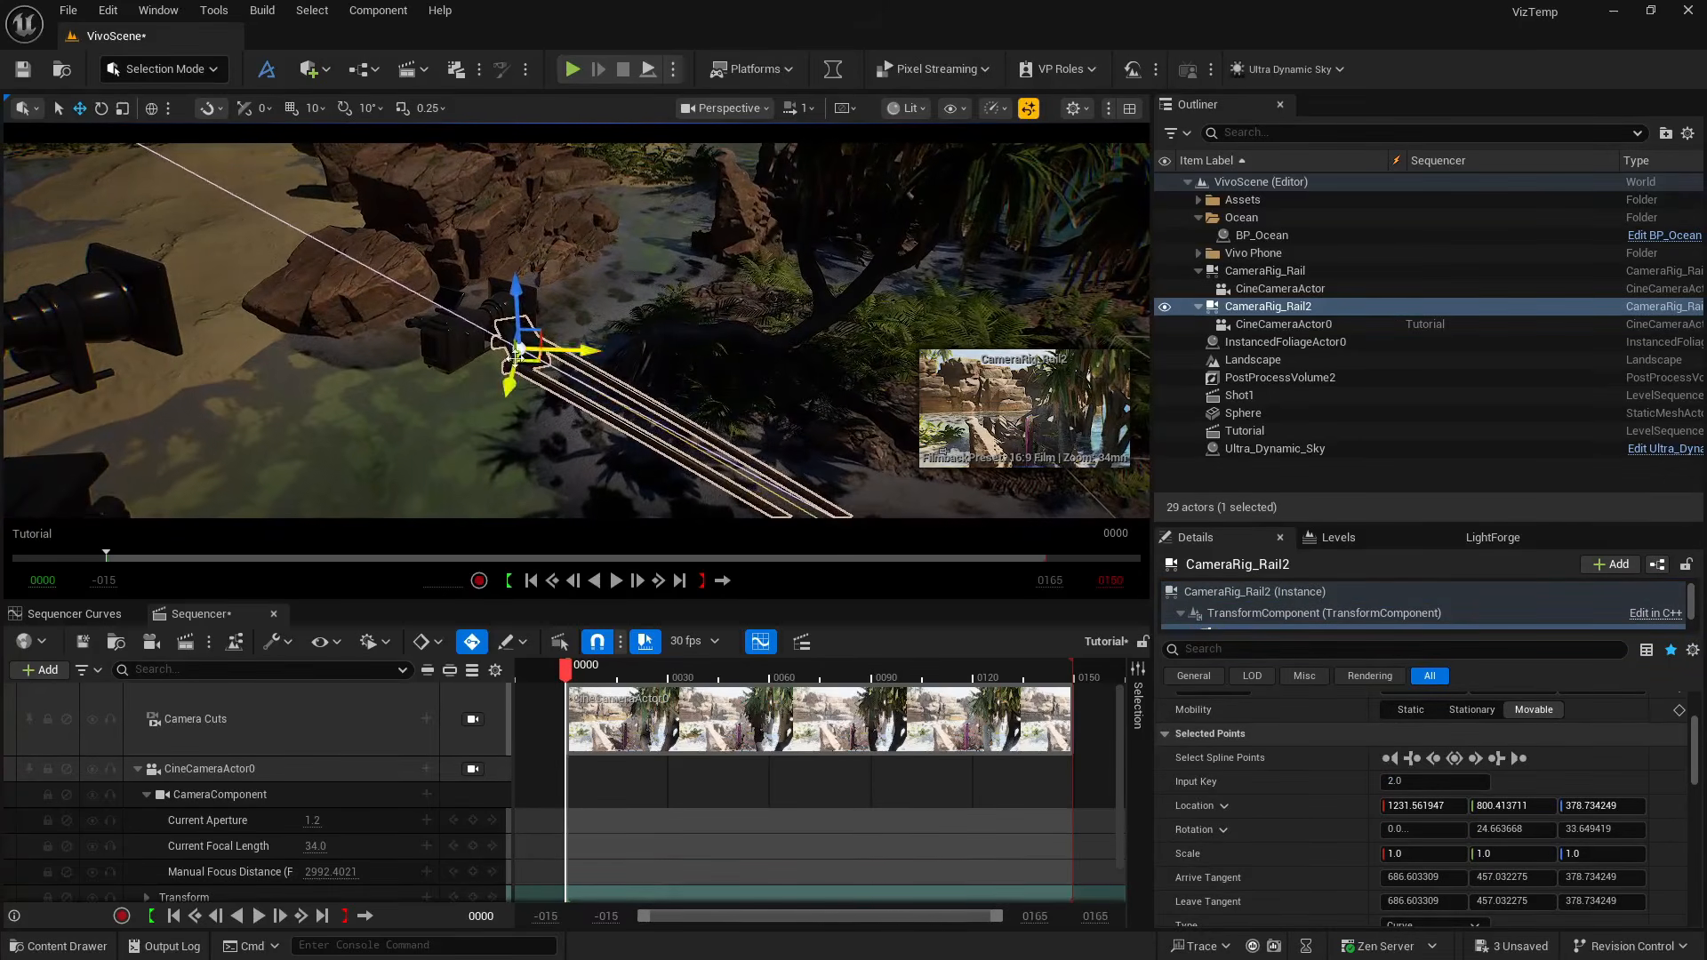
pyautogui.moveTo(516, 289); pyautogui.dragTo(532, 341)
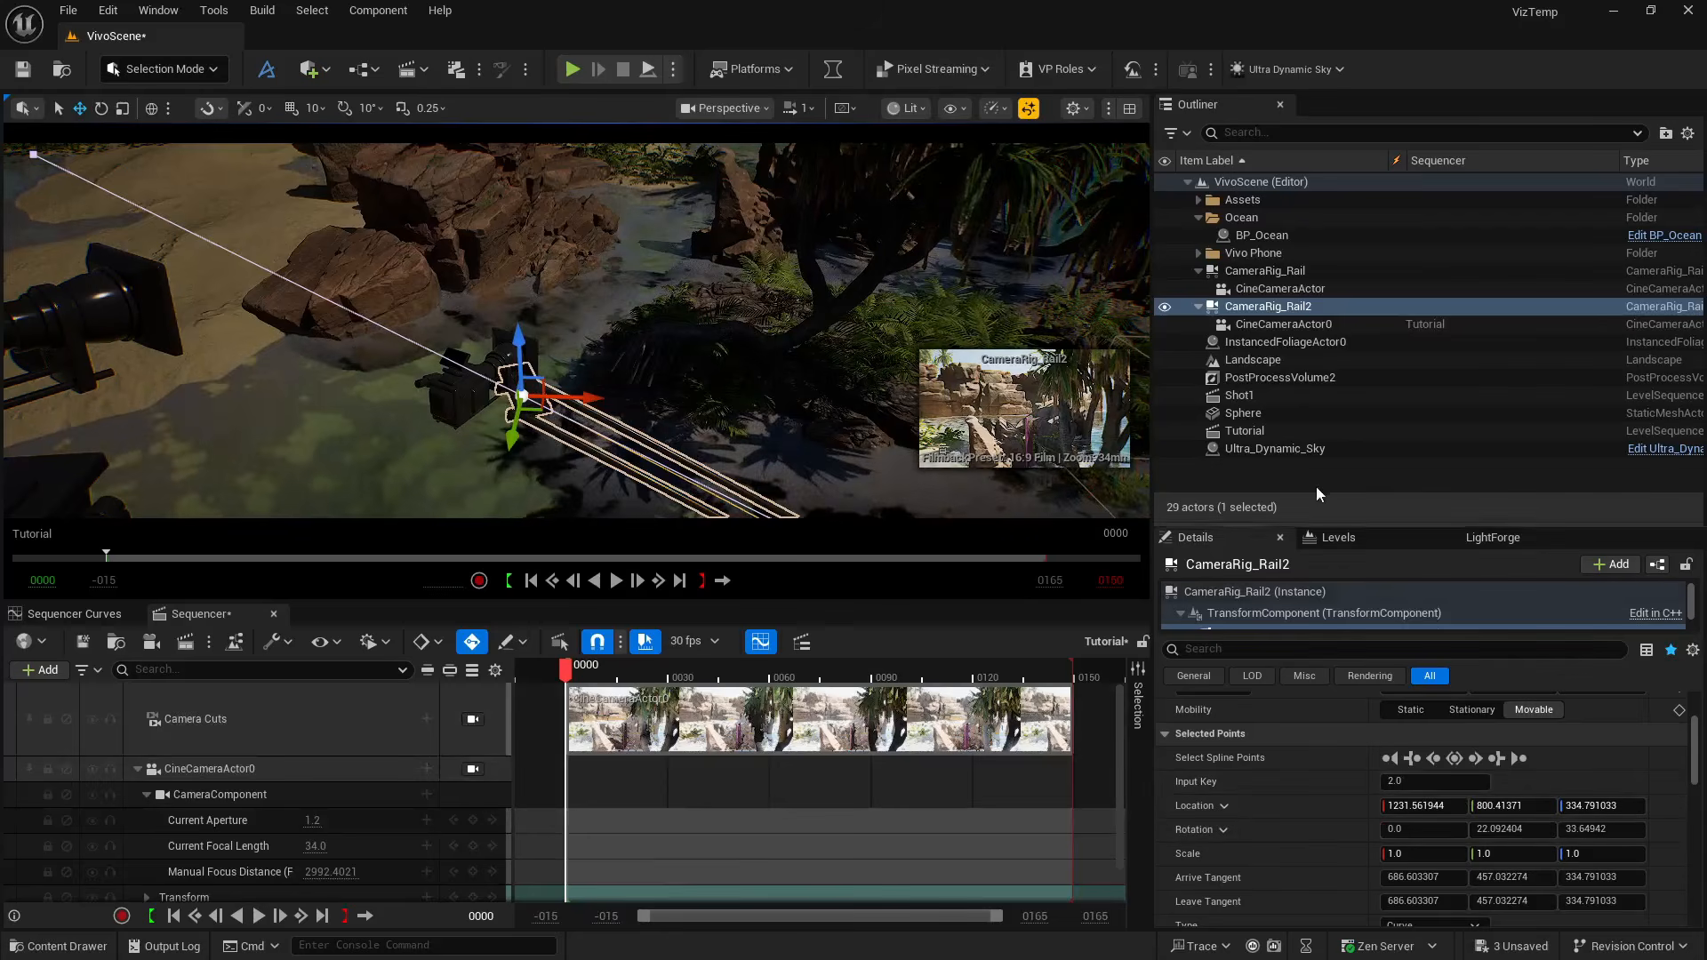
pyautogui.click(1286, 291)
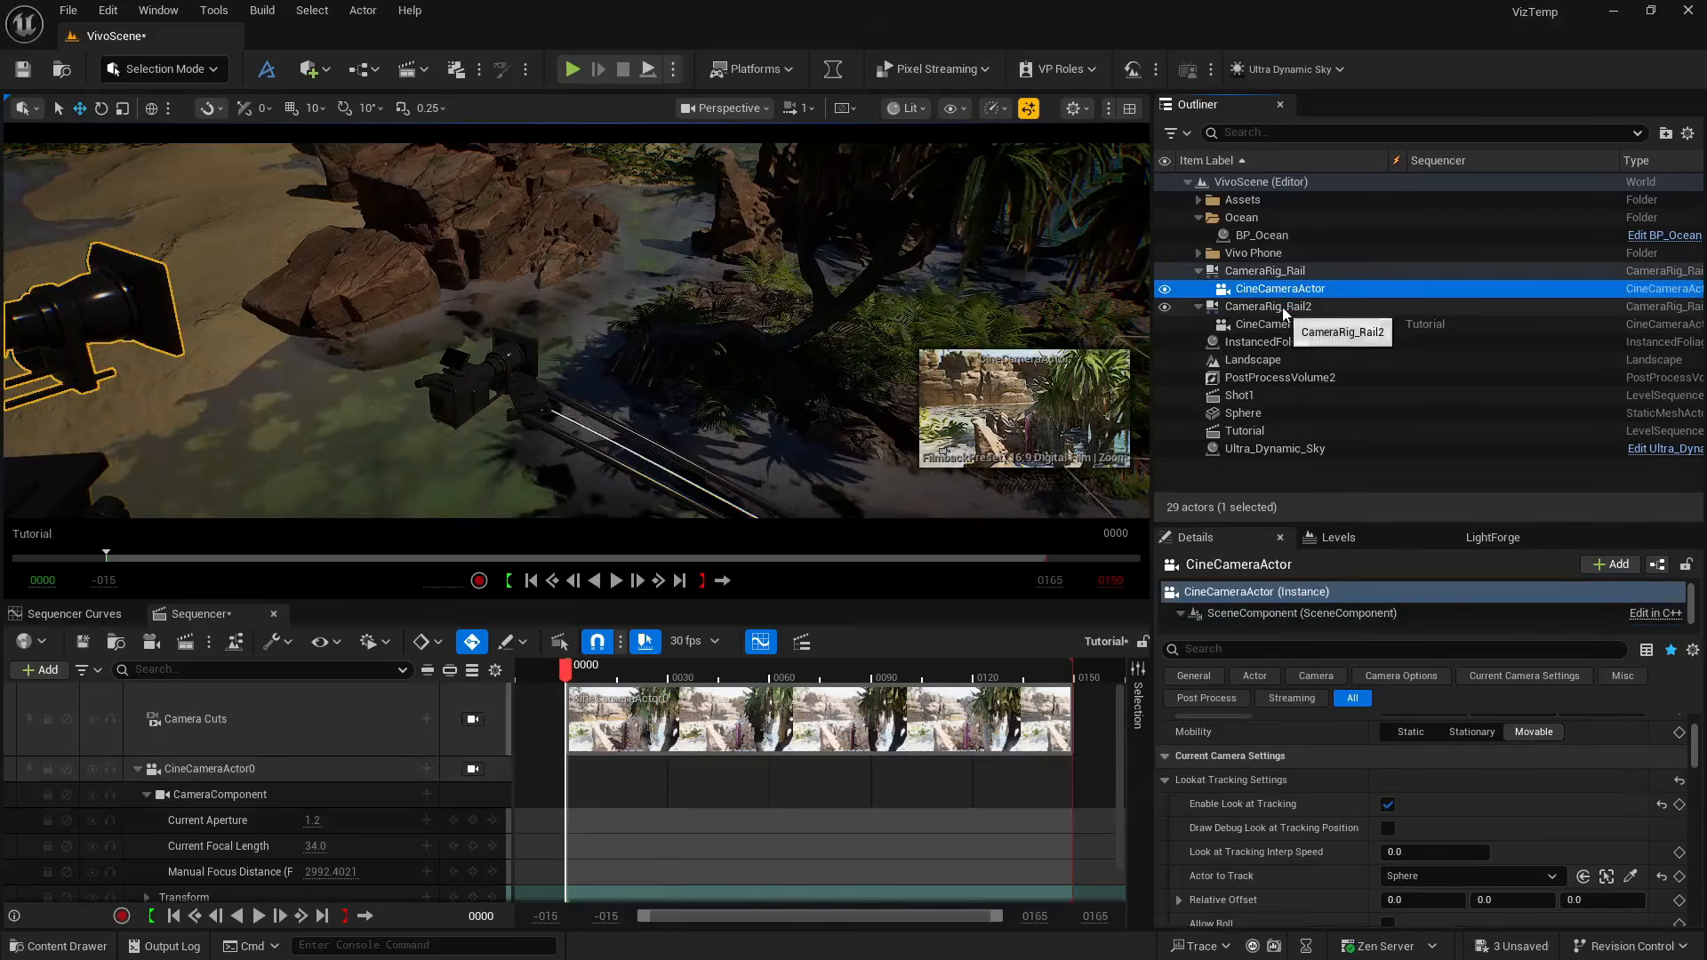
# Key CameraRig_Rail2's Current Position on Rail at 1.0 on frame 0 and at 0 on frame 90
pyautogui.click(1282, 307)
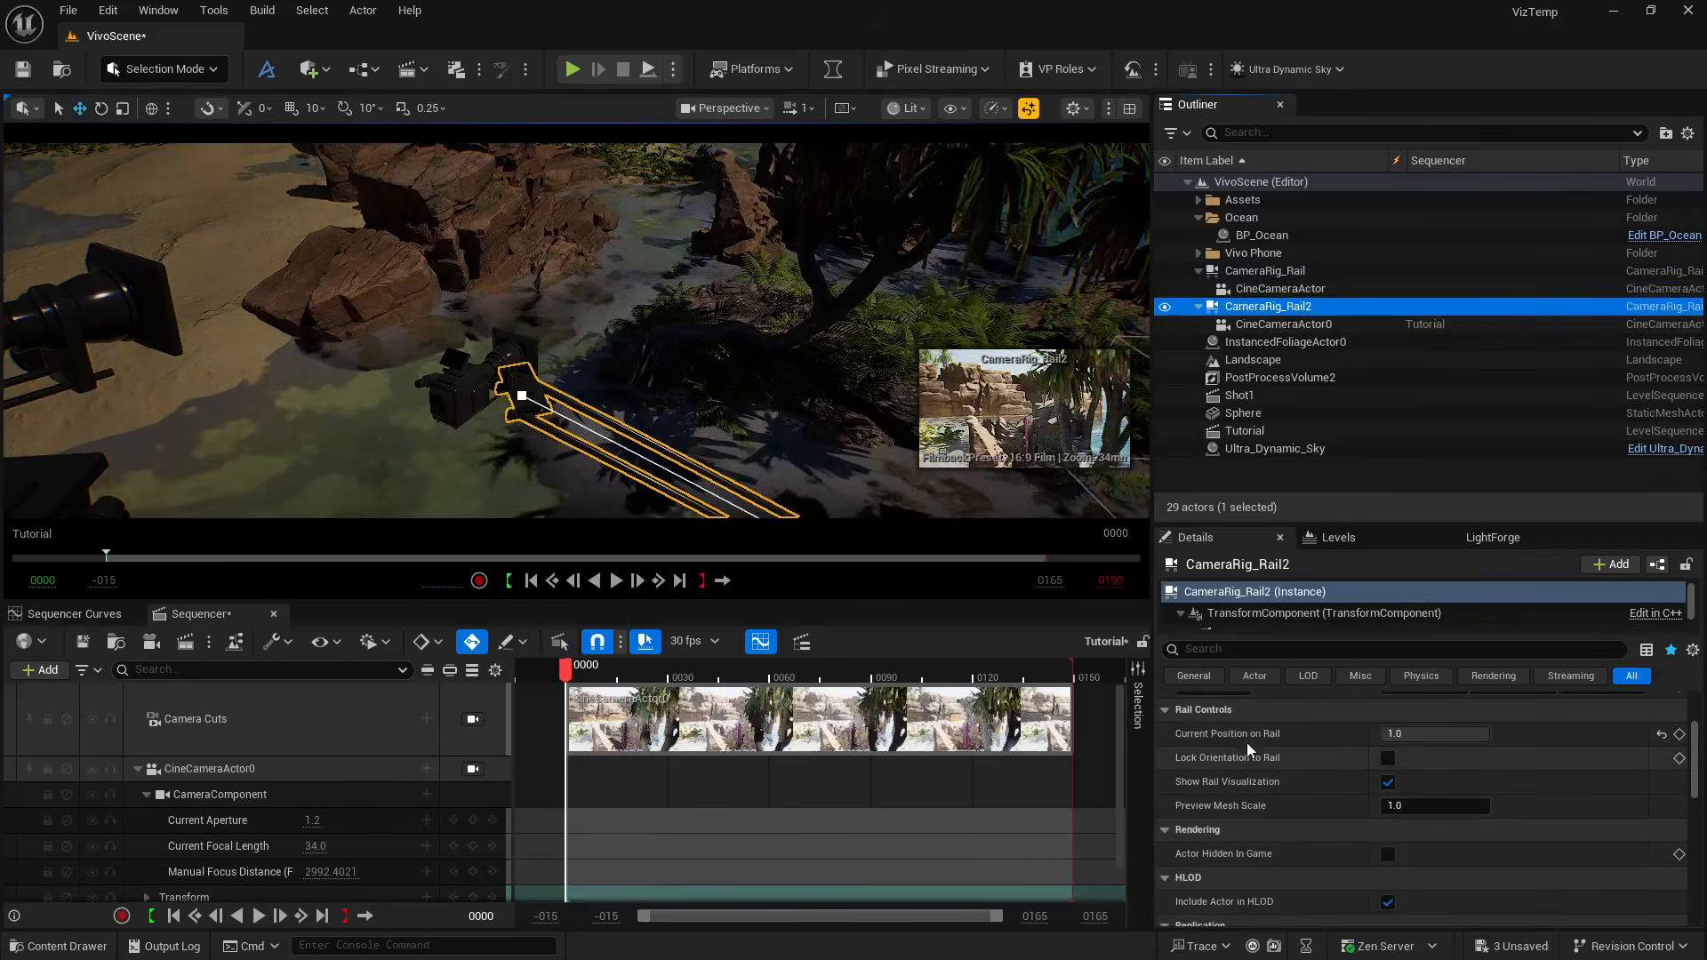
pyautogui.click(1679, 735)
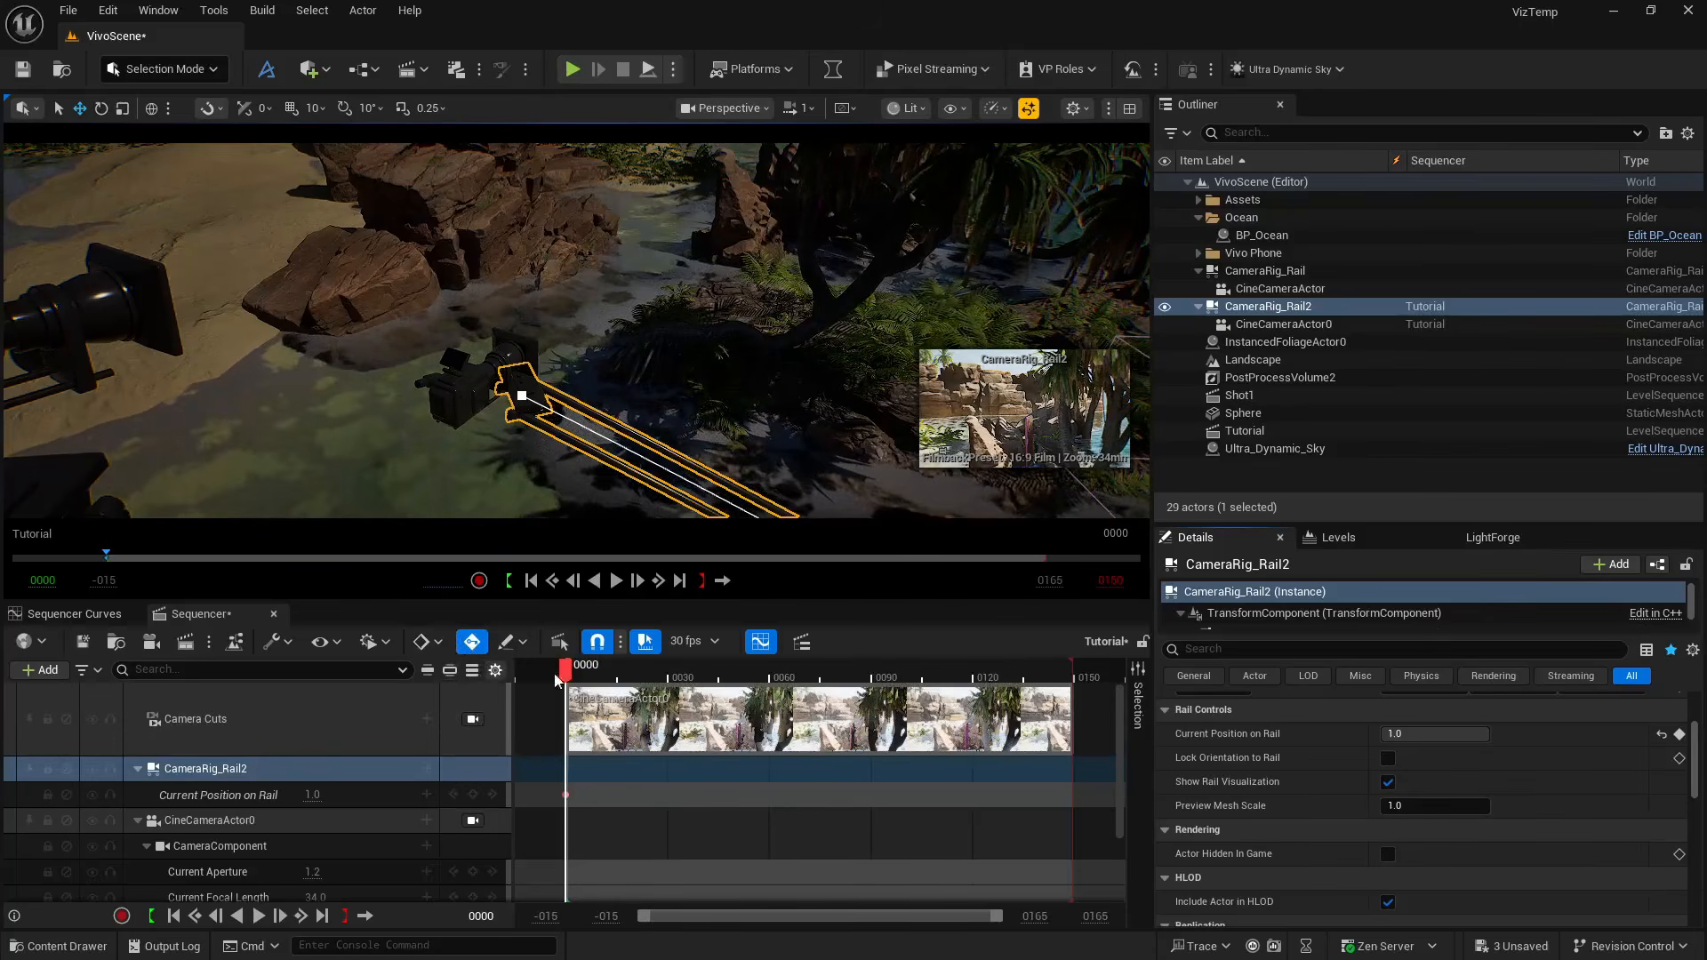
pyautogui.moveTo(576, 673); pyautogui.dragTo(871, 698)
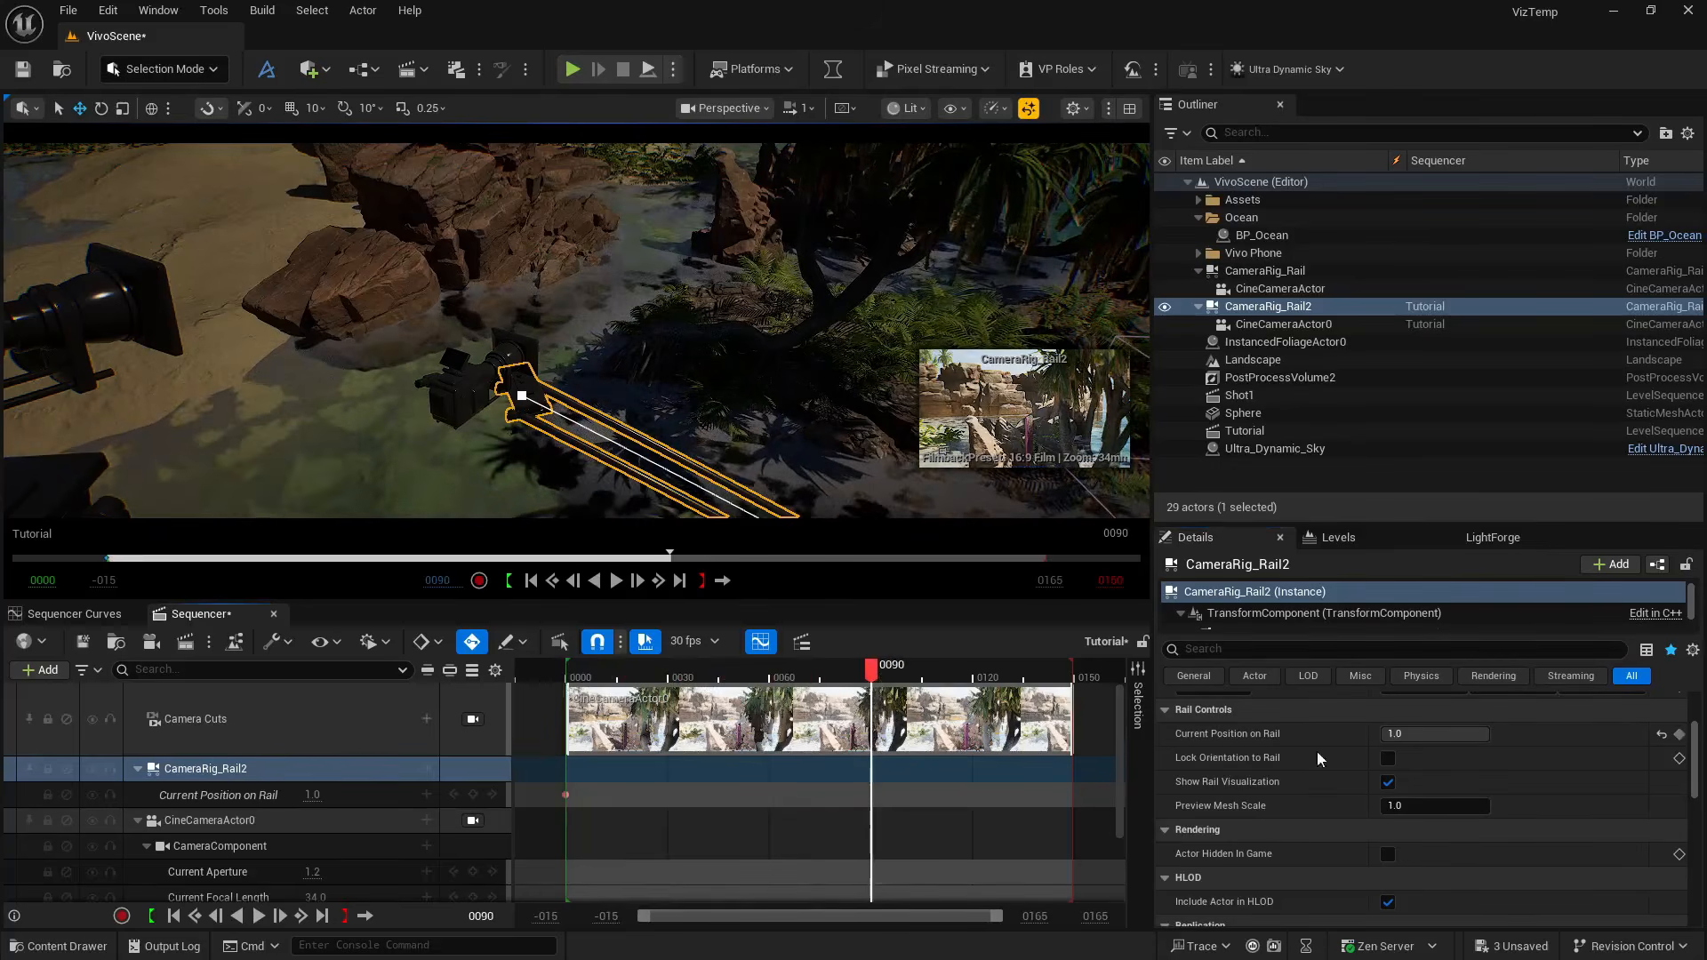
pyautogui.click(1437, 739)
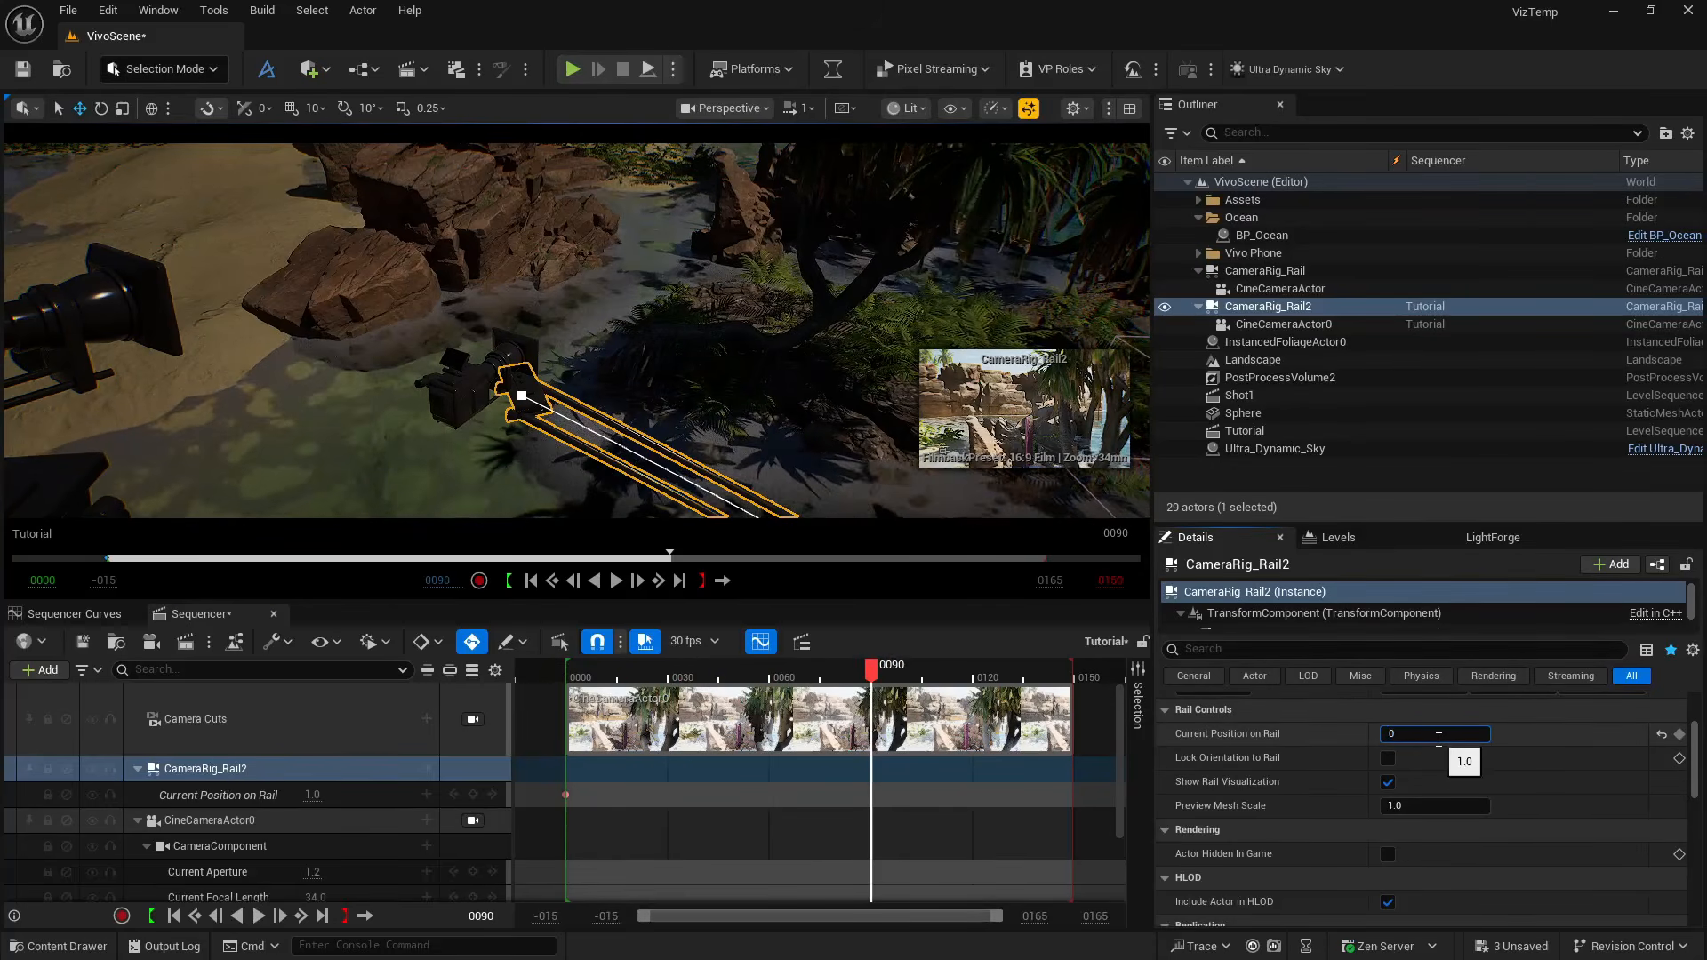
pyautogui.write('0')
pyautogui.press('Return')
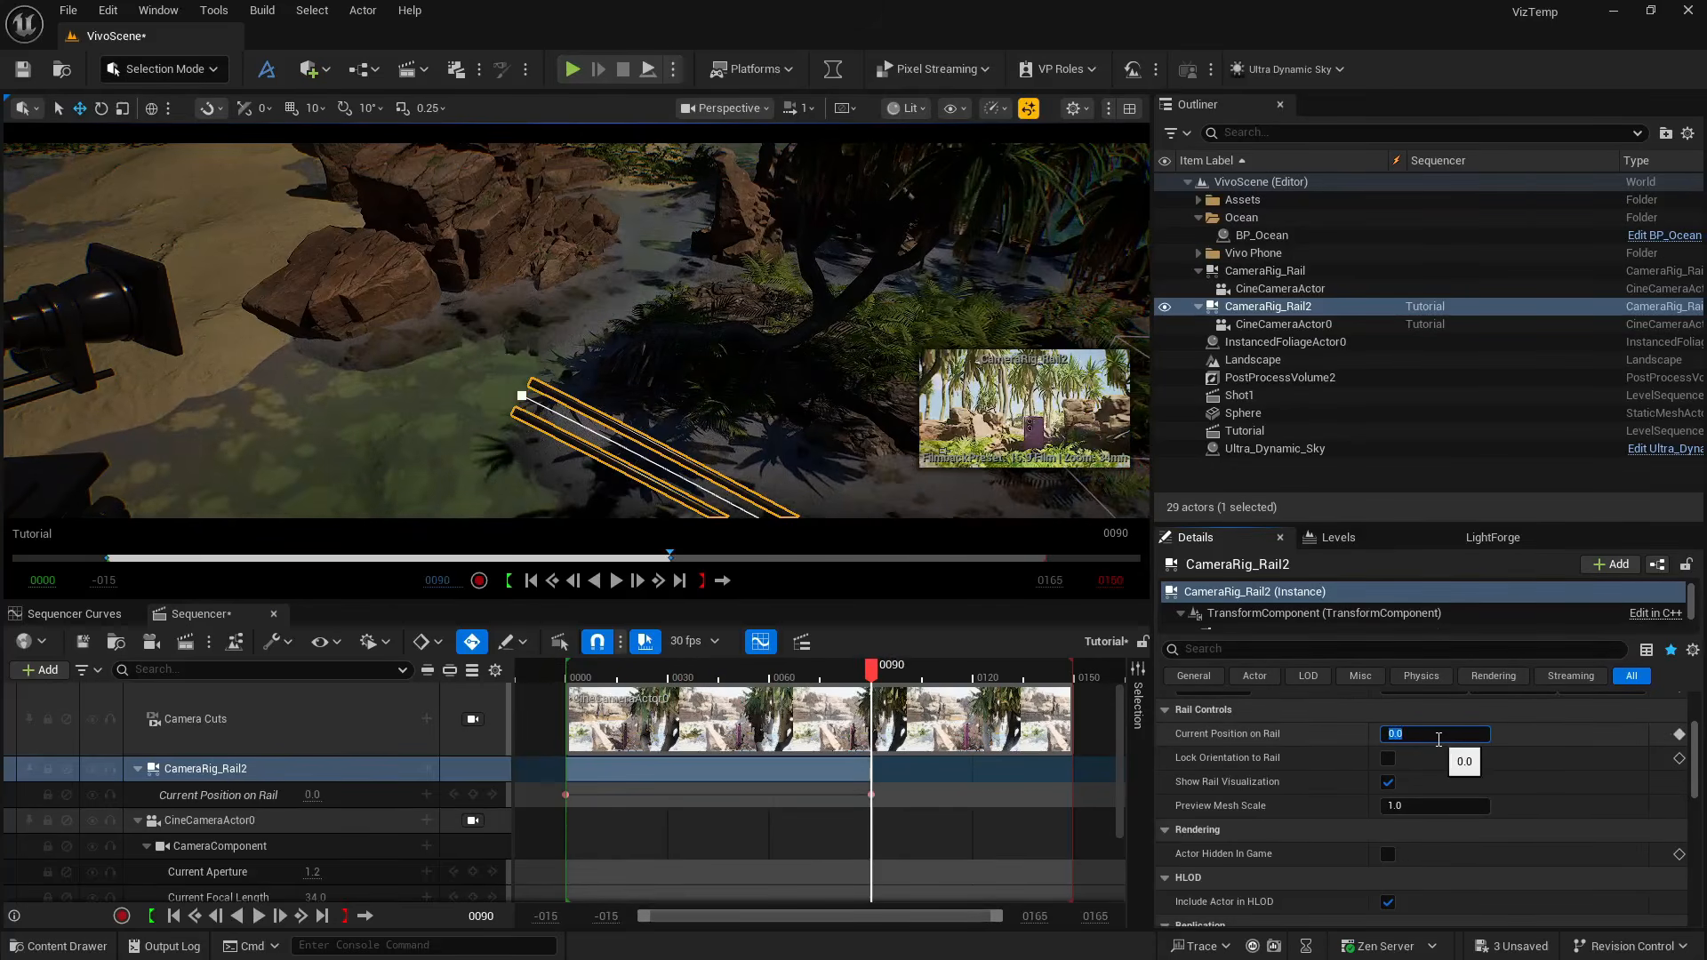
# View the scene through CineCameraActor0 and play the Tutorial sequence from the start to check the rail move
pyautogui.click(530, 580)
pyautogui.click(724, 108)
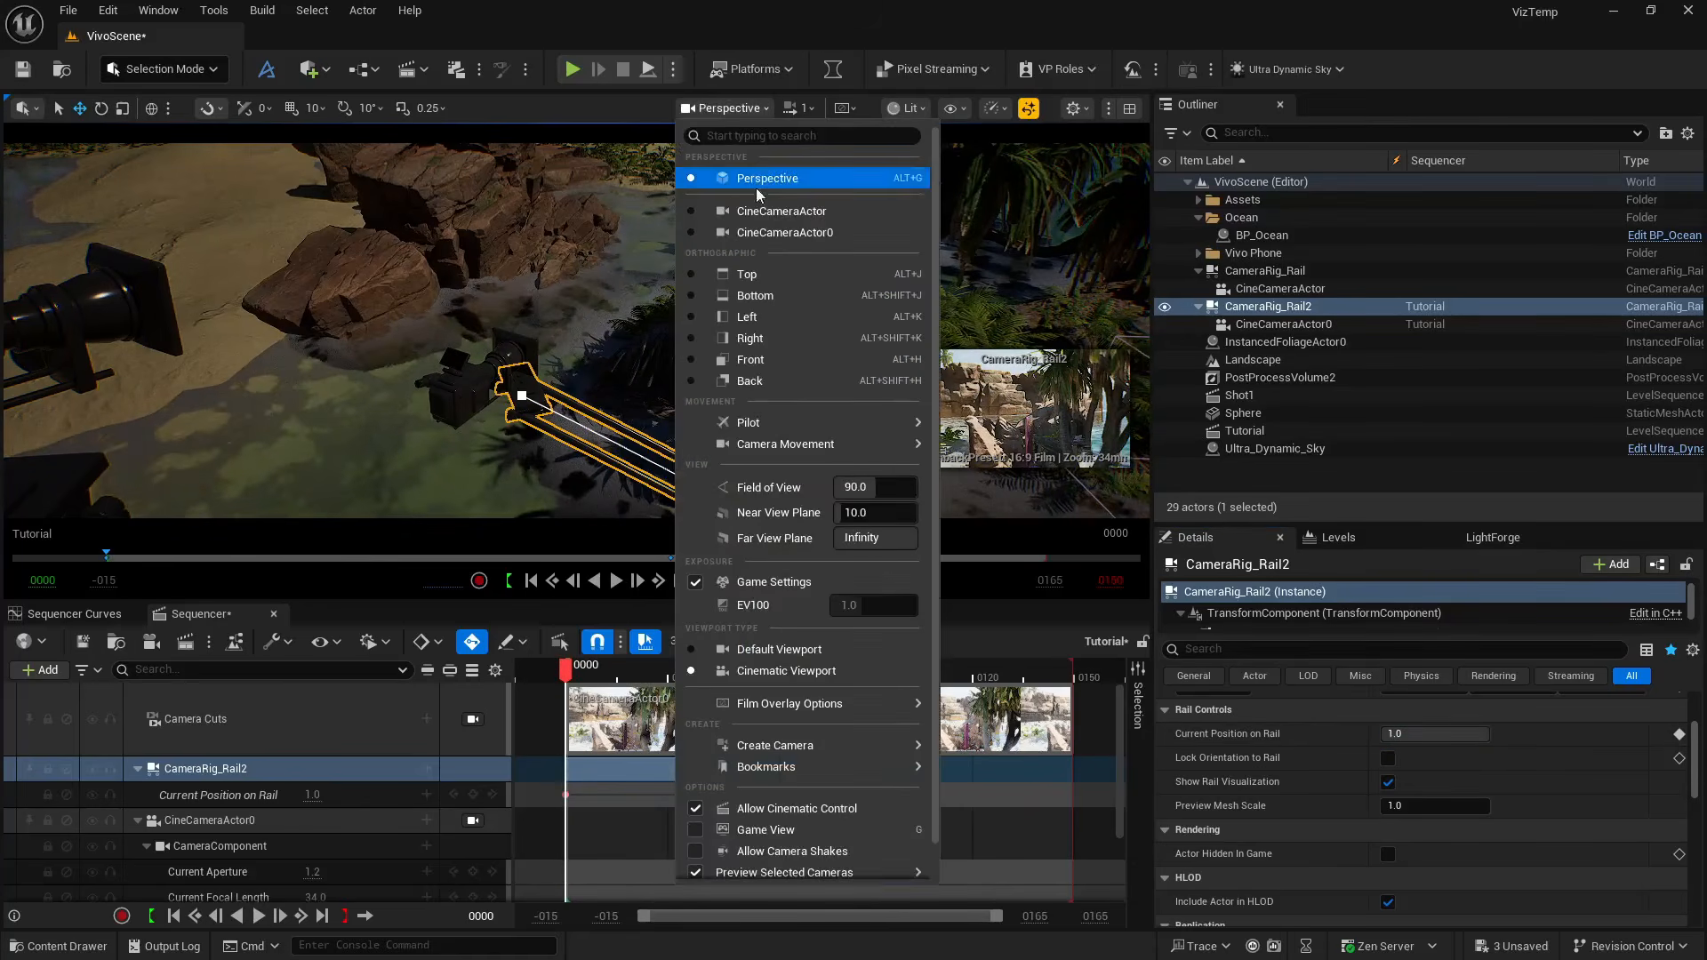
pyautogui.click(782, 232)
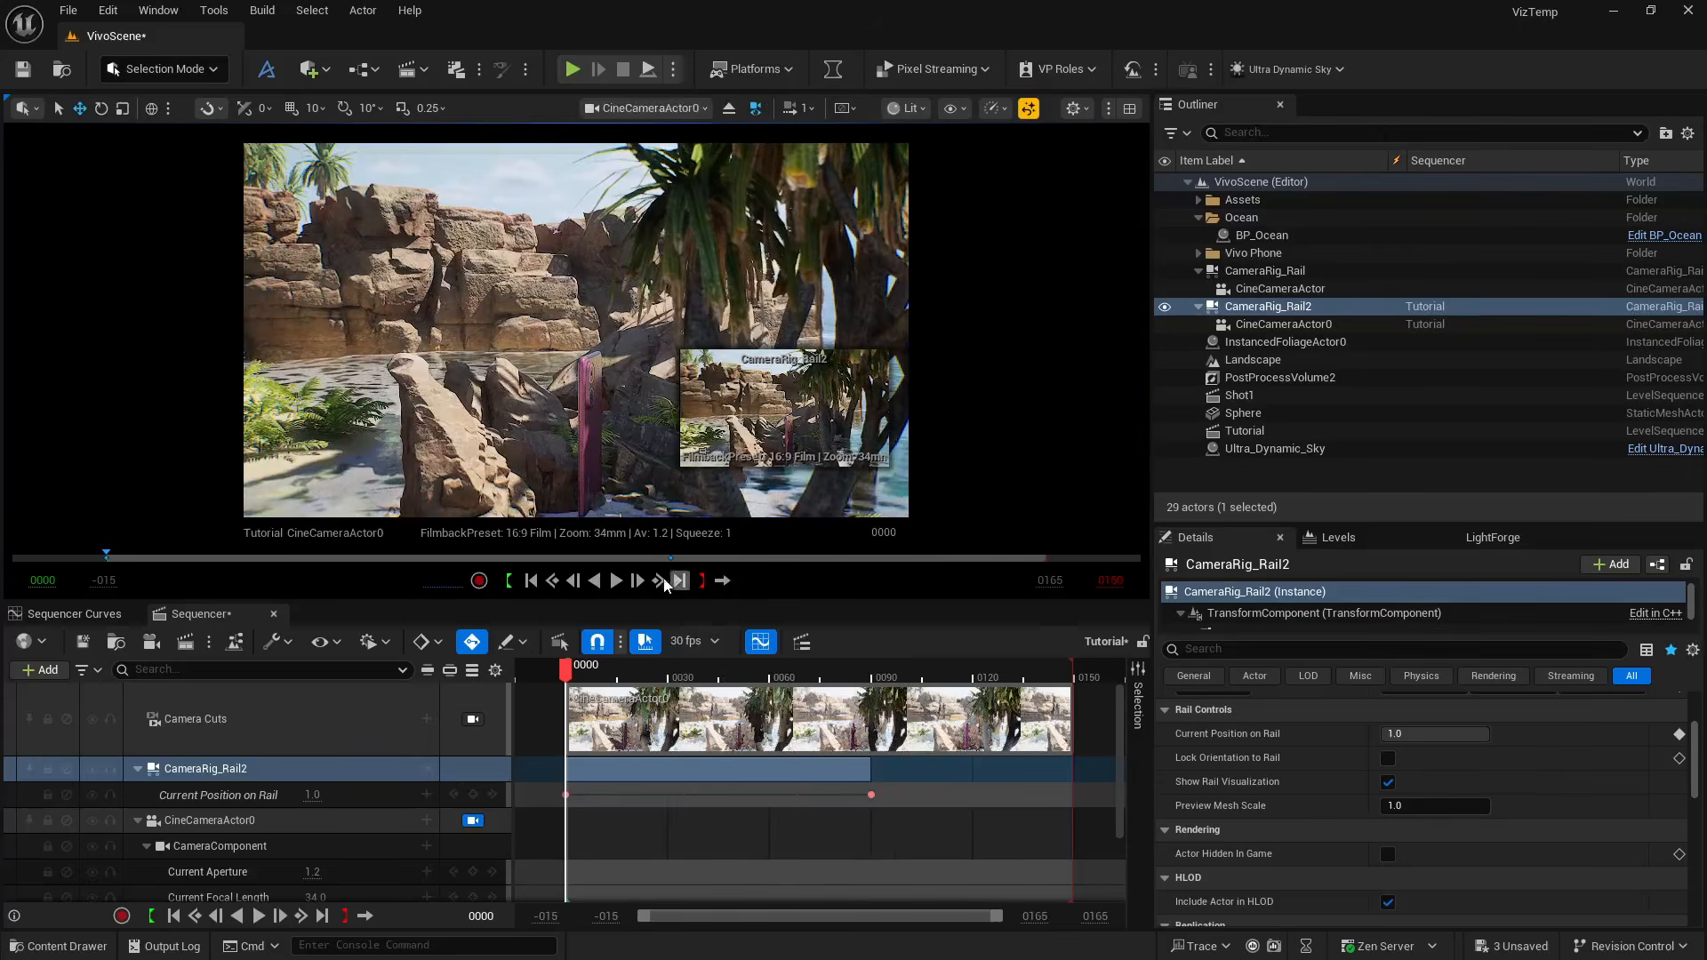
pyautogui.click(615, 581)
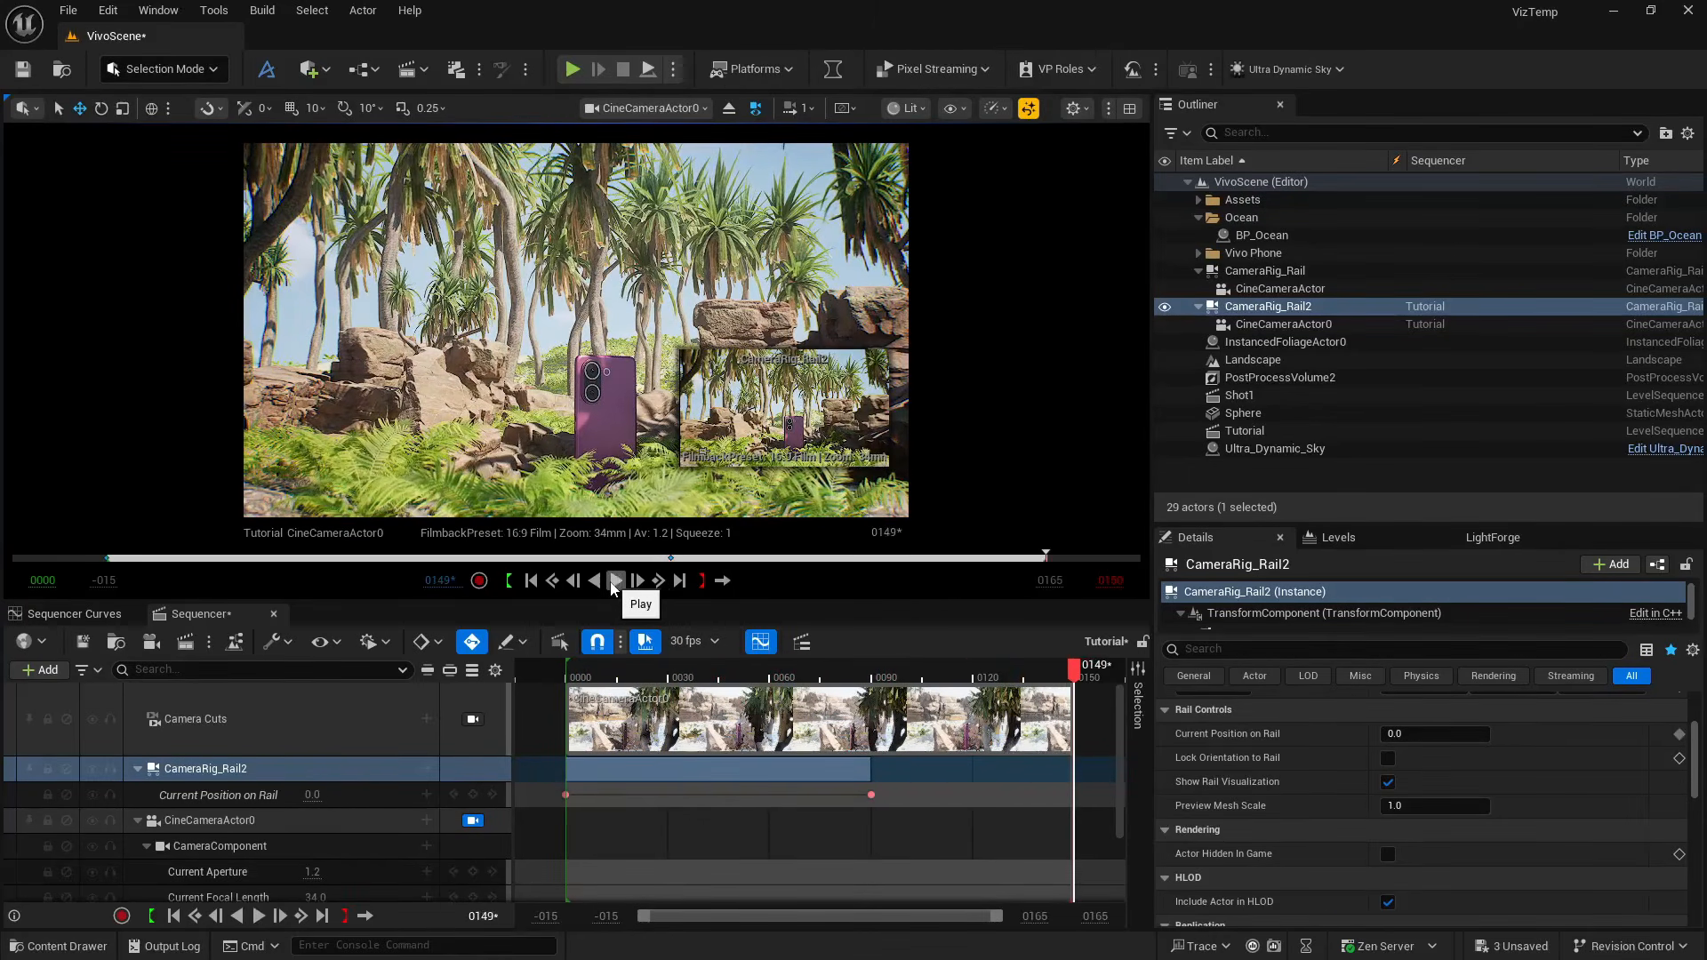
pyautogui.click(531, 580)
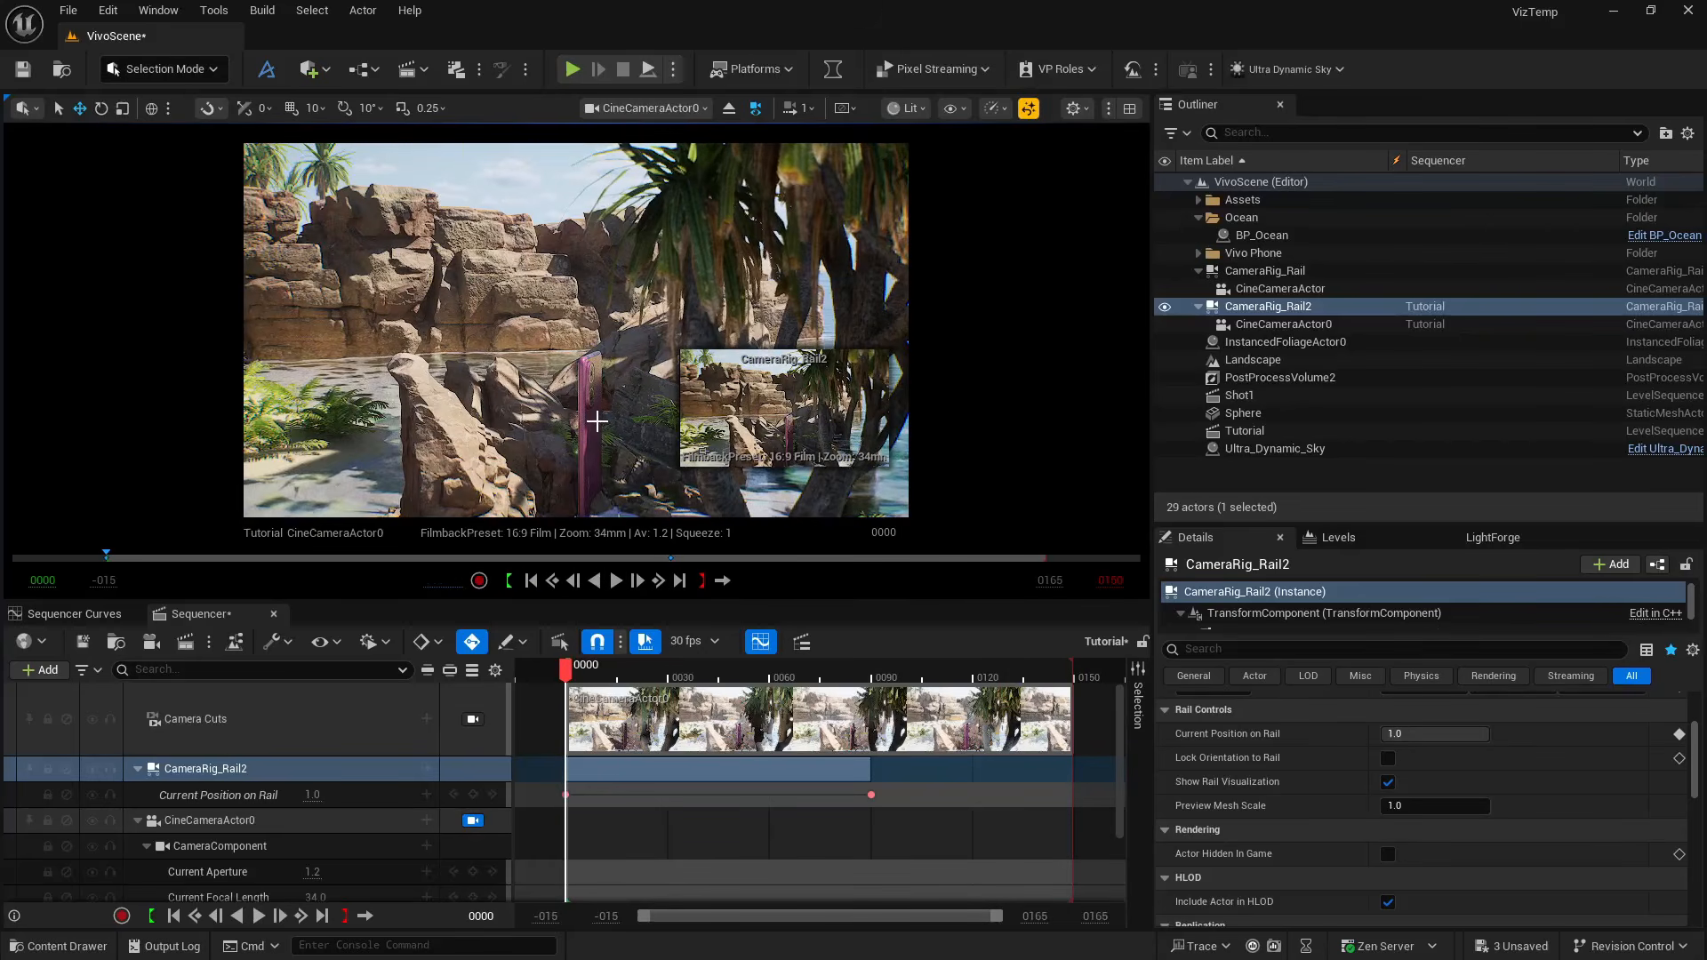
# Raise the VivoPhoneFinal phone to a Z location of about -19145 and replay the sequence to check its framing against the tracking sphere
pyautogui.click(590, 401)
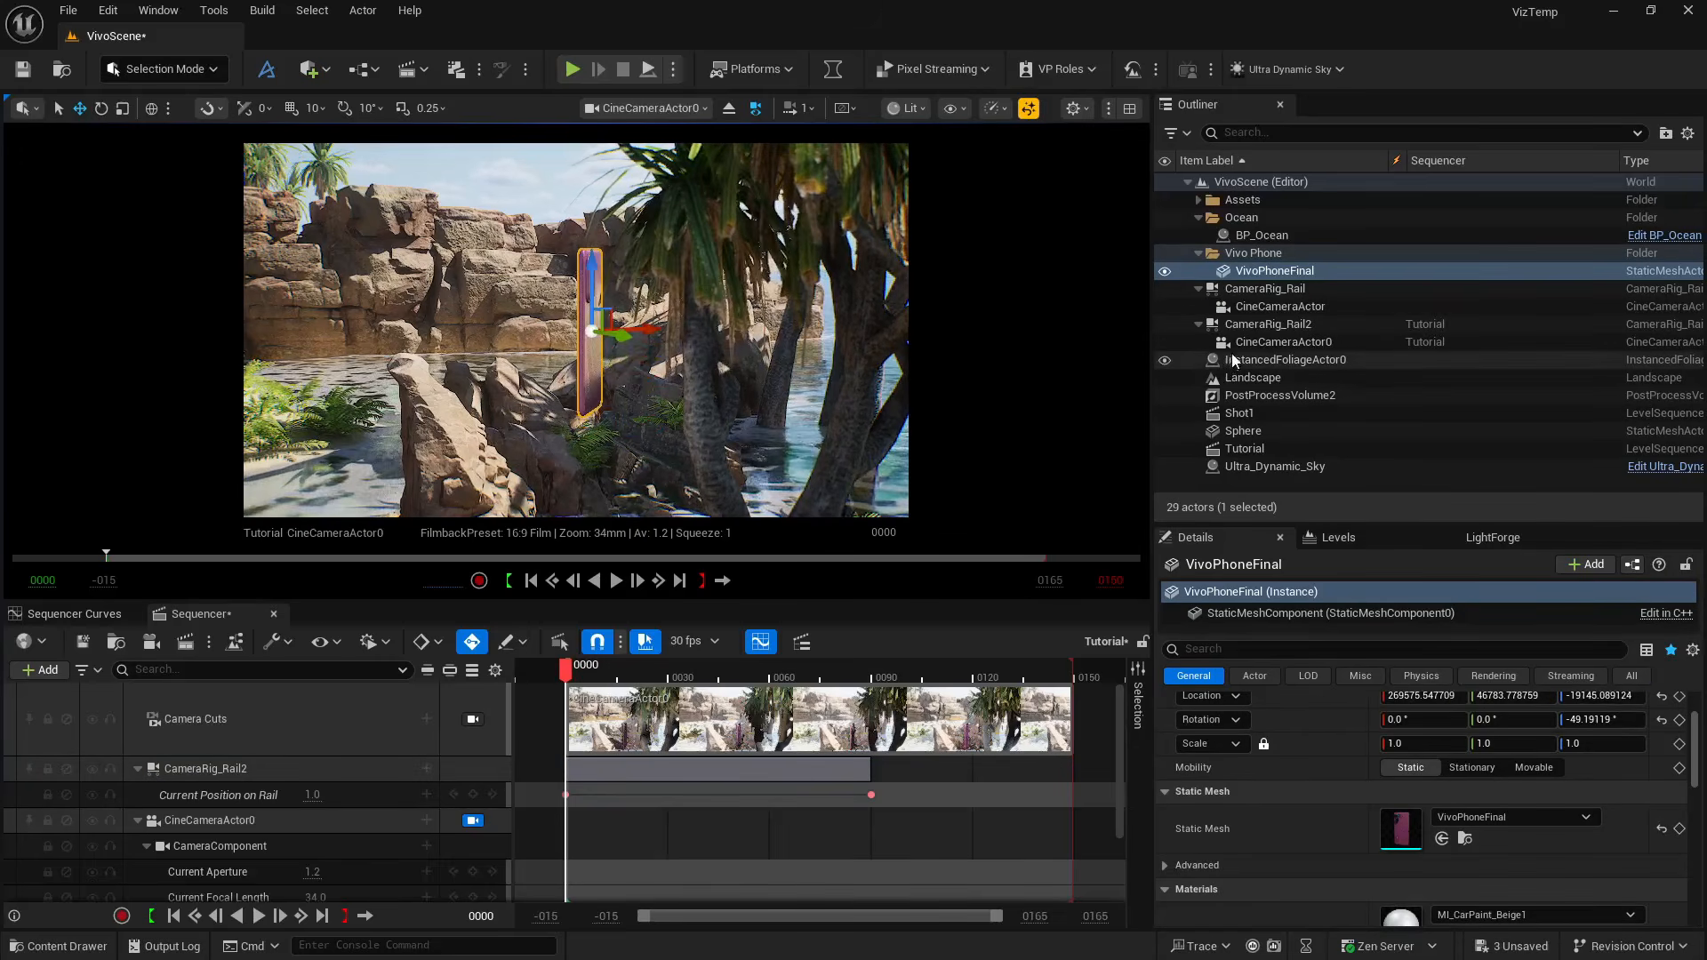
pyautogui.click(1264, 434)
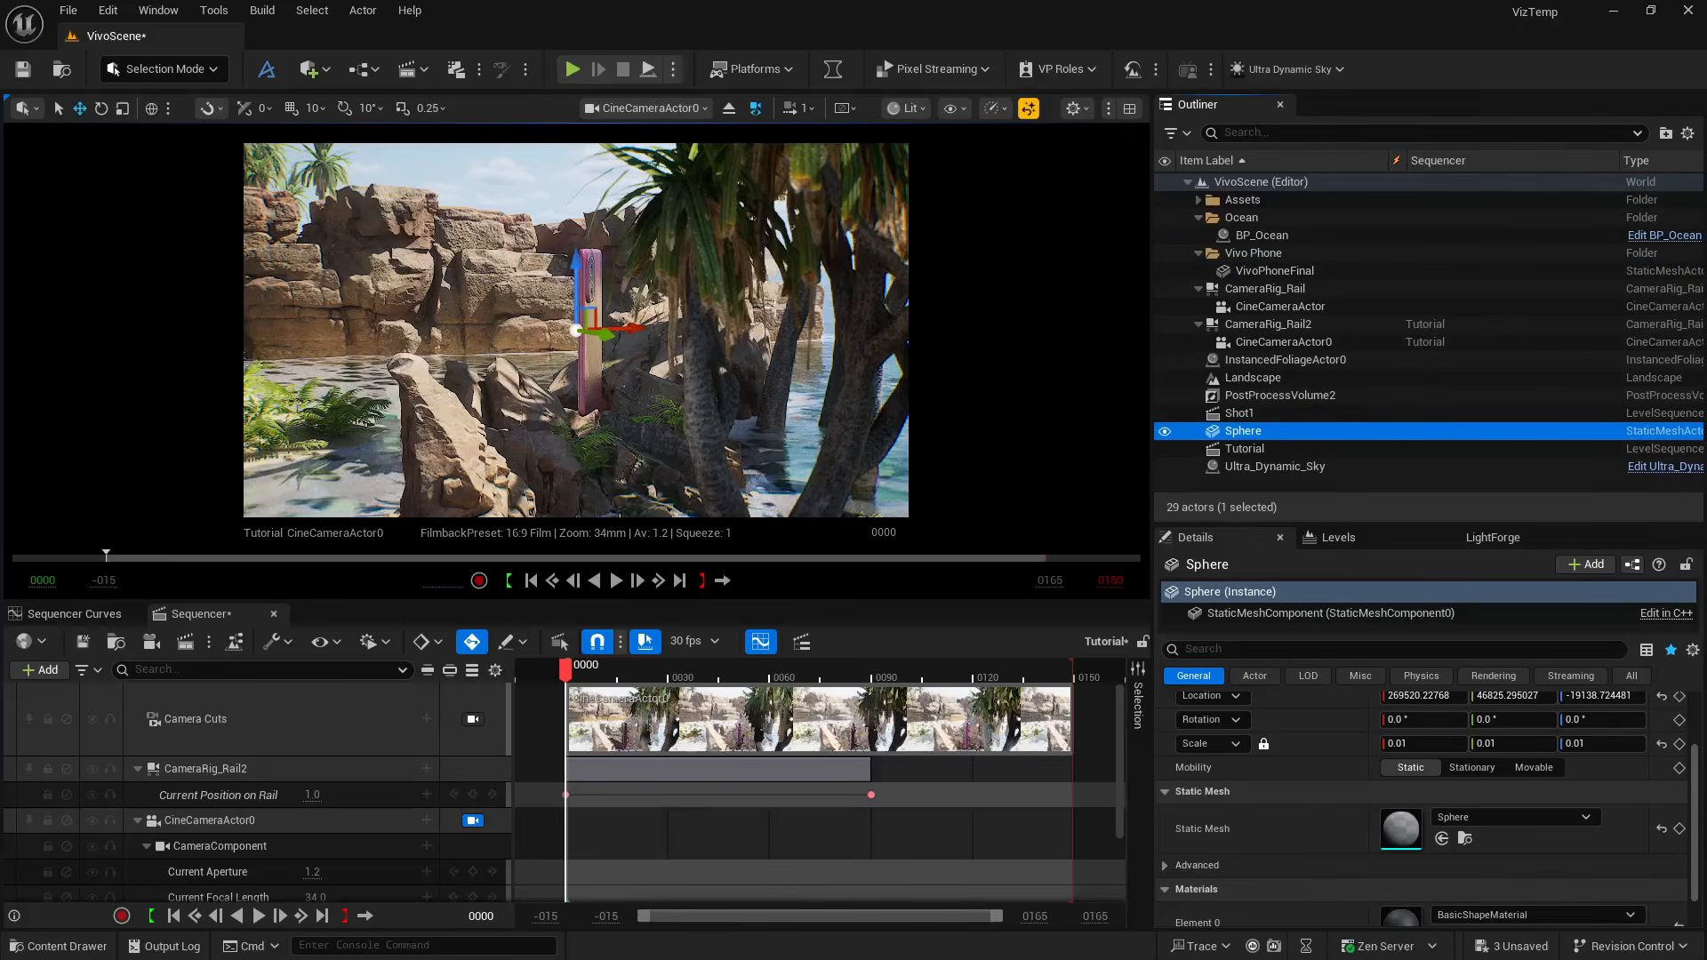
pyautogui.moveTo(566, 674)
pyautogui.mouseDown()
pyautogui.moveTo(880, 680)
pyautogui.moveTo(566, 675)
pyautogui.mouseUp()
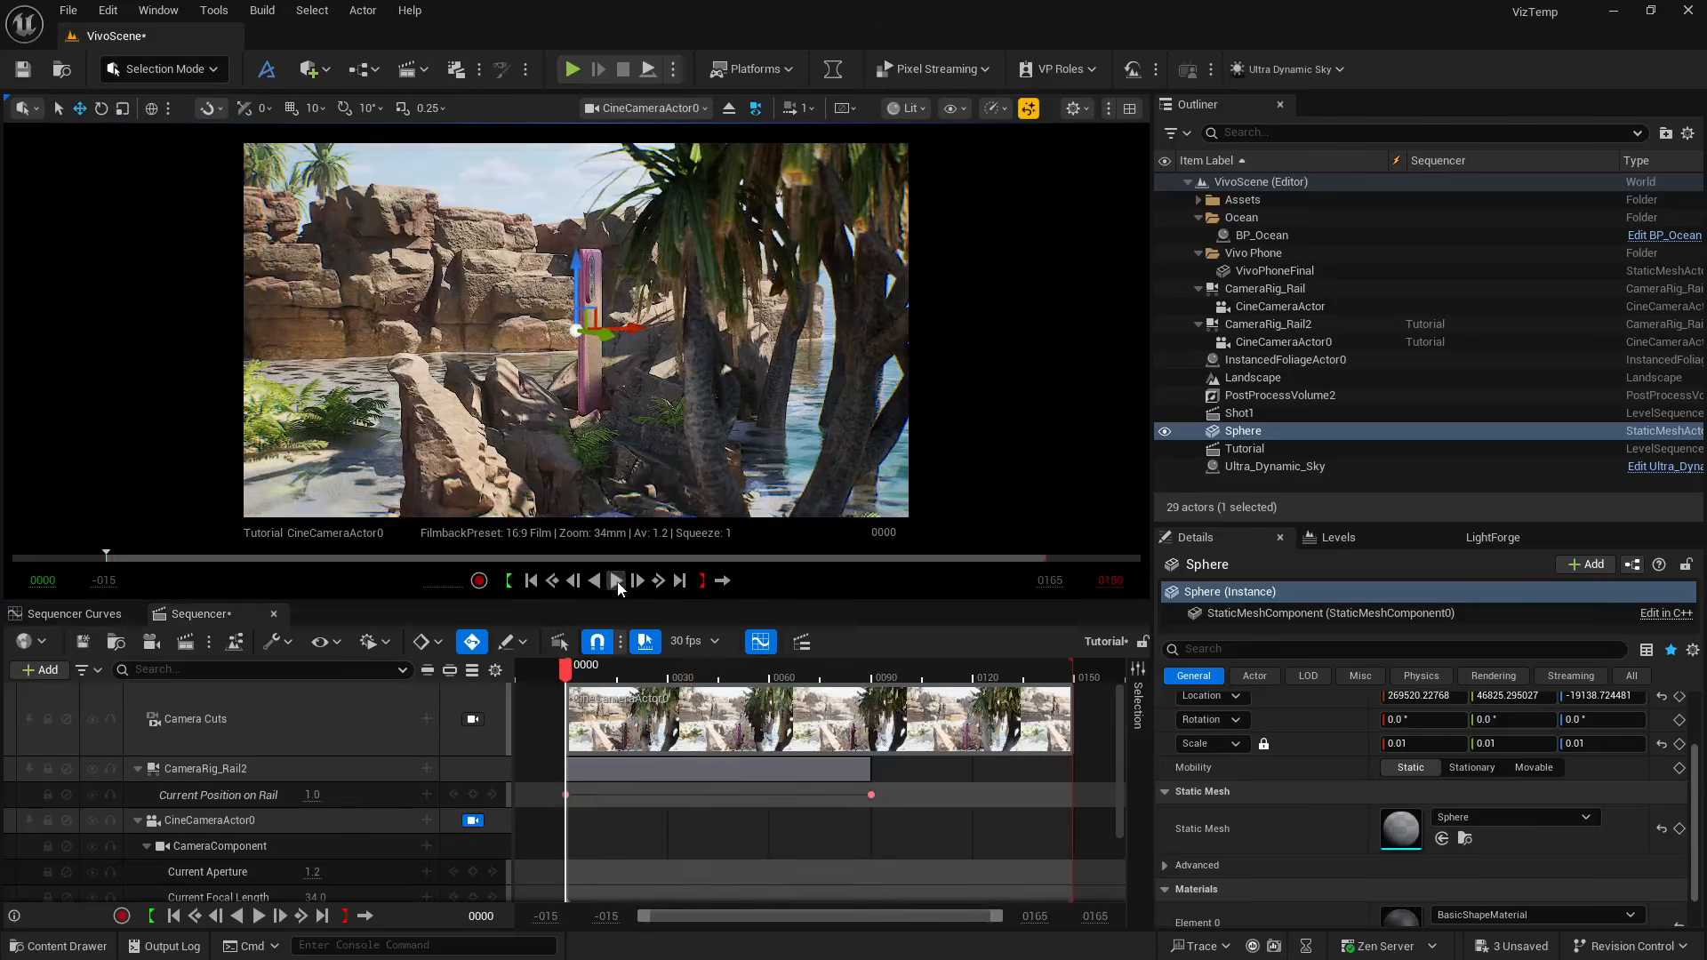
pyautogui.click(618, 583)
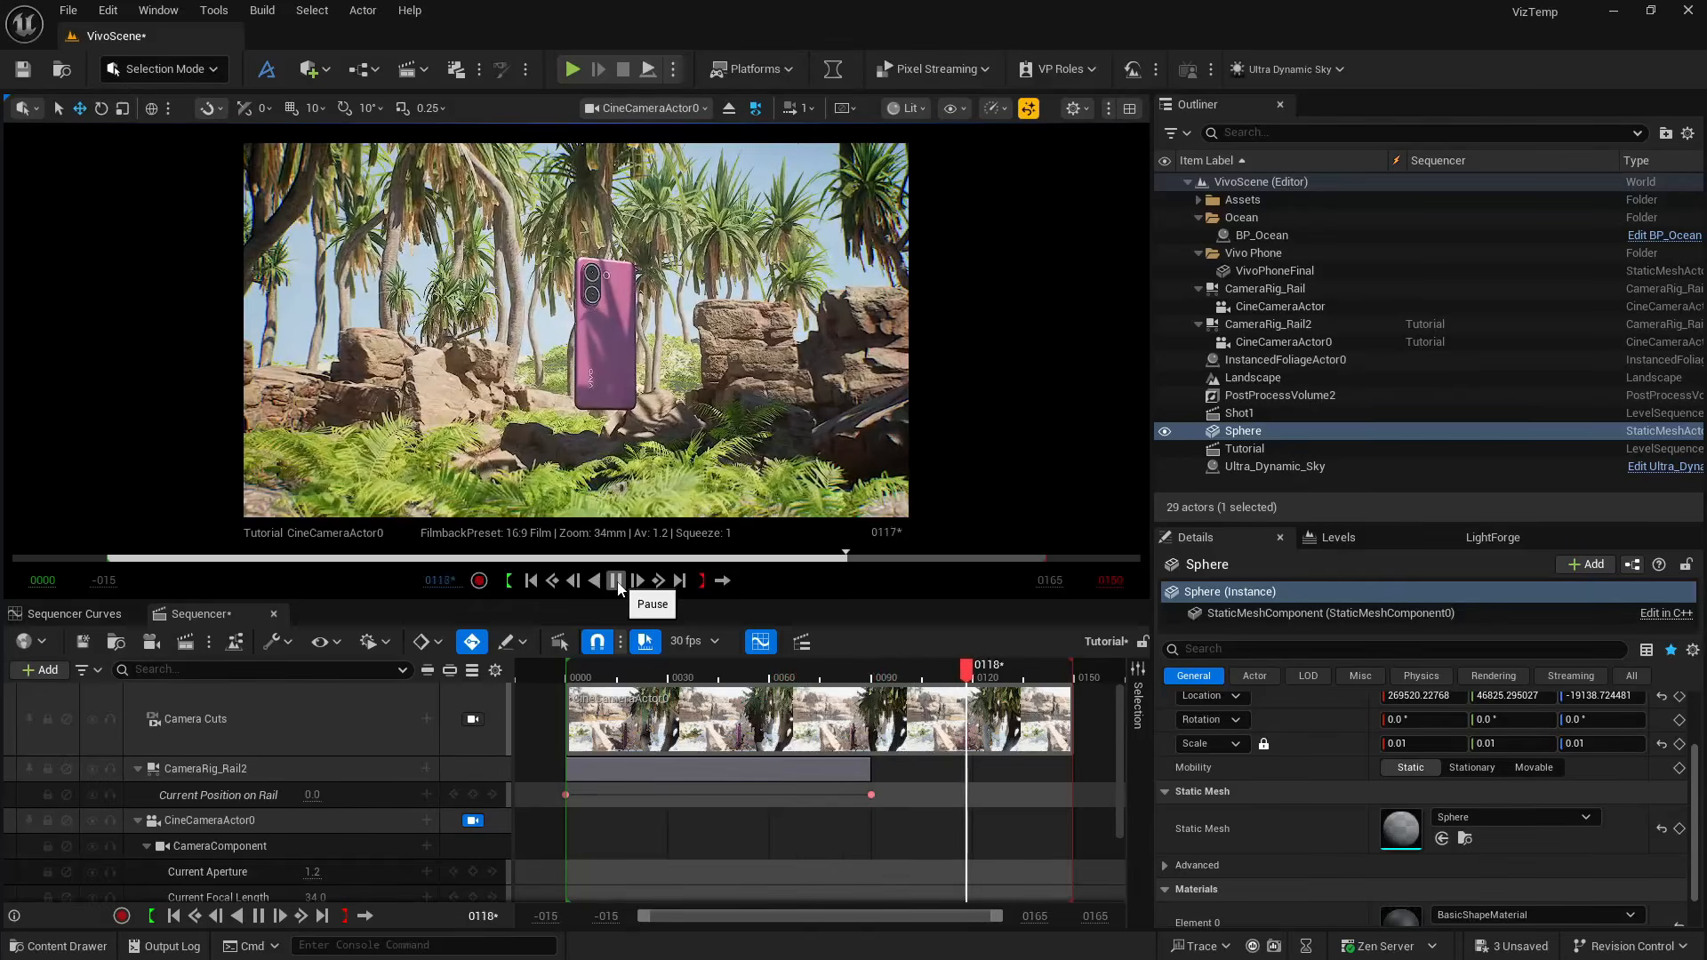
pyautogui.click(616, 582)
pyautogui.click(530, 582)
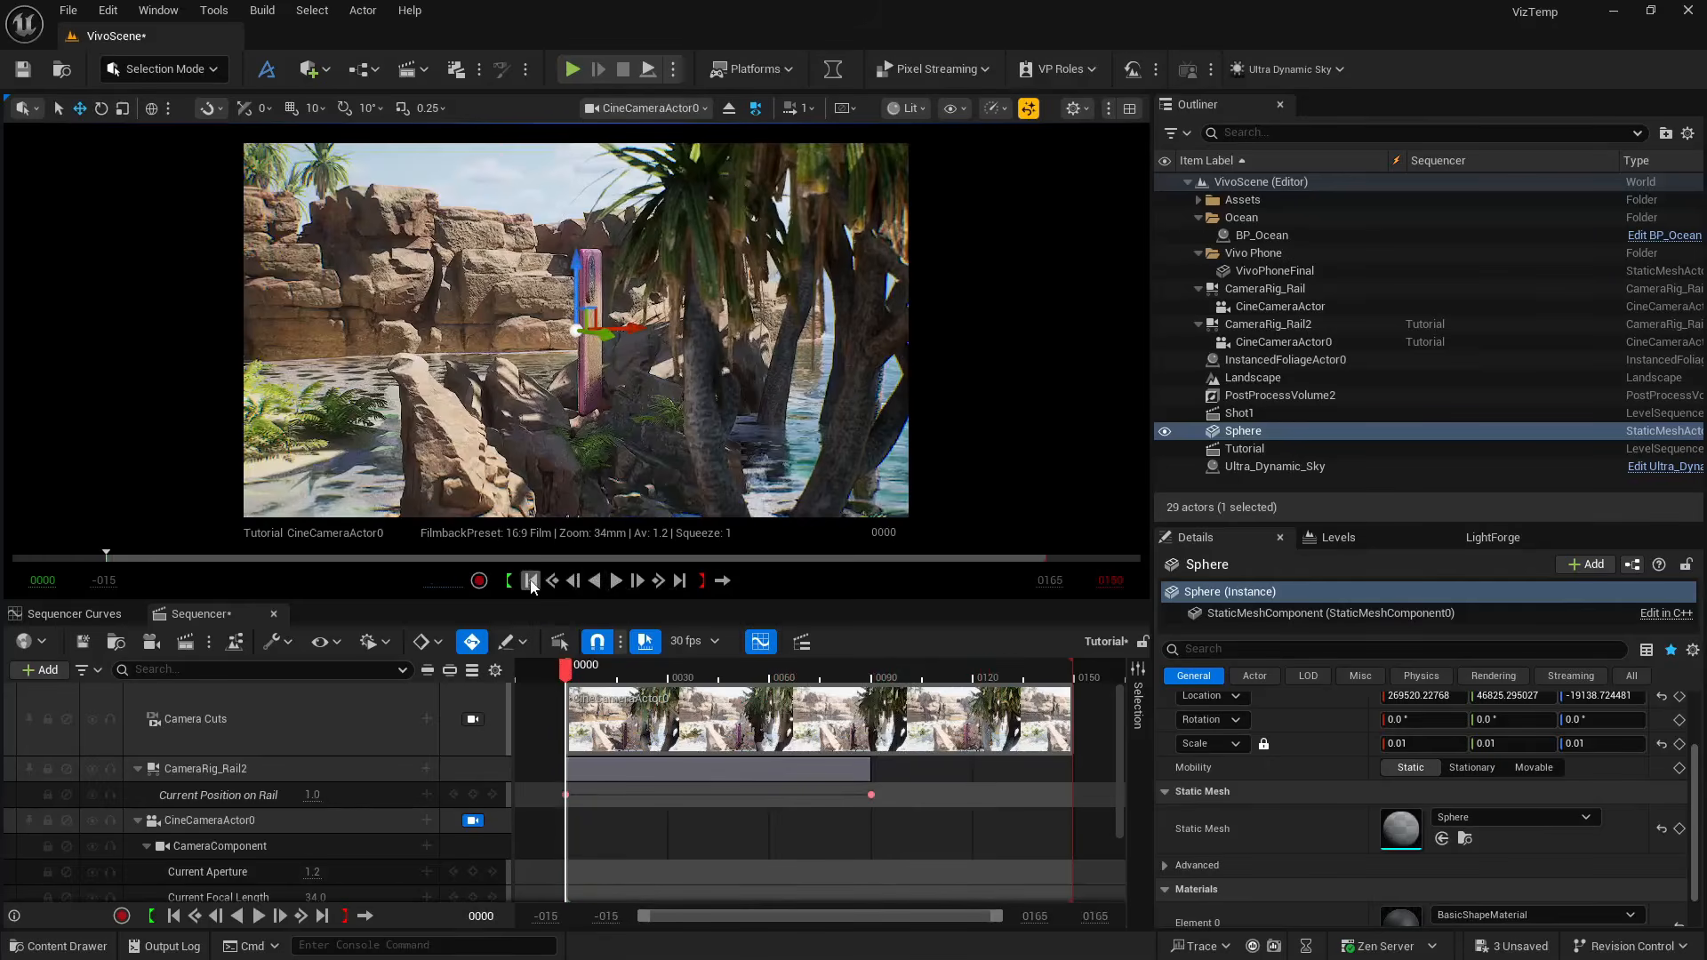
# Add VivoPhoneFinal to the Tutorial sequence and key its transform at frame 0
pyautogui.click(585, 368)
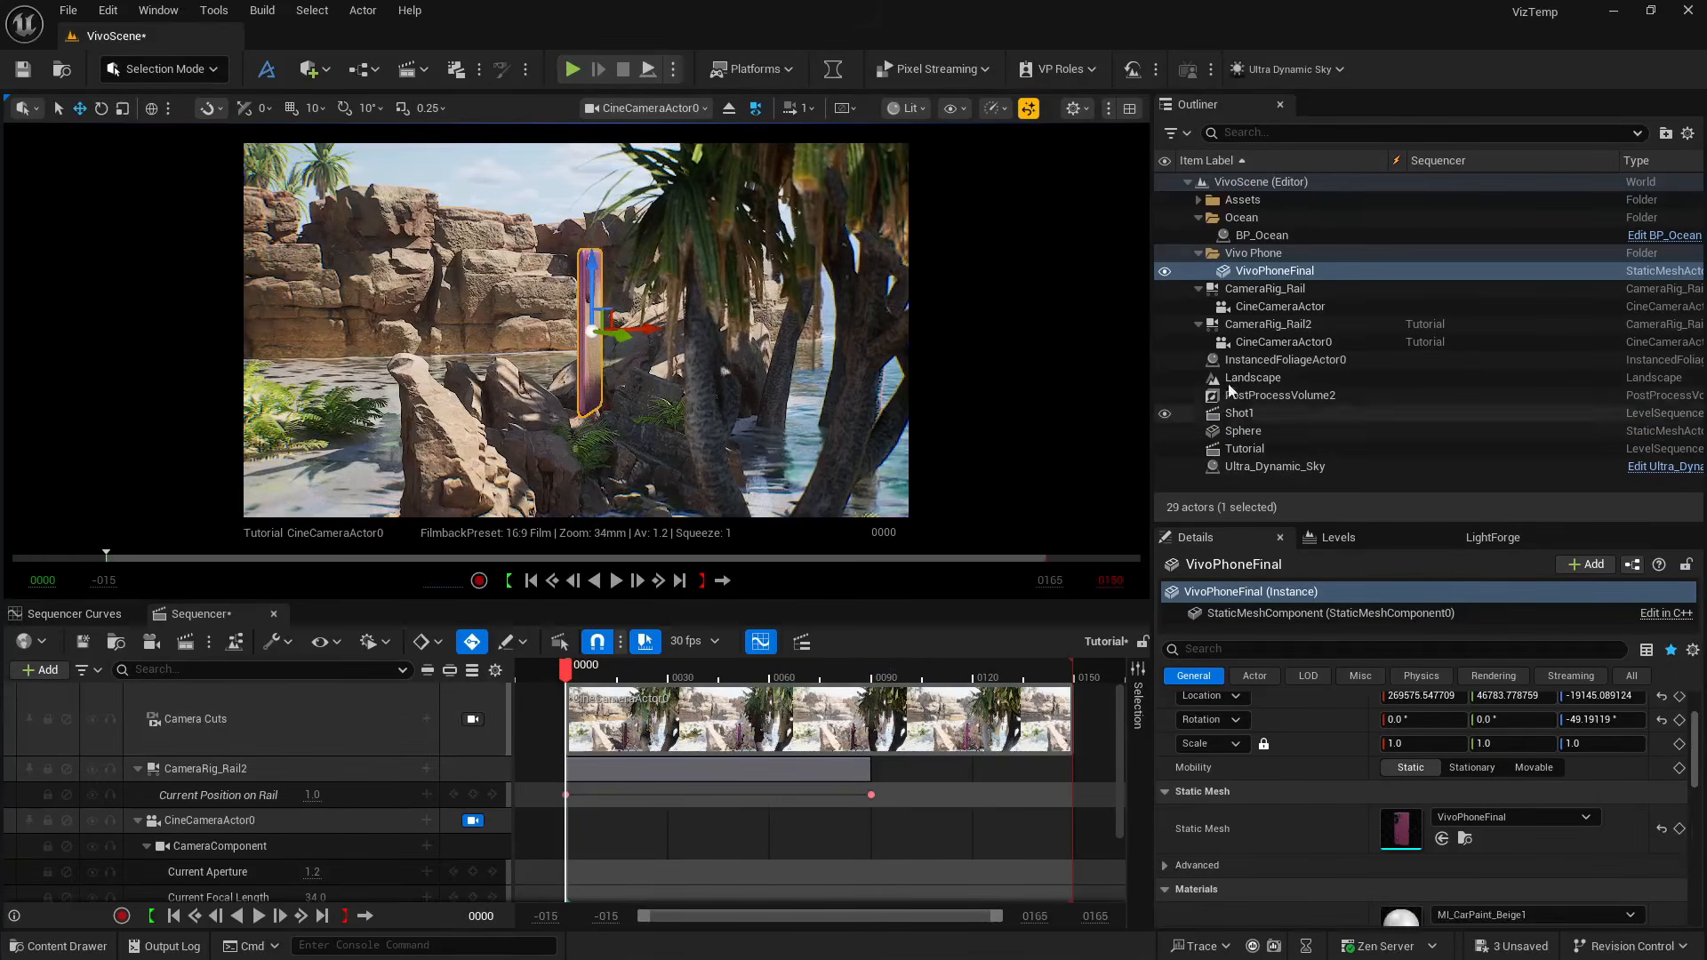
pyautogui.moveTo(1280, 271); pyautogui.dragTo(214, 795)
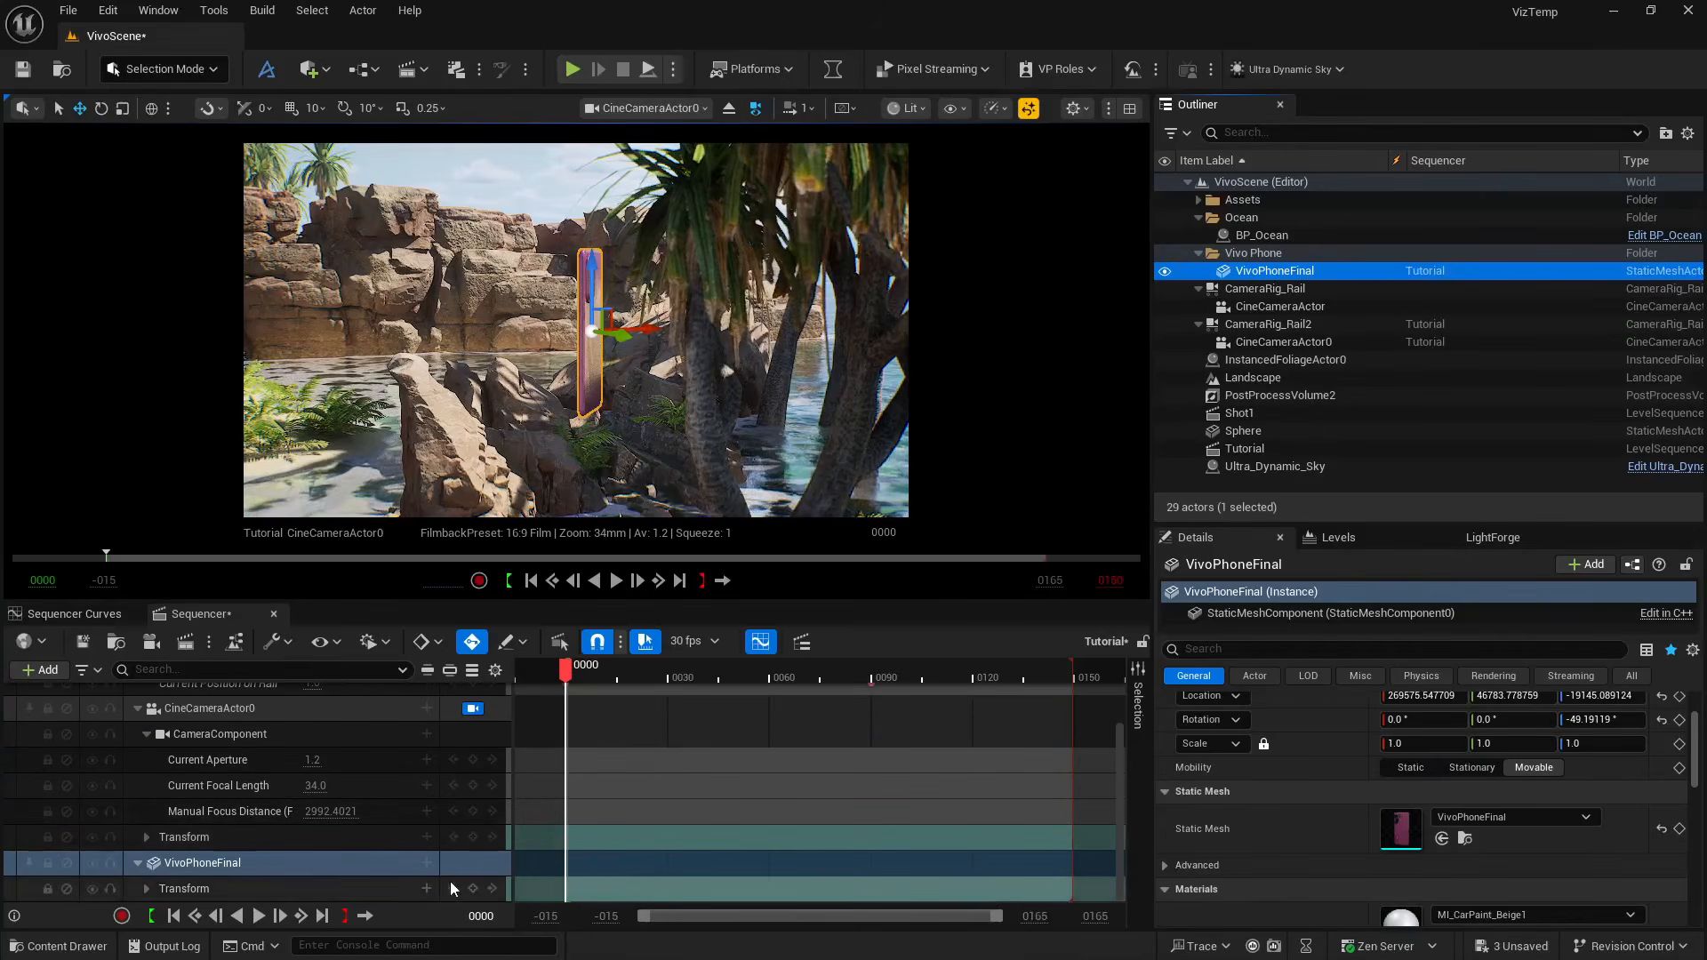
pyautogui.click(478, 887)
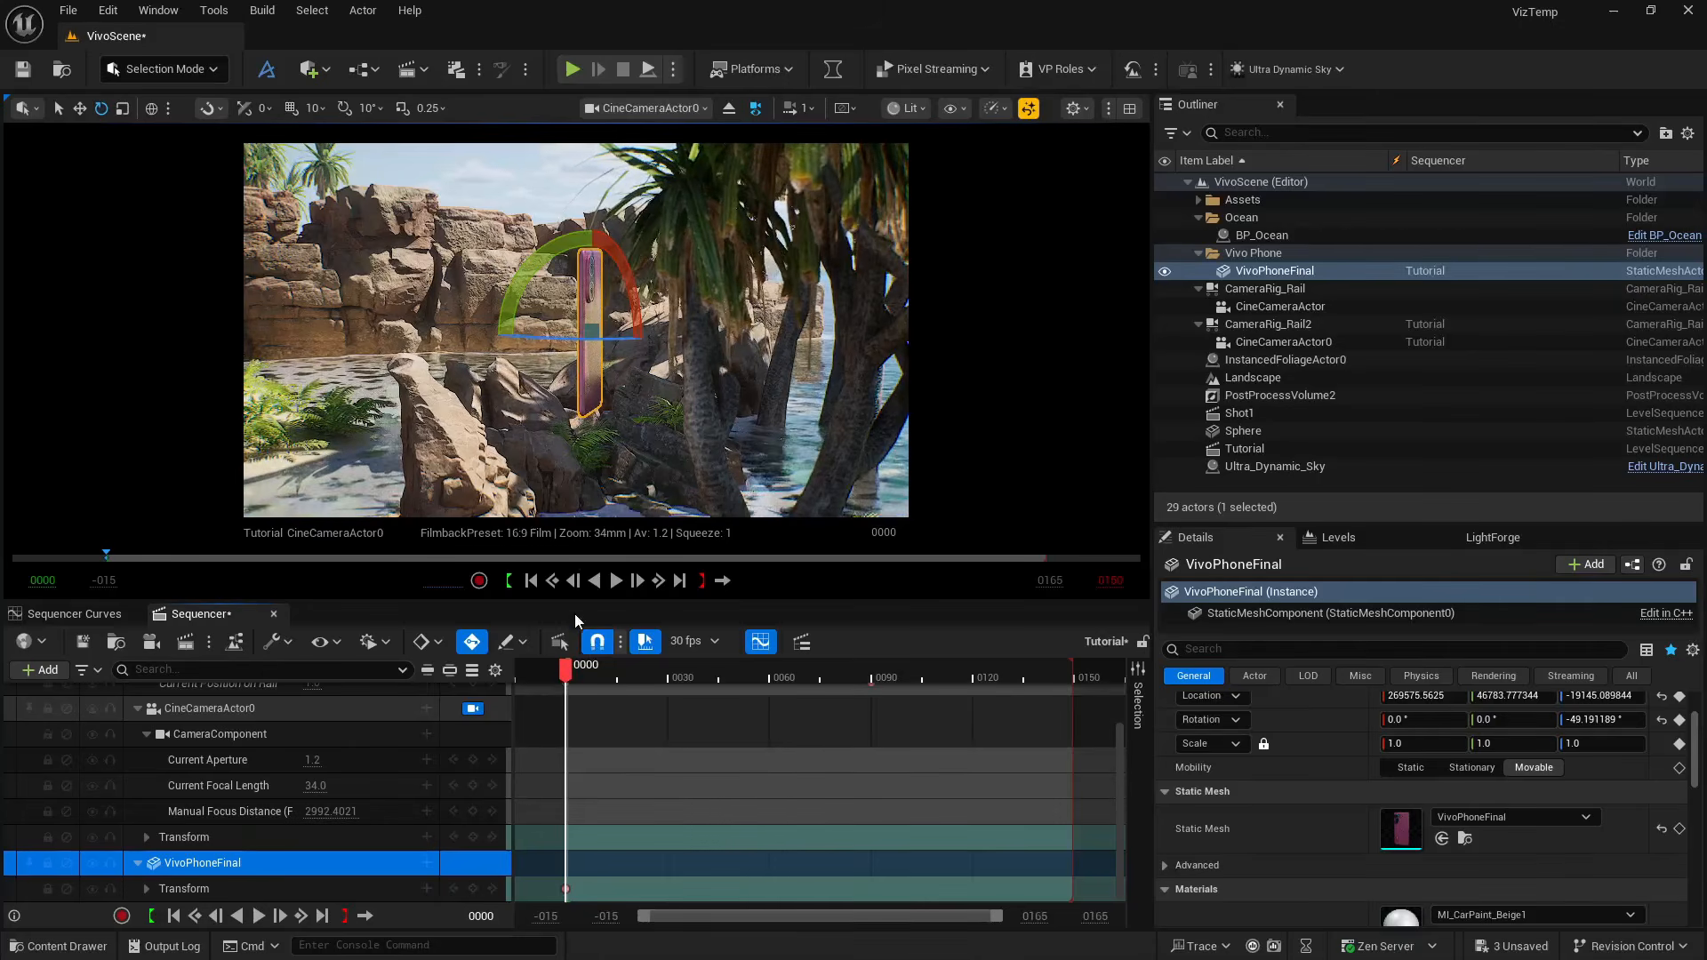
# At frame 90, rotate the phone to about -255° around Z and play the sequence to check the spin
pyautogui.moveTo(566, 669); pyautogui.dragTo(872, 677)
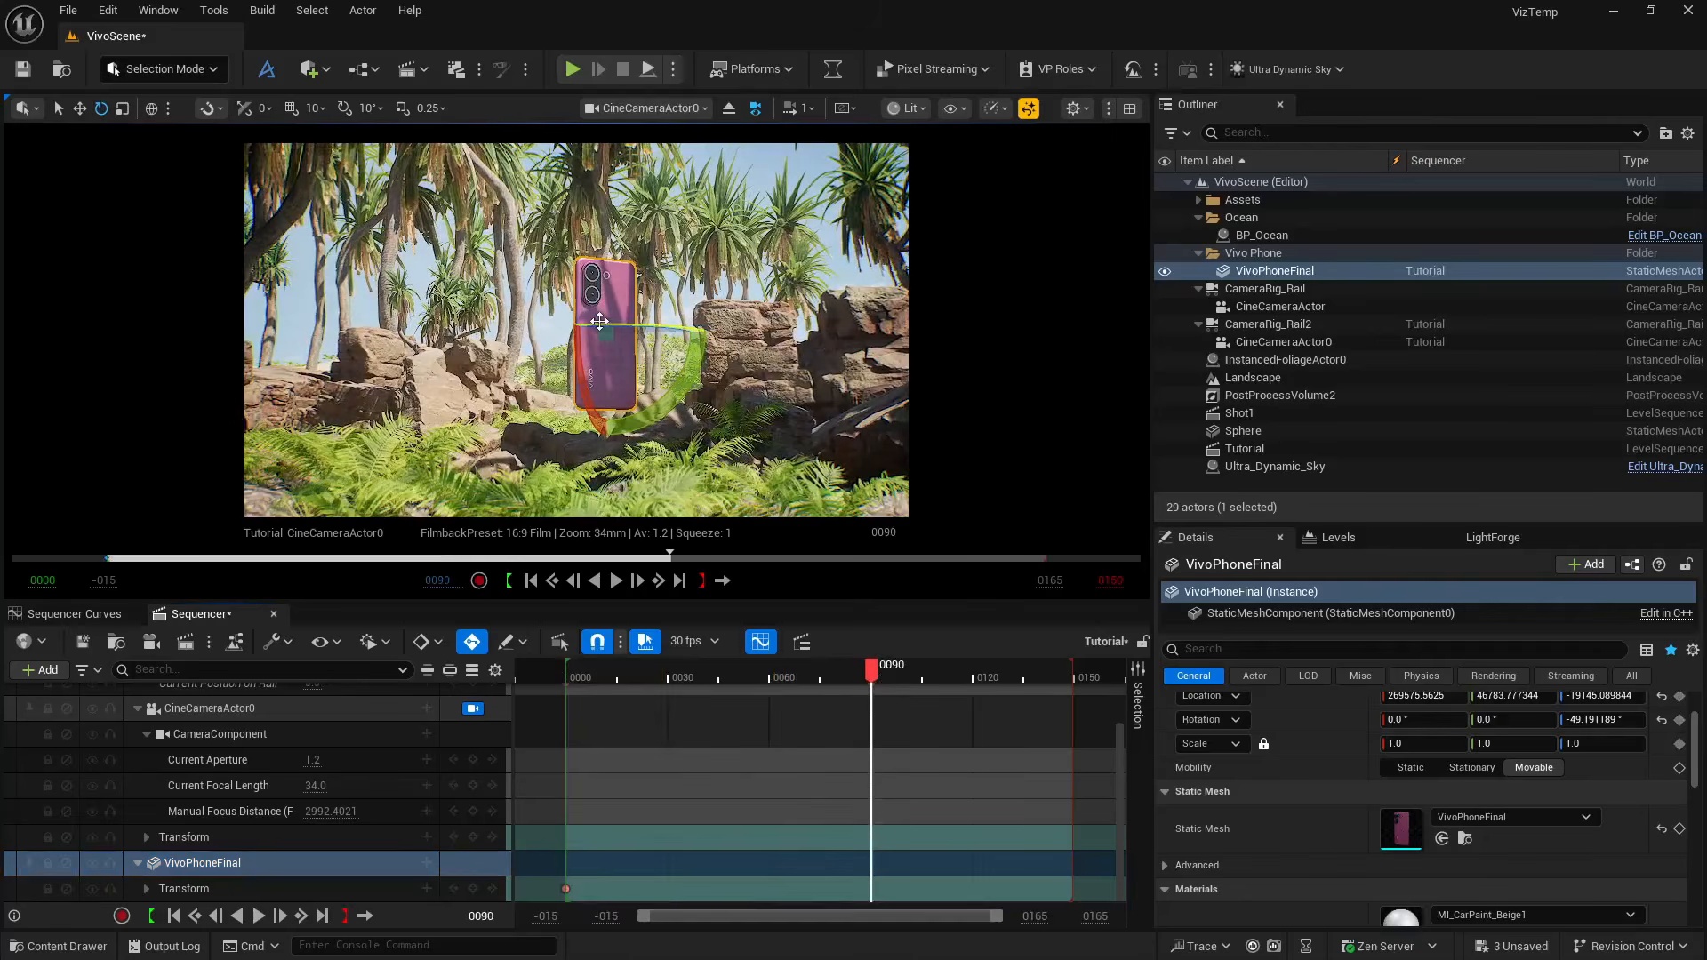
pyautogui.moveTo(600, 321); pyautogui.dragTo(533, 323)
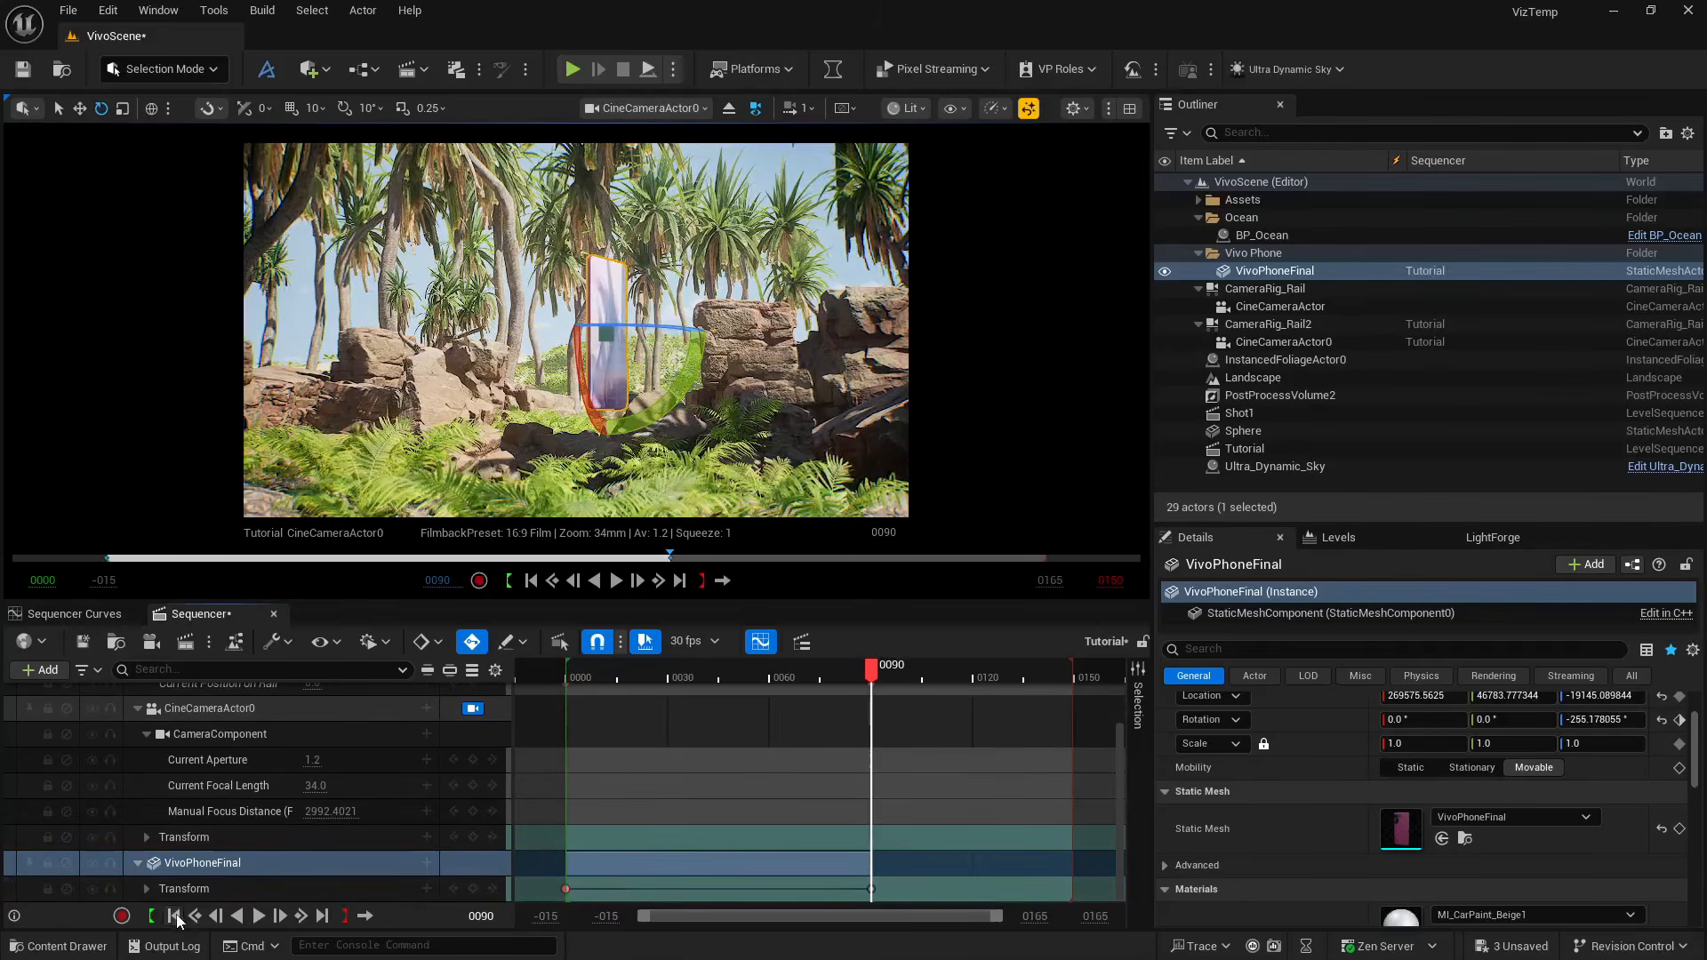
pyautogui.click(173, 916)
pyautogui.click(255, 917)
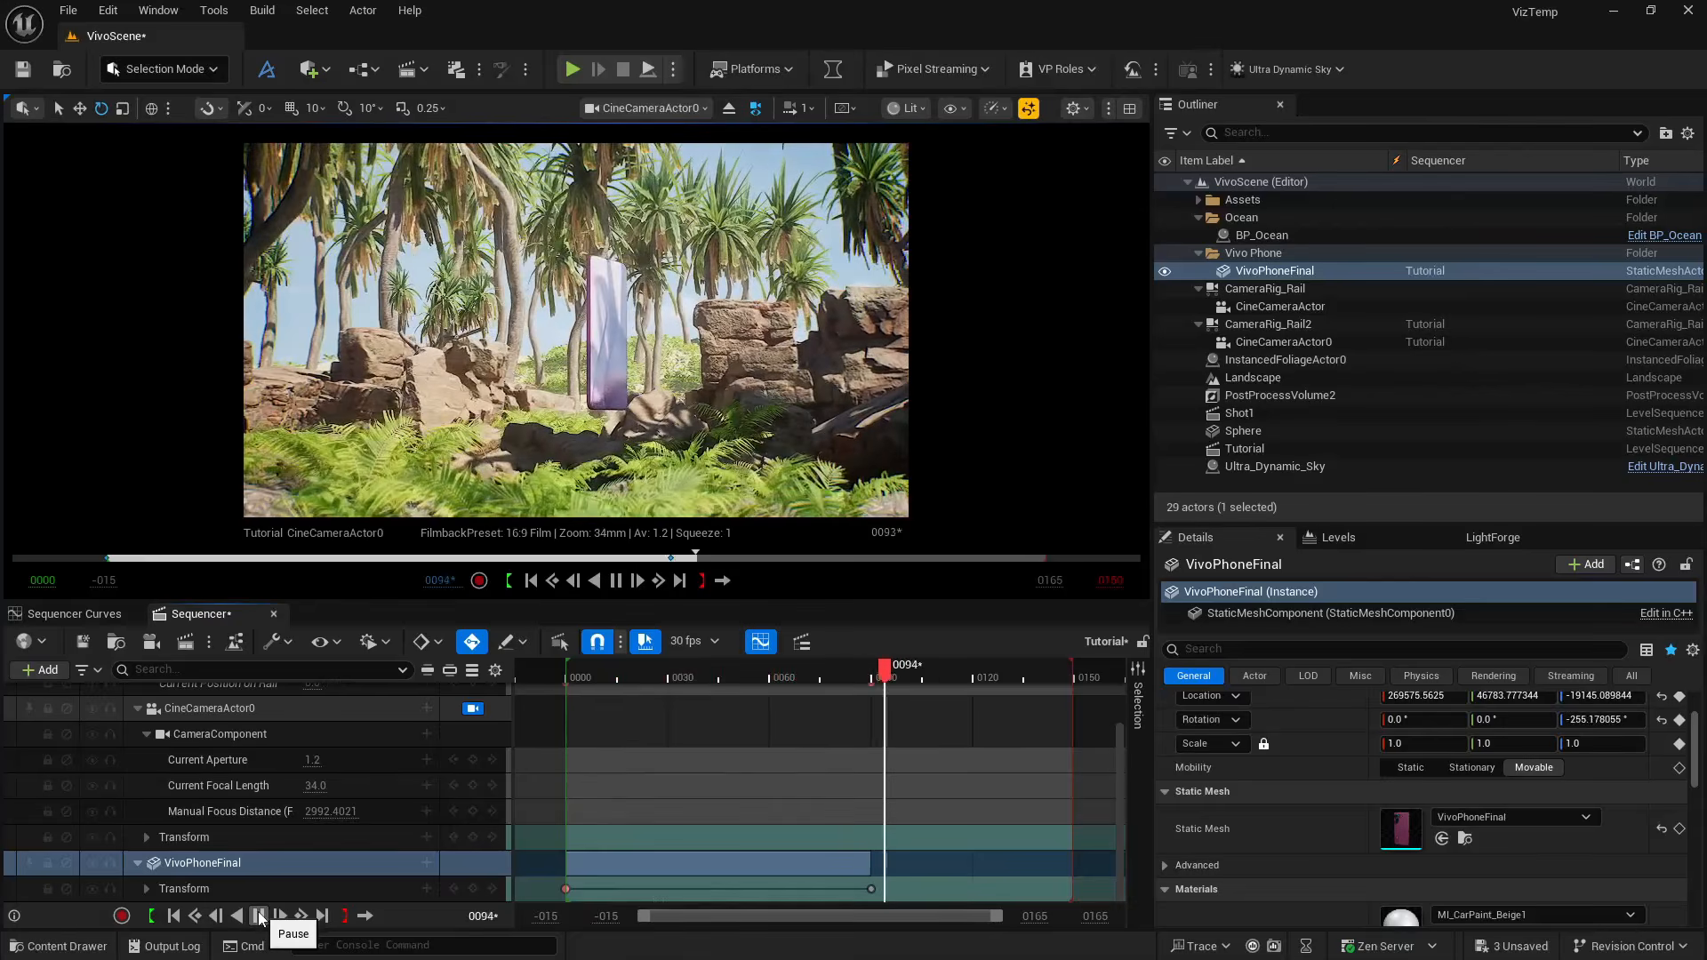
pyautogui.click(259, 917)
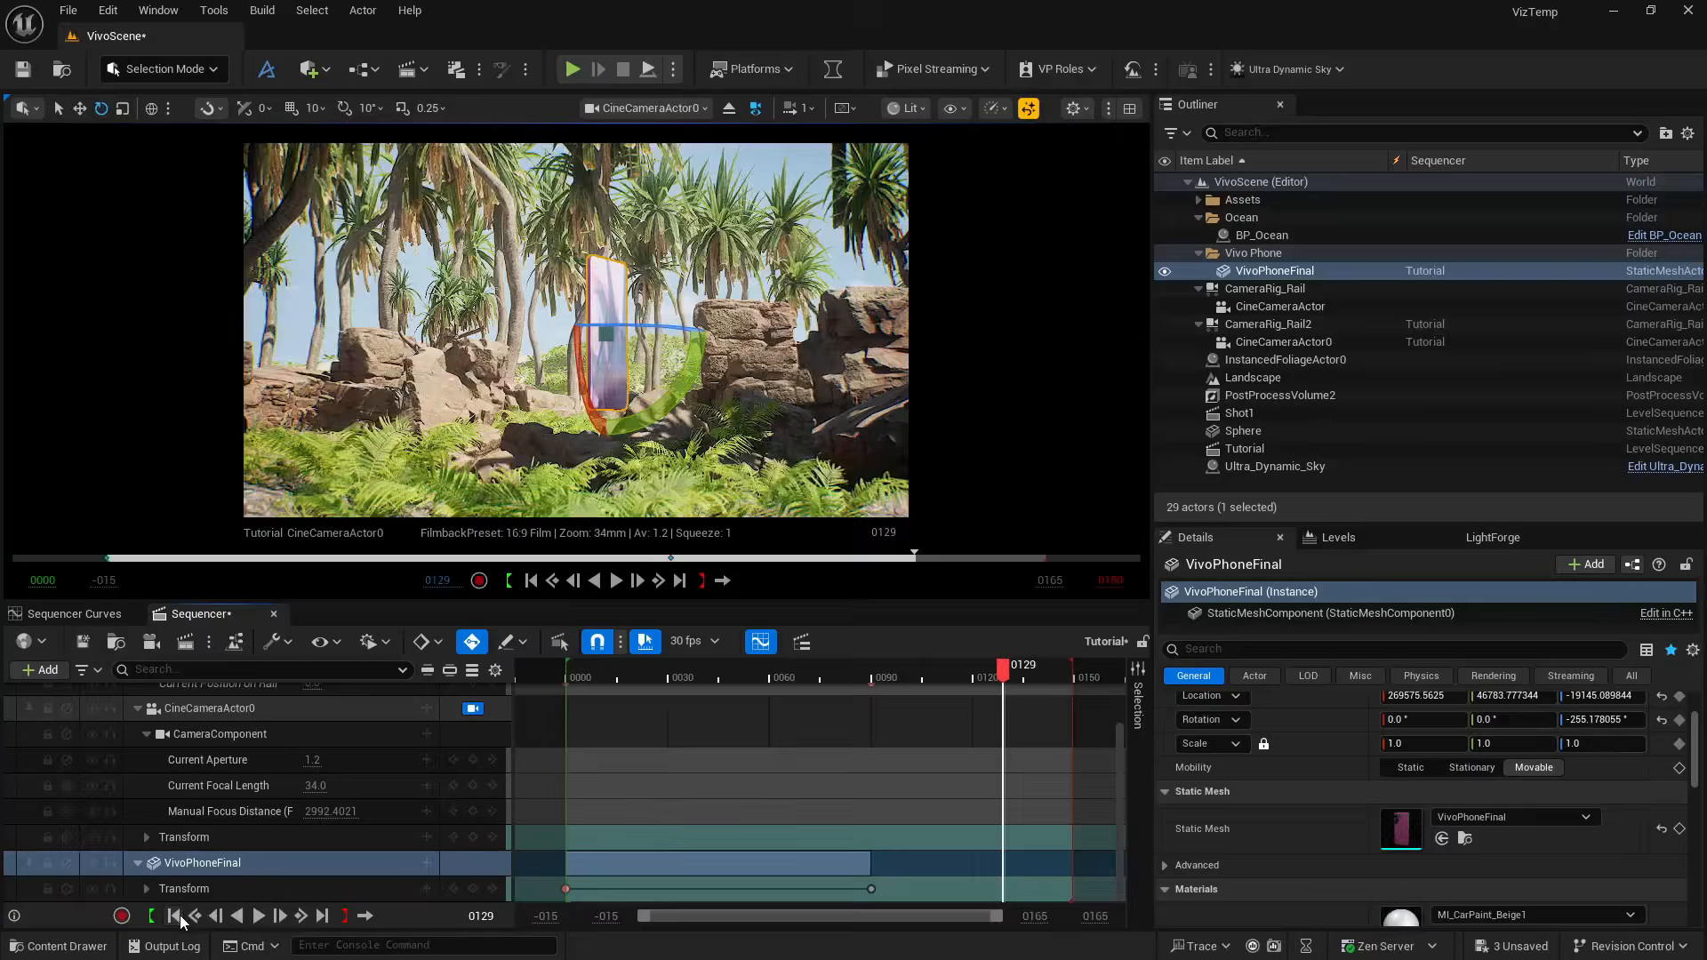
# At frame 0, rotate the phone to about 85° around Z and replay the sequence
pyautogui.click(174, 916)
pyautogui.moveTo(572, 339); pyautogui.dragTo(805, 335)
pyautogui.click(259, 917)
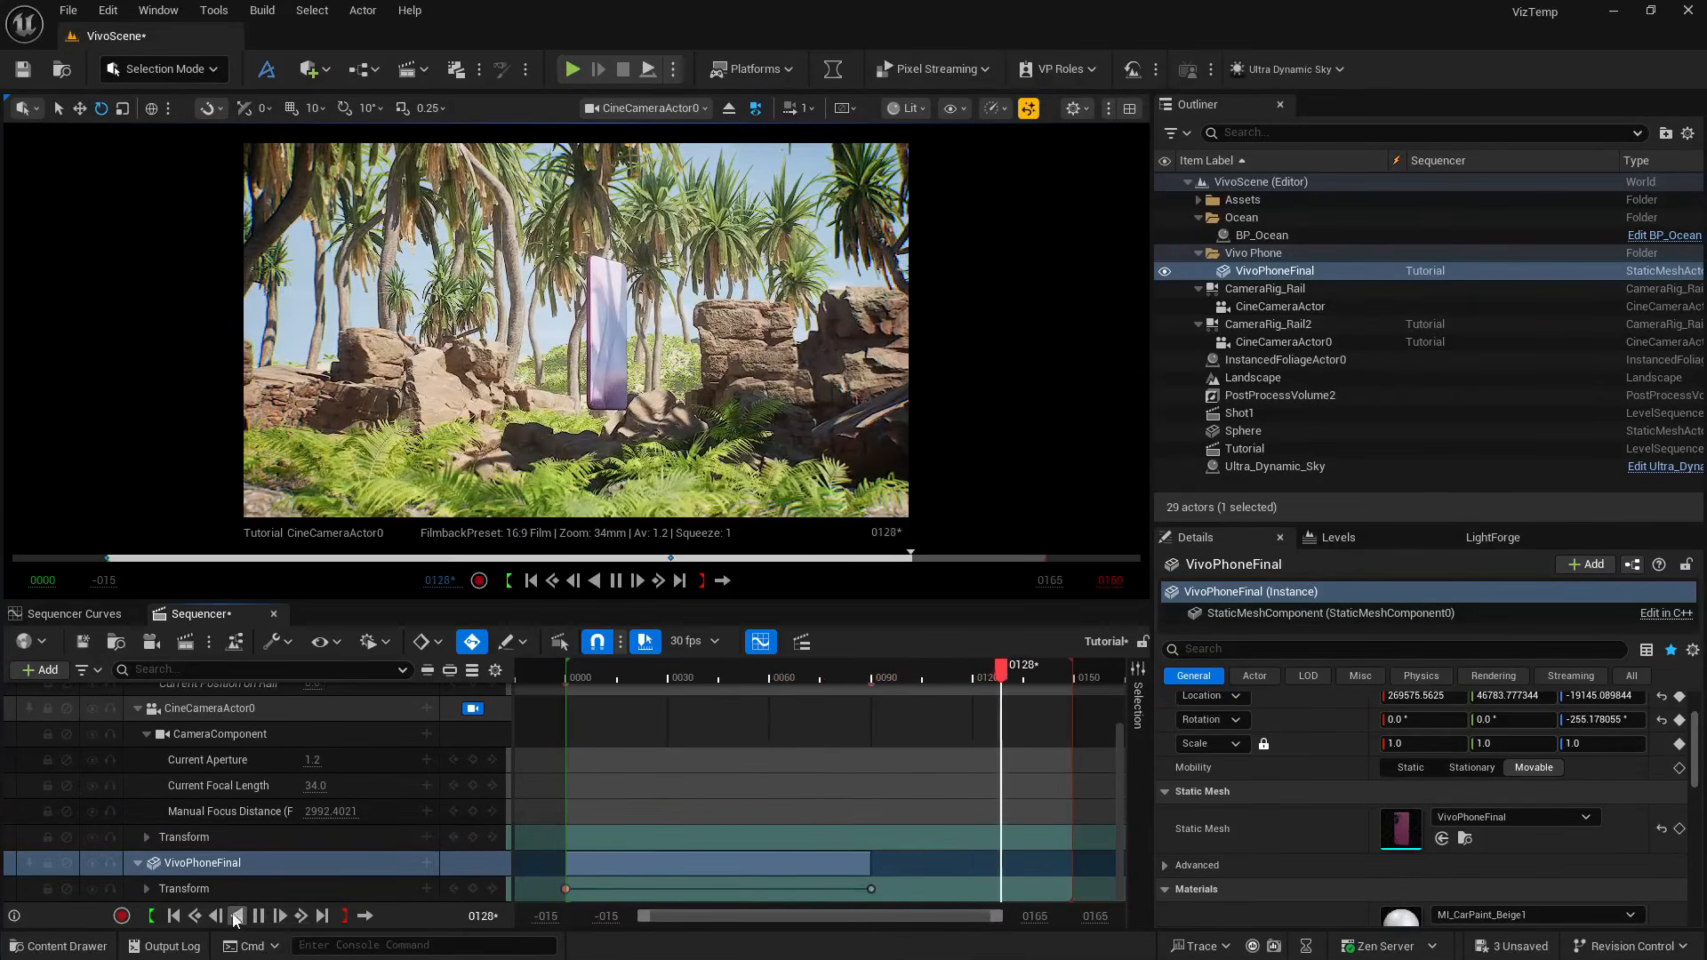
pyautogui.click(185, 916)
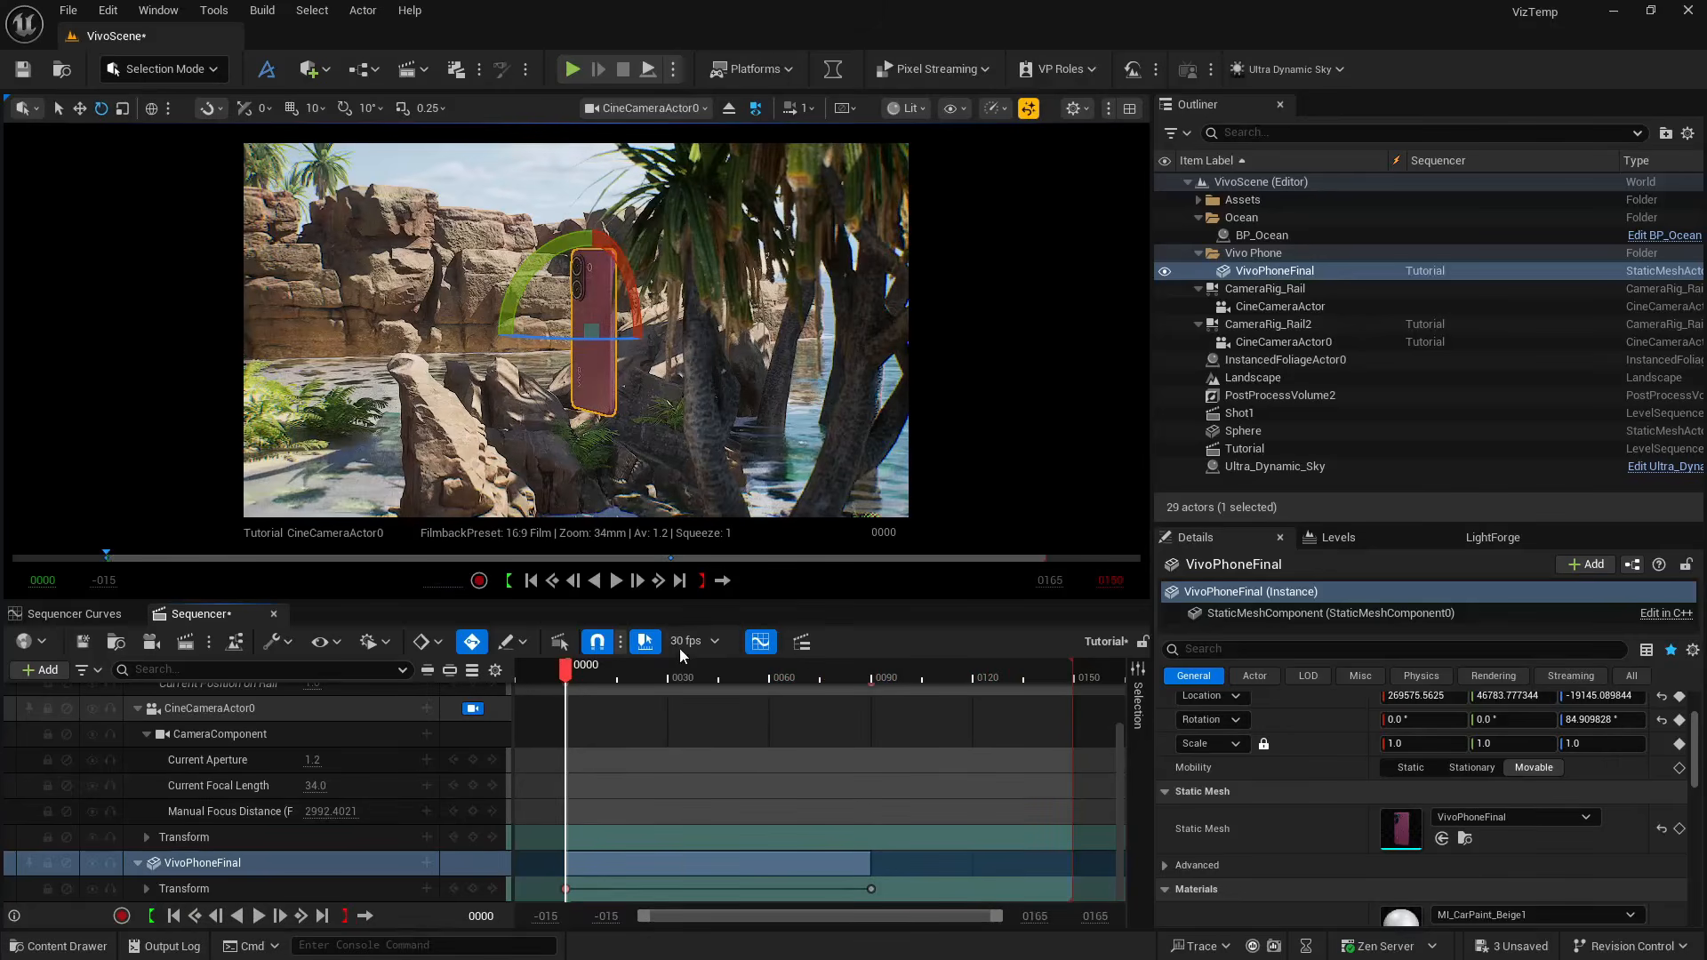
# Show CameraRig_Rail2's Current Position on Rail curve in the curve editor and enable weighted tangents on its frame 0 key
pyautogui.scroll(3, 708, 768)
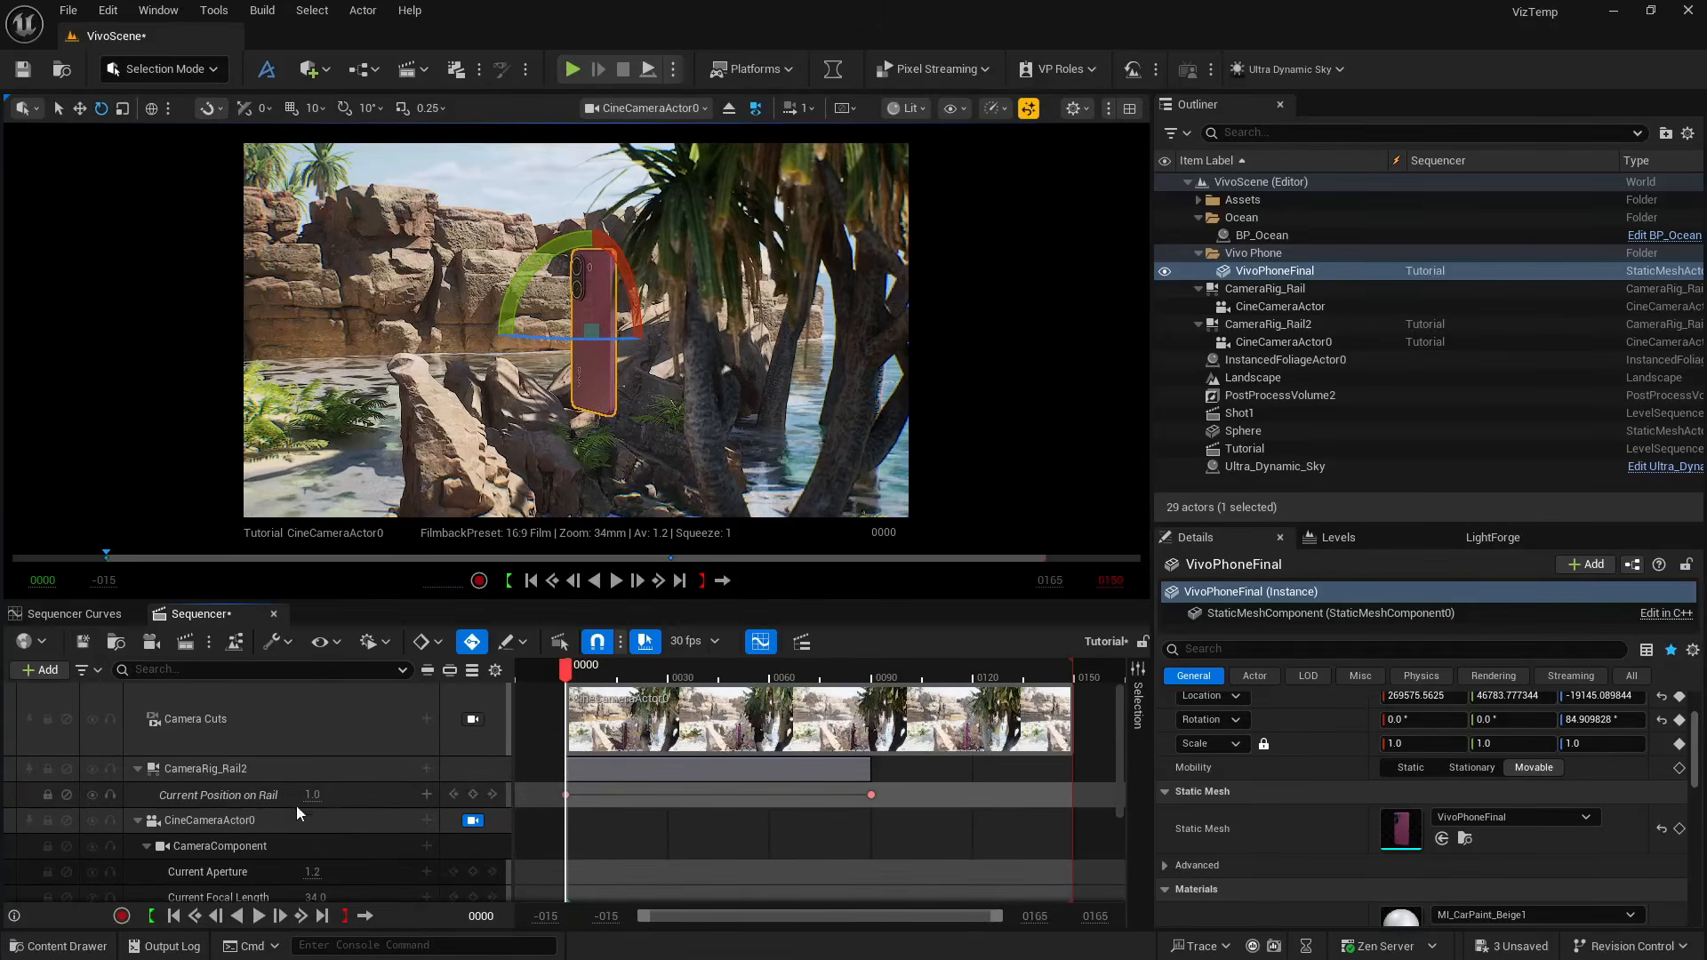
pyautogui.click(206, 797)
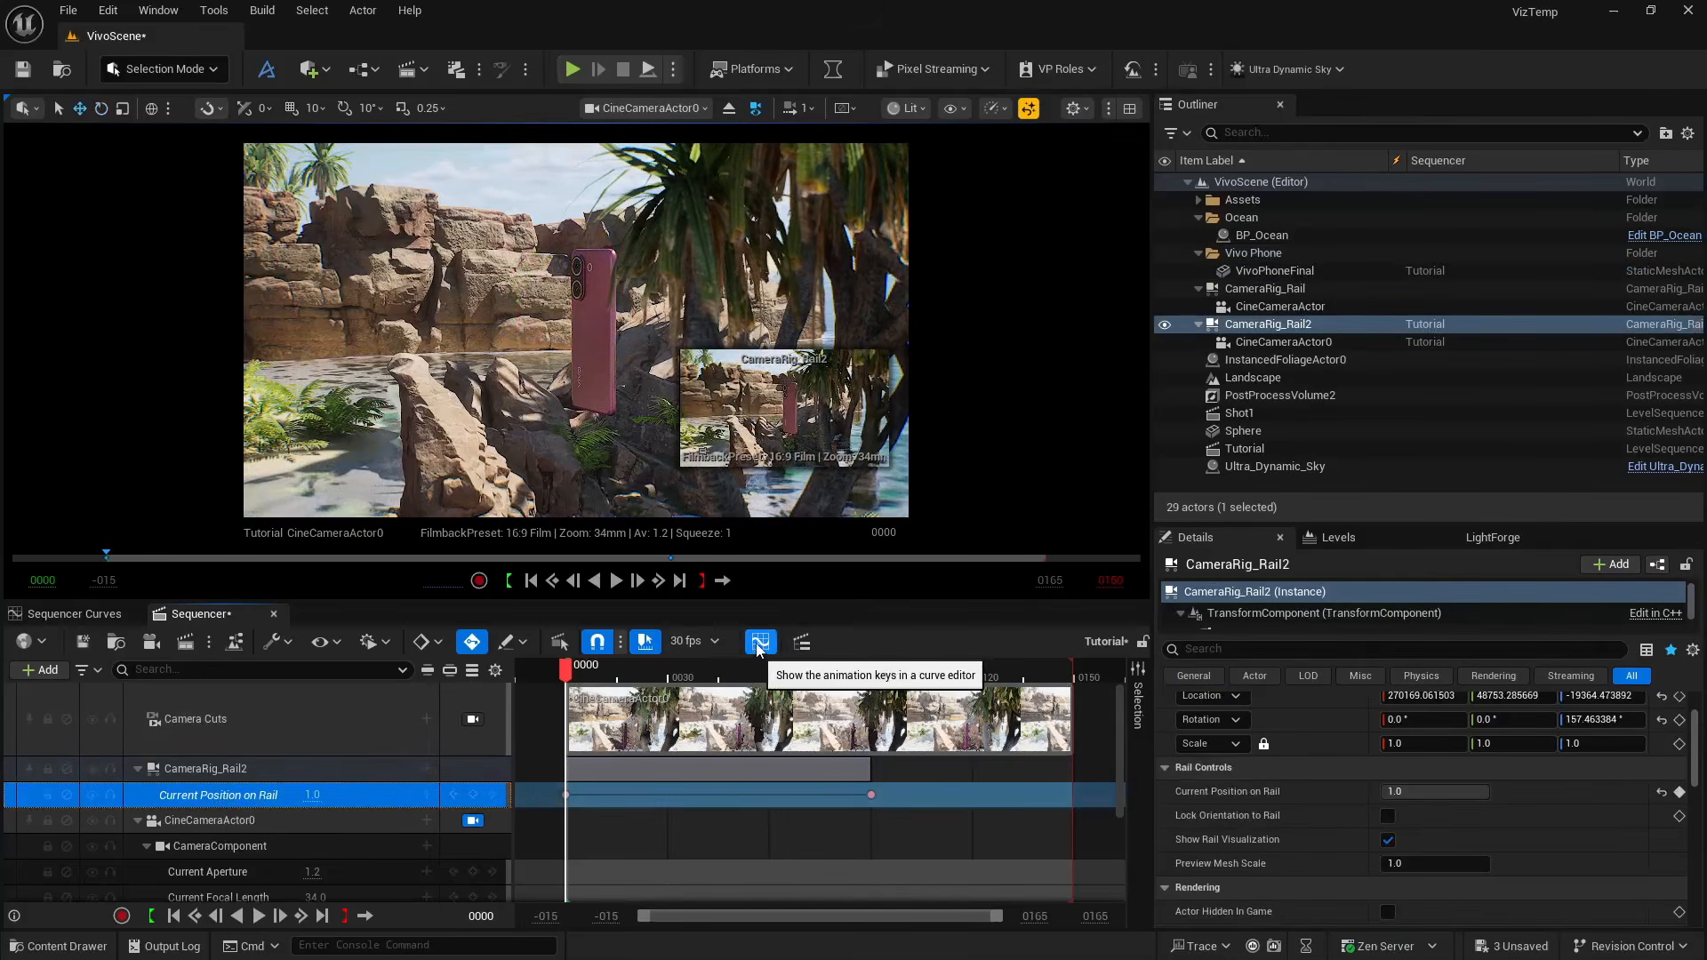
pyautogui.click(83, 615)
pyautogui.click(187, 615)
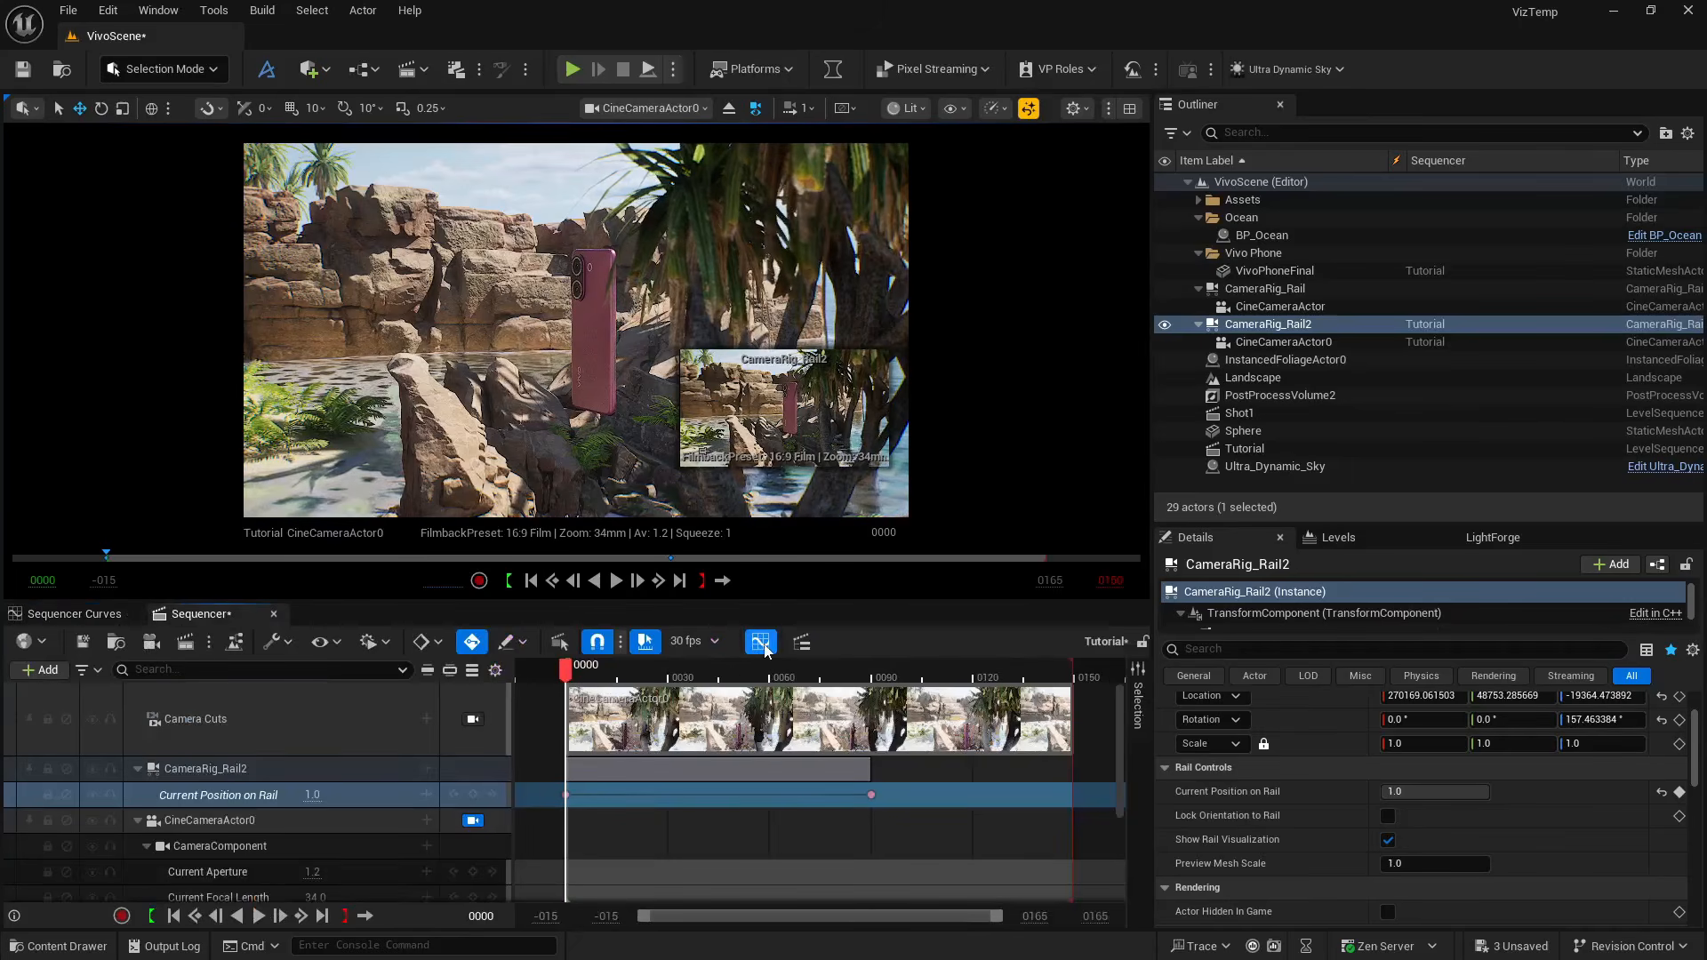
pyautogui.click(90, 619)
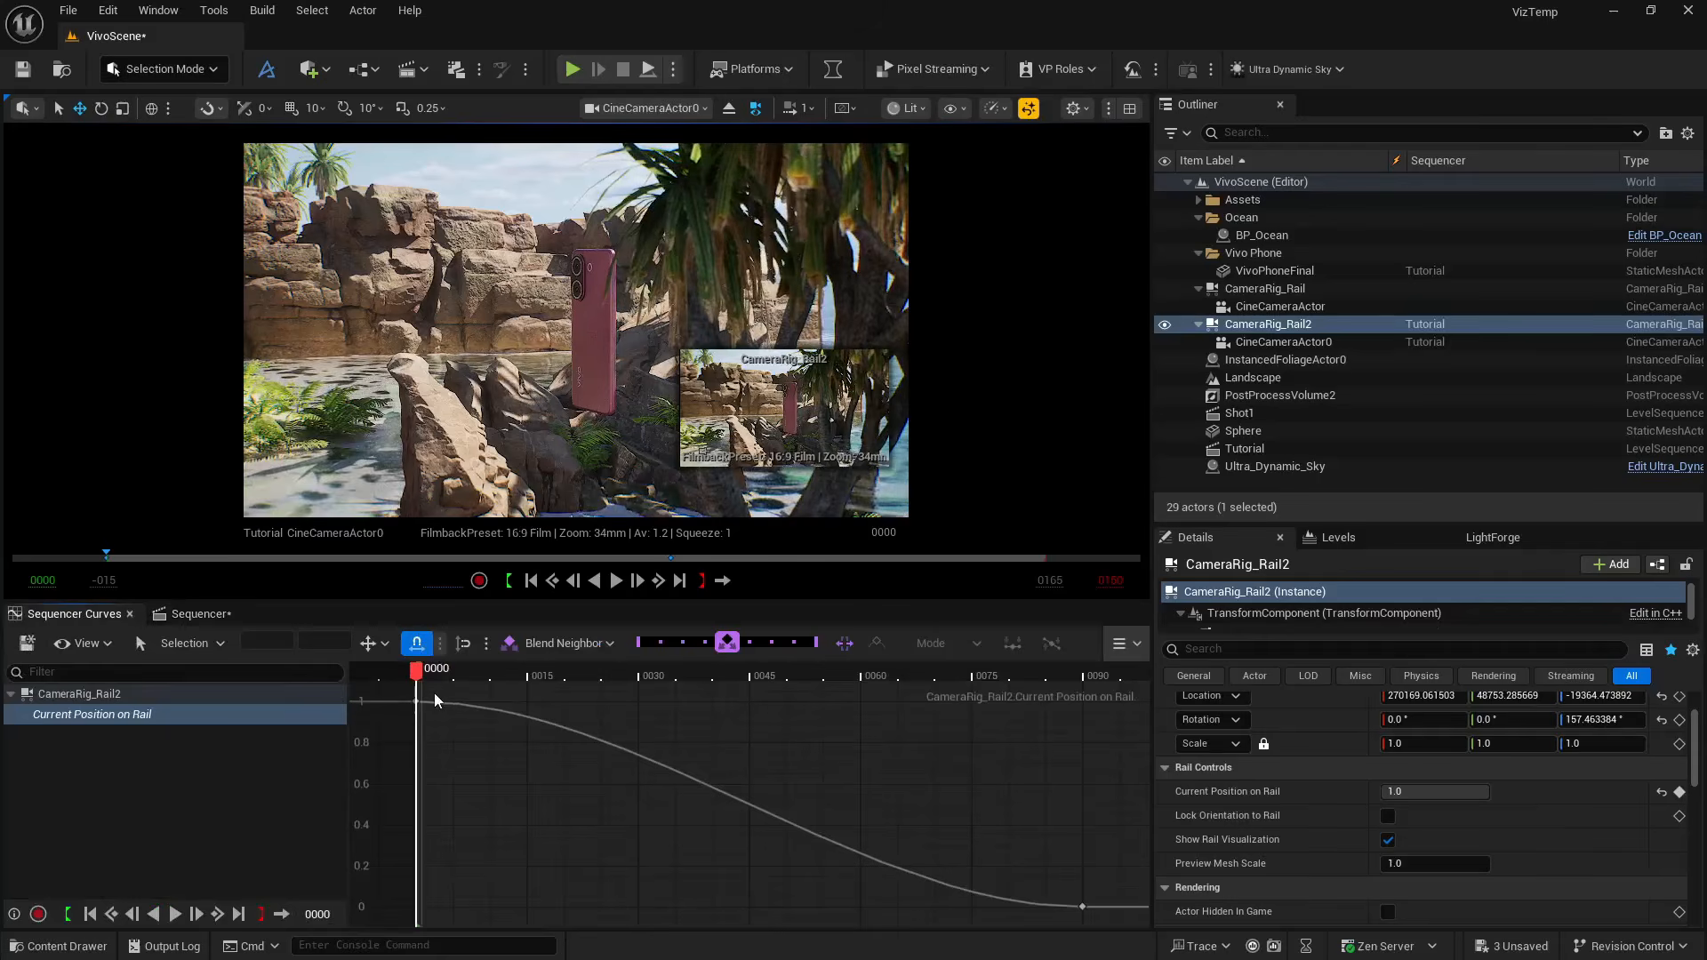
pyautogui.moveTo(403, 693); pyautogui.dragTo(466, 757)
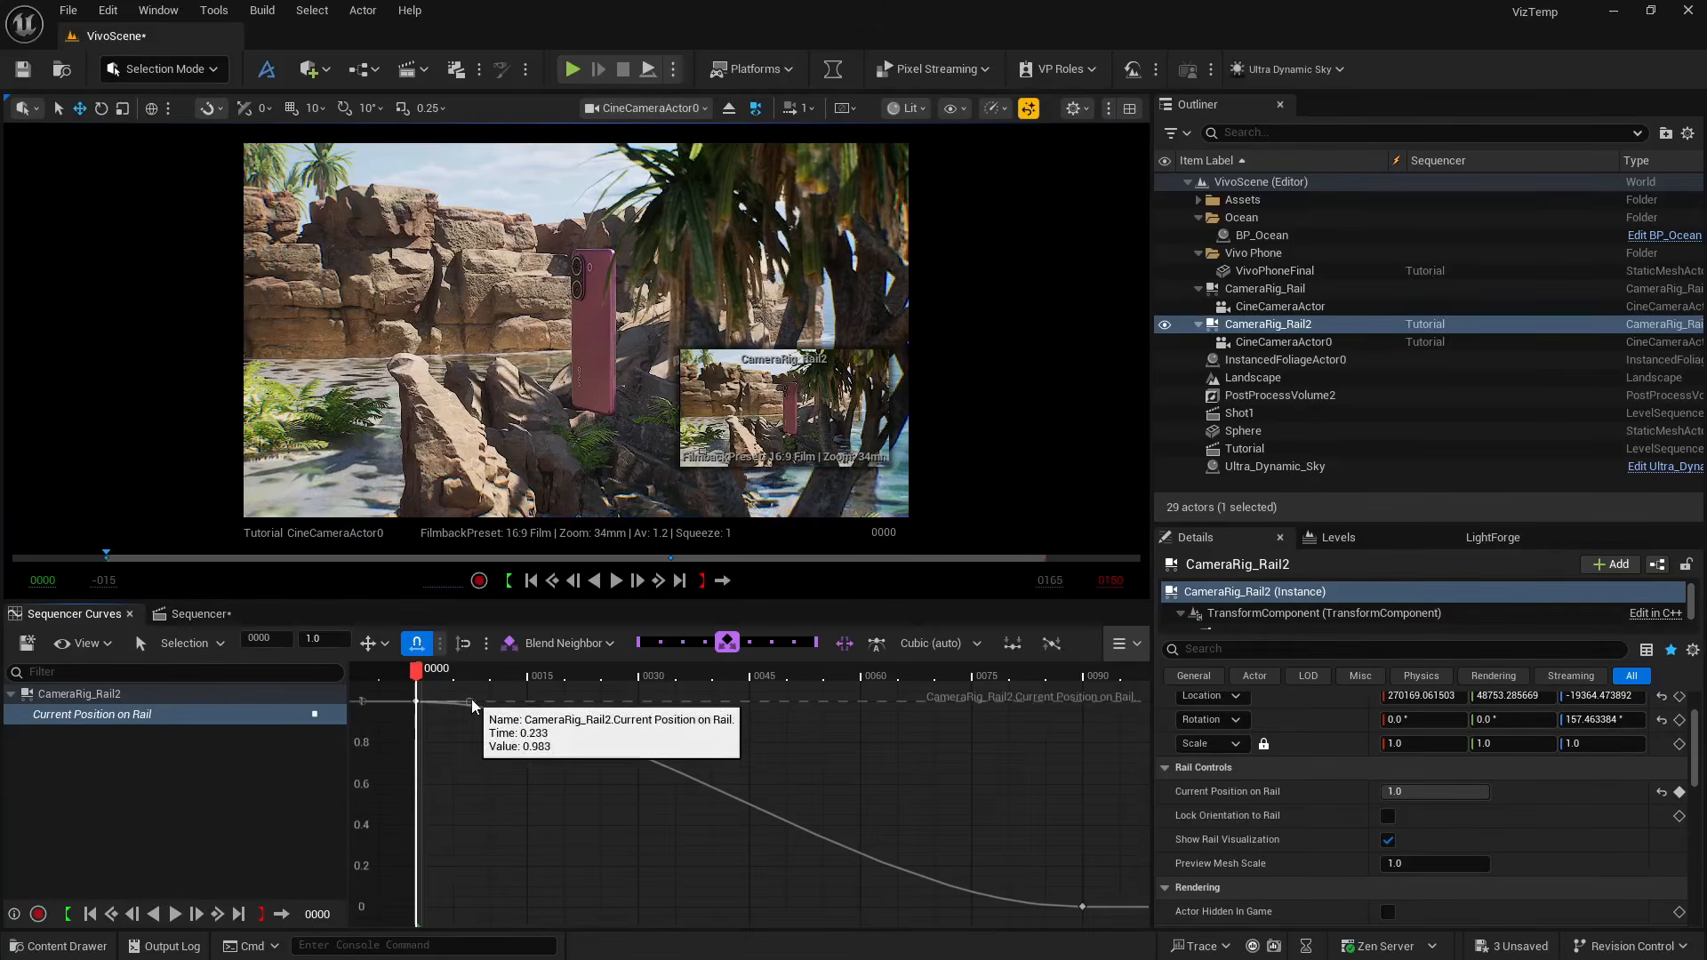
pyautogui.rightClick(418, 704)
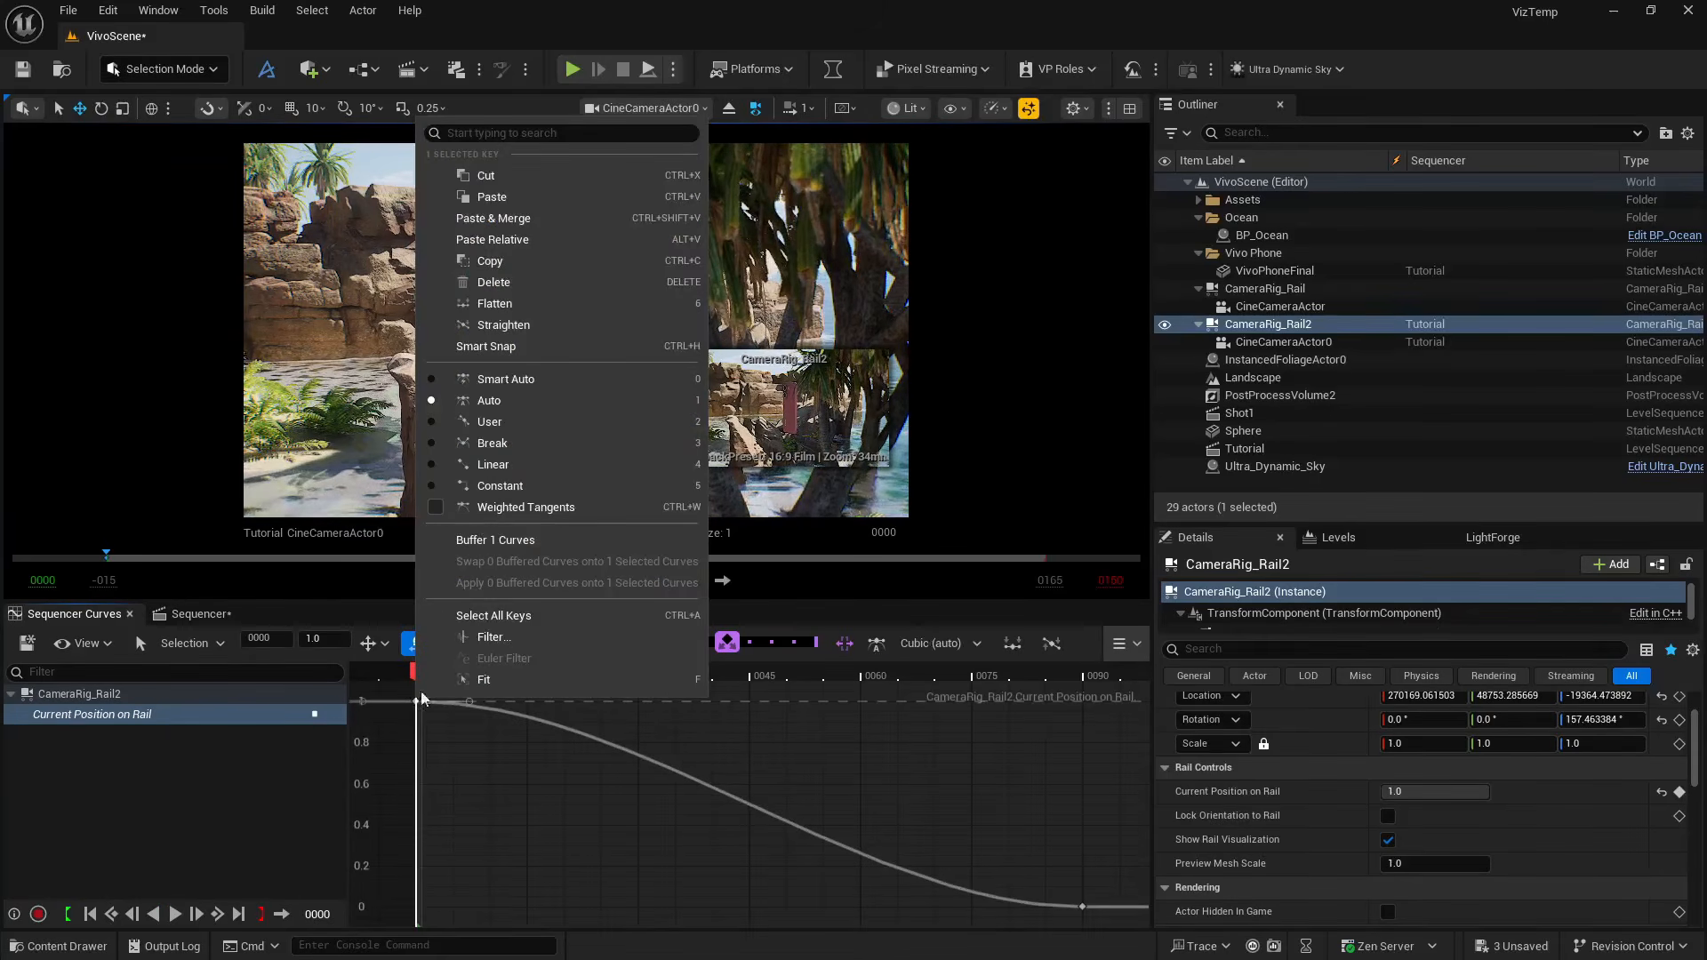
pyautogui.click(560, 722)
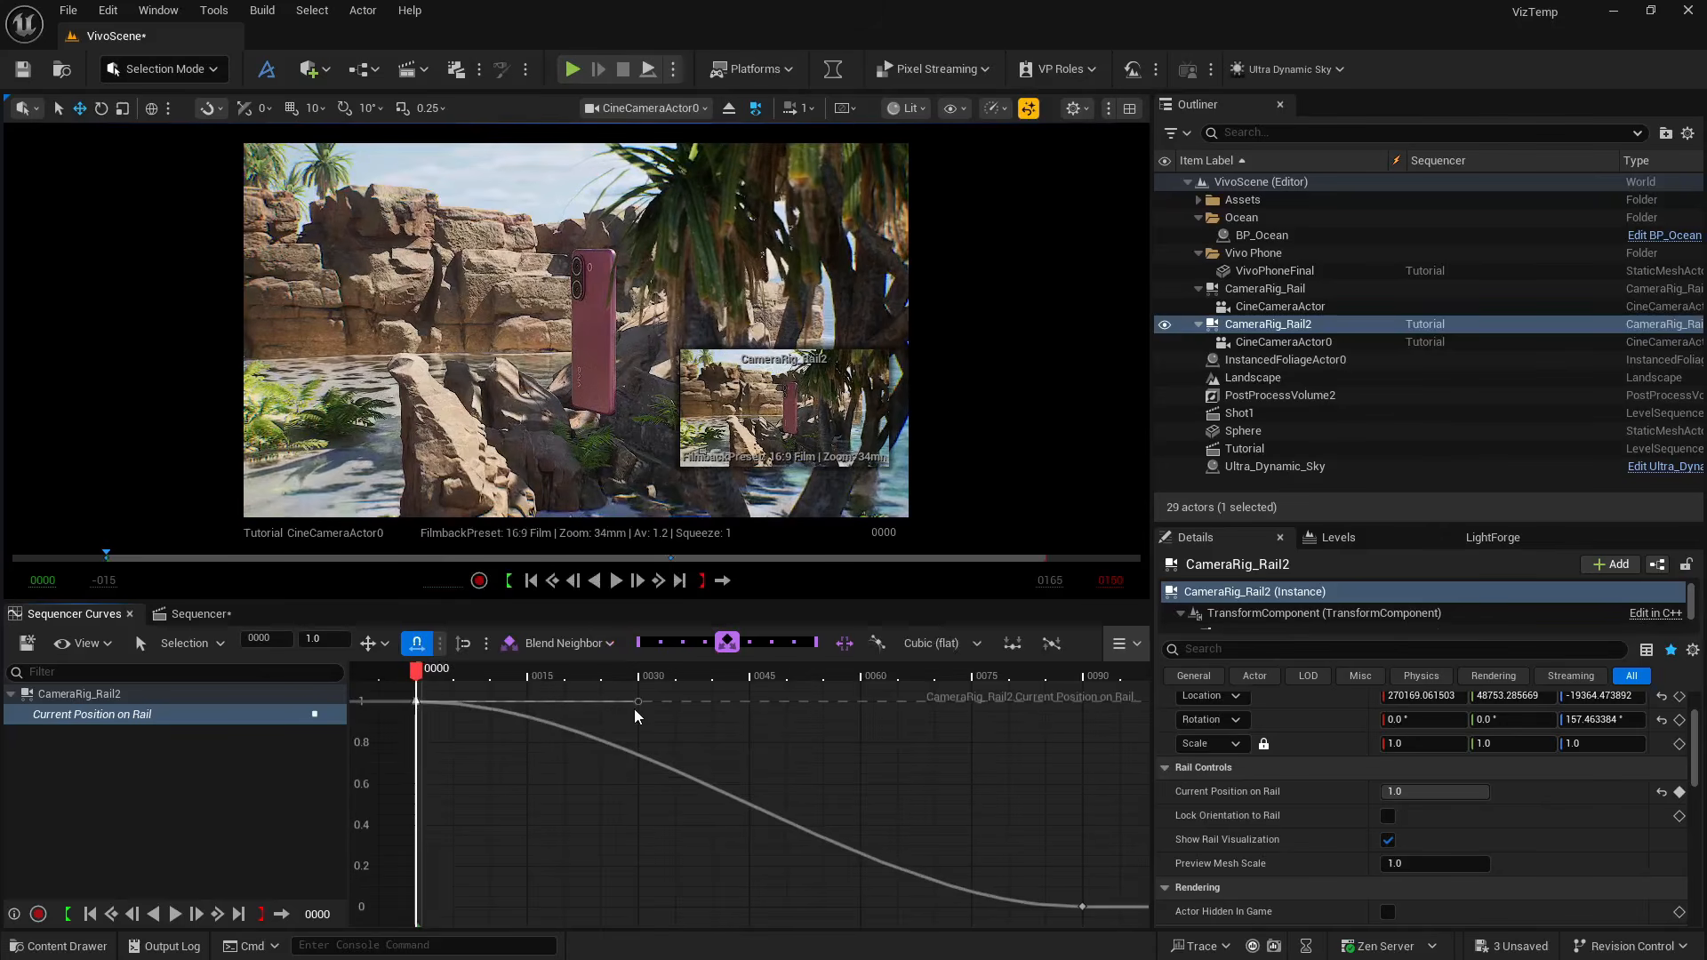
# Stretch the frame 0 key's tangent handle horizontally to about frame 57 for a slower start and play back the camera move
pyautogui.moveTo(639, 702); pyautogui.dragTo(937, 704)
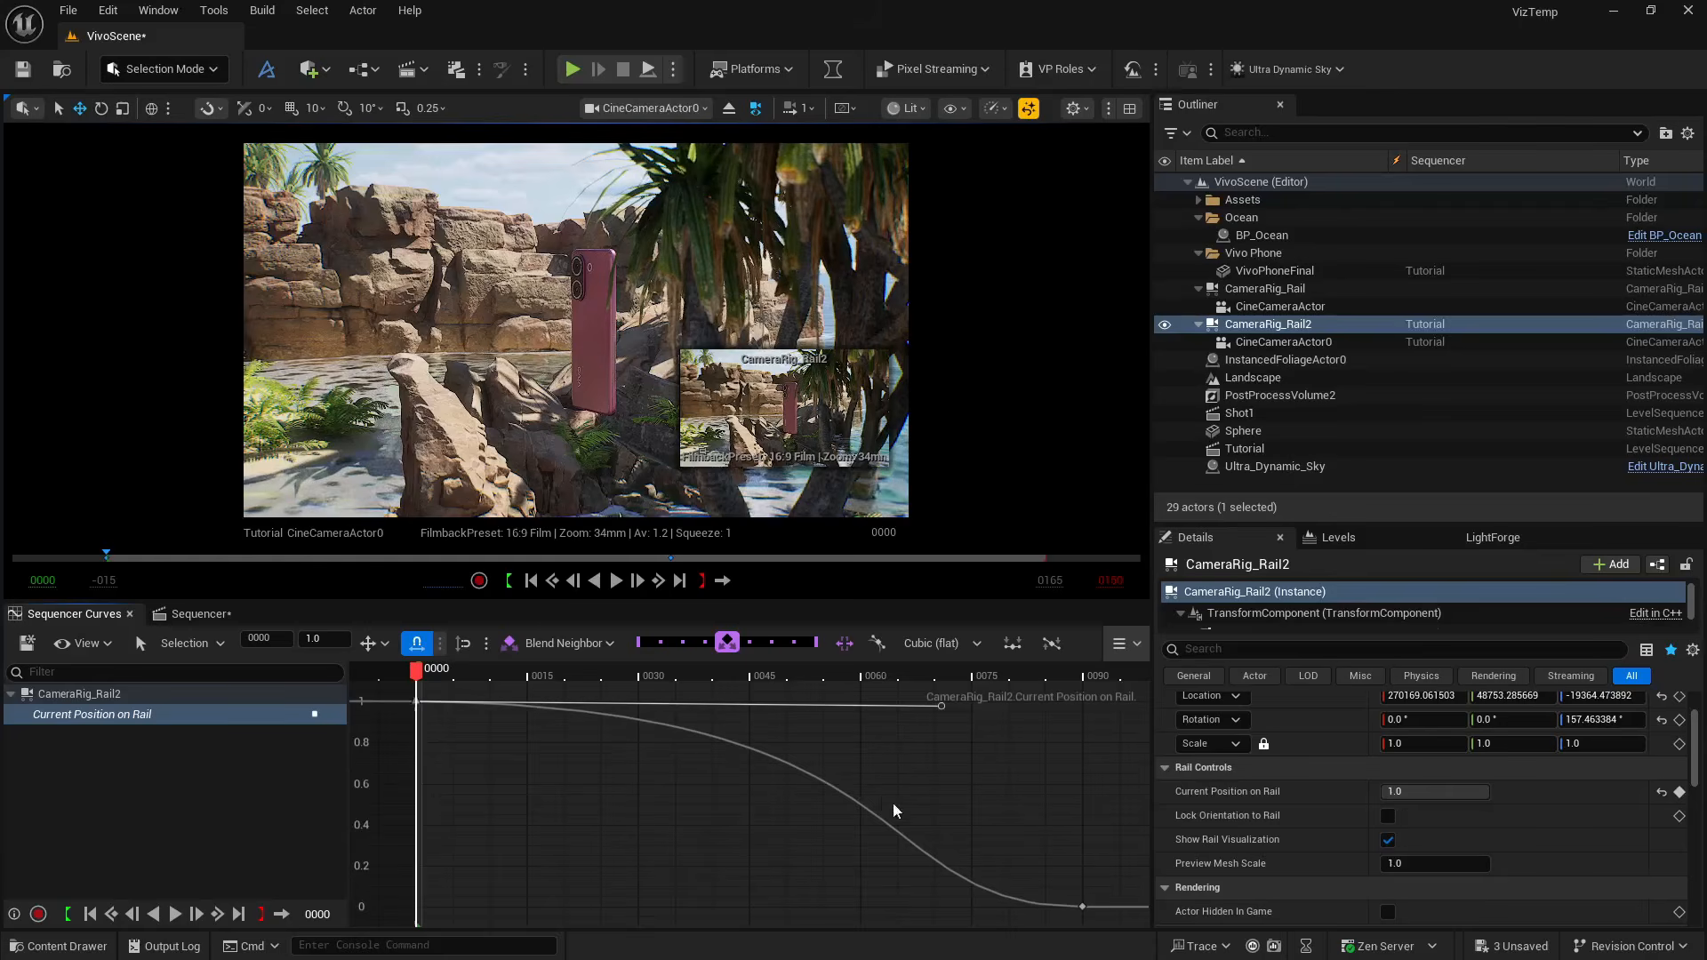
pyautogui.hotkey('ctrl', 'z')
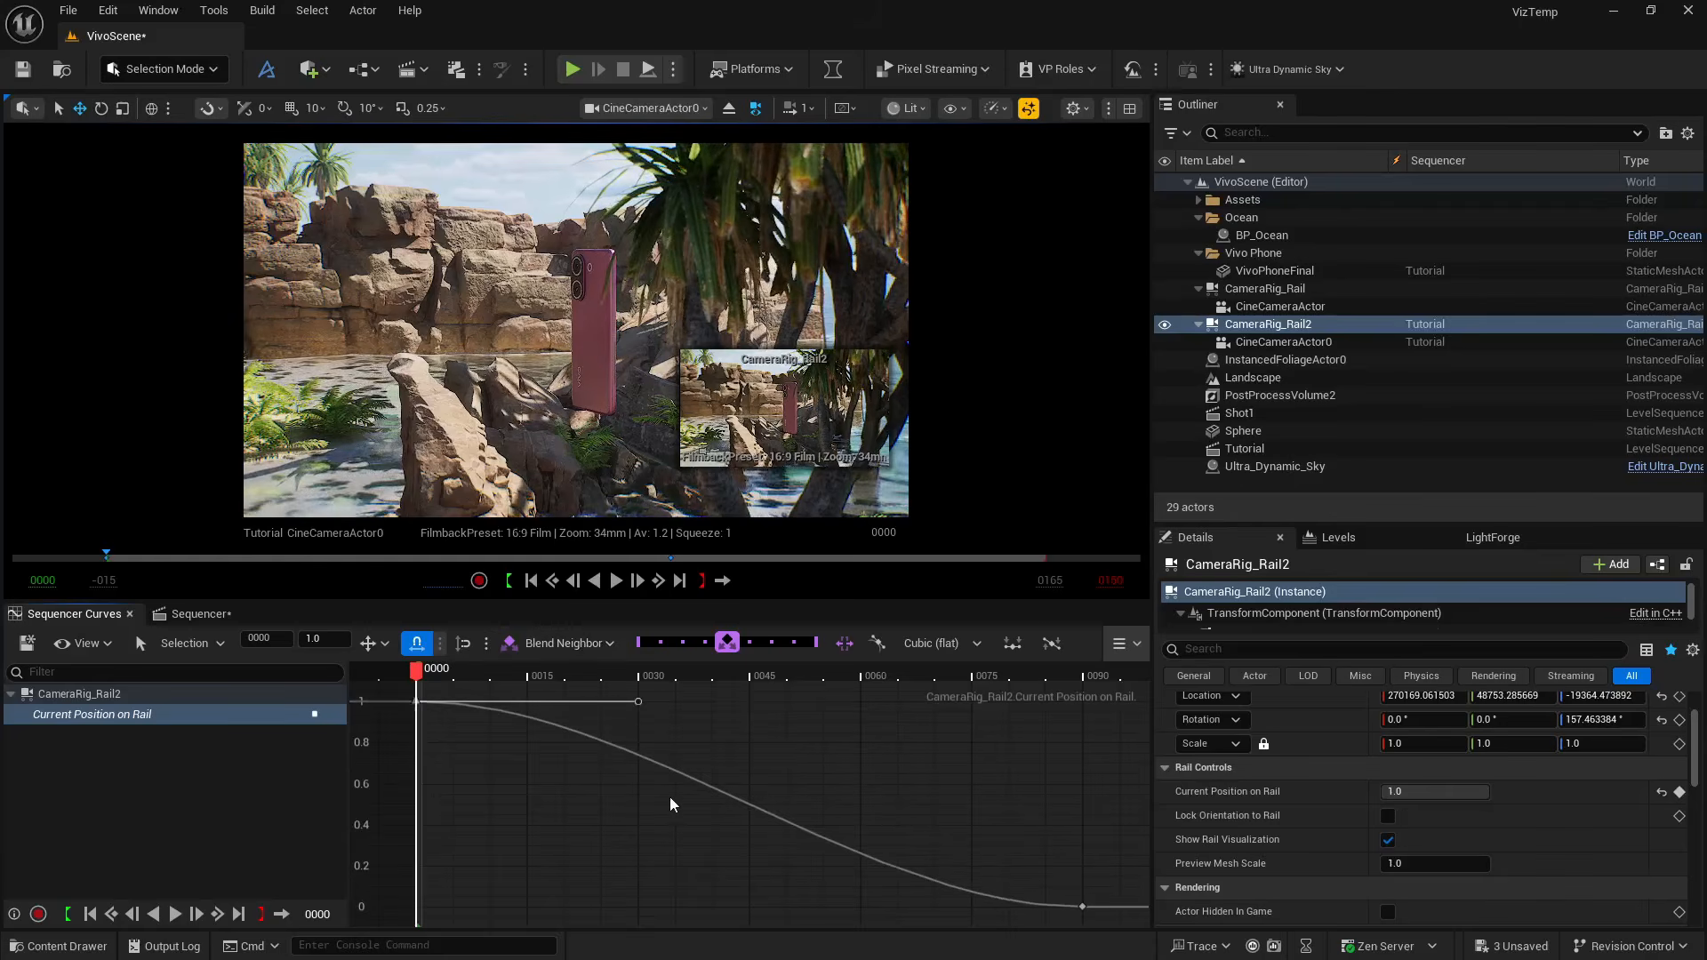
pyautogui.moveTo(639, 703); pyautogui.dragTo(843, 702)
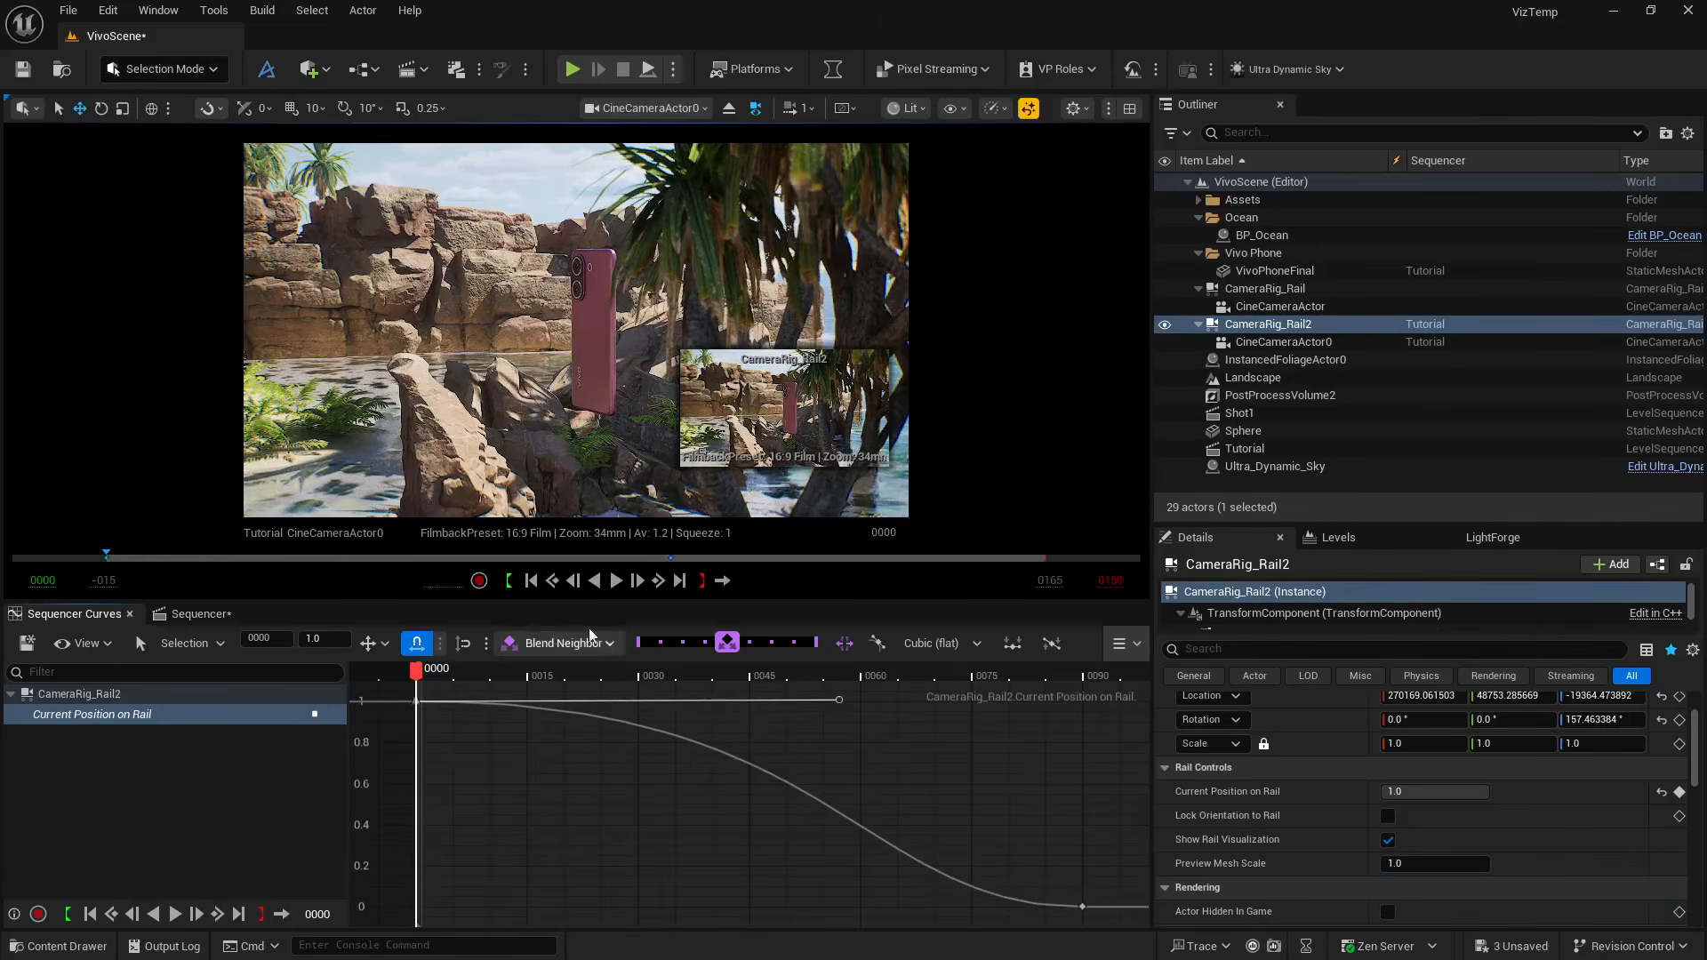
pyautogui.click(614, 582)
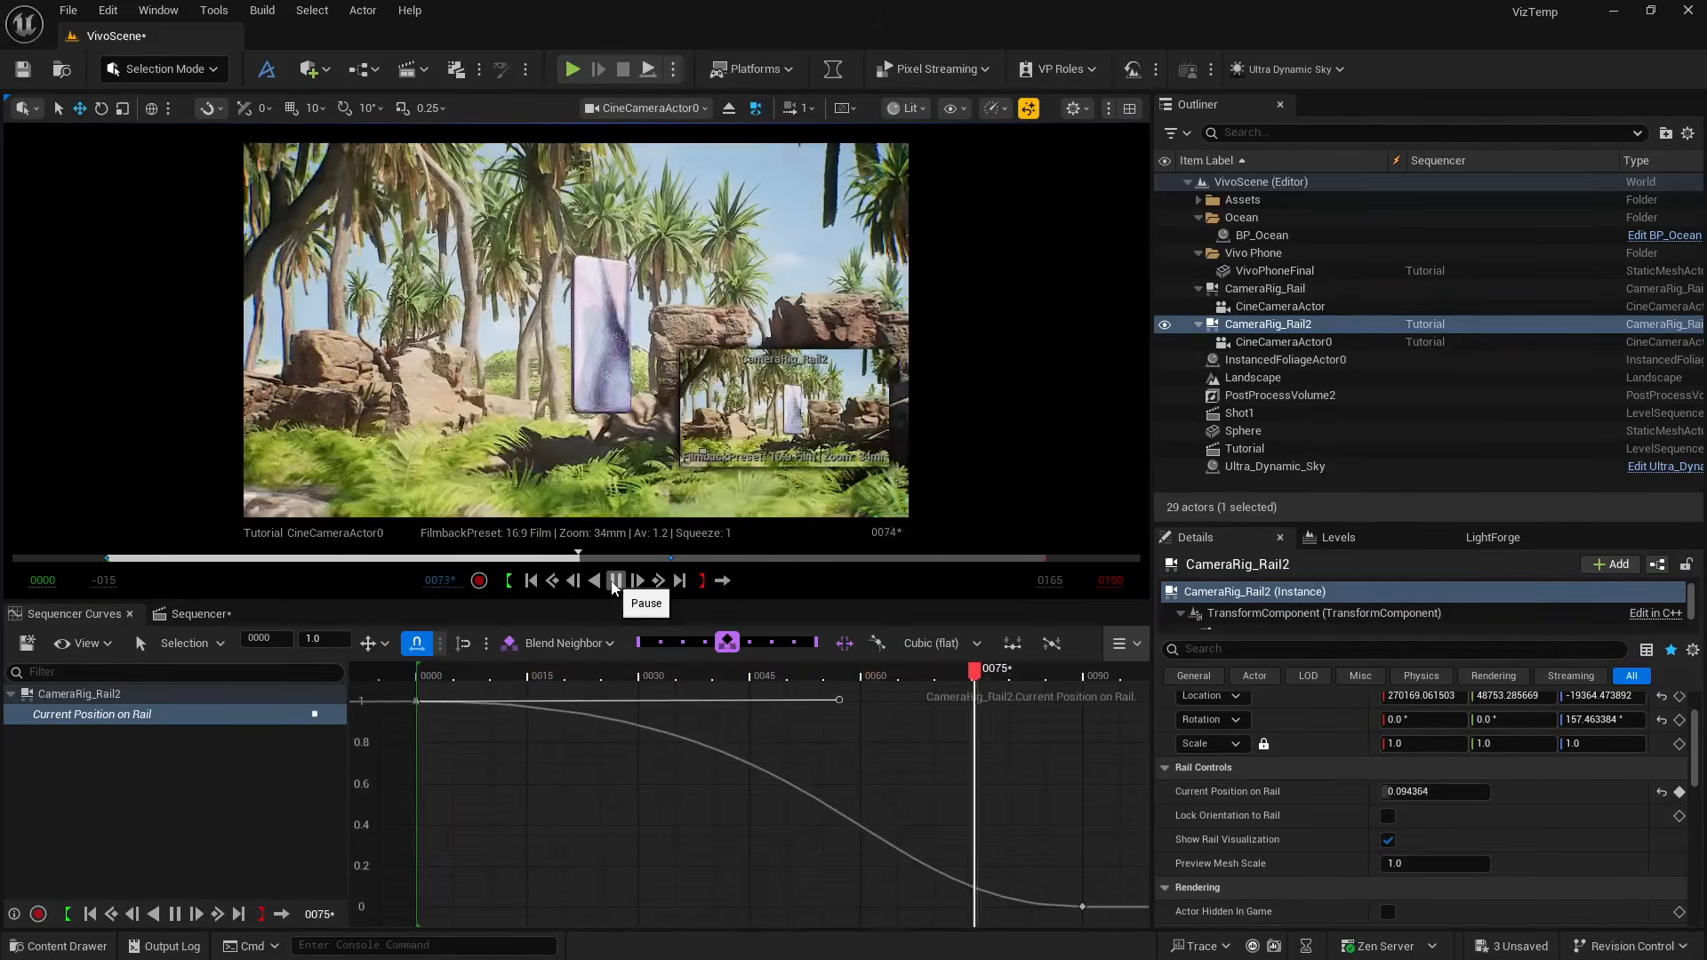
pyautogui.click(537, 583)
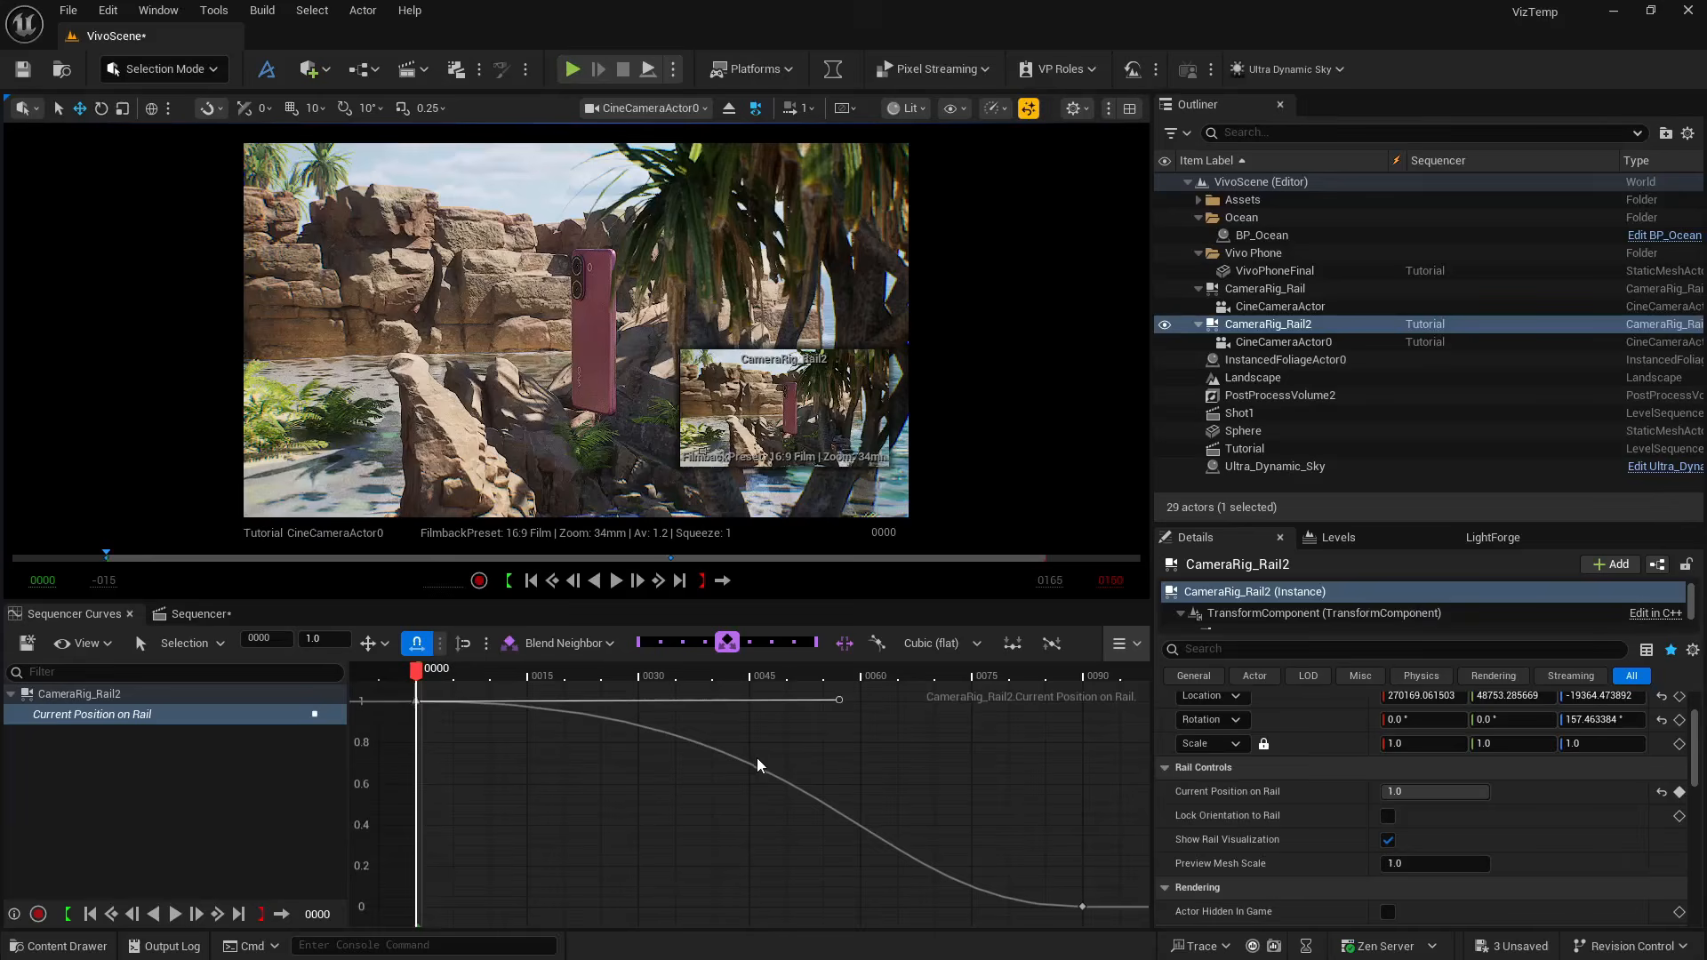
# Undo the last stretch of the frame 0 key's tangent handle
pyautogui.hotkey('ctrl', 'z')
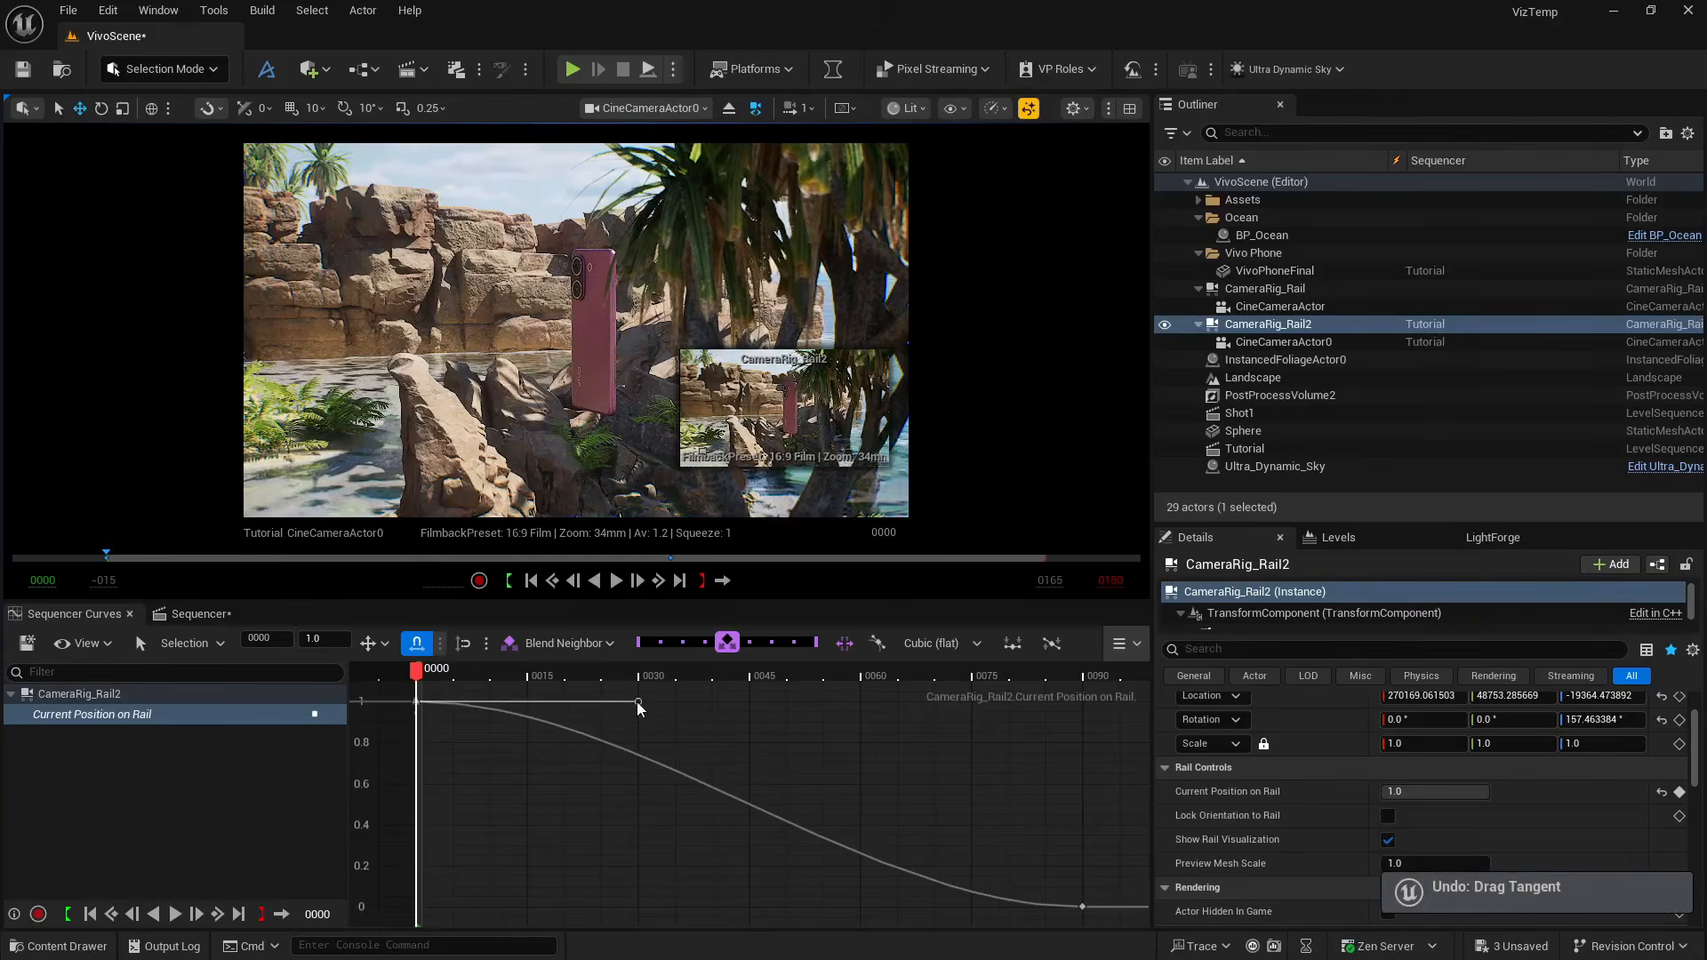
# Enable weighted tangents on the frame 90 key, shorten the two keys' handles to about frames 7 and 76, and play back the move
pyautogui.moveTo(638, 702); pyautogui.dragTo(477, 698)
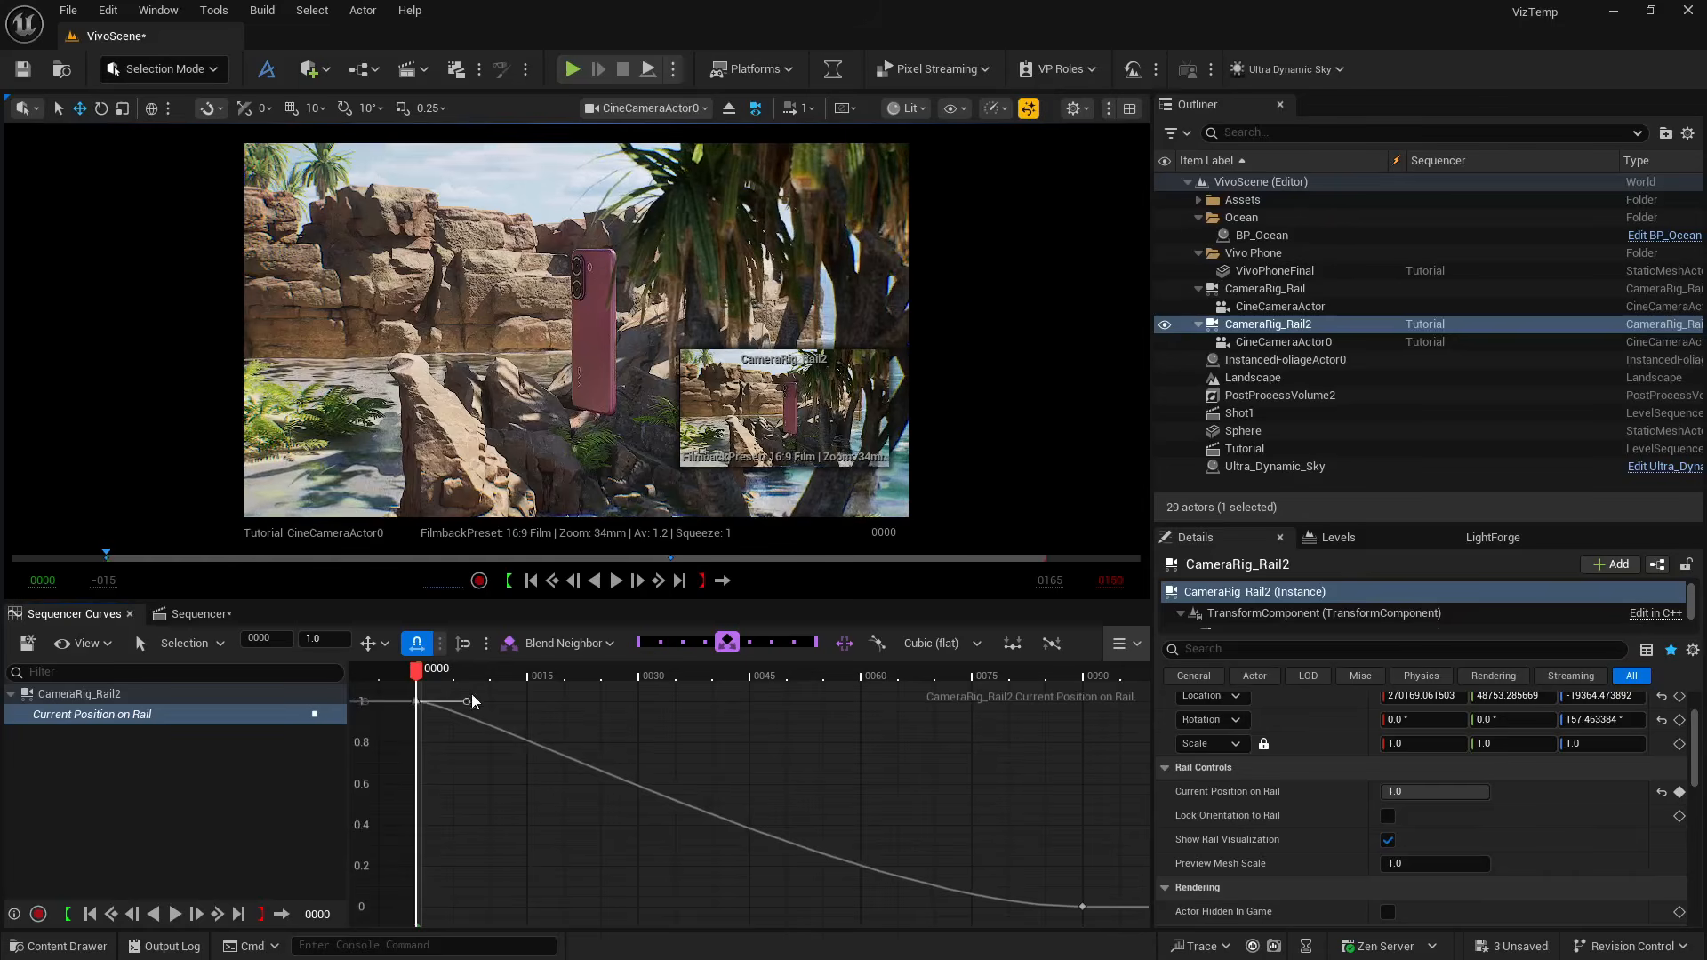
pyautogui.rightClick(1083, 907)
pyautogui.click(1092, 713)
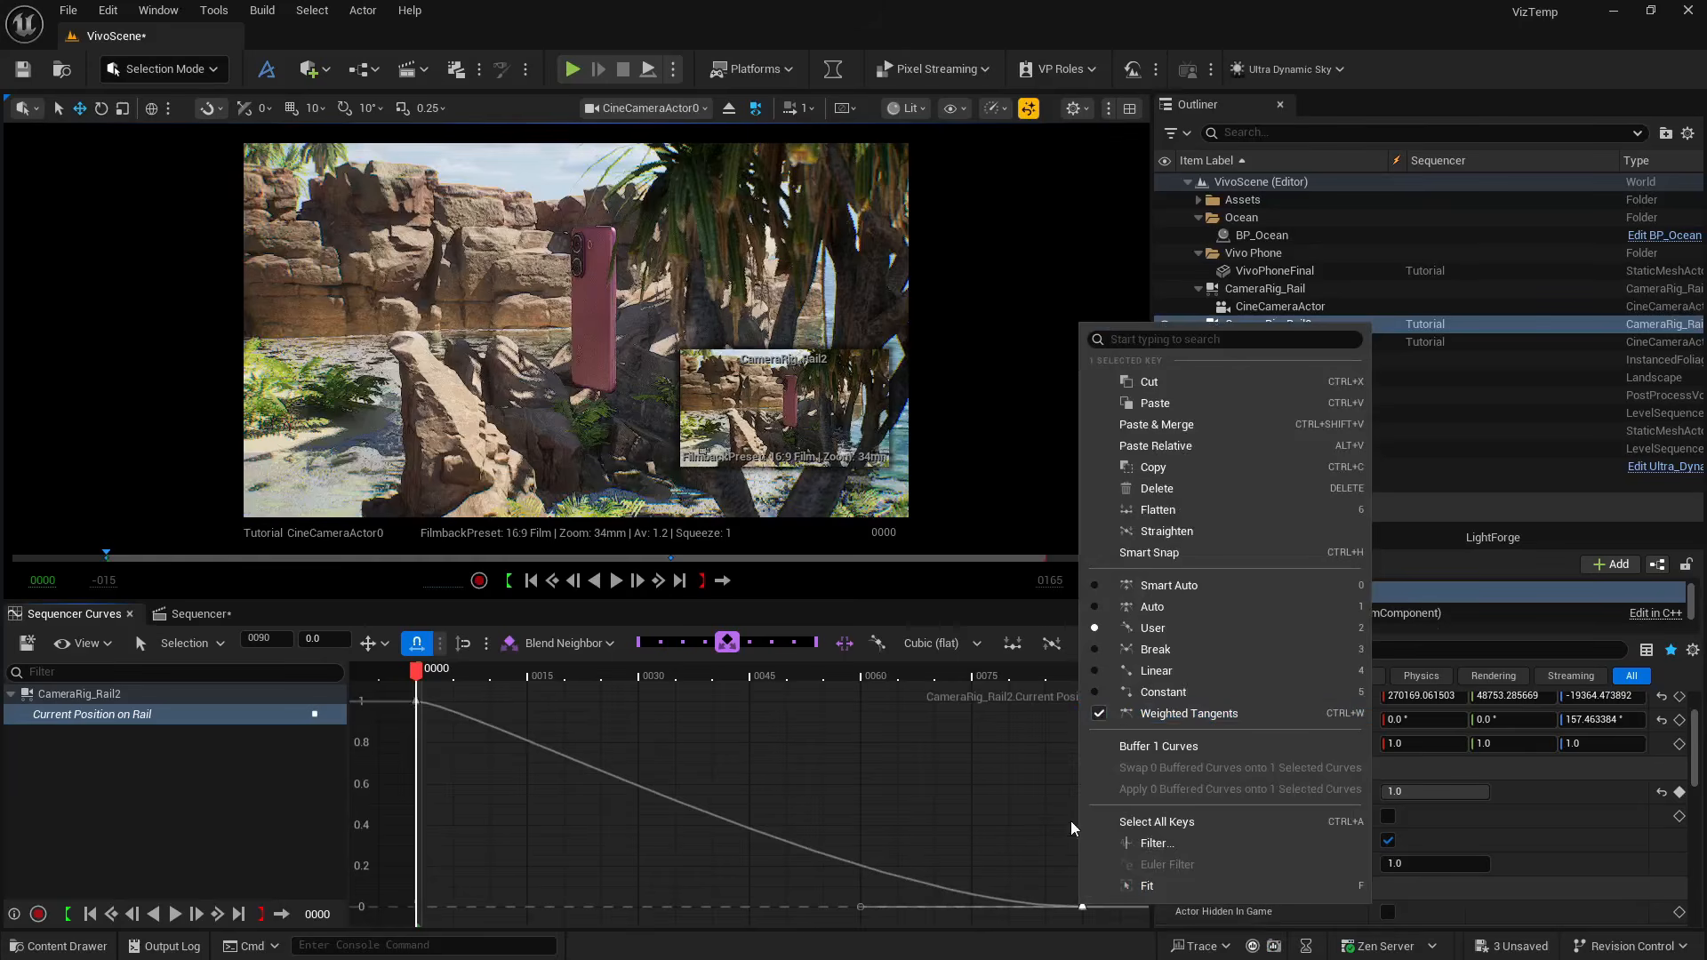
pyautogui.click(861, 907)
pyautogui.moveTo(861, 909); pyautogui.dragTo(969, 909)
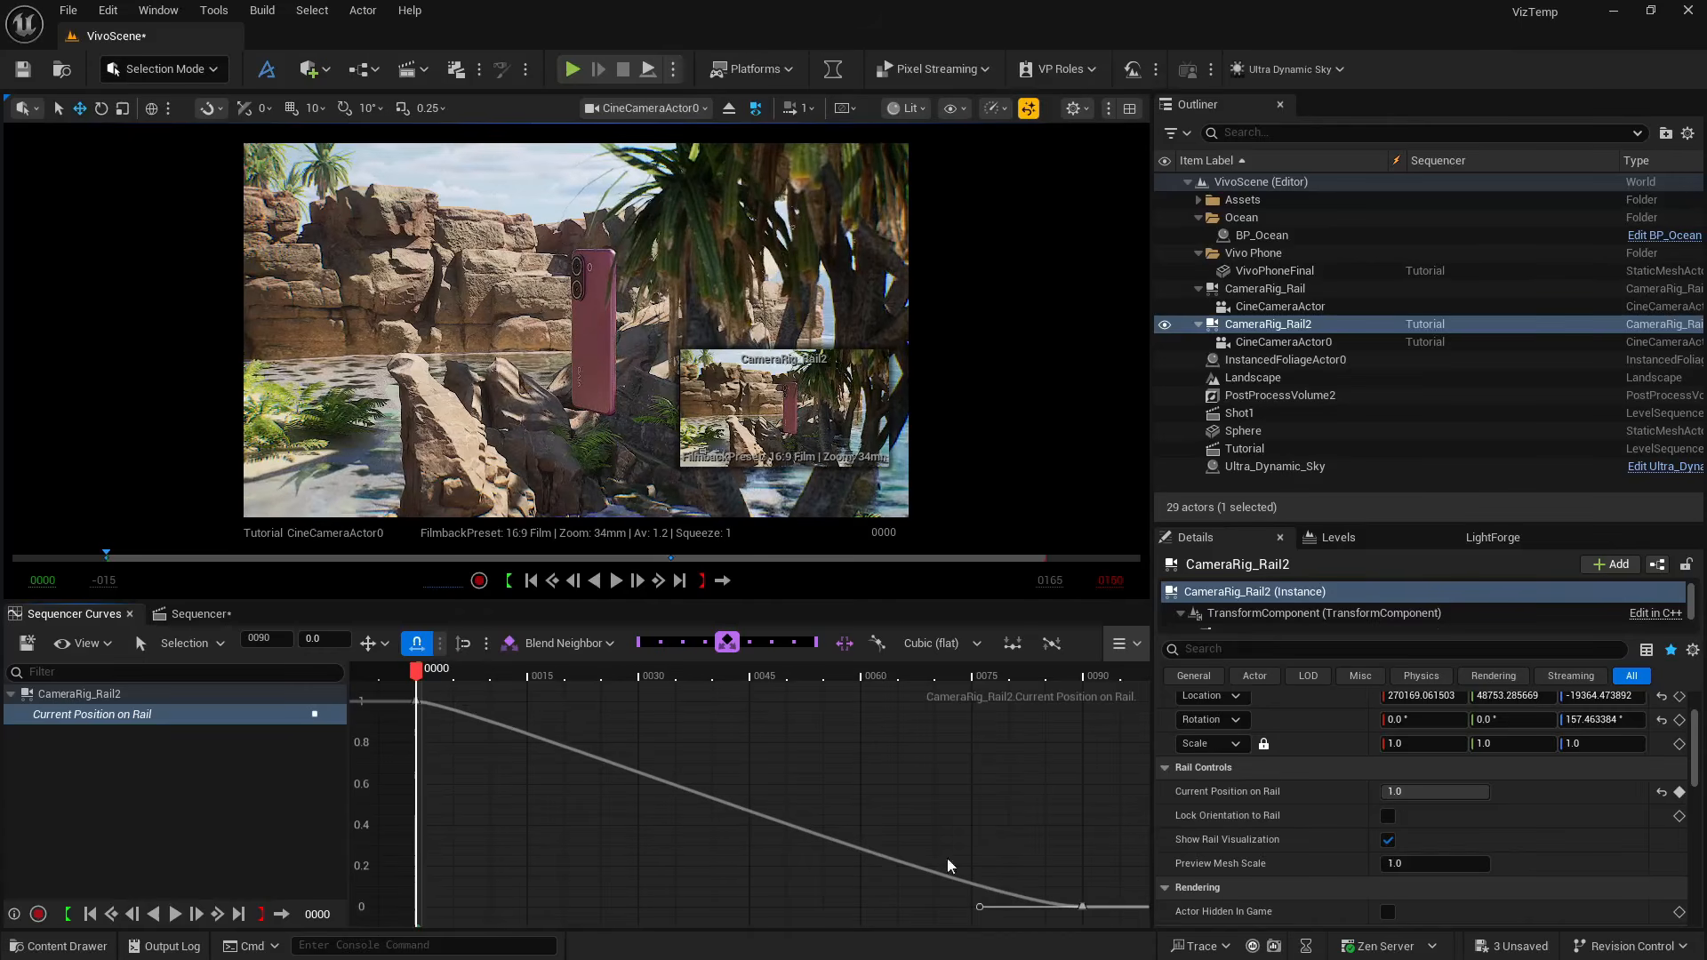
pyautogui.click(616, 580)
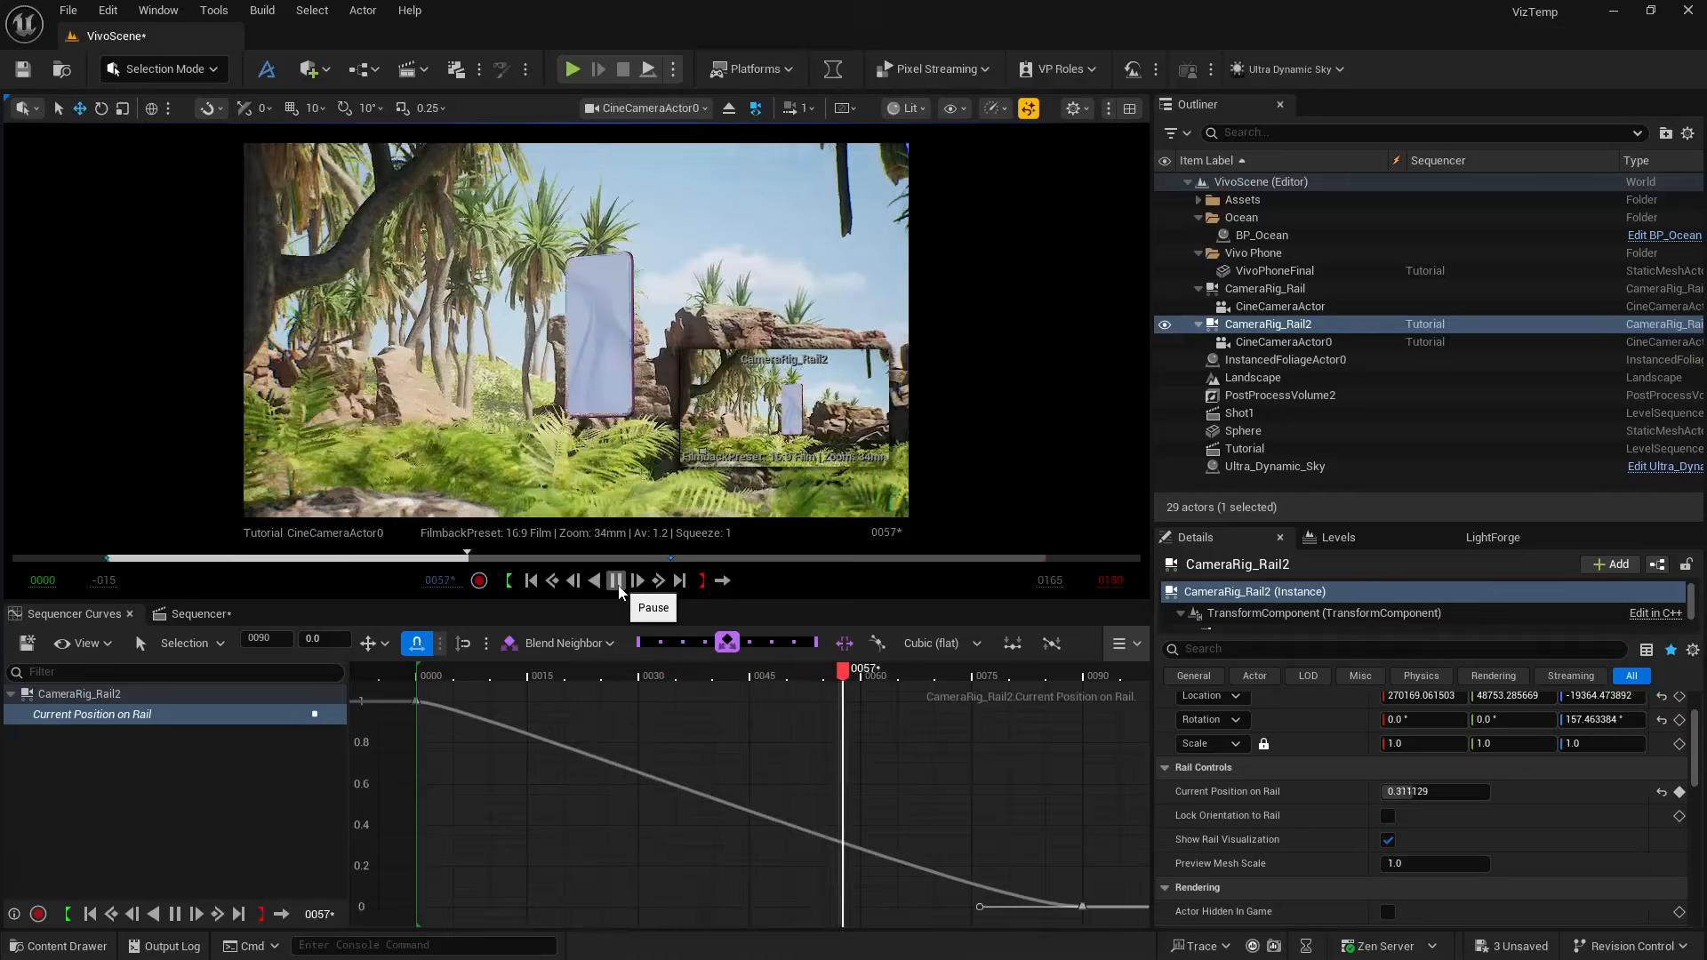
pyautogui.click(616, 580)
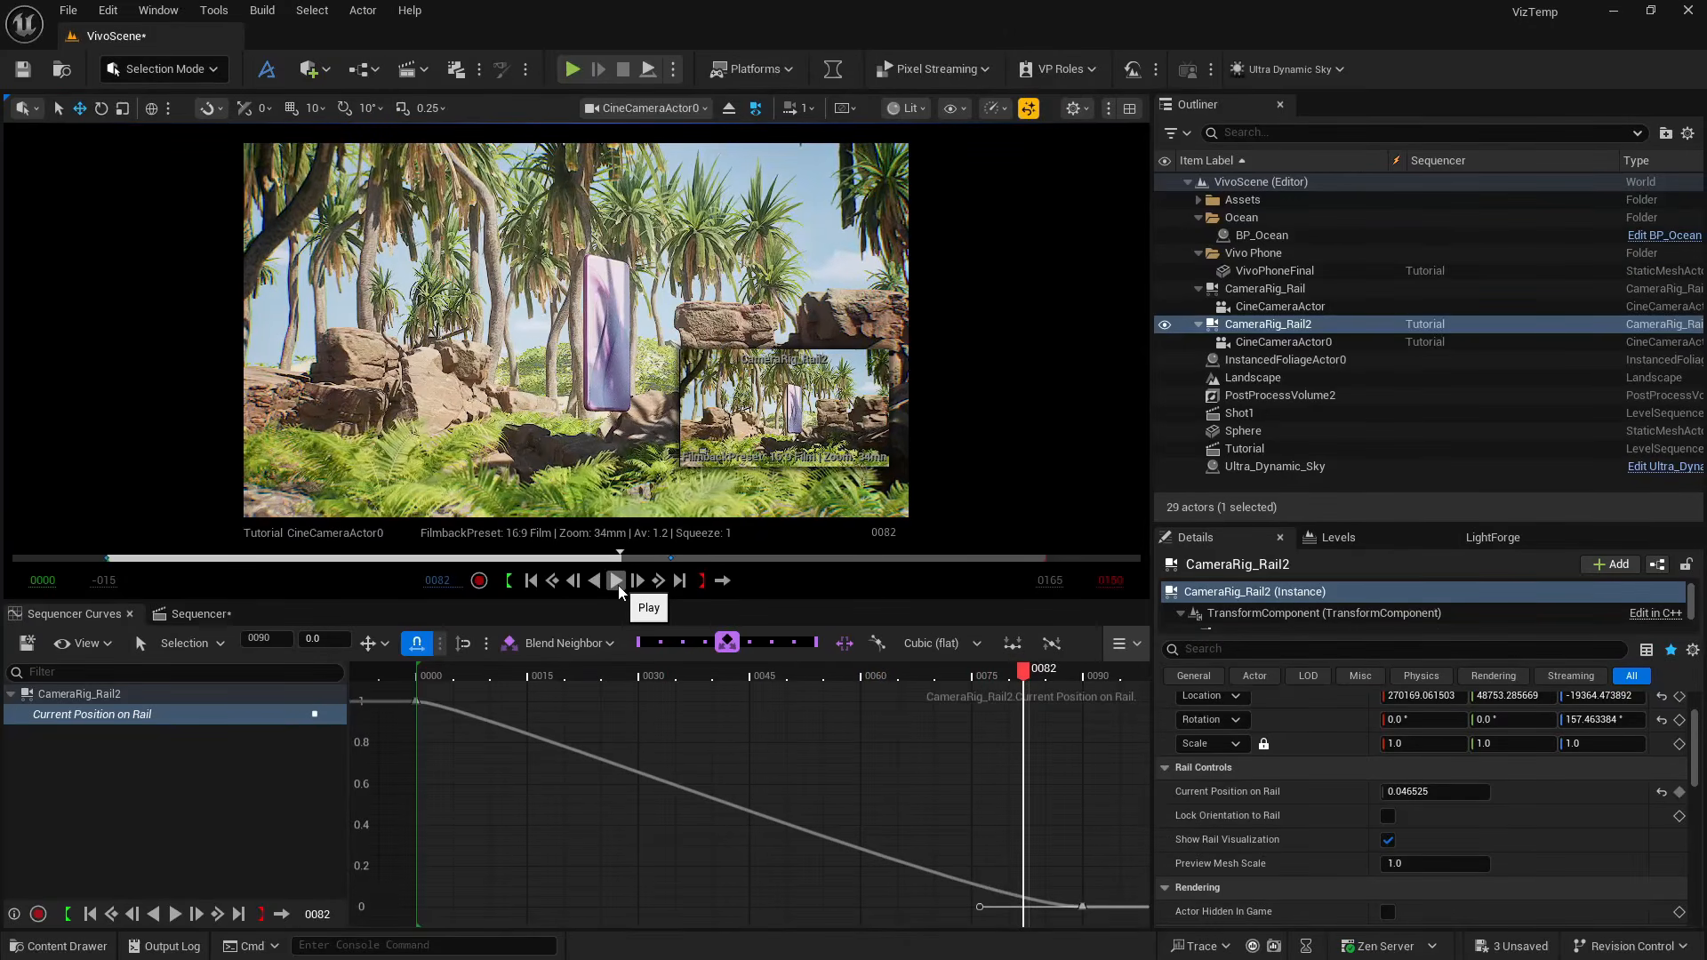
# Undo the frame 90 key's tangent changes and the frame 0 handle shortening, replaying the camera move in between
pyautogui.hotkey('ctrl', 'z')
pyautogui.hotkey('ctrl', 'z')
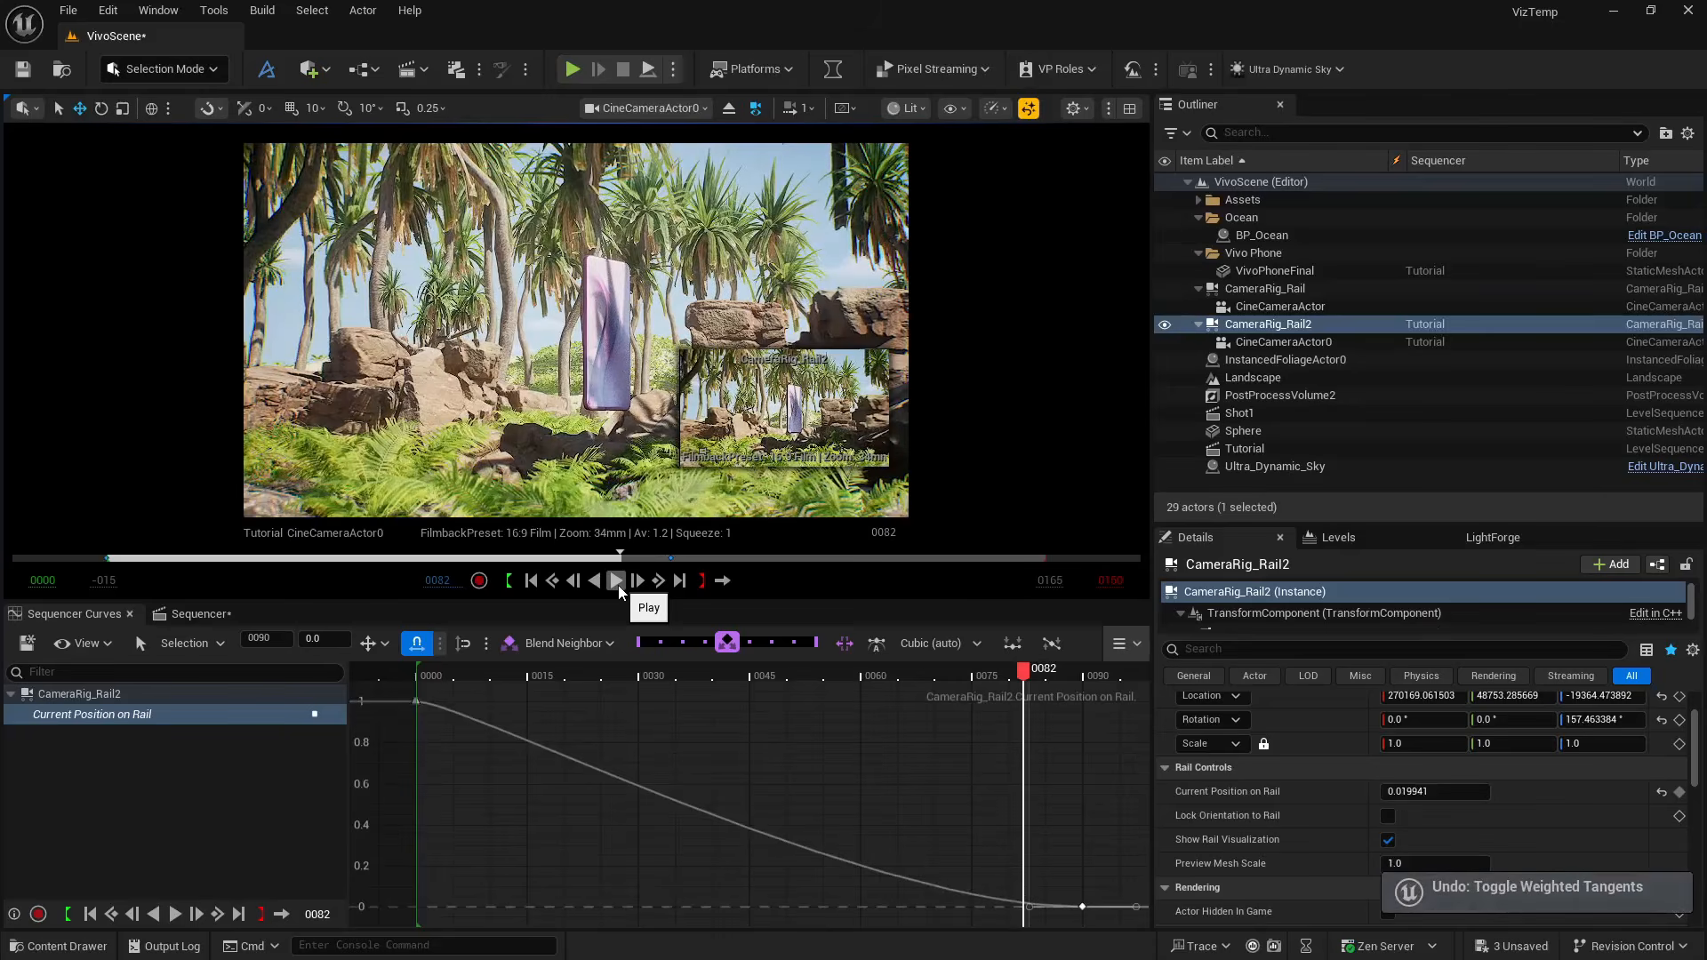
pyautogui.hotkey('ctrl', 'z')
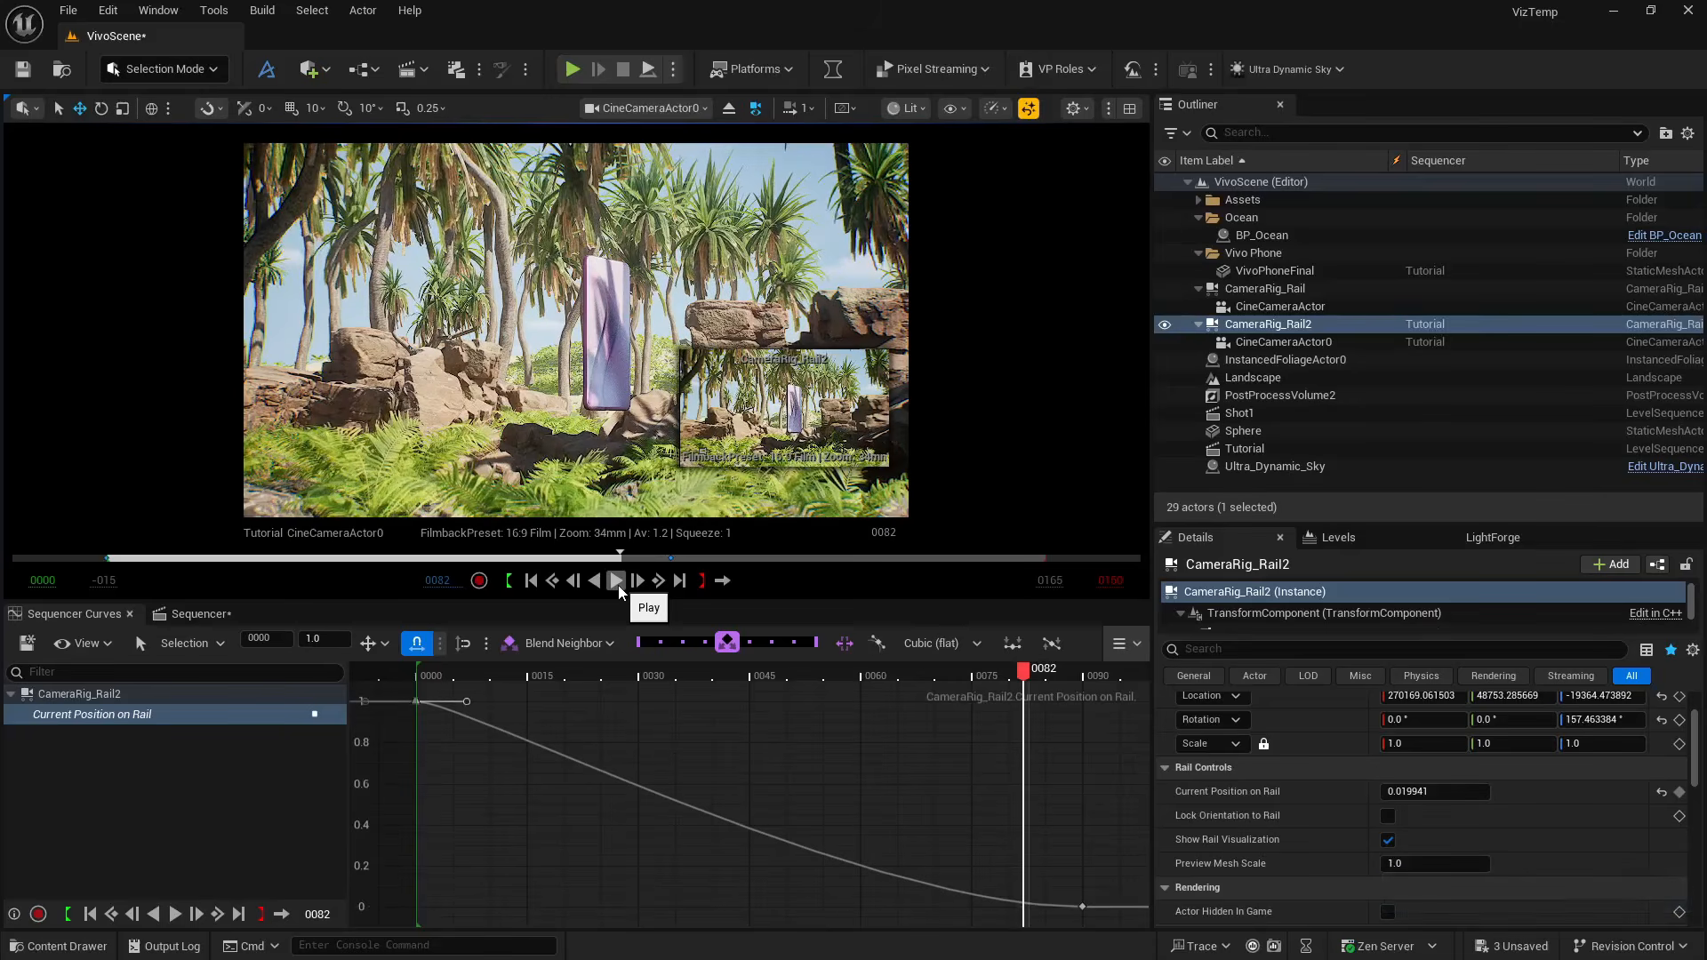
pyautogui.click(531, 580)
pyautogui.click(617, 581)
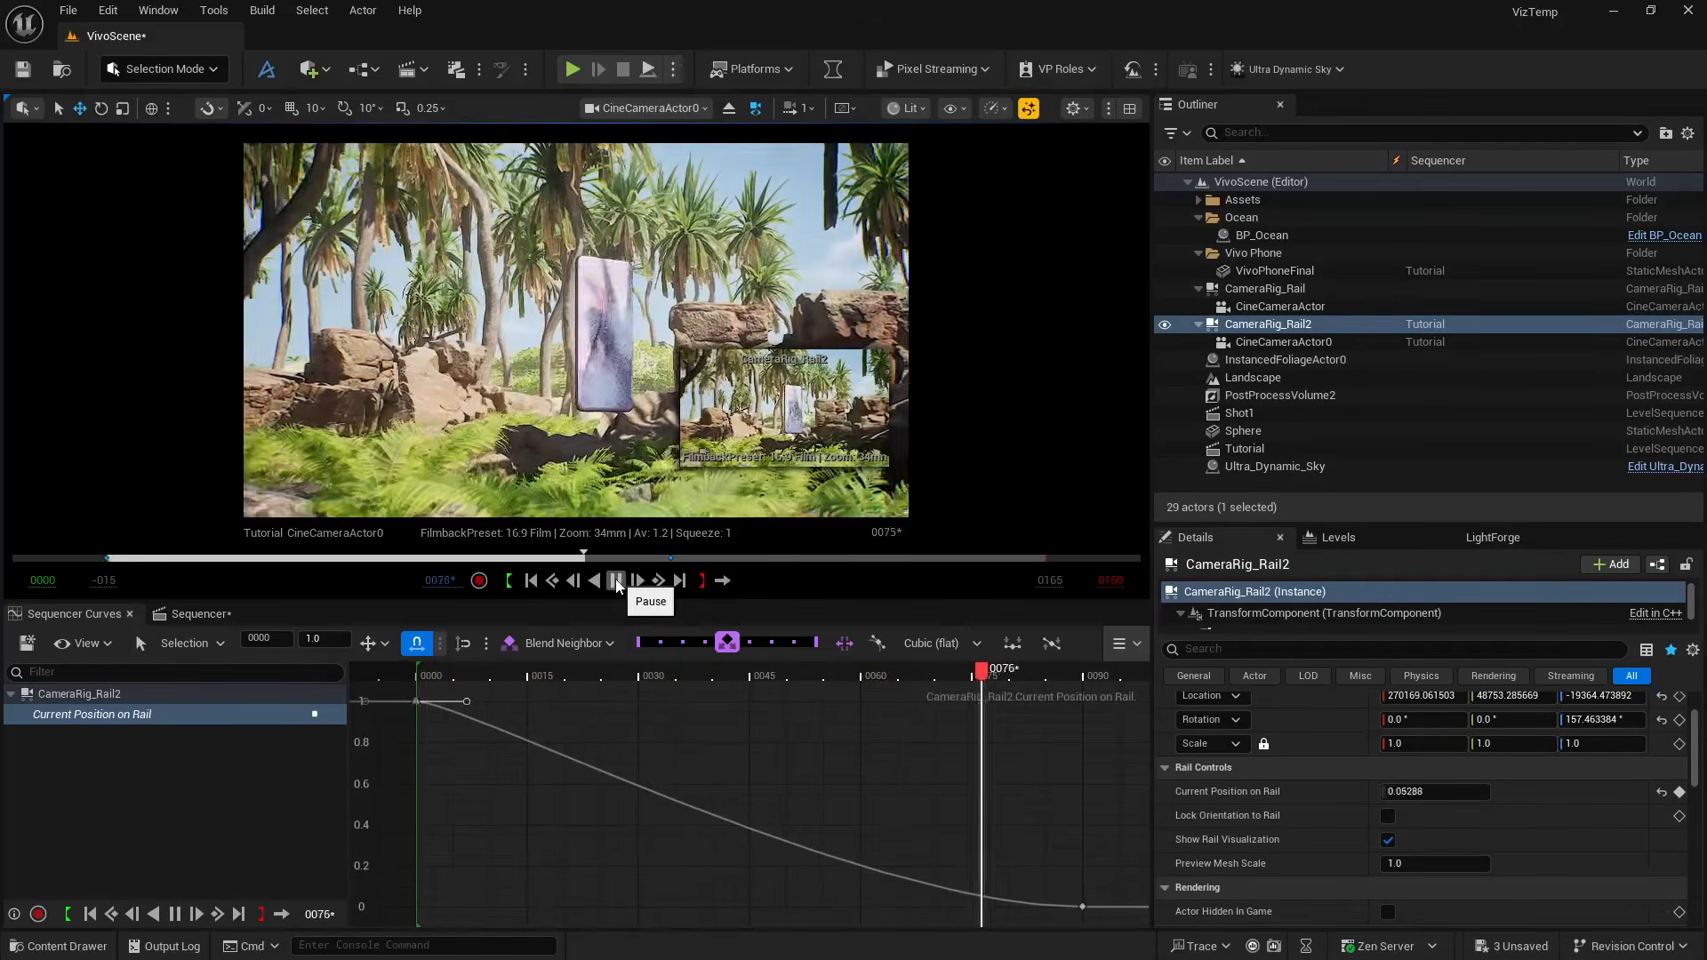
pyautogui.hotkey('ctrl', 'z')
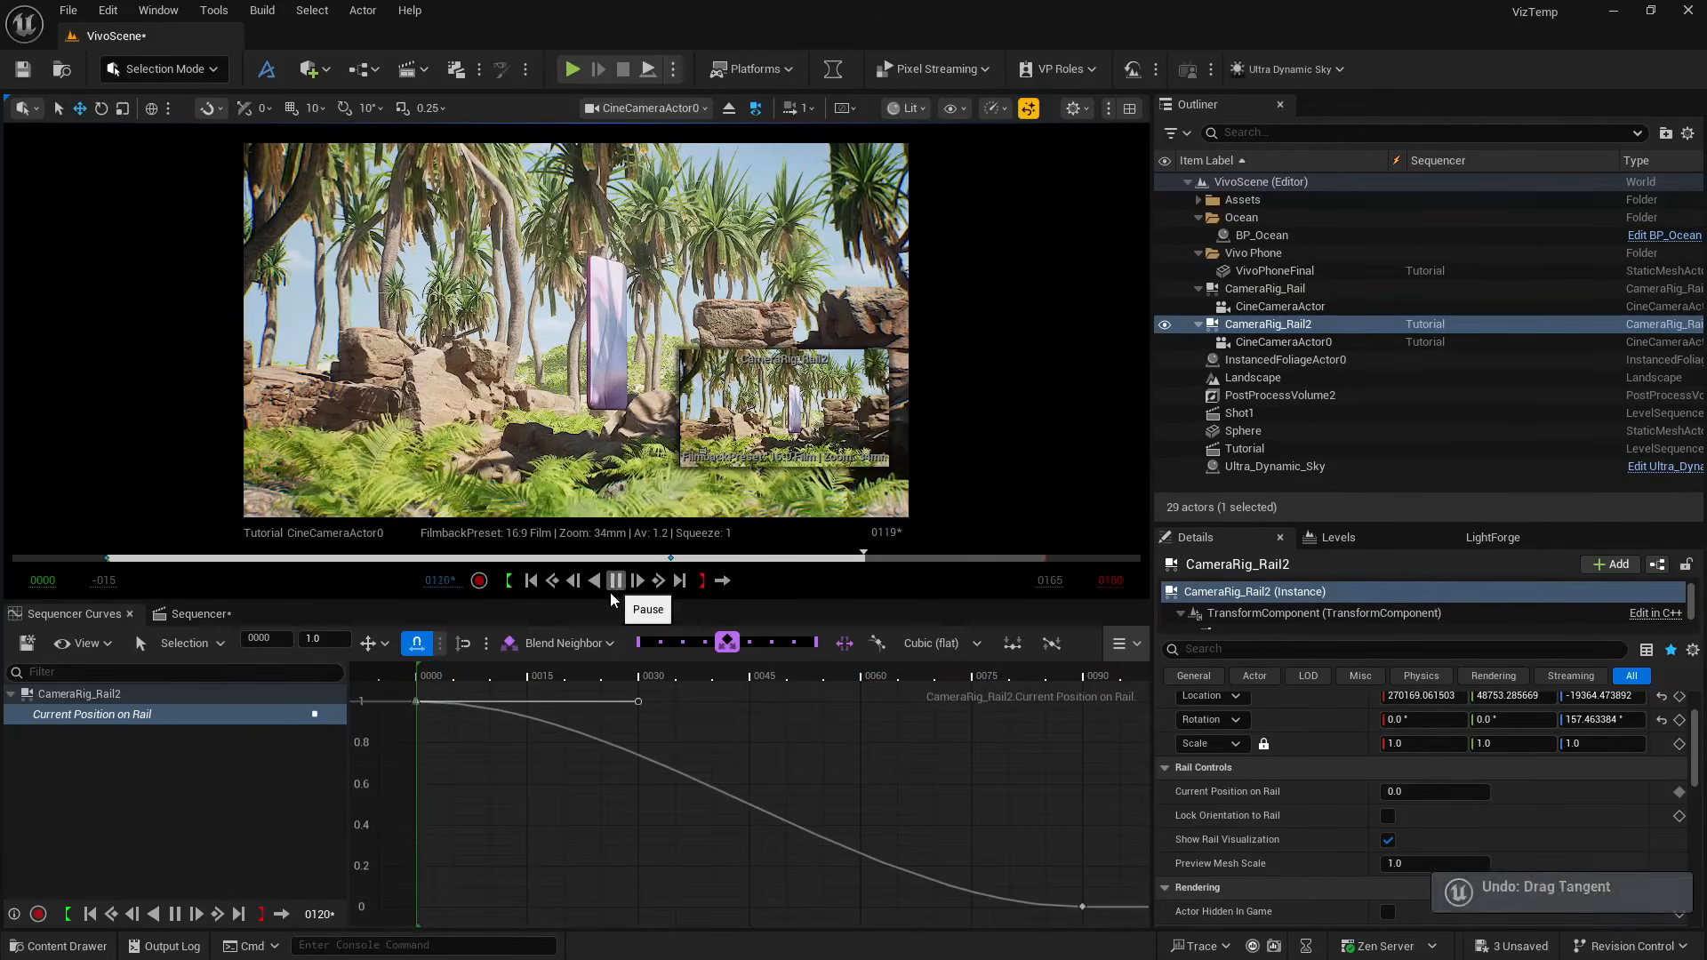
# Replay the camera move from frame 0 and scrub to about frame 72 to review the eased motion
pyautogui.click(531, 581)
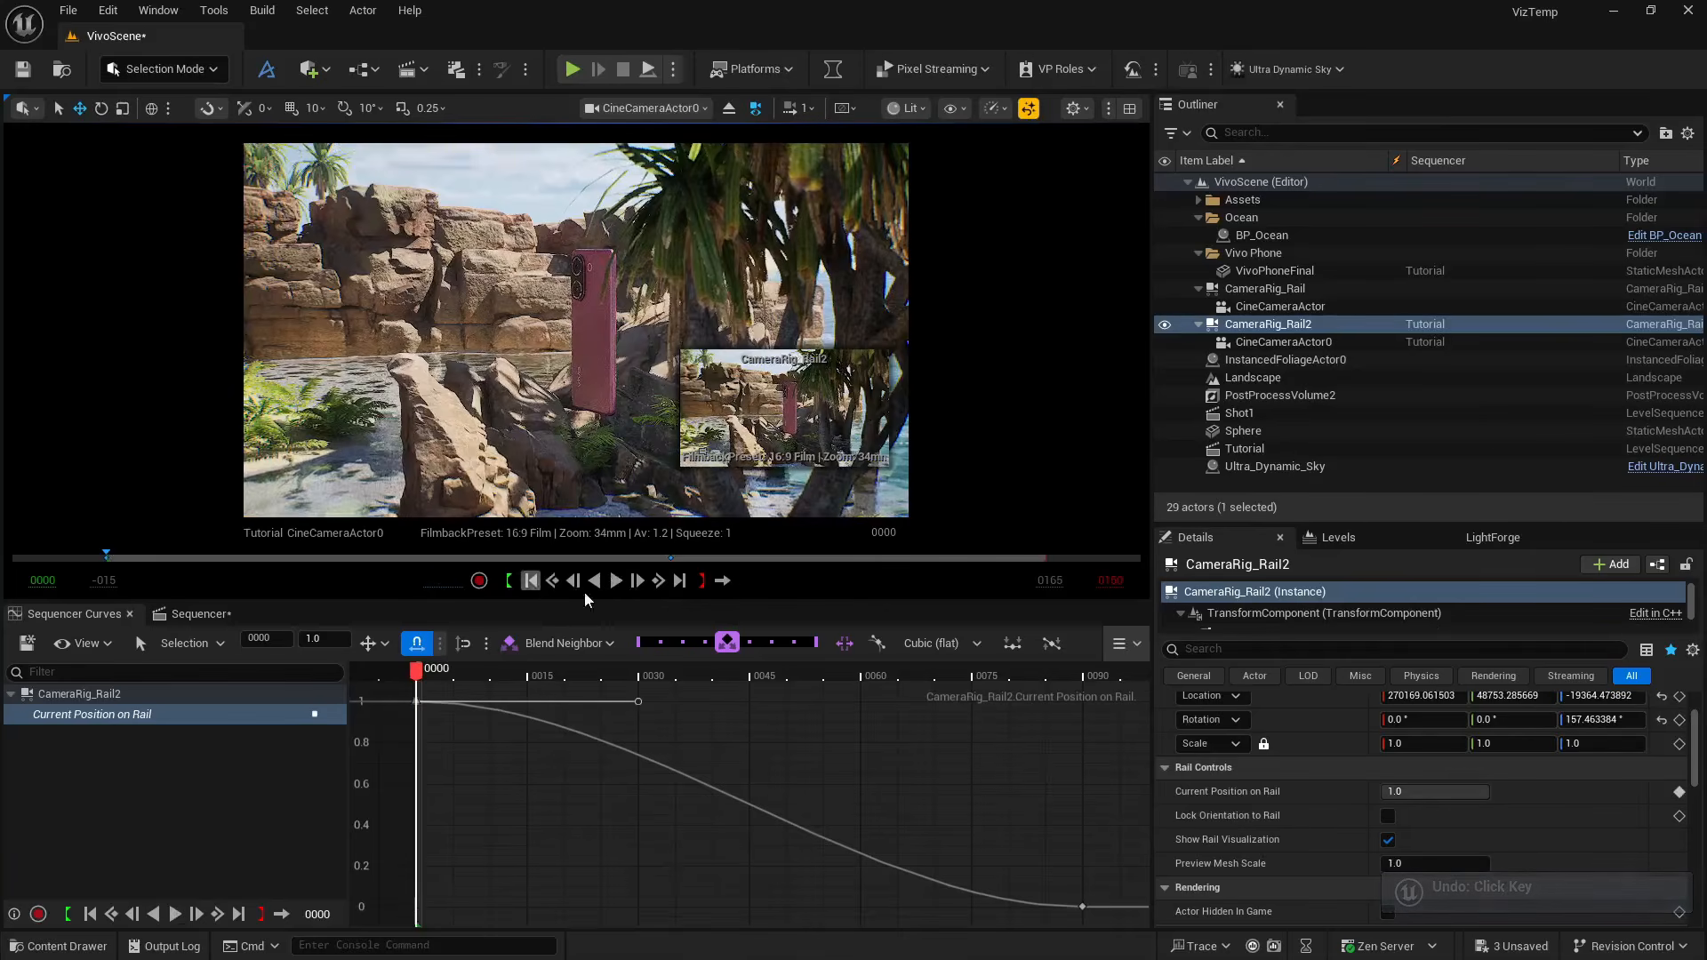
pyautogui.click(616, 581)
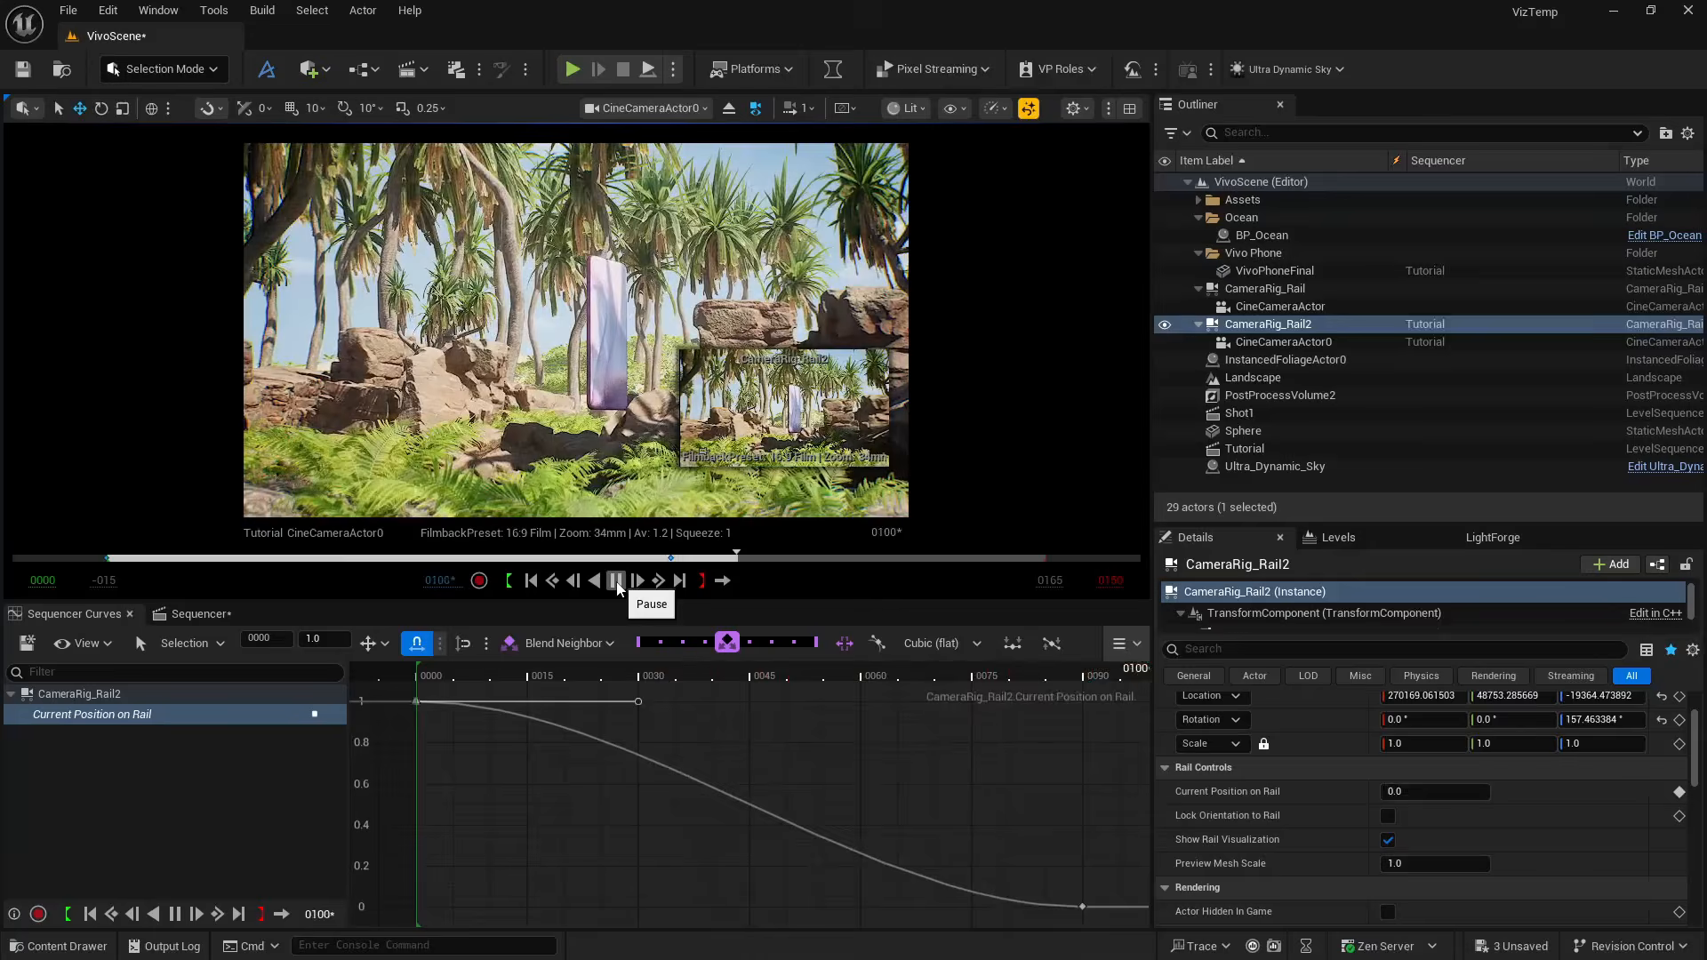
pyautogui.click(616, 581)
pyautogui.moveTo(434, 678); pyautogui.dragTo(952, 680)
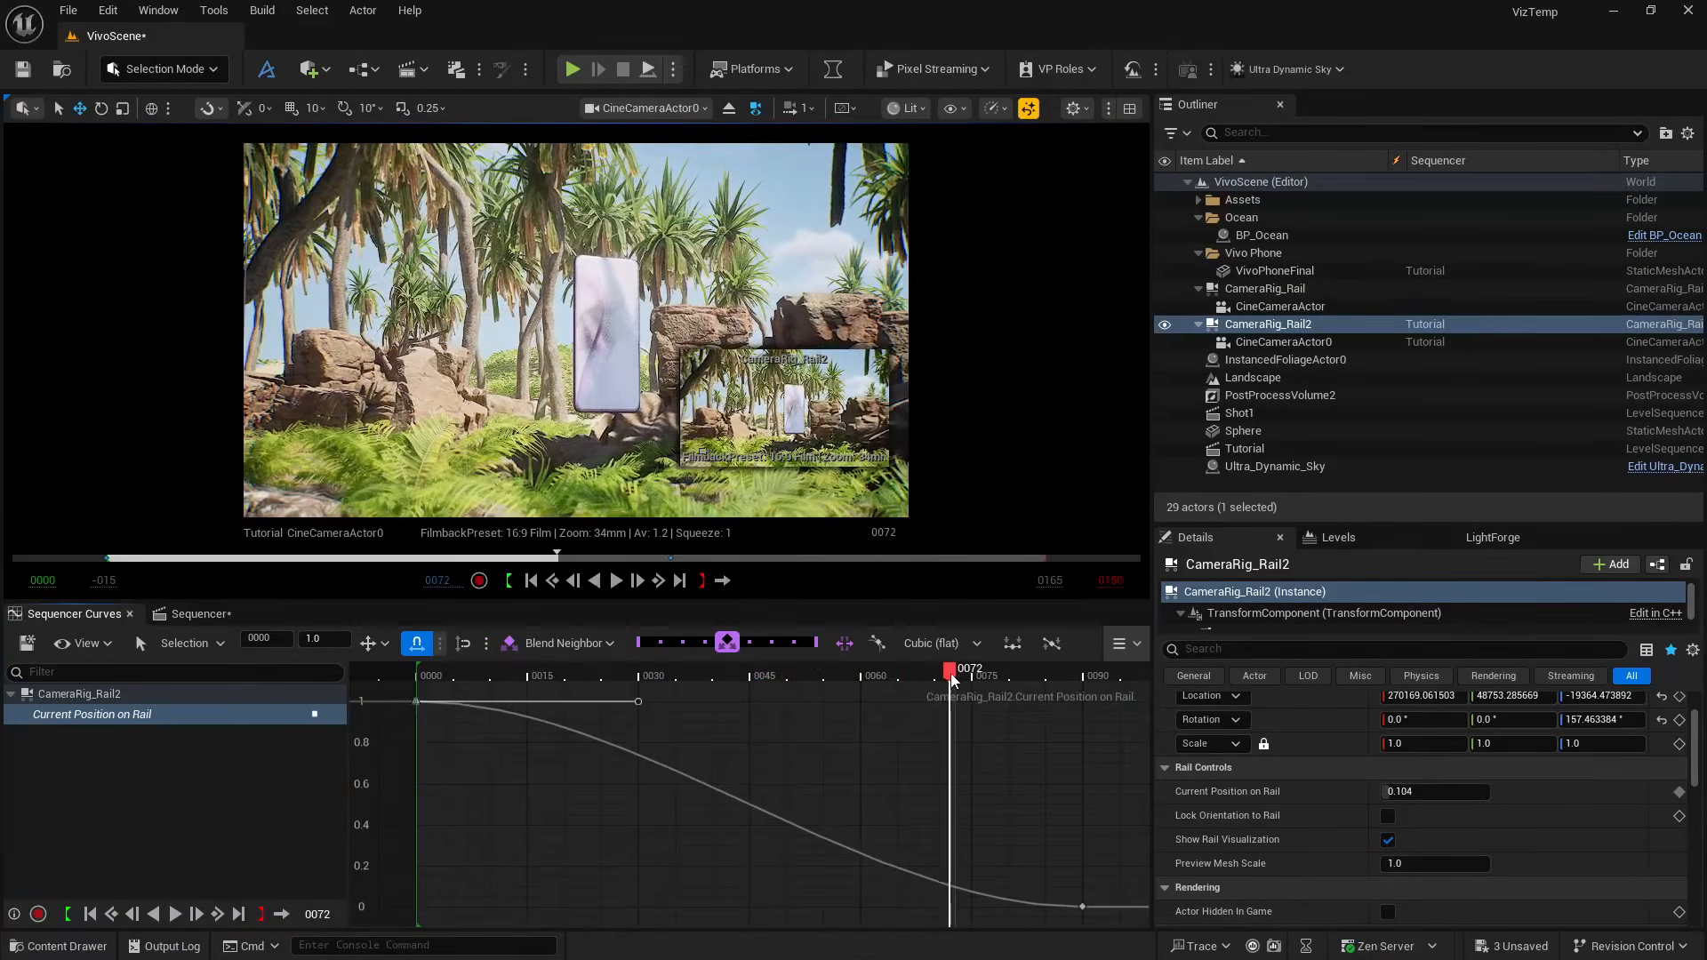
pyautogui.click(552, 581)
pyautogui.click(617, 581)
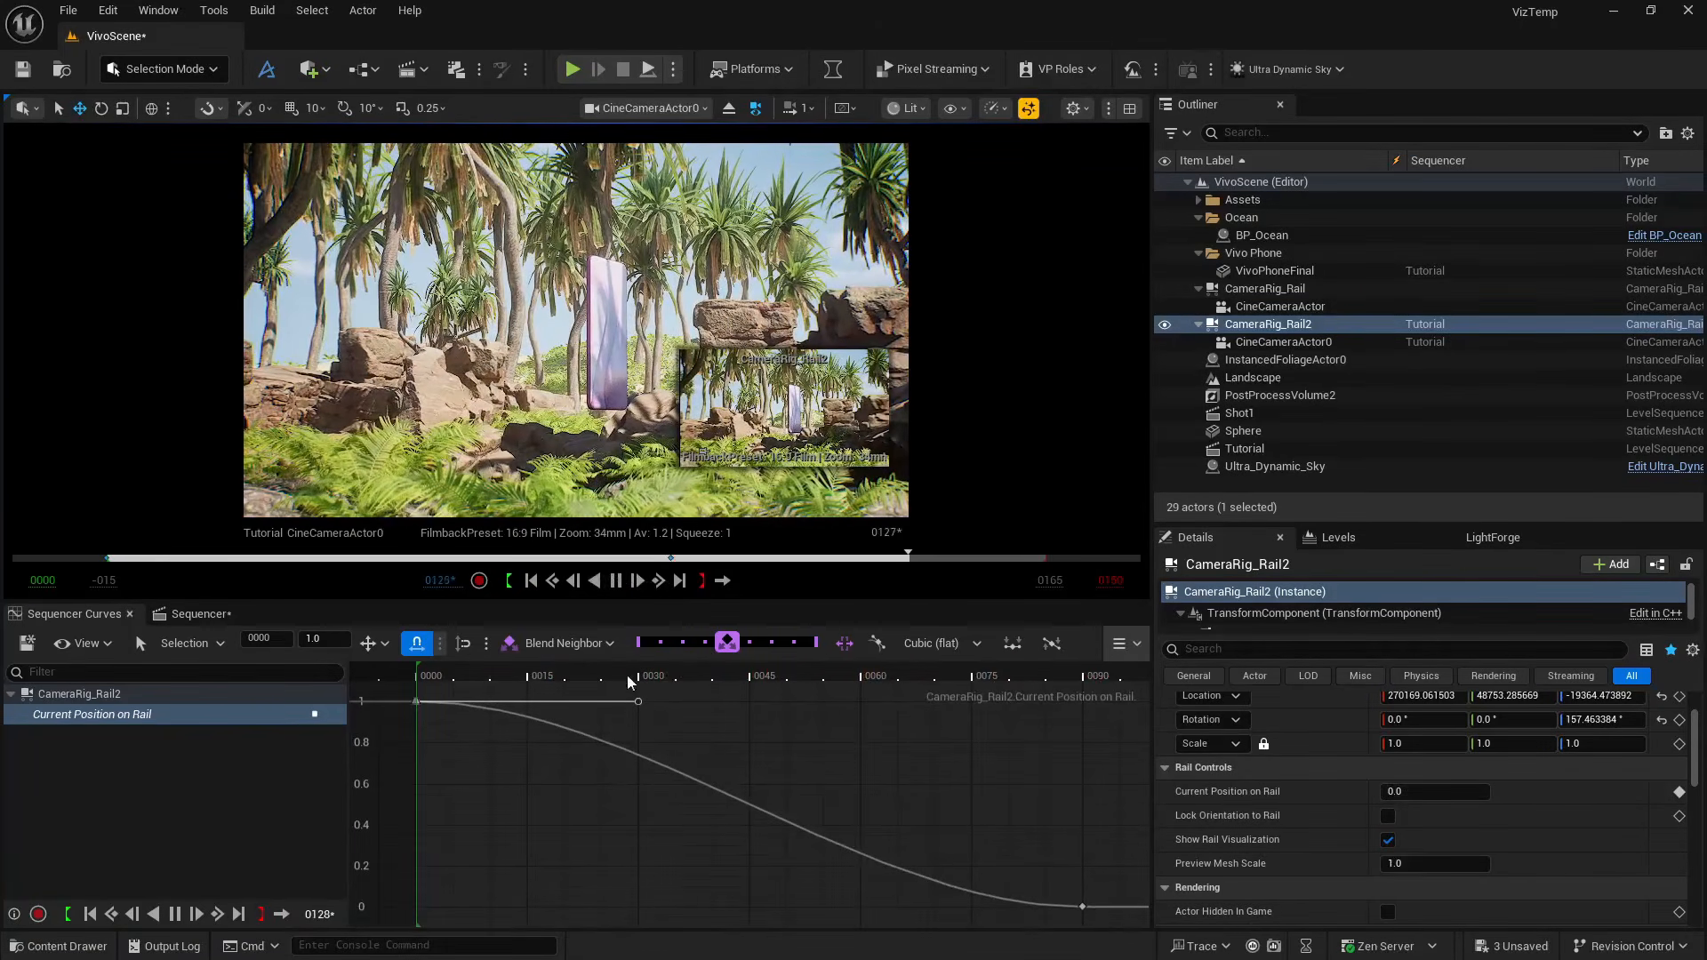
pyautogui.click(616, 584)
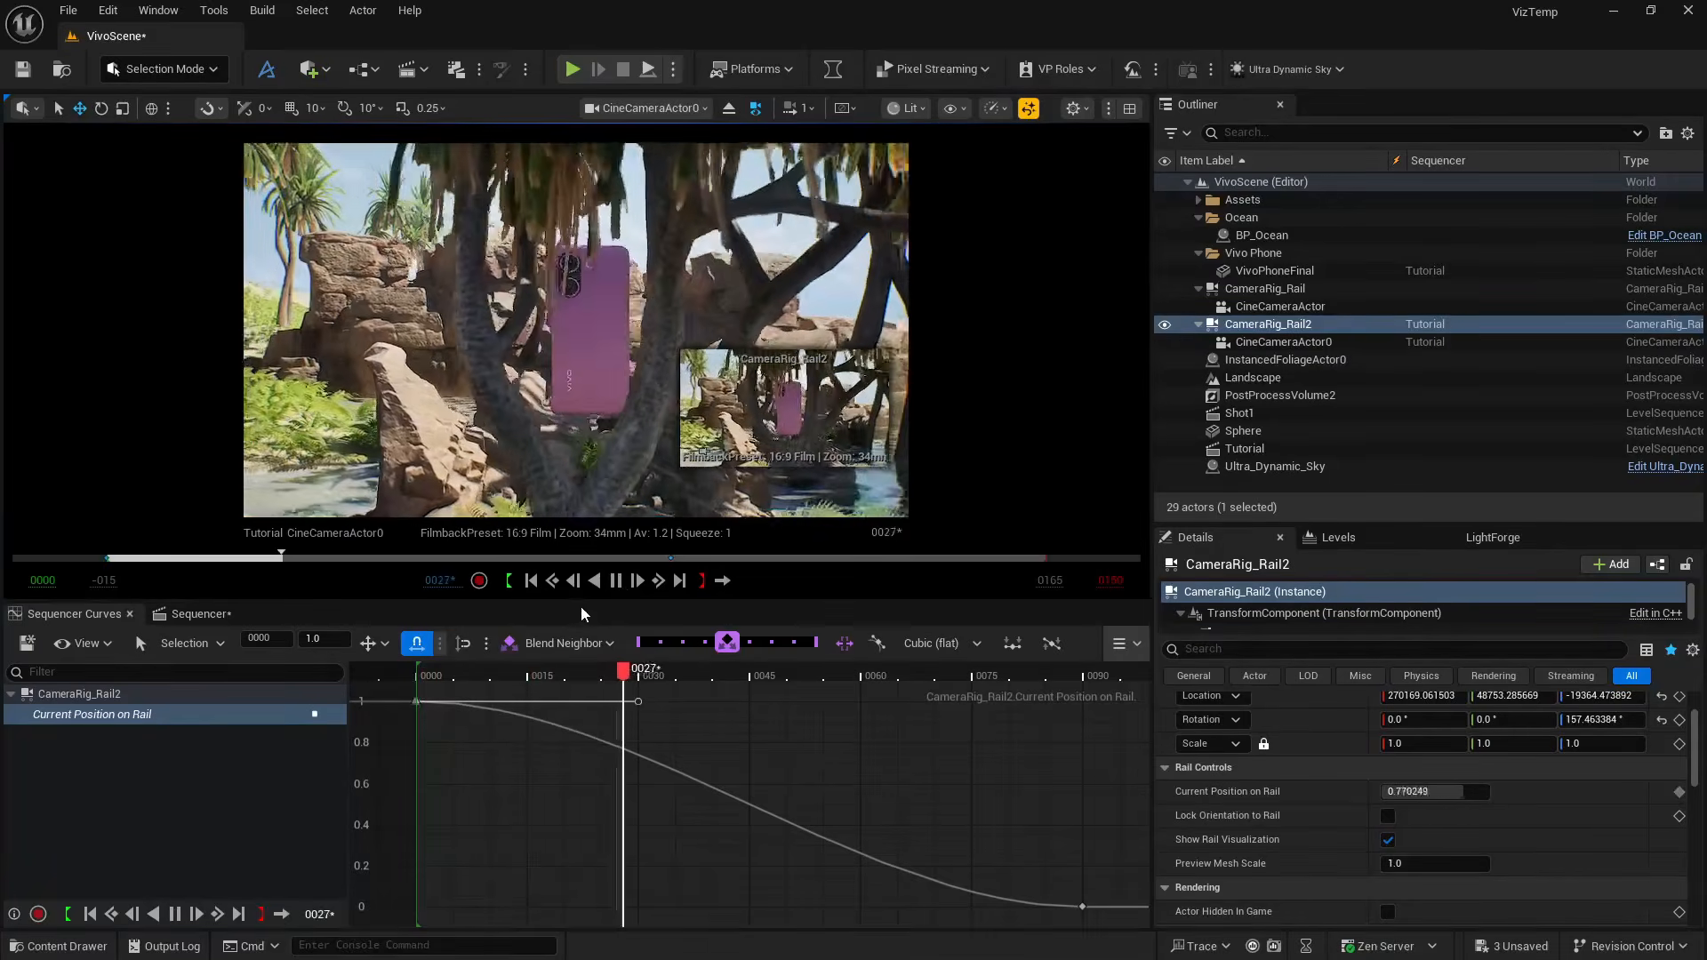
pyautogui.click(616, 583)
# Scrub the curve between about frames 81 and 33, and return to the Tutorial sequence timeline to scrub to frame 91
pyautogui.moveTo(800, 680); pyautogui.dragTo(1018, 711)
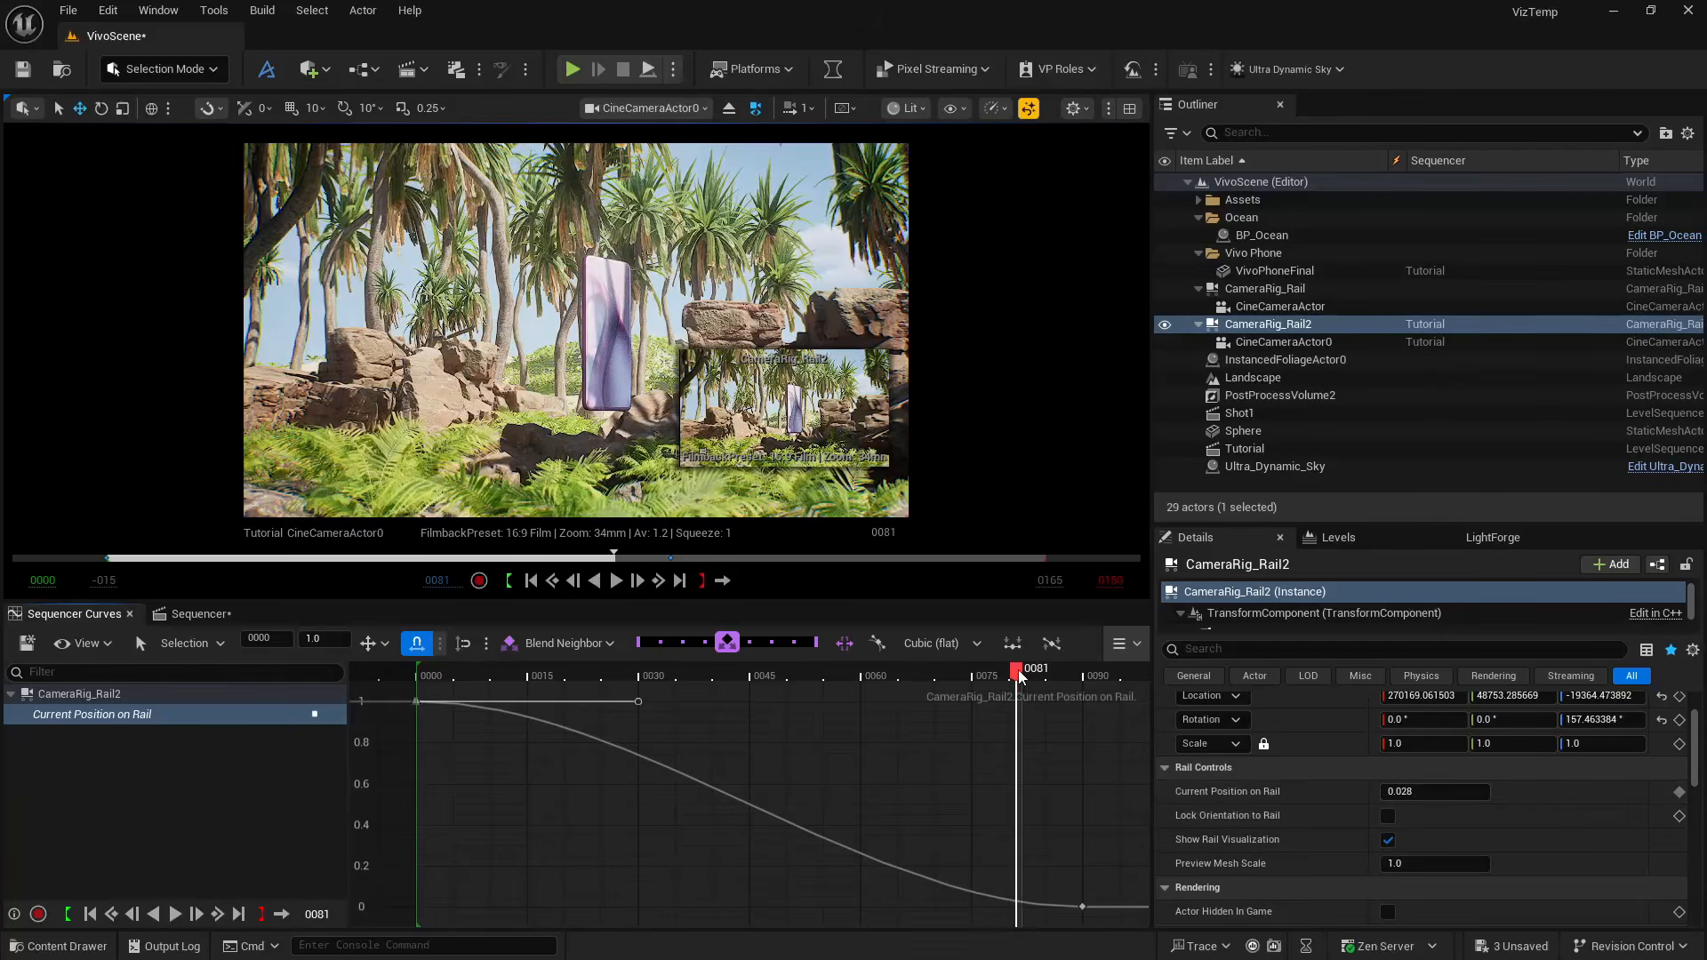
pyautogui.moveTo(1022, 678); pyautogui.dragTo(666, 684)
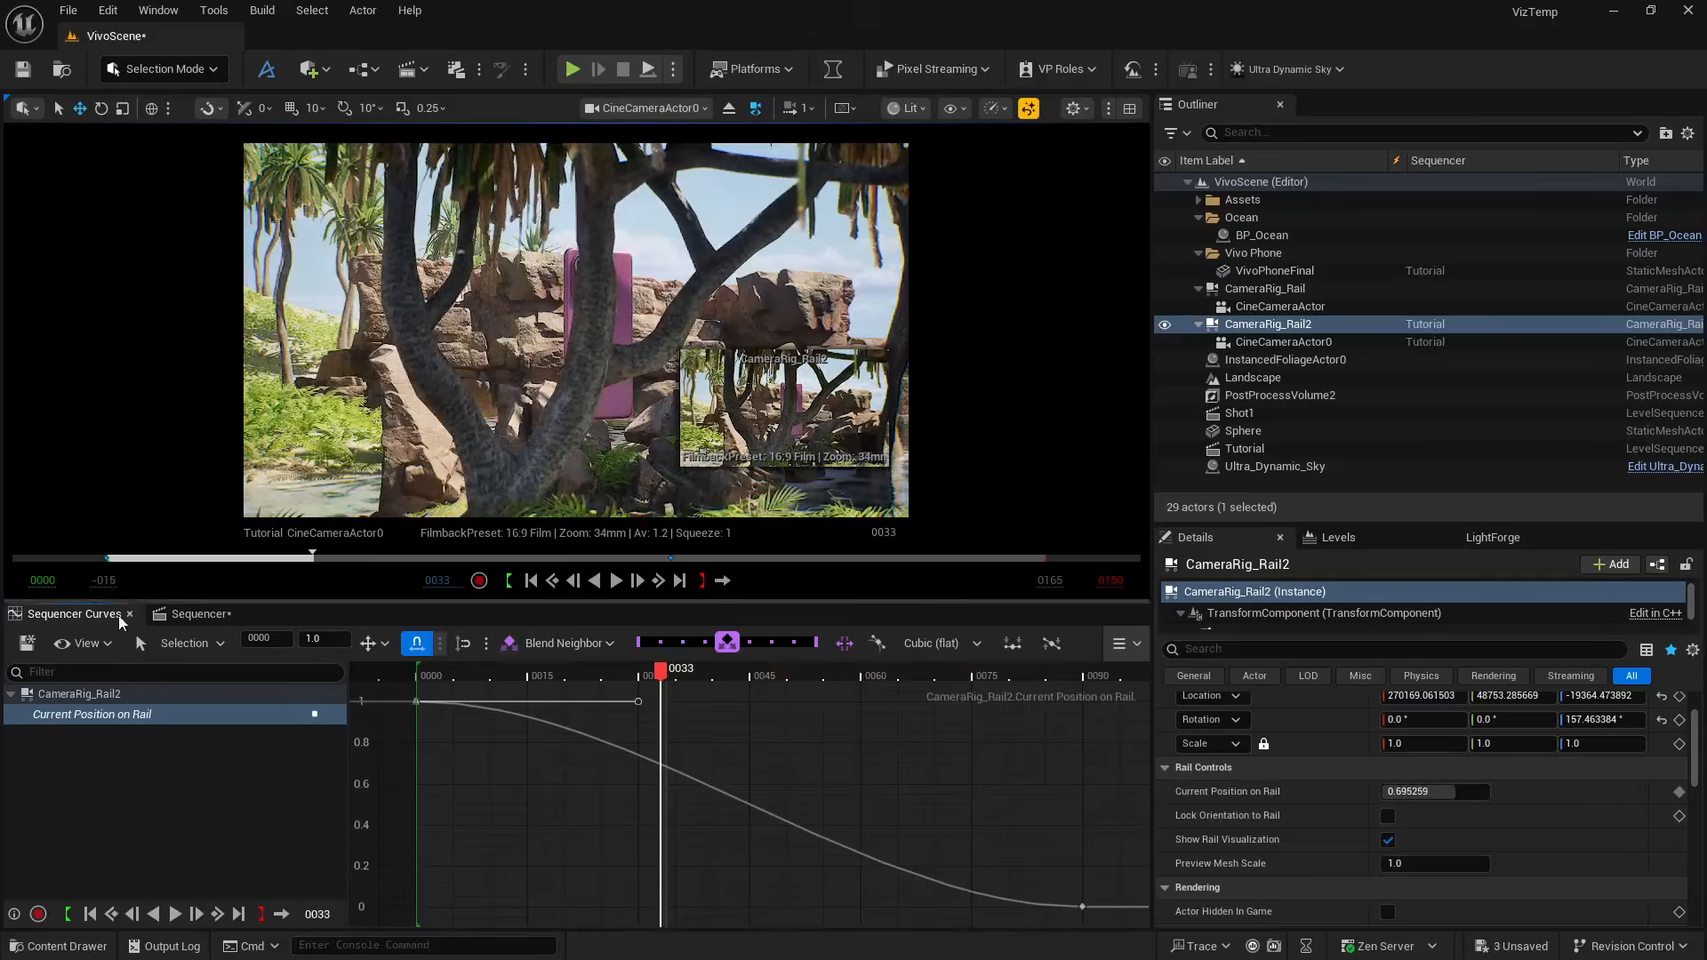
pyautogui.click(189, 613)
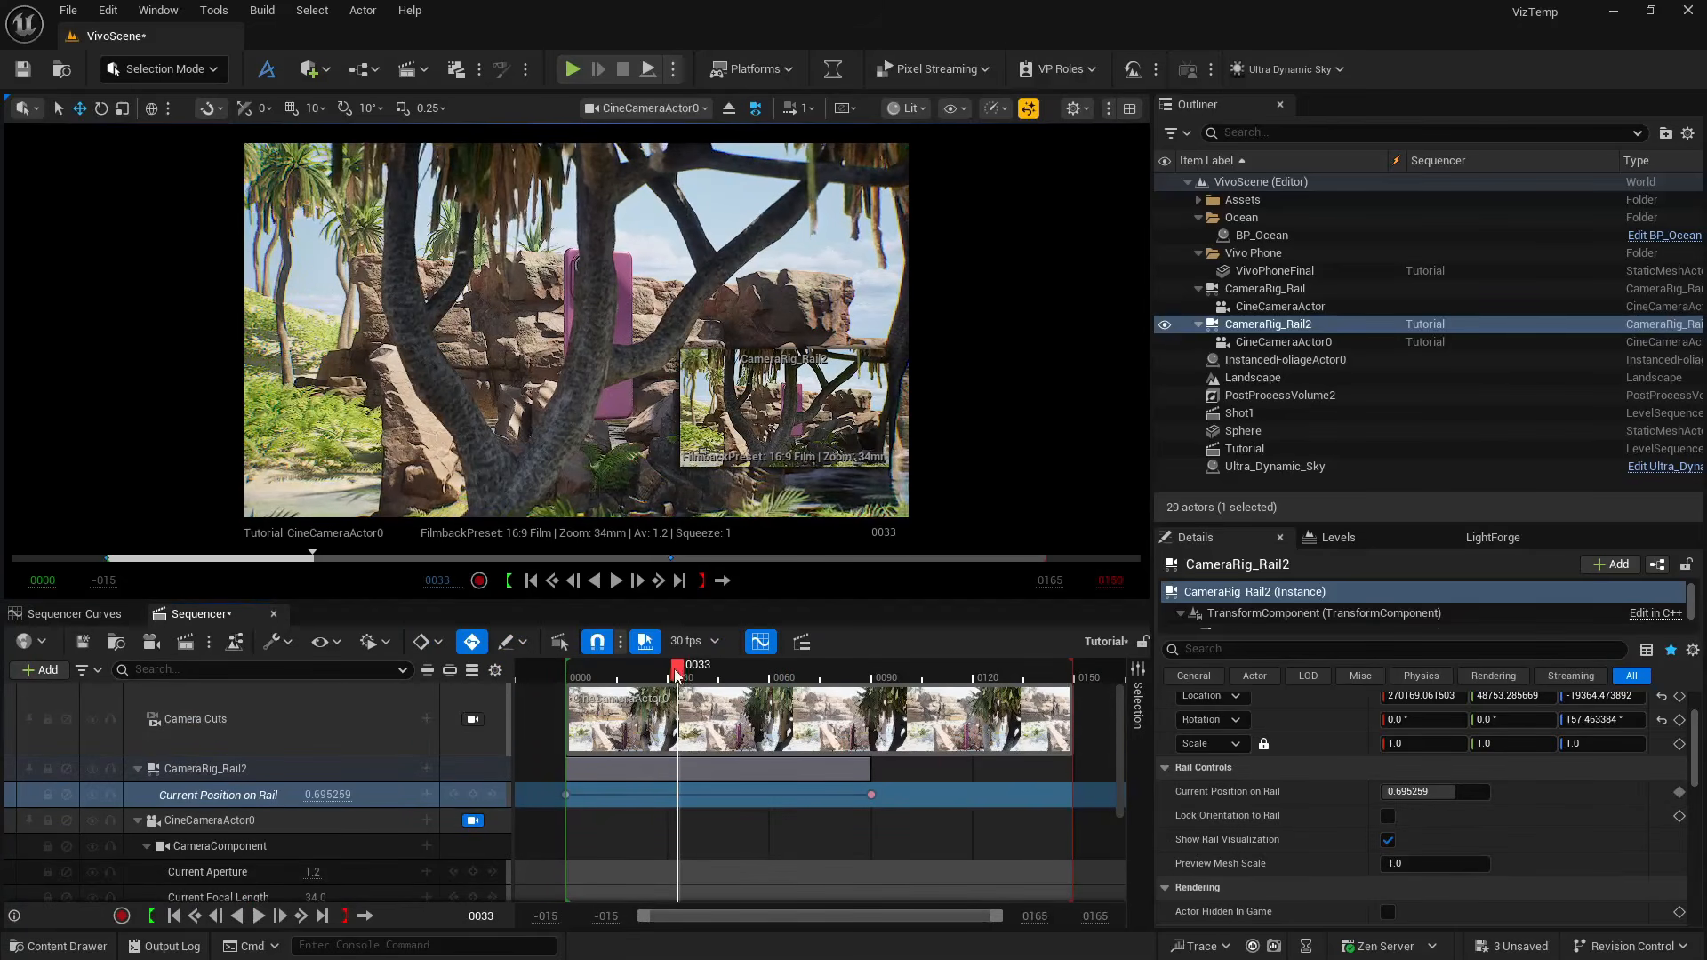
pyautogui.moveTo(677, 669); pyautogui.dragTo(877, 685)
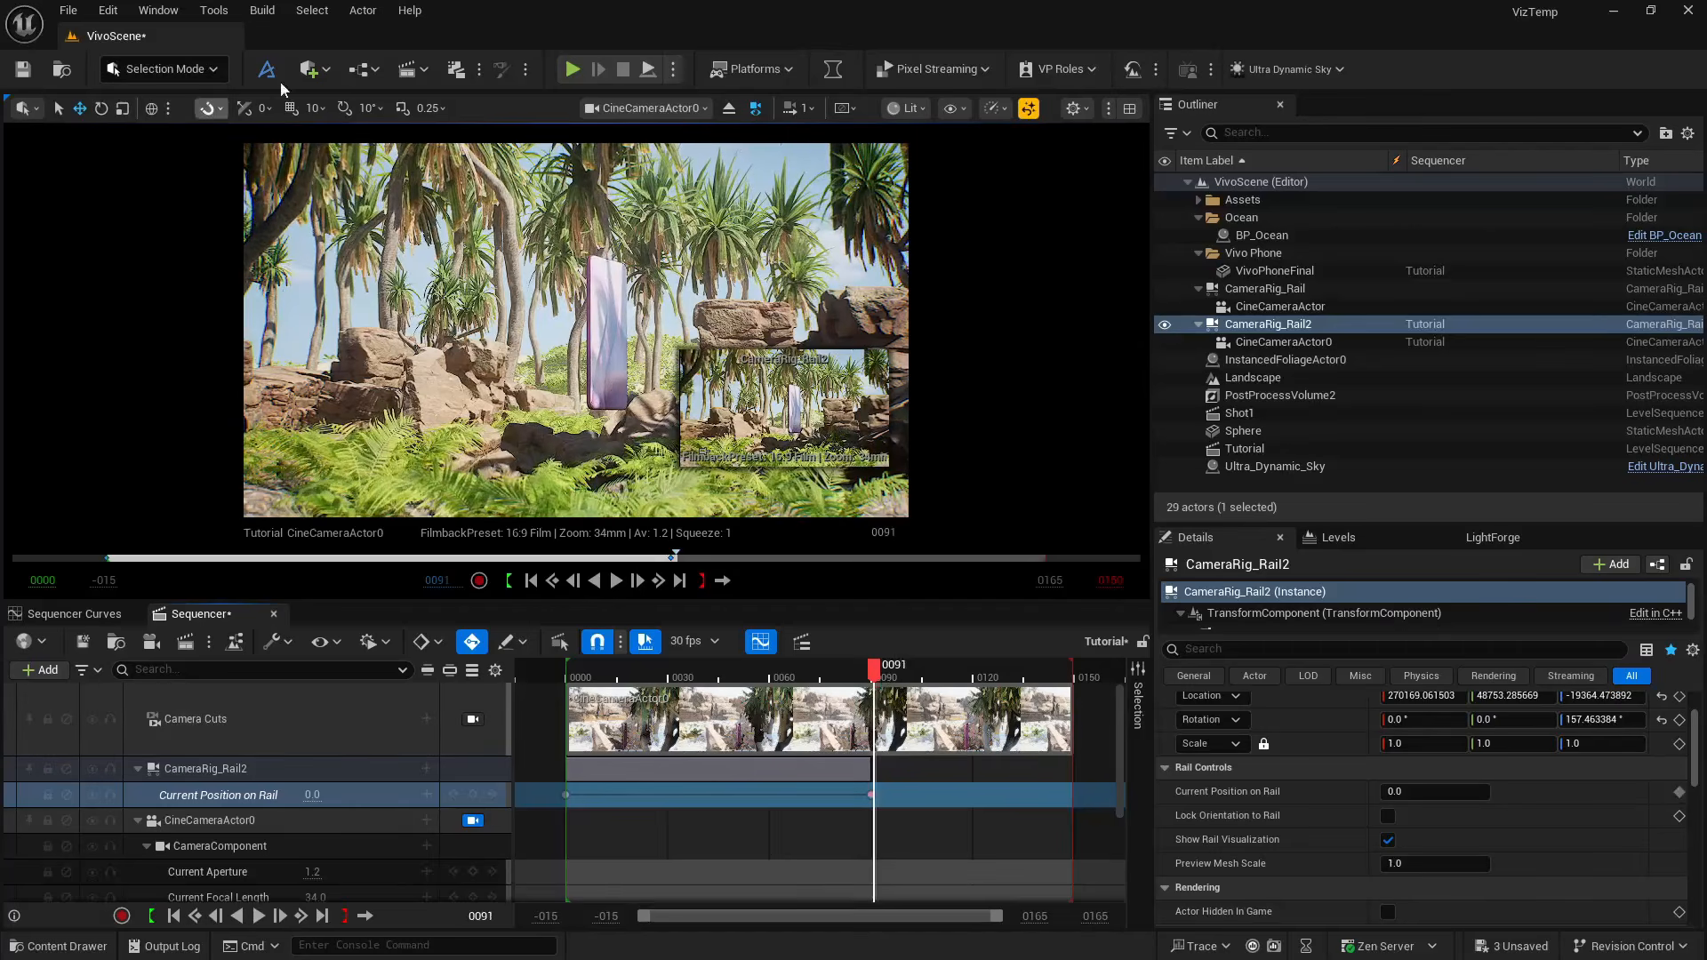
# Open the existing Shot1 level sequence and view the scene through CineCameraActor
pyautogui.click(423, 64)
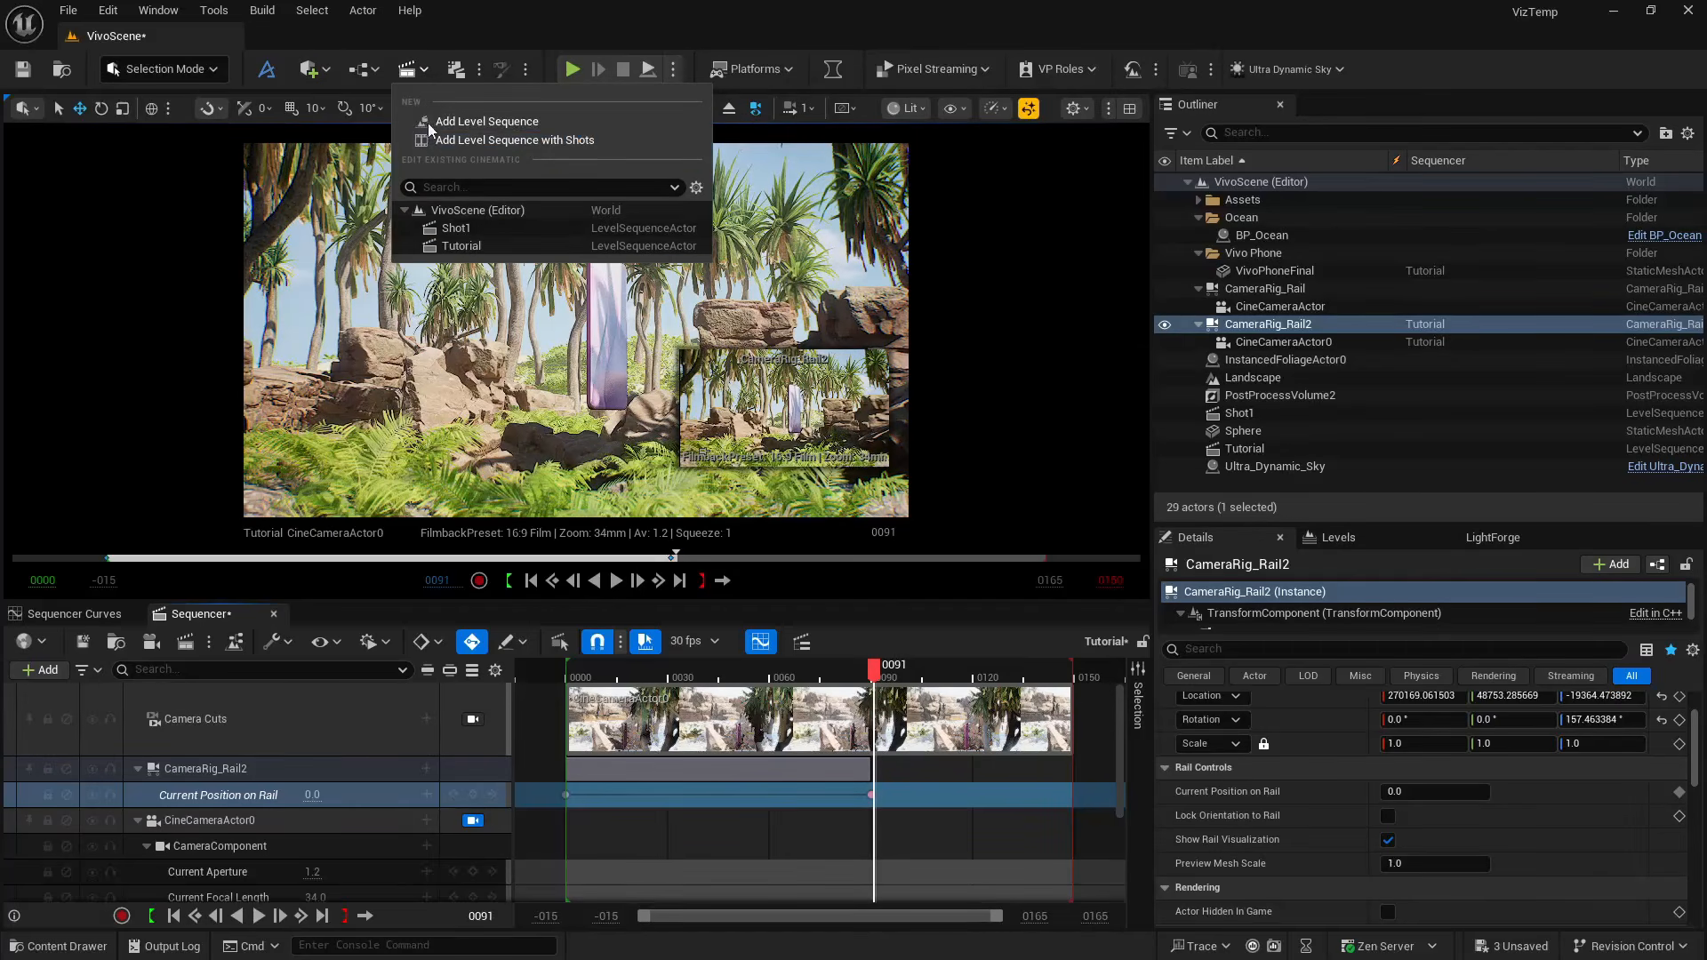
pyautogui.click(474, 227)
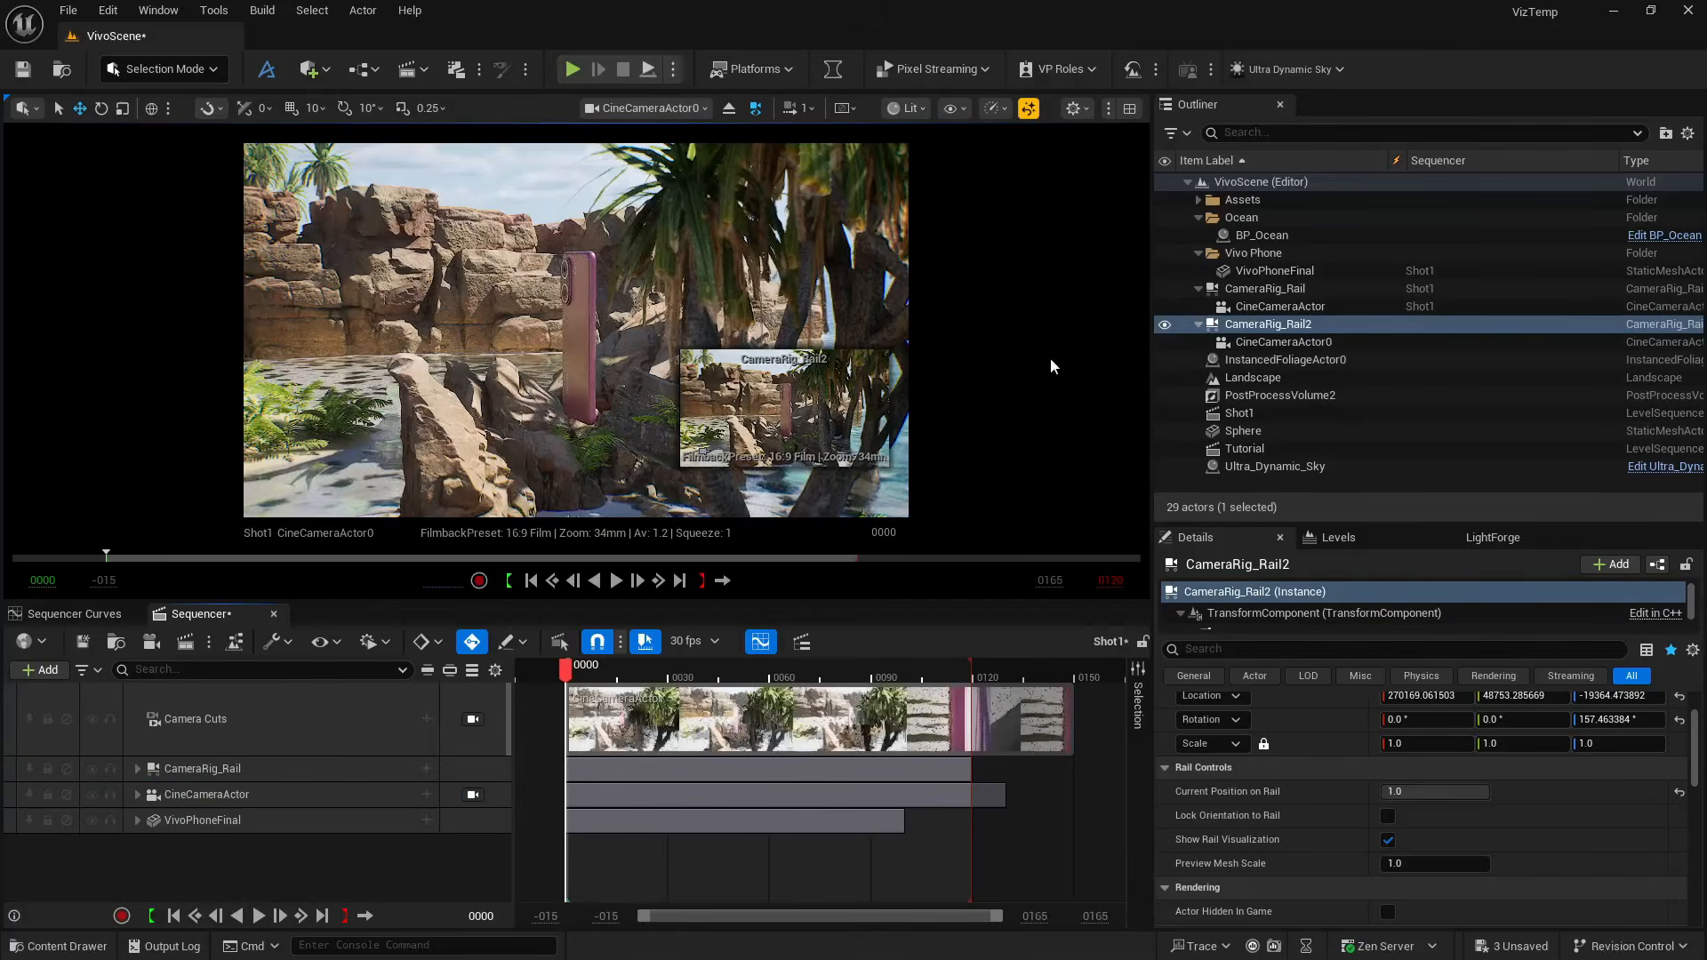
pyautogui.click(258, 916)
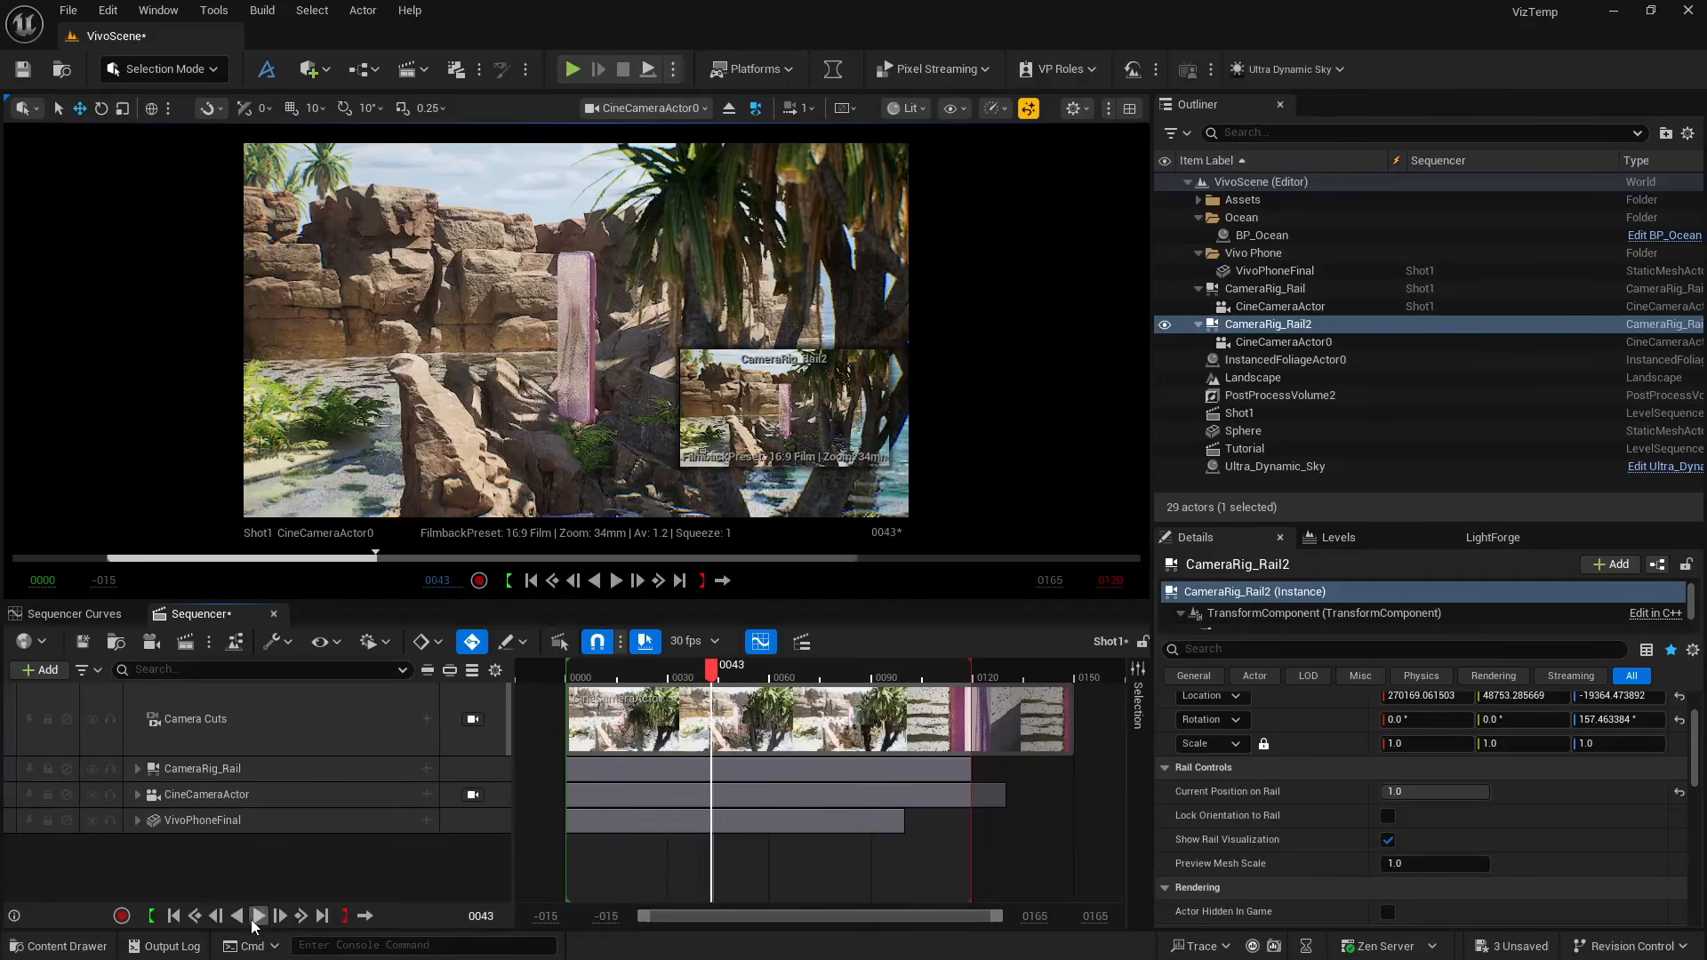
pyautogui.click(648, 107)
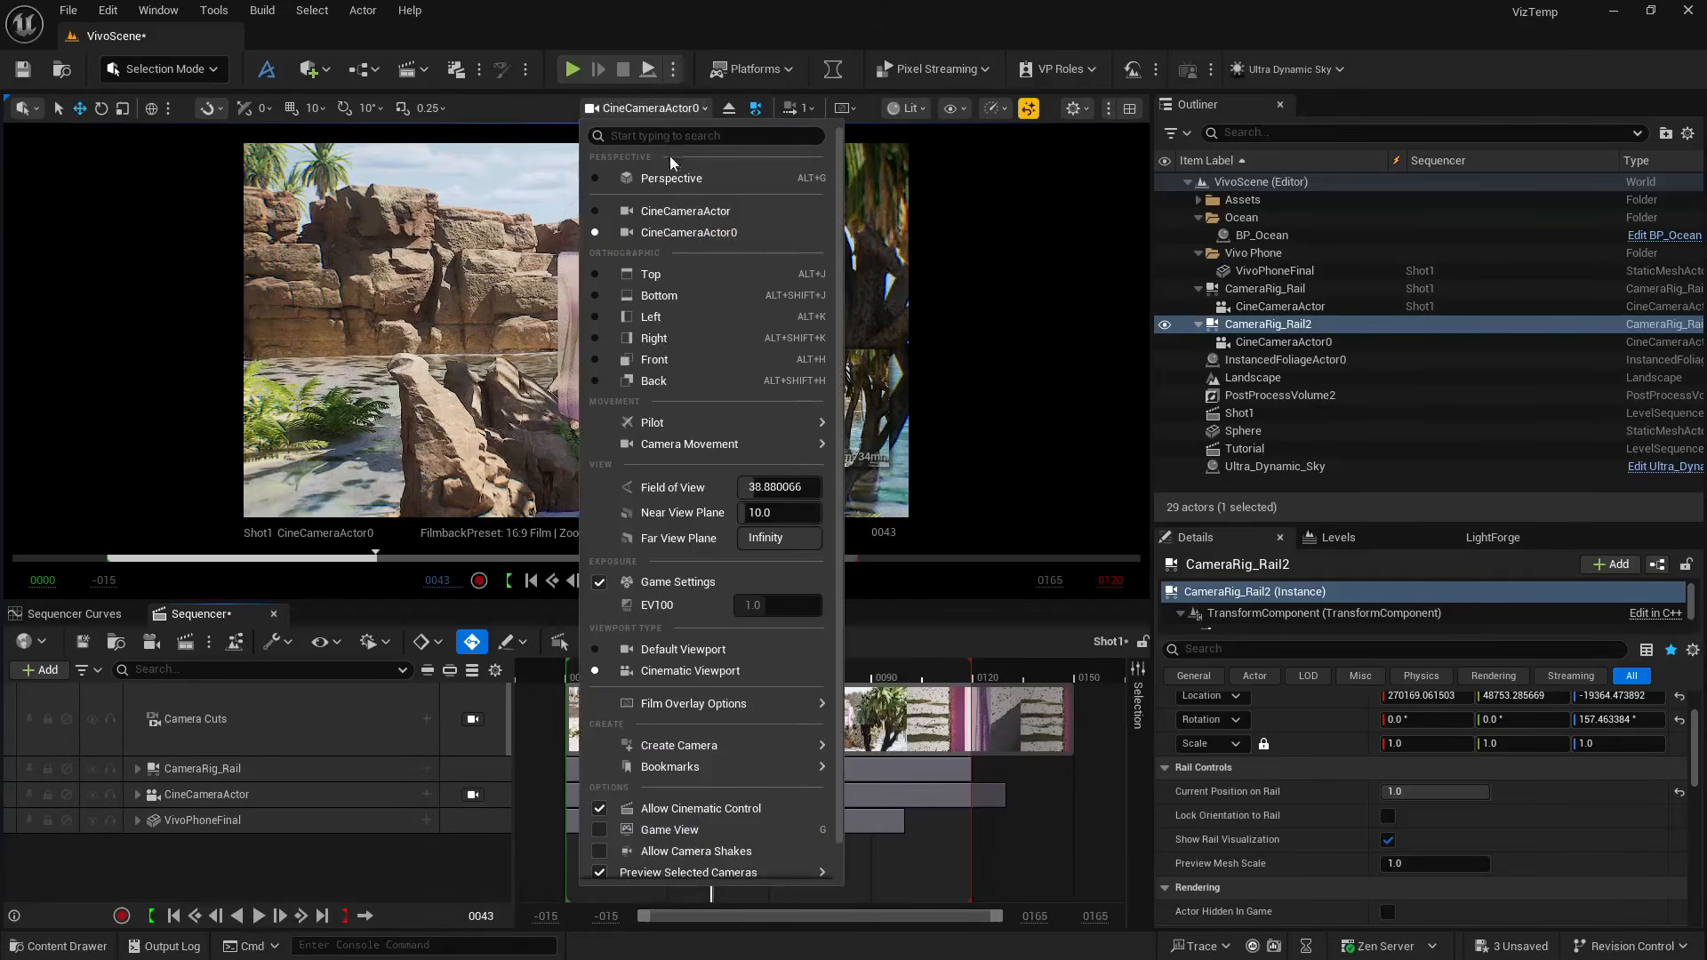
pyautogui.click(689, 213)
# Play Shot1 from its first frame to review the finished camera move and rewind to frame 0
pyautogui.click(173, 916)
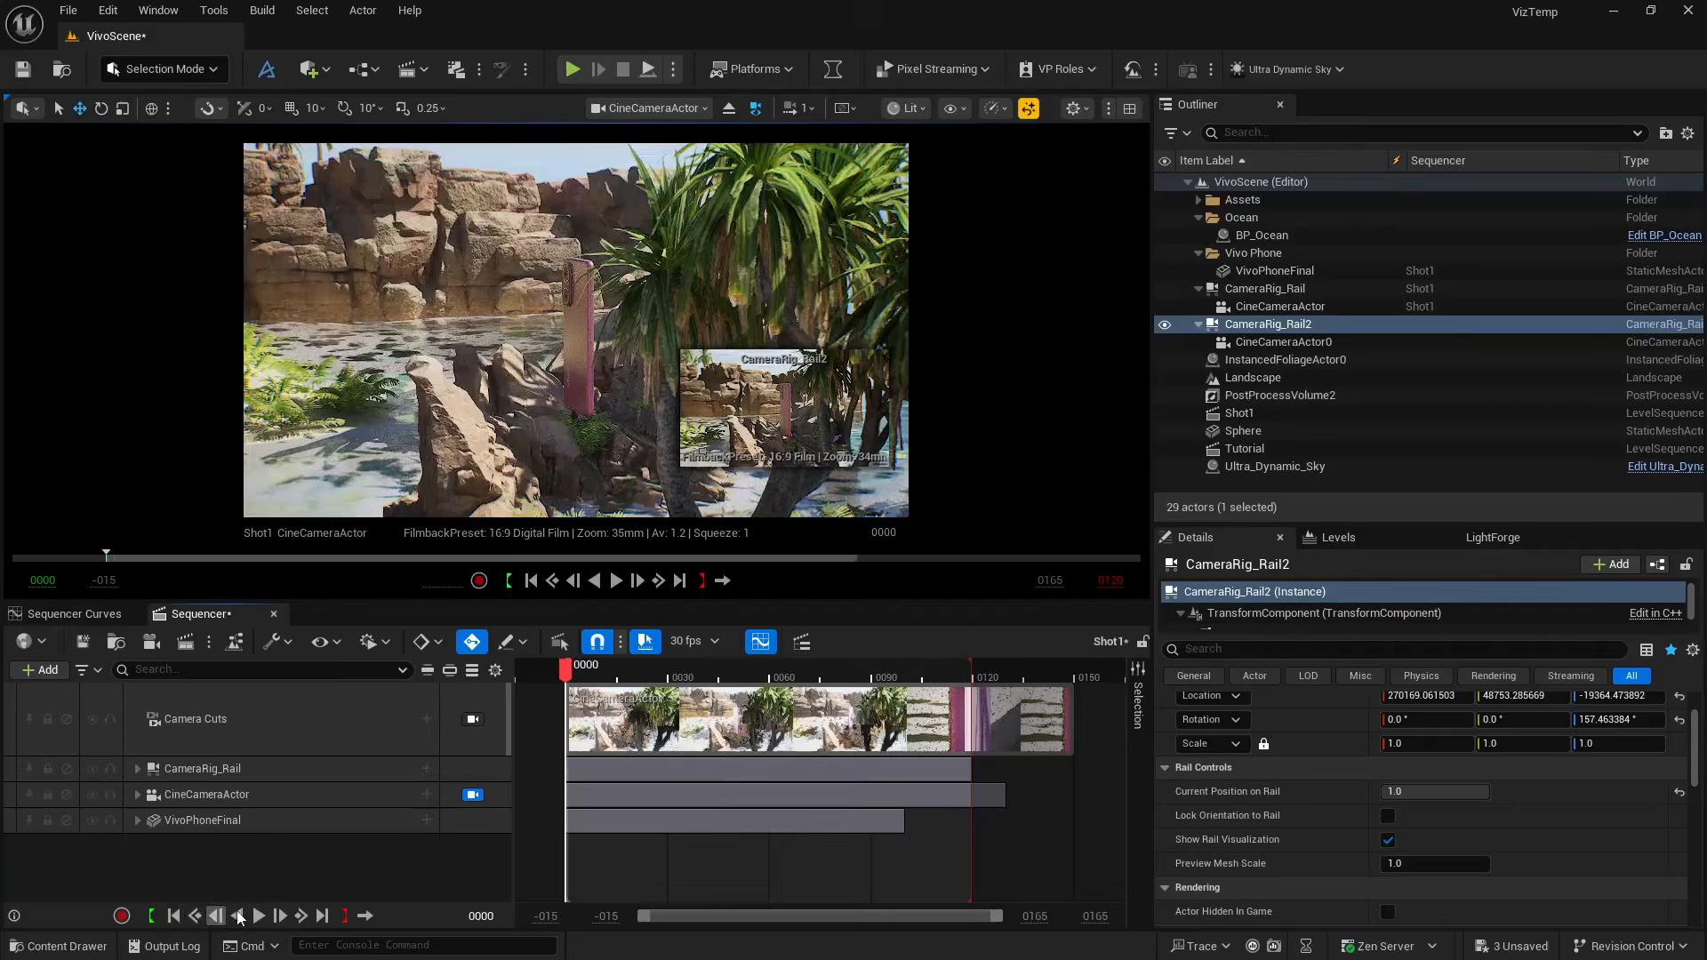
pyautogui.click(259, 916)
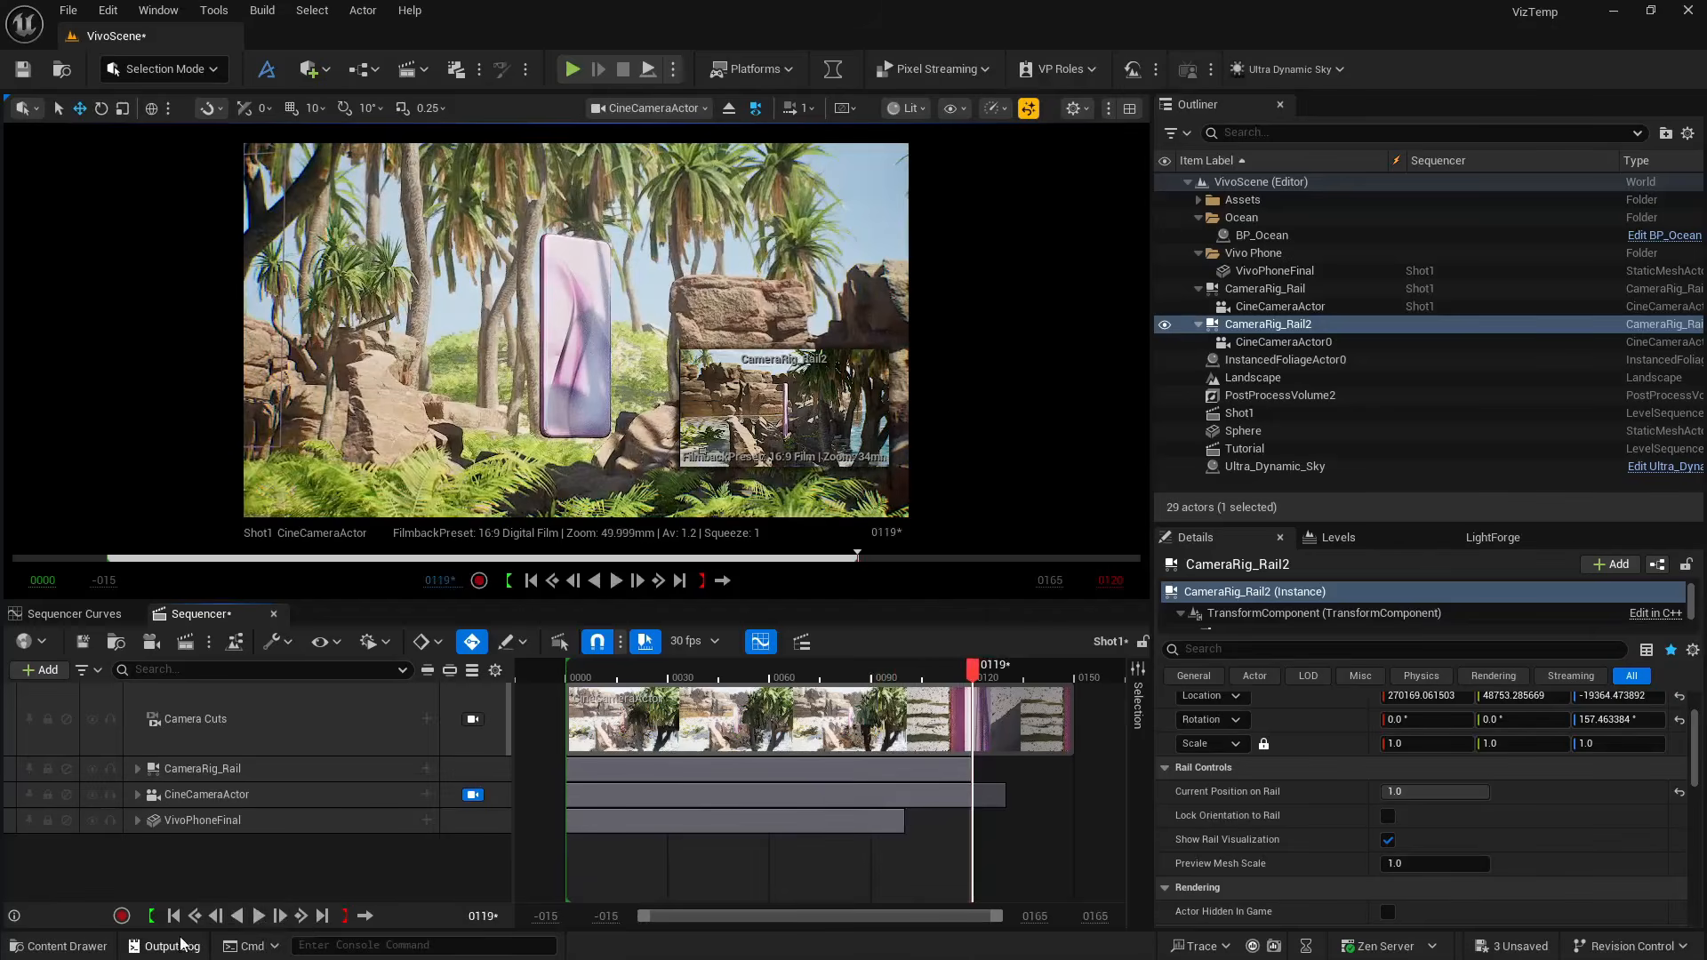
pyautogui.click(259, 916)
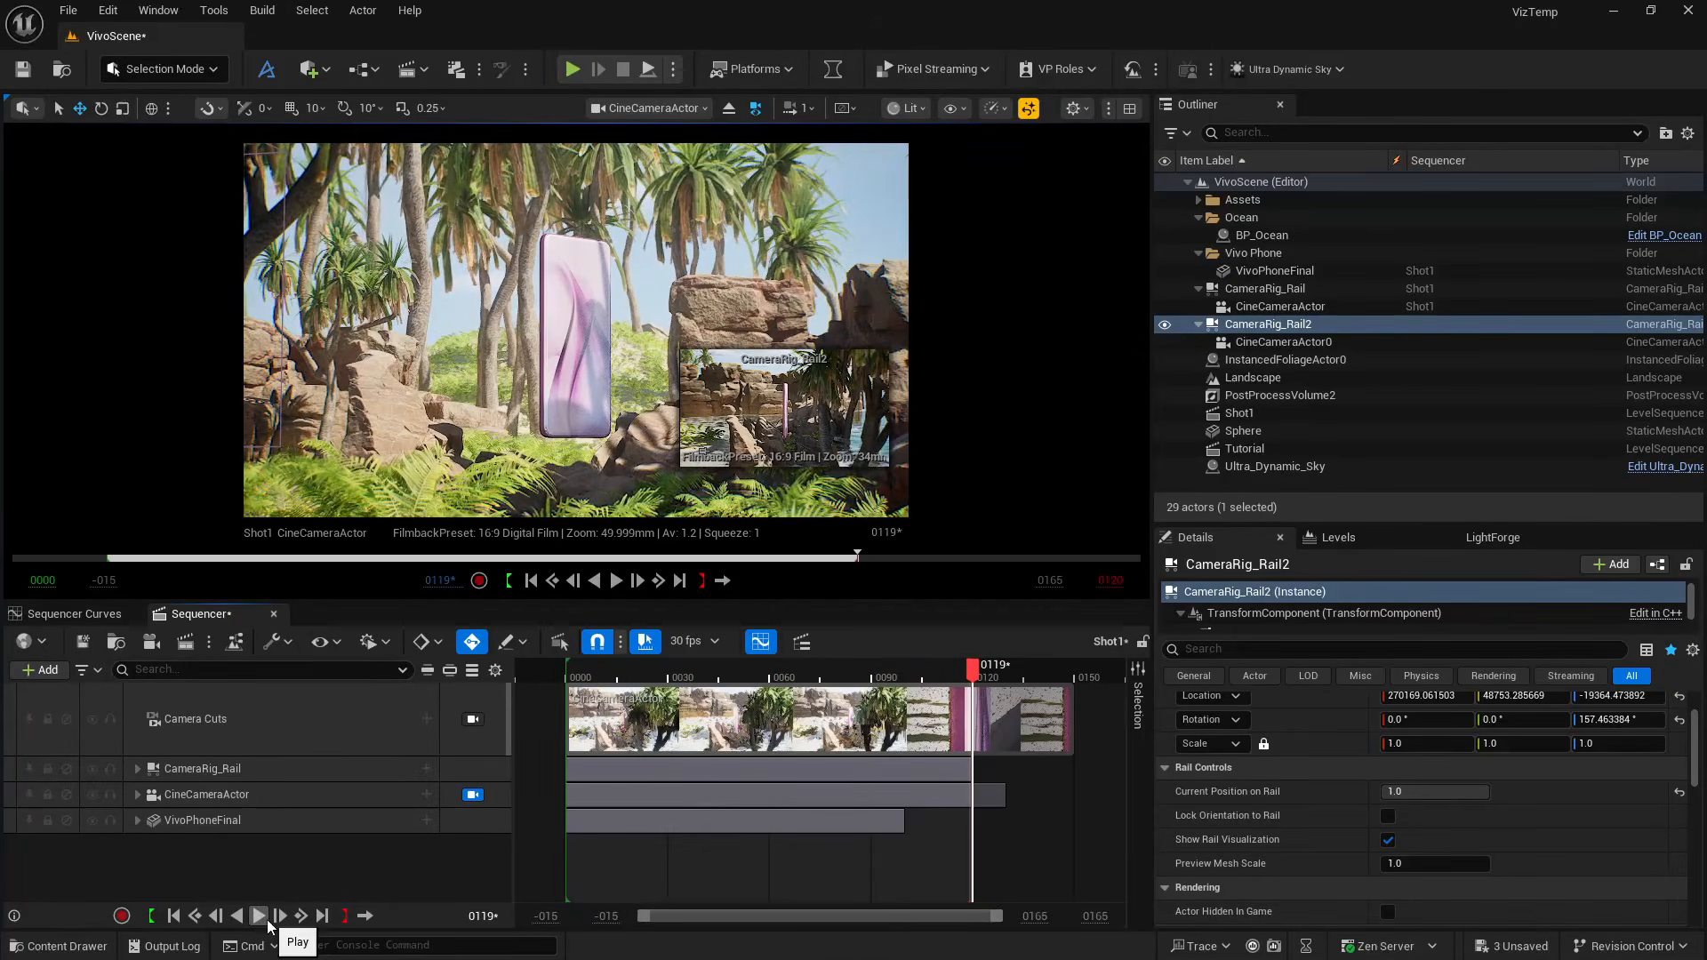
pyautogui.click(174, 919)
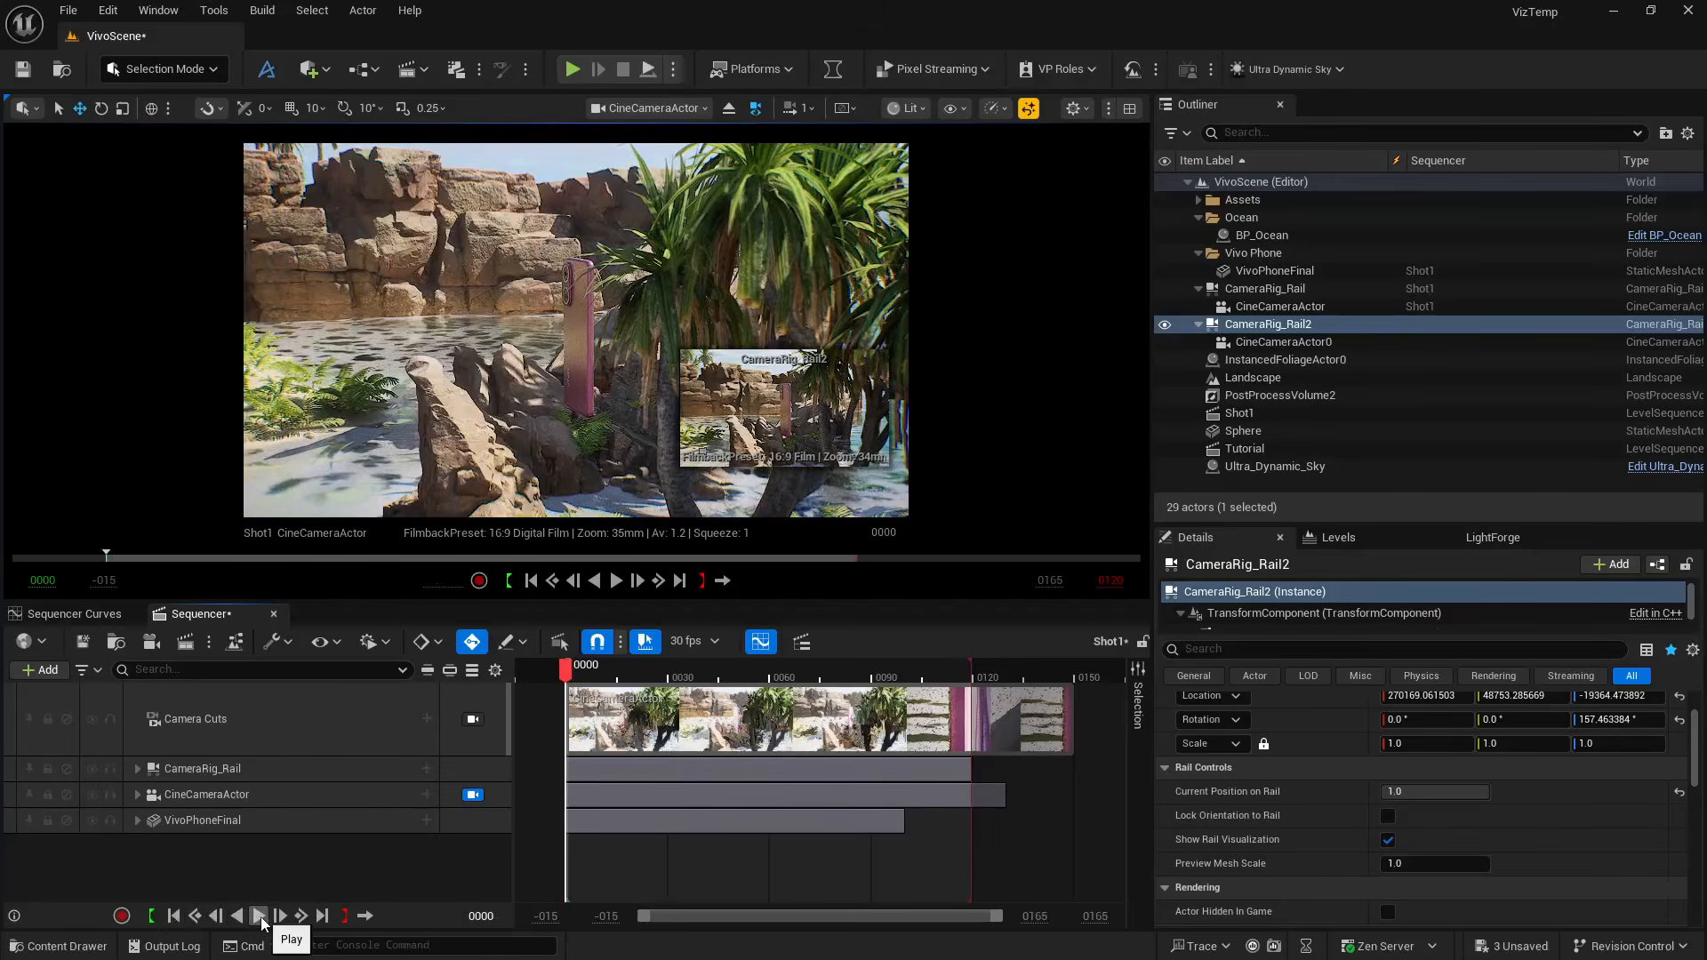